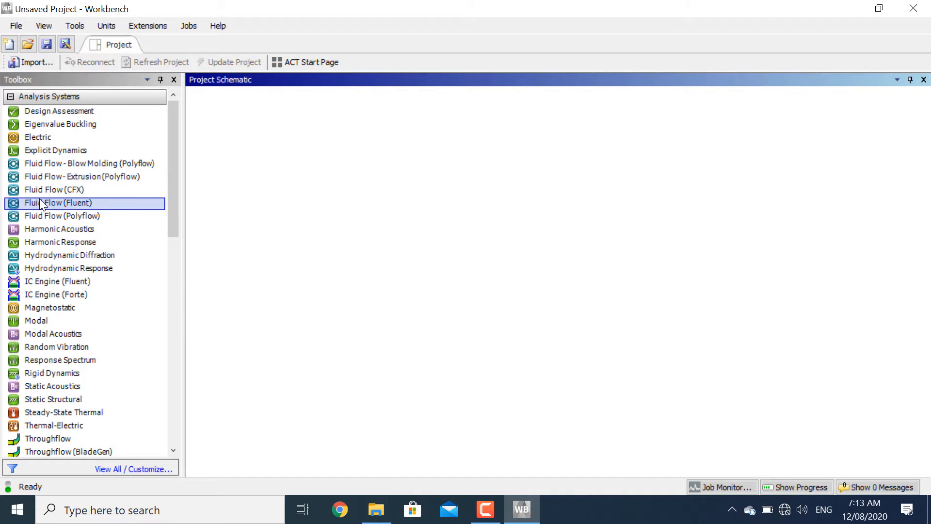
Add a Fluid Flow (Fluent) analysis system to the project schematic
double_click(40, 200)
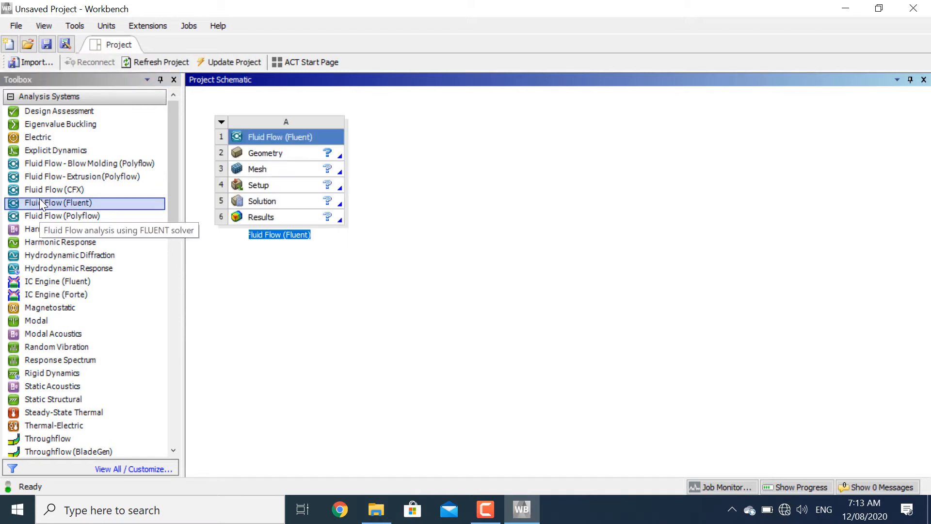
scroll(39, 200, "down", 7)
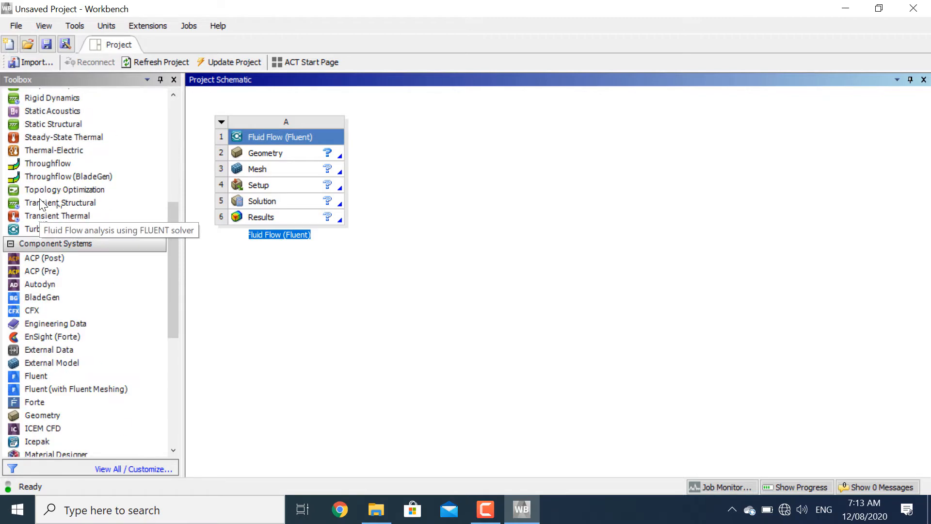
scroll(40, 203, "down", 3)
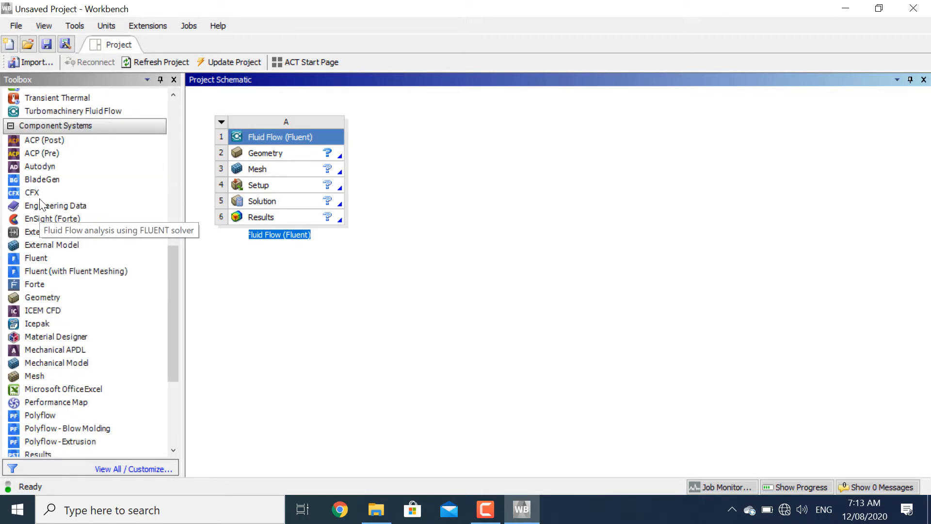
scroll(41, 203, "down", 1)
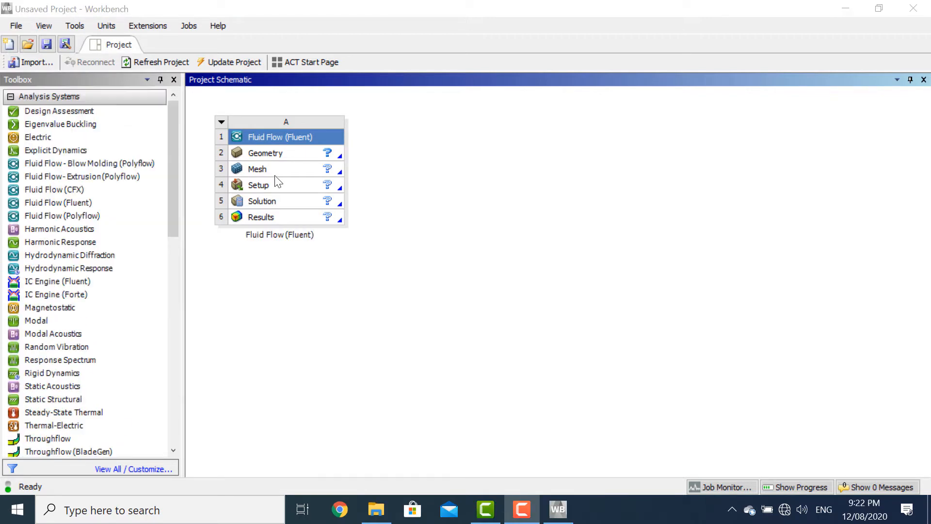
Create a new DesignModeler geometry for the Fluid Flow (Fluent) system and set its length unit to millimetres
left_click(277, 154)
right_click(275, 150)
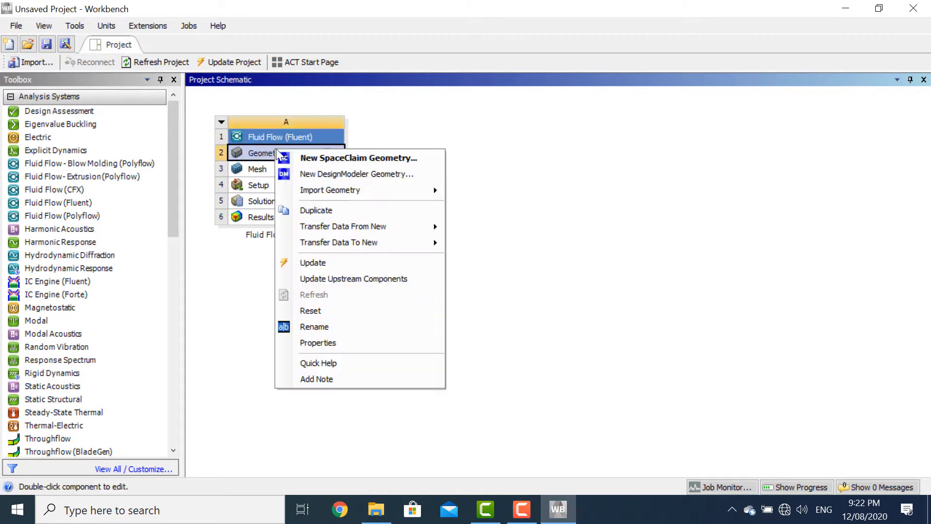
left_click(317, 176)
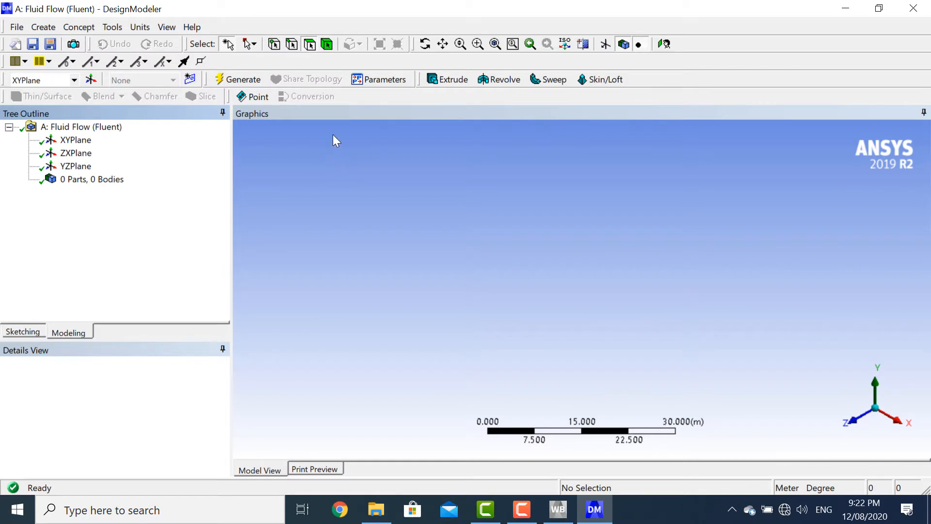
left_click(141, 27)
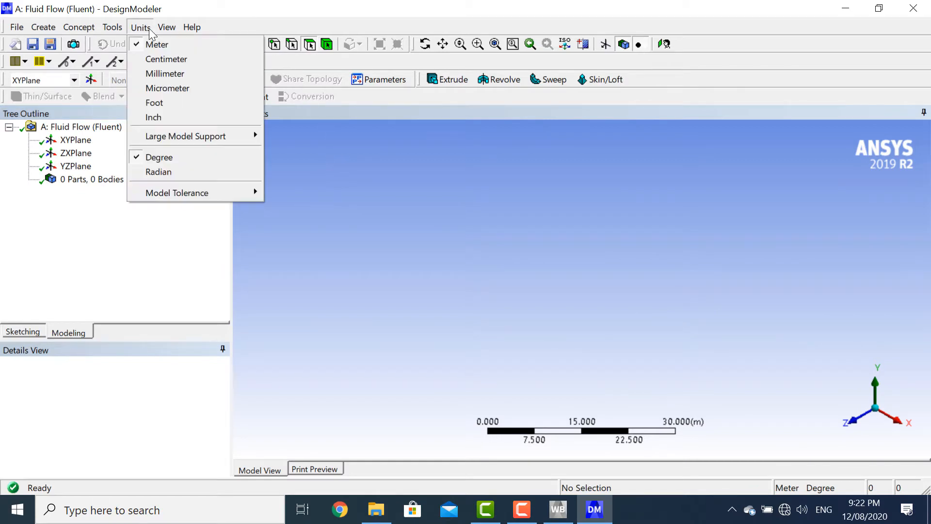
left_click(154, 74)
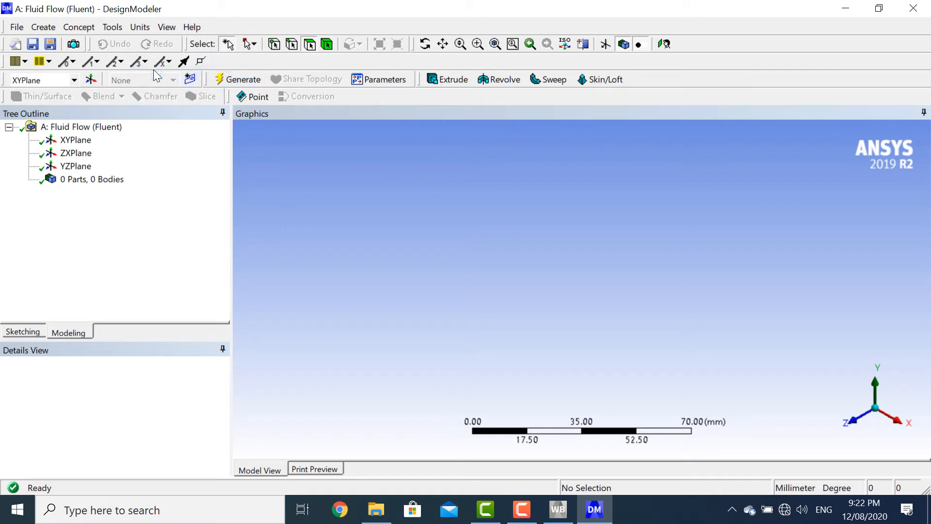
On the ZXPlane, viewed face-on with Z upward, sketch a vertical line about 37 mm long from the origin along the Z axis
left_click(72, 155)
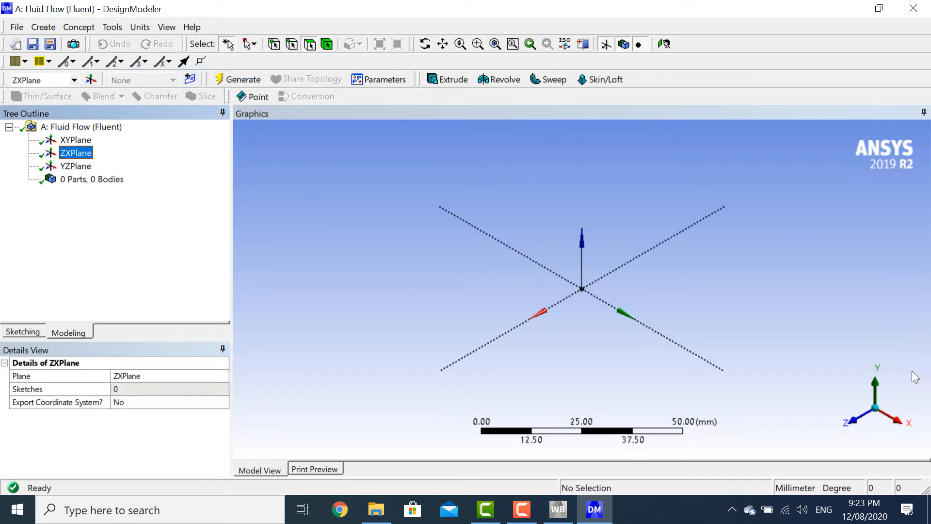
left_click(875, 385)
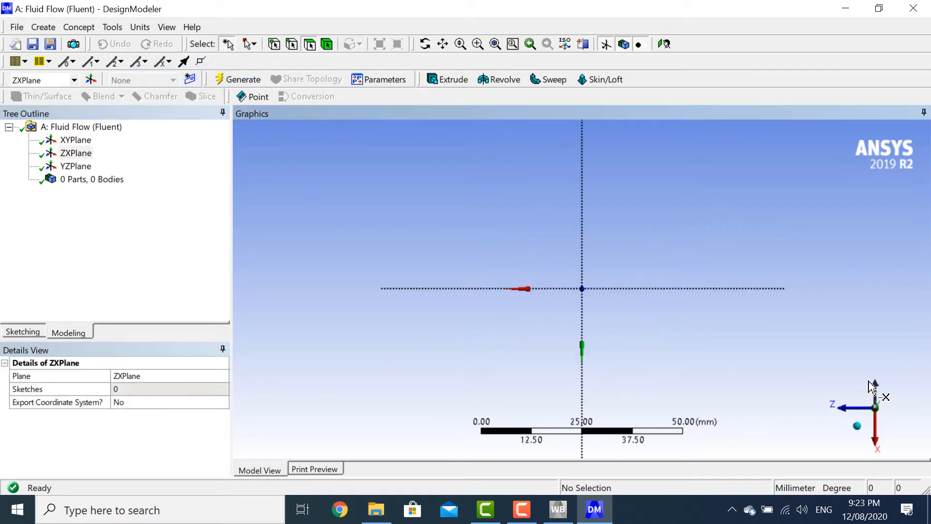
left_click(857, 426)
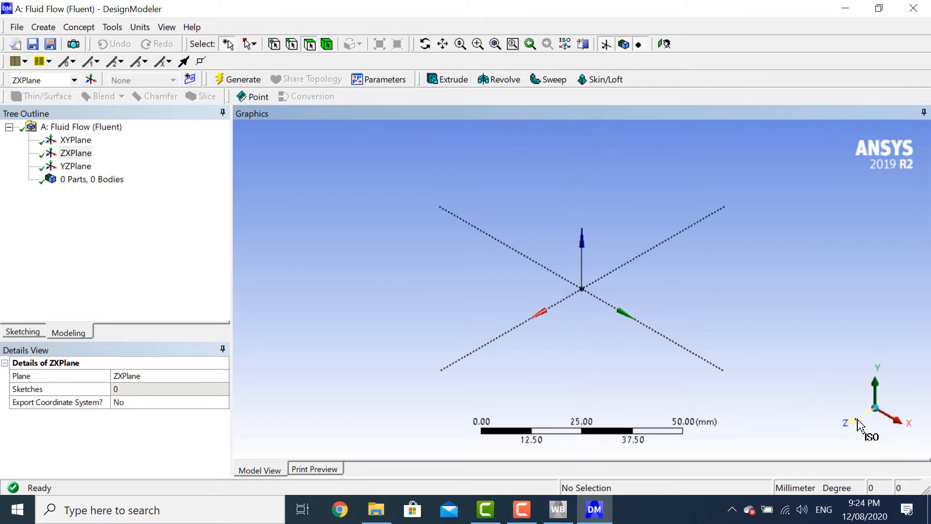
left_click(881, 429)
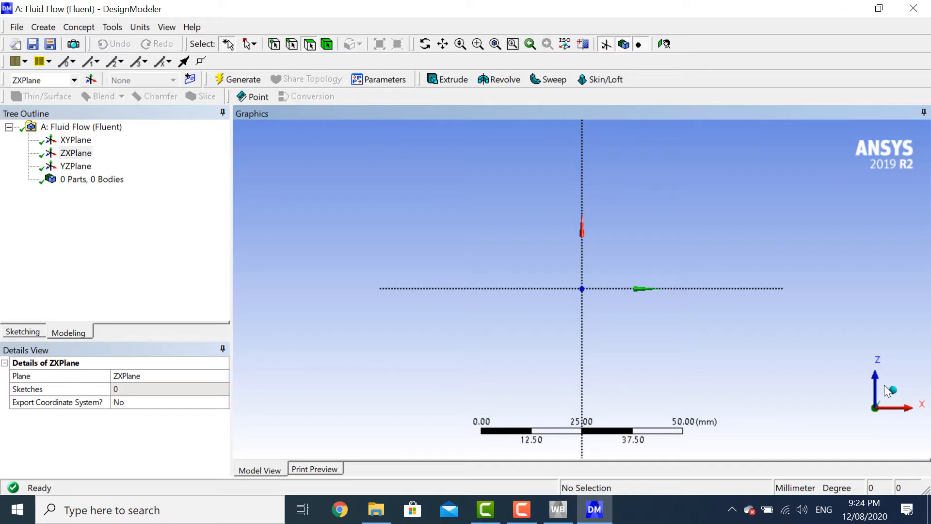
left_click(25, 334)
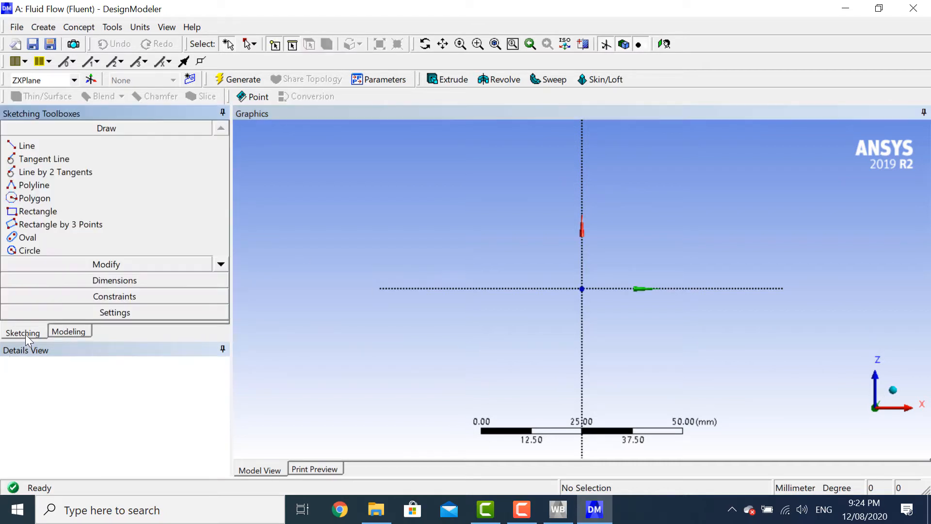
left_click(30, 146)
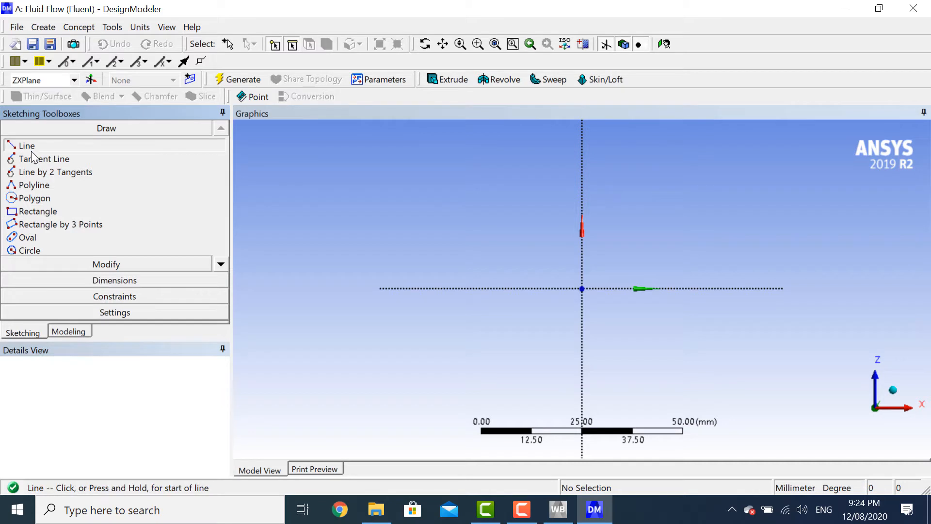
left_click(582, 289)
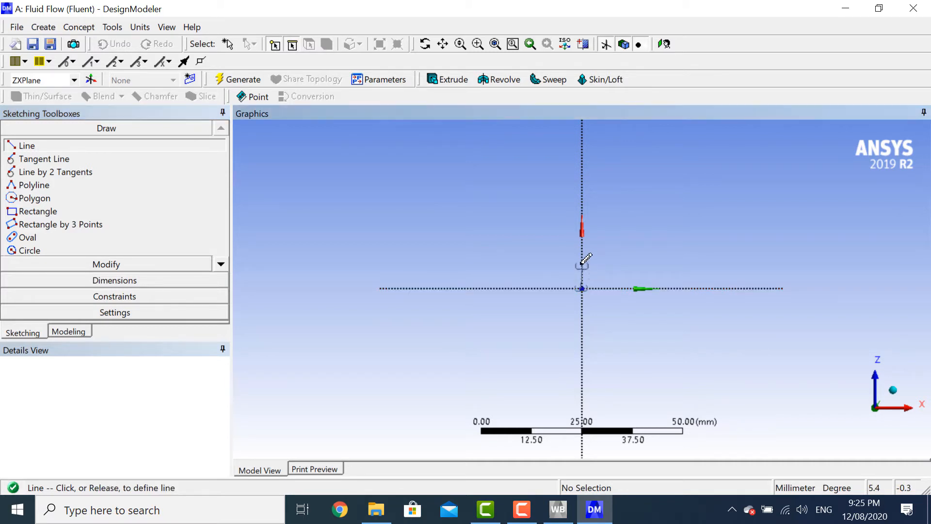
left_click(583, 137)
Close the trapezoid with a top line about 12 mm long, a sloped line to the horizontal axis and a base about 25 mm long
left_click(582, 138)
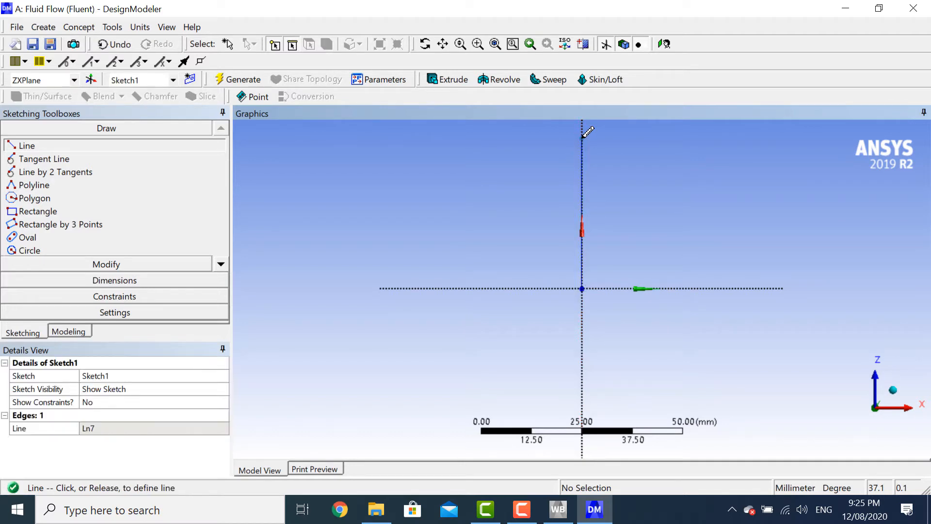
left_click(530, 137)
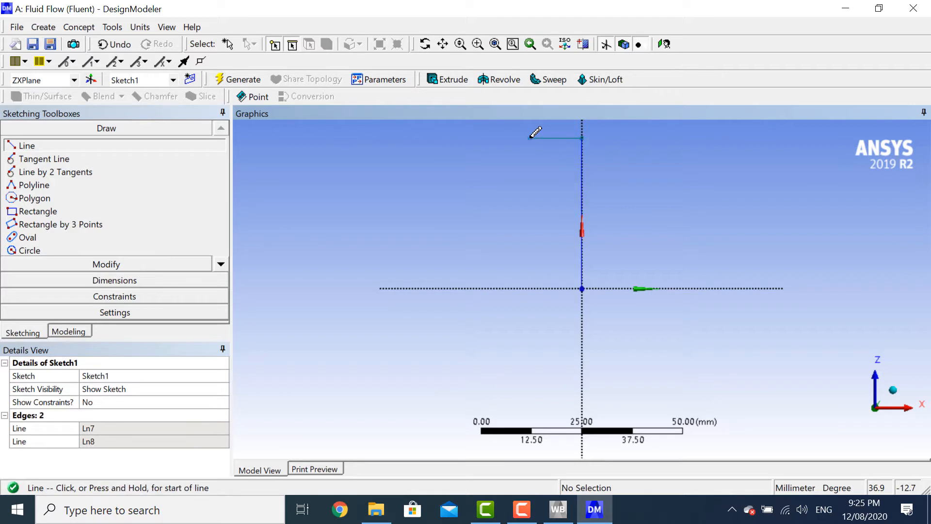
left_click(531, 138)
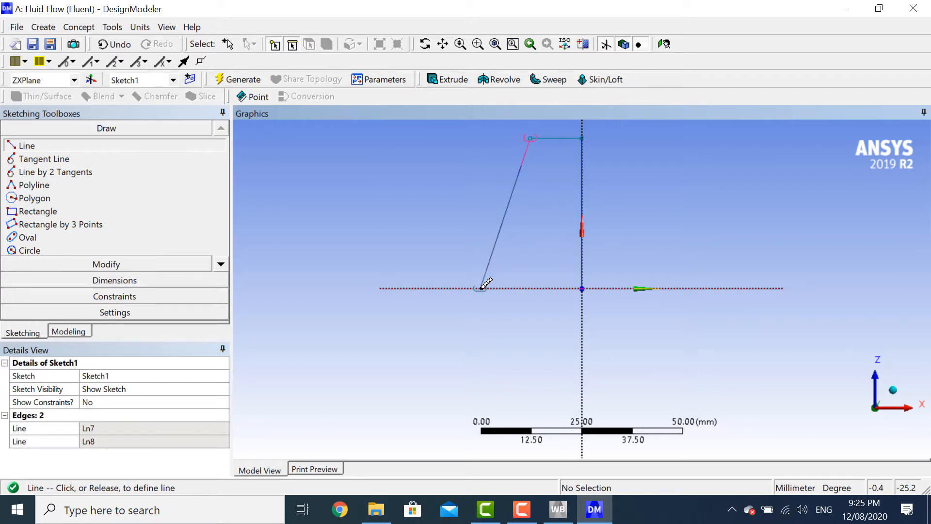
left_click(486, 283)
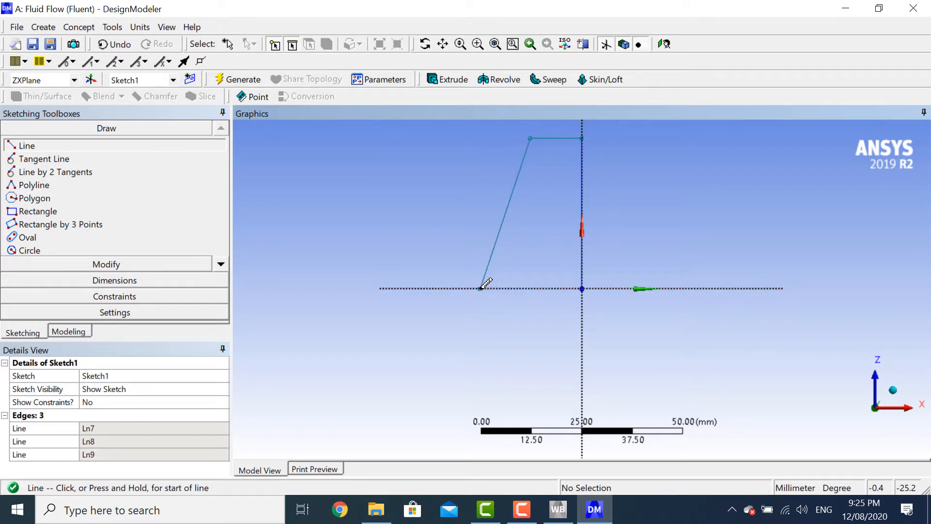
left_click(486, 283)
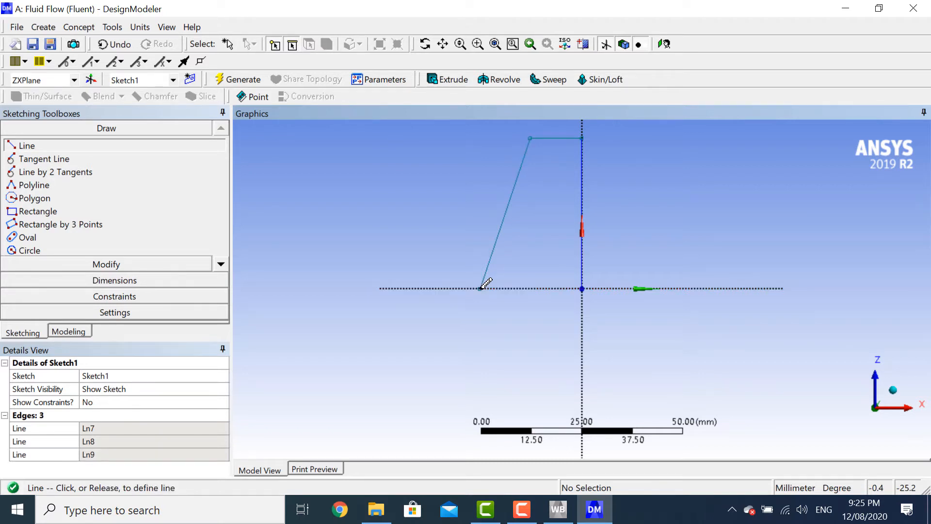
left_click(583, 288)
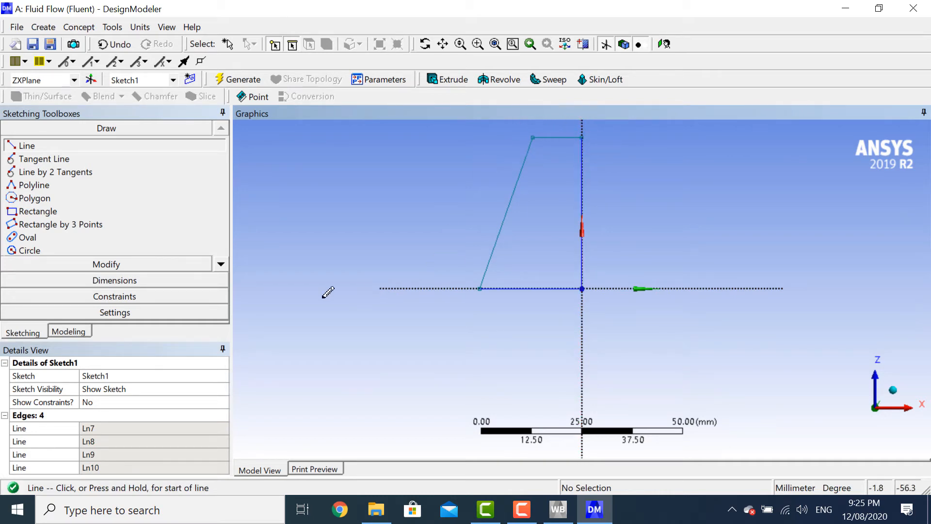
Dimension the trapezoid's base, top edge and vertical height from the origin
left_click(131, 282)
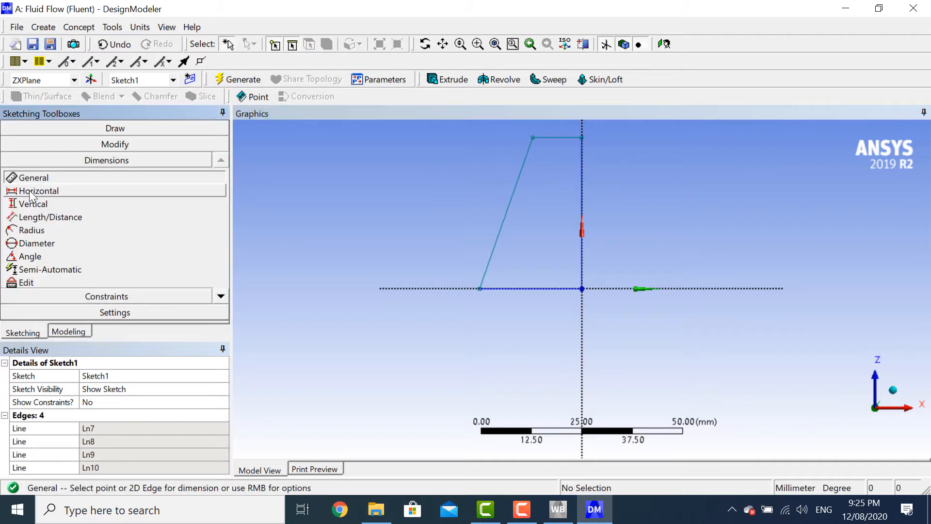
left_click(582, 289)
left_click(481, 289)
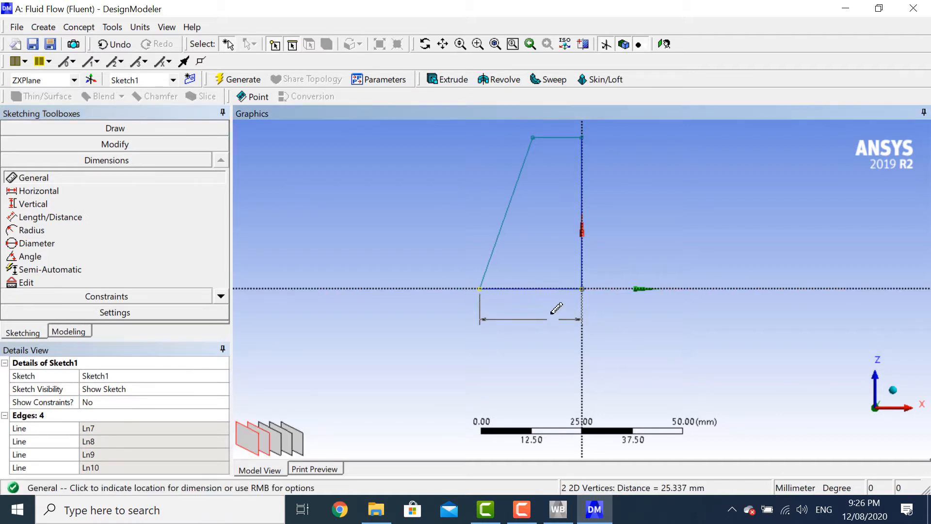
left_click(537, 294)
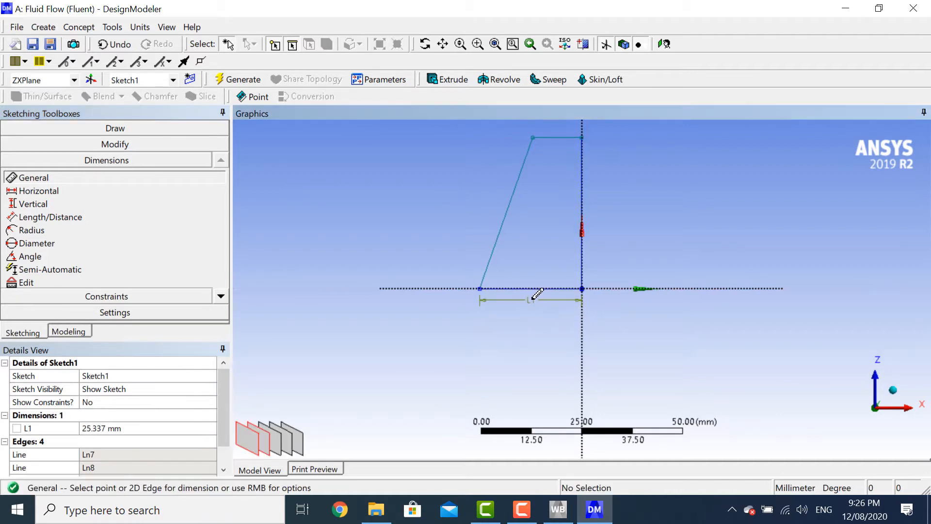
left_click(583, 138)
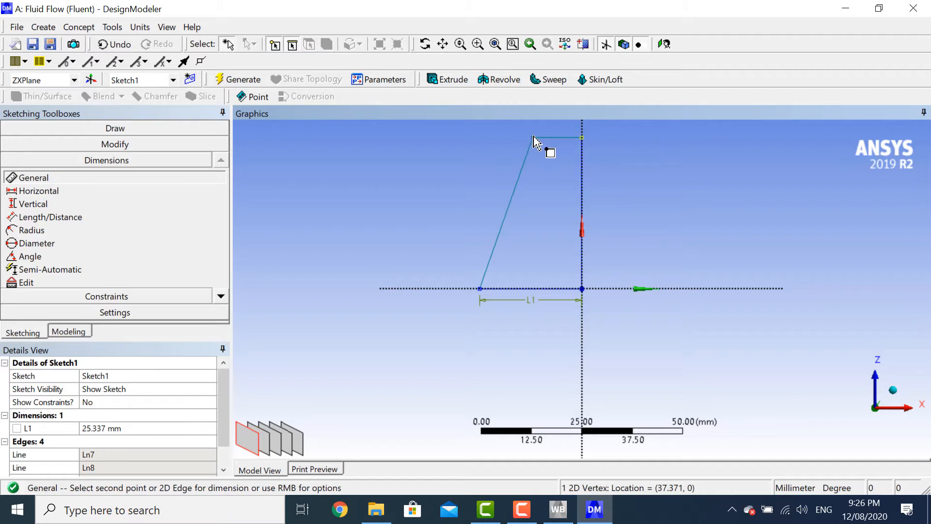
left_click(534, 138)
left_click(566, 130)
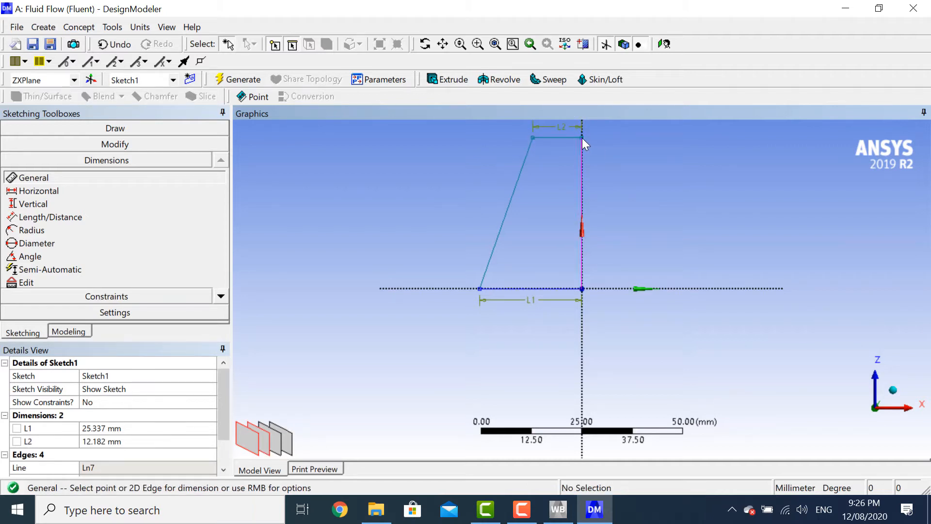
left_click(583, 139)
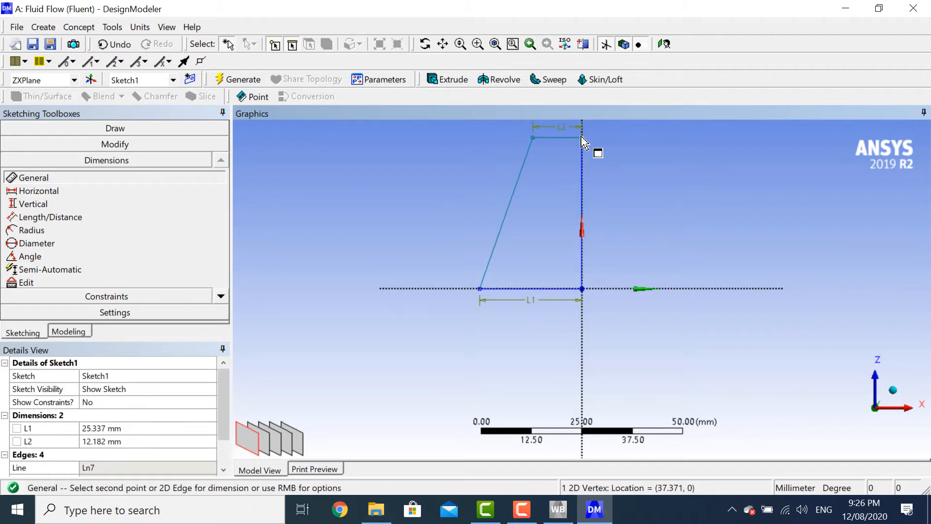
left_click(582, 288)
left_click(615, 226)
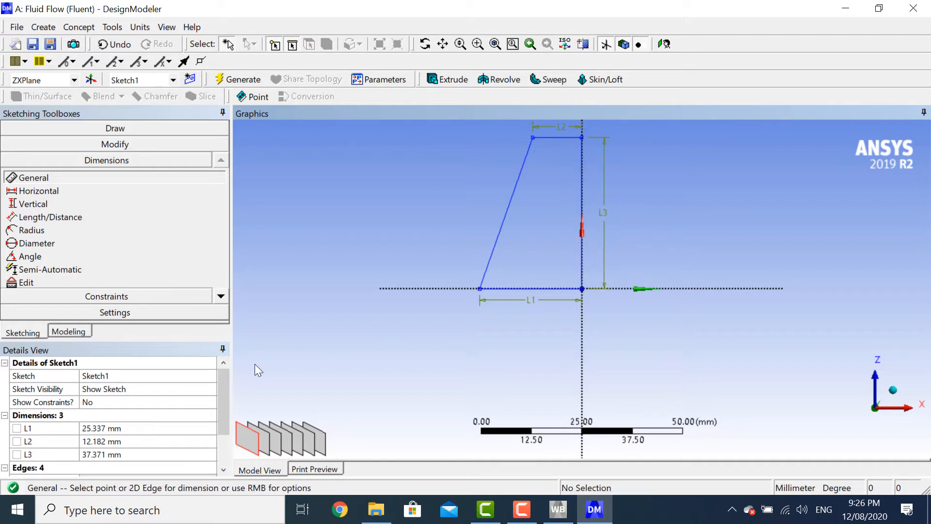
Set the trapezoid's base to 10 mm, its top edge to 5 mm and its height to 100 mm
left_click(183, 428)
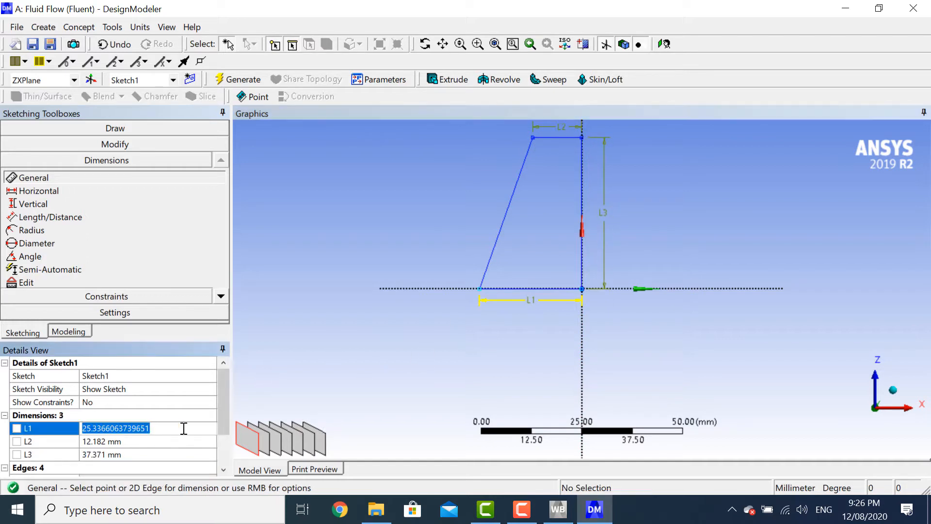
type("10")
key("Return")
left_click(174, 440)
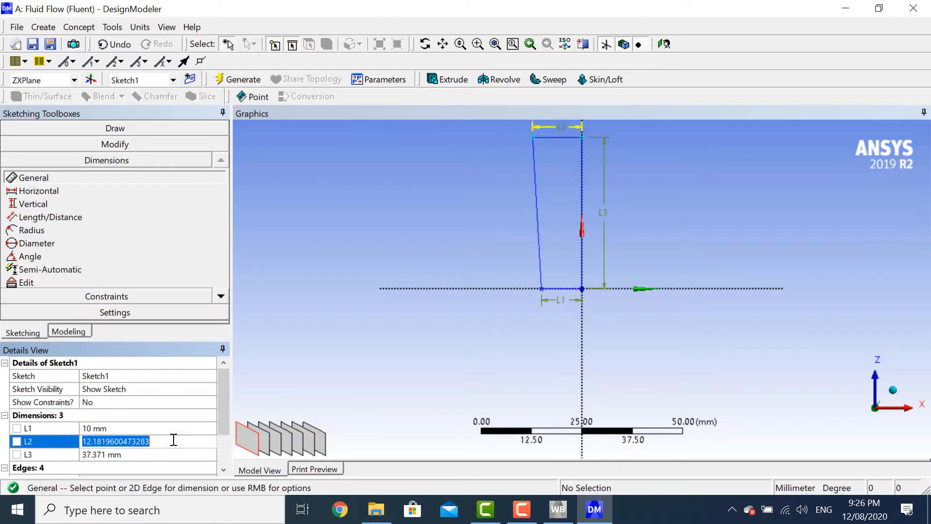
type("5")
left_click(183, 453)
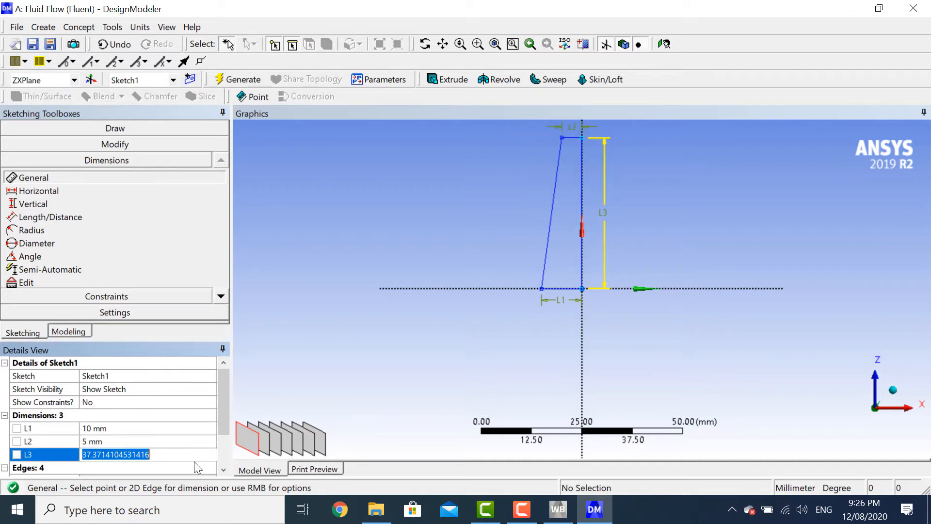
type("100")
key("Return")
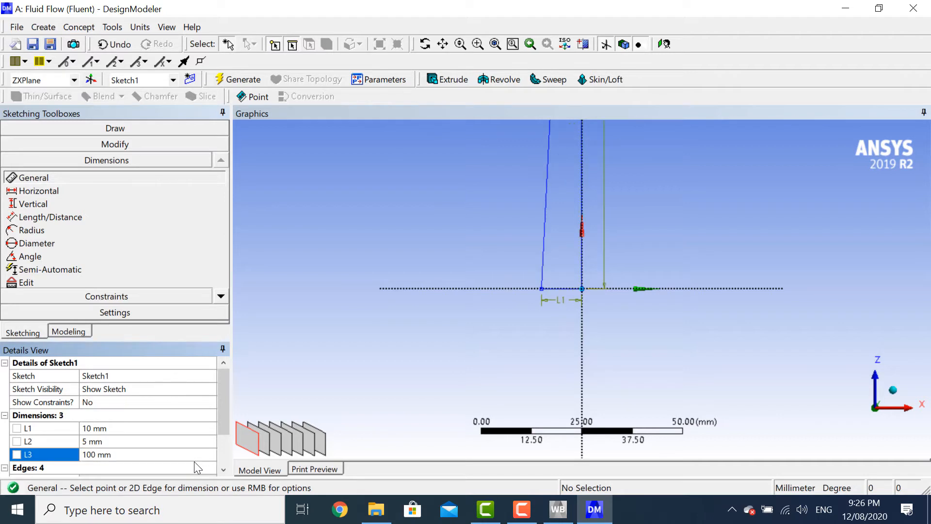
scroll(750, 249, "down", 3)
scroll(751, 249, "down", 3)
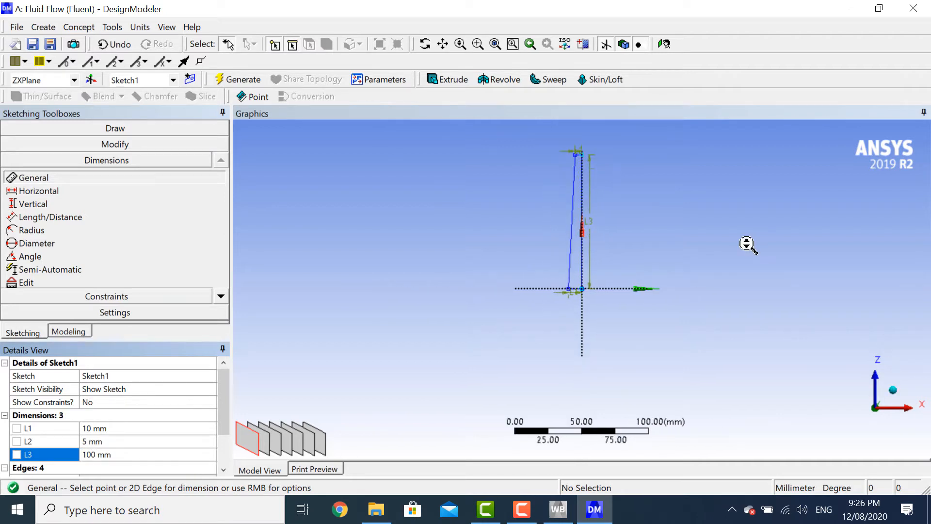
Start a Revolve of the trapezoid sketch on the ZXPlane and assign the Z axis as its axis of revolution
left_click(86, 330)
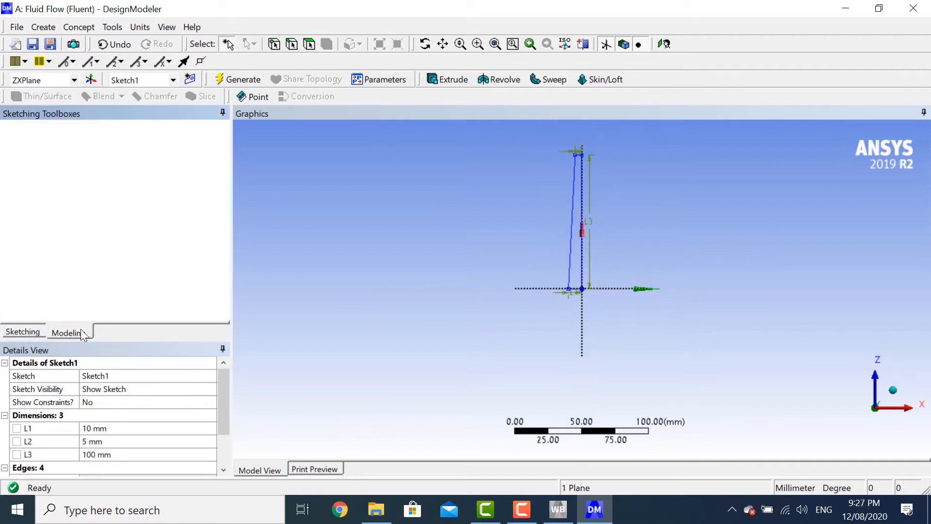
left_click(28, 152)
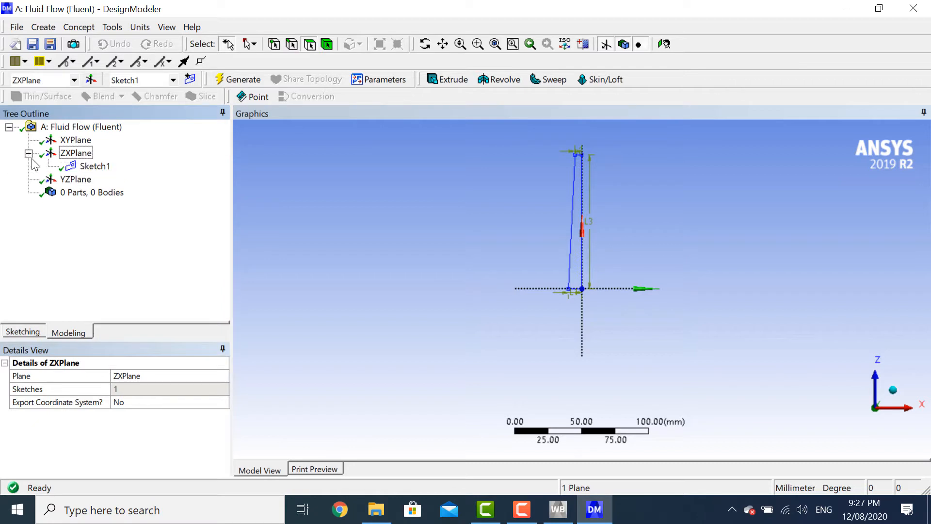
left_click(96, 167)
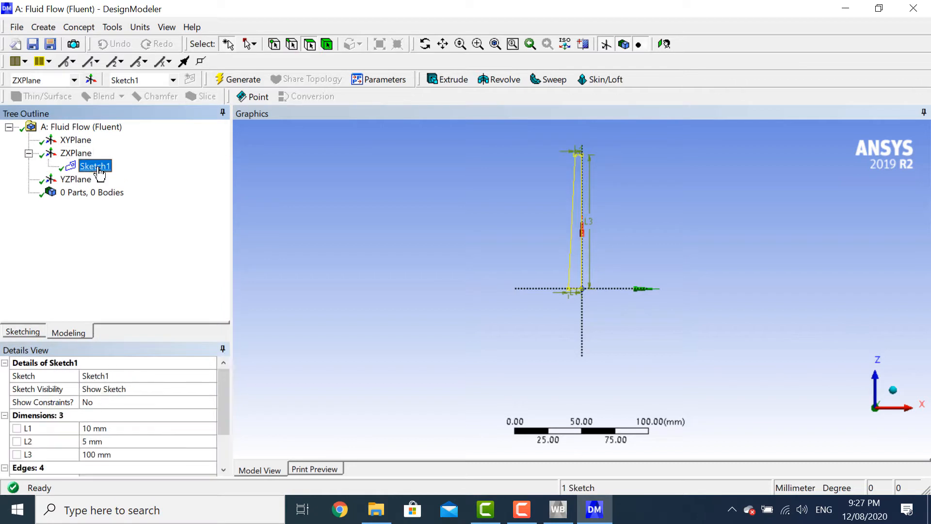
left_click(502, 80)
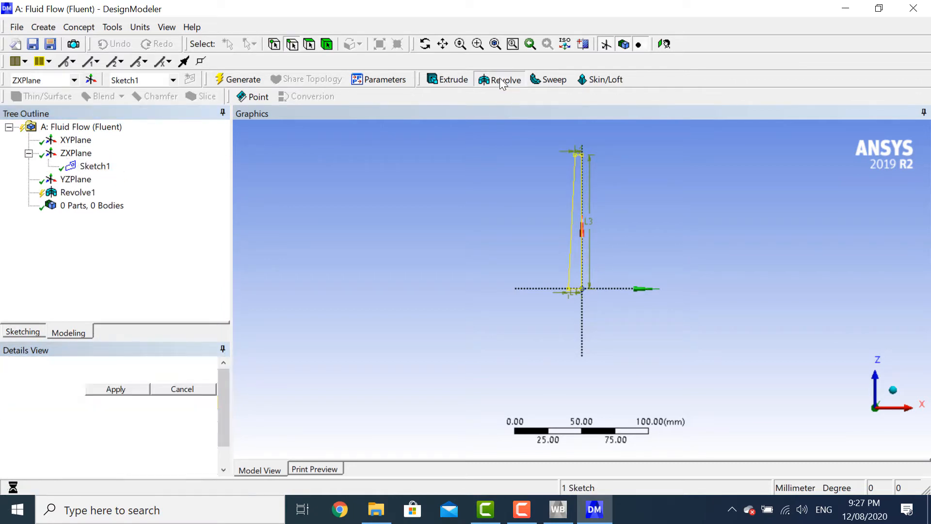
left_click(143, 389)
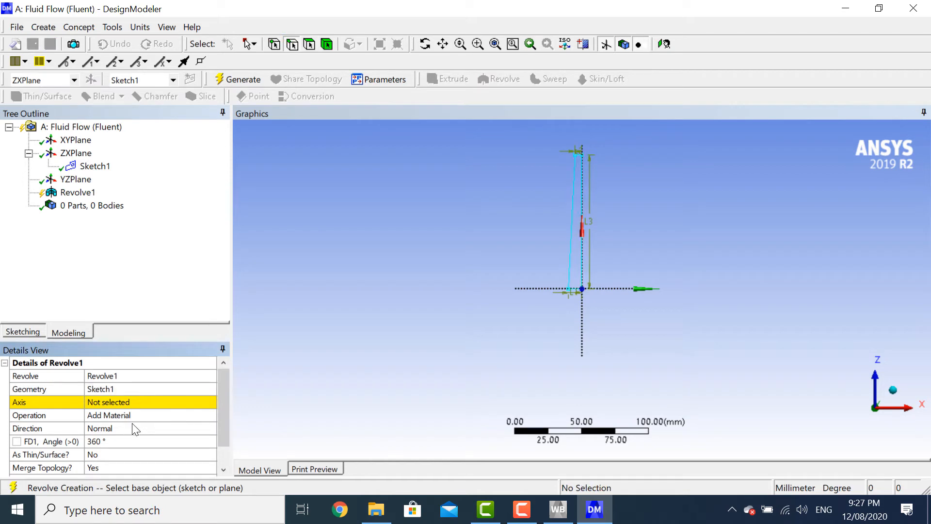
left_click(892, 394)
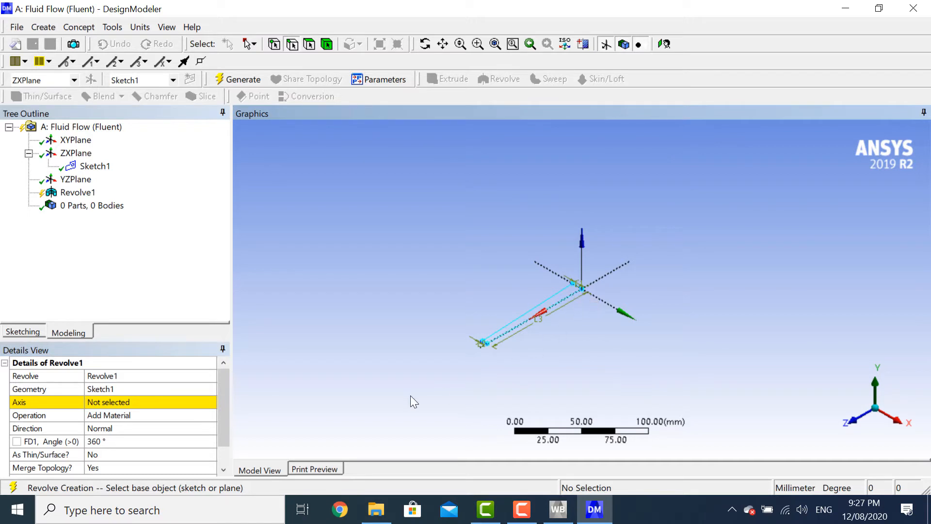
left_click(121, 401)
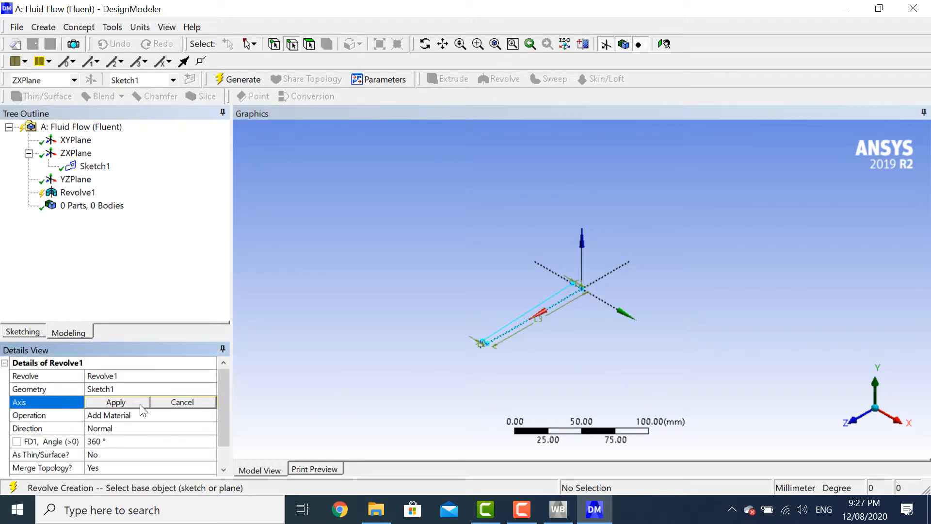
left_click(595, 287)
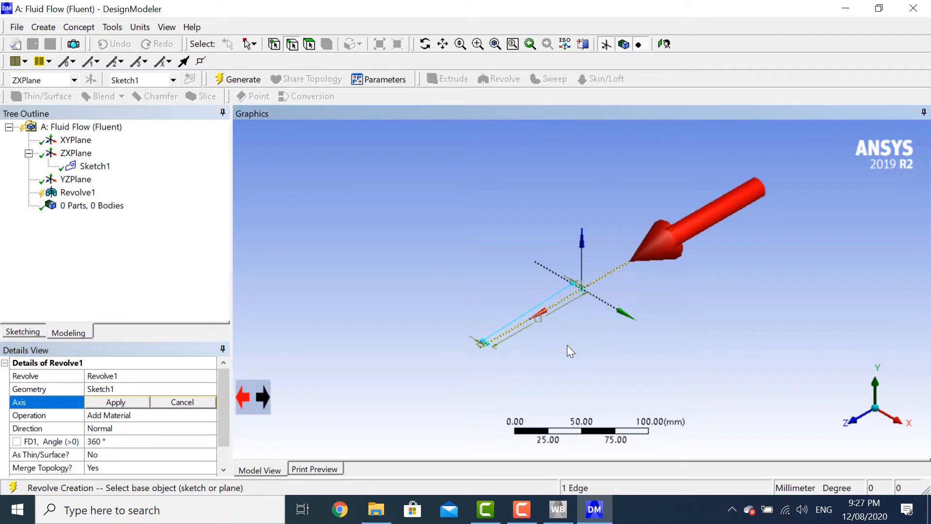
left_click(139, 406)
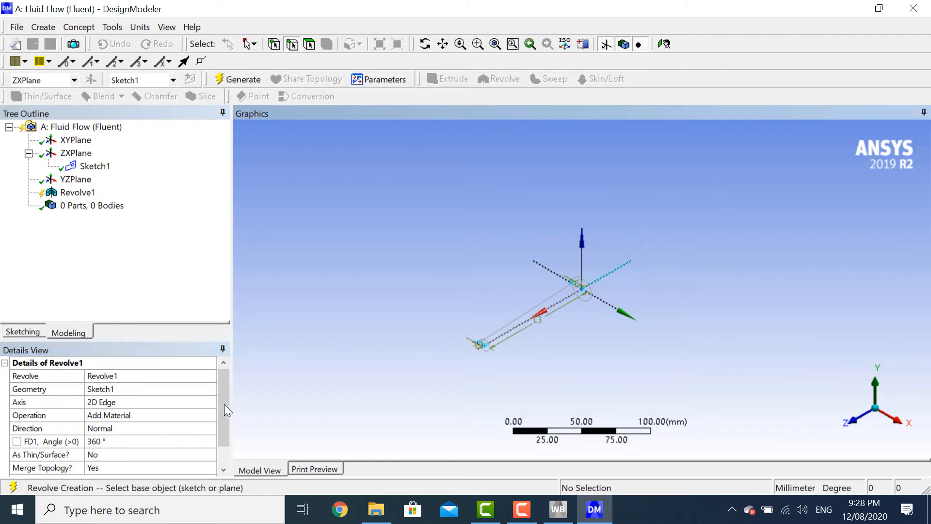
Set the revolve operation to Add Frozen and generate the tapered body
left_click(209, 415)
left_click(211, 415)
left_click(184, 426)
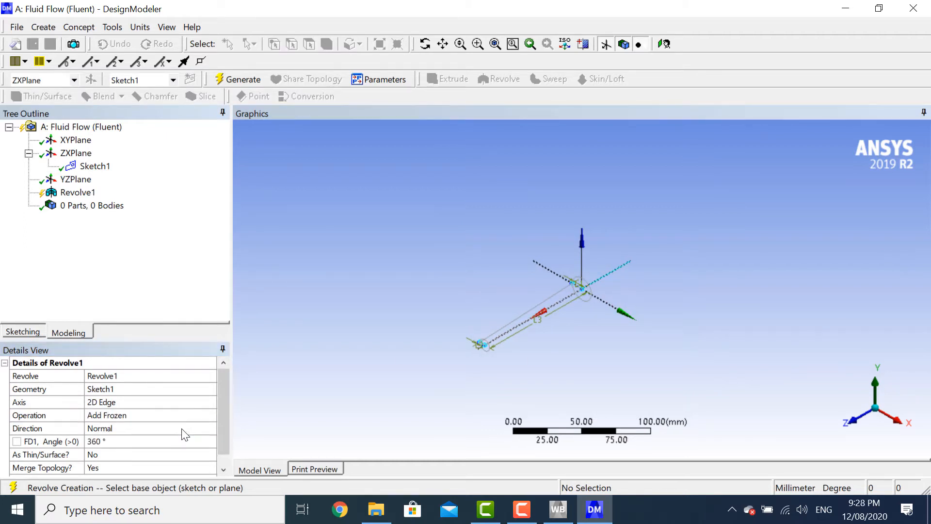
left_click(237, 85)
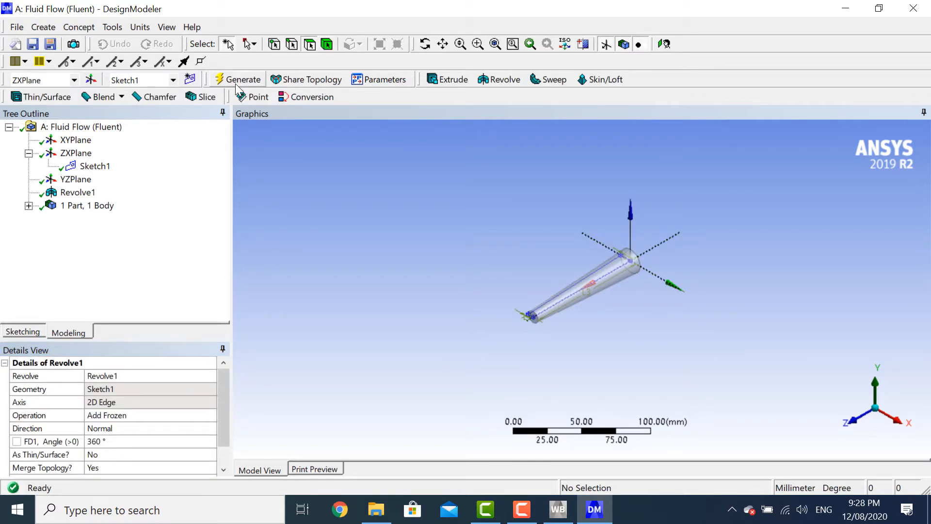
Create a new sketch on the YZPlane and open it for sketching
scroll(688, 182, "up", 3)
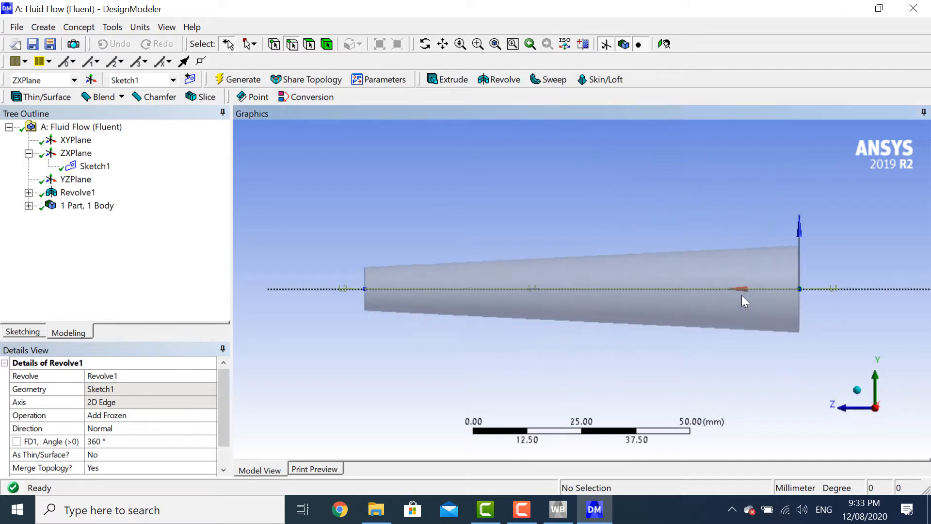
scroll(742, 295, "up", 2)
scroll(741, 295, "down", 2)
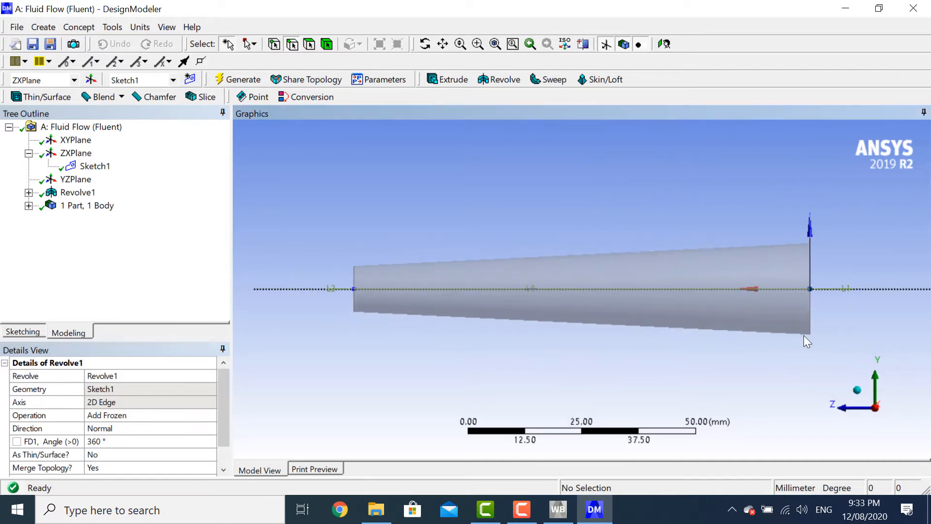
left_click(857, 390)
left_click(67, 181)
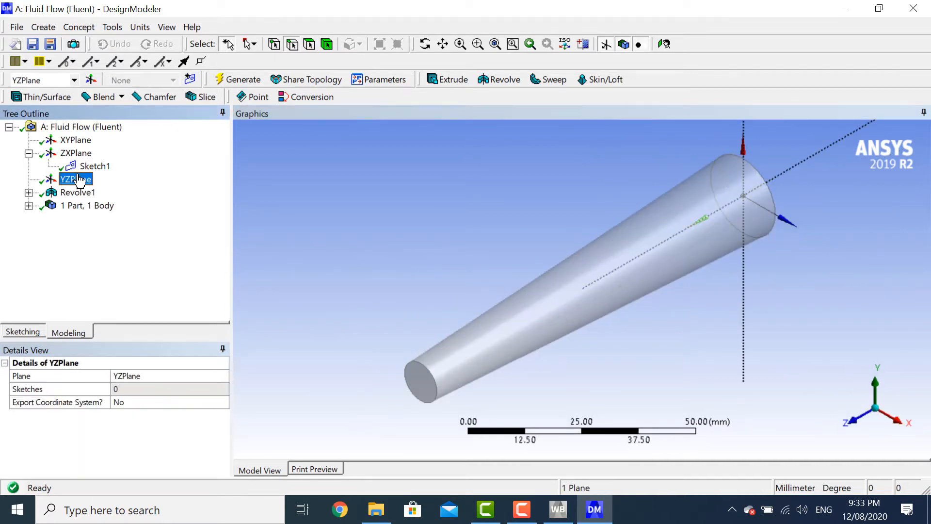
left_click(190, 79)
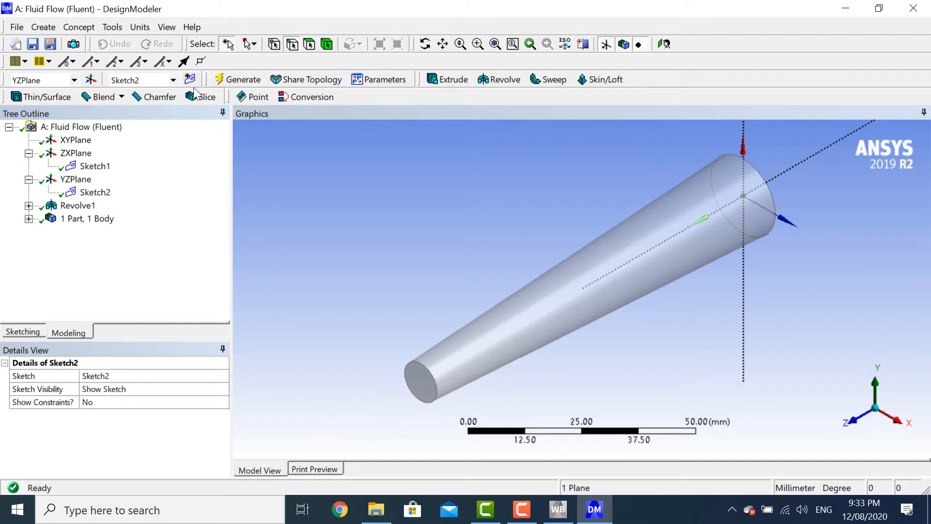
left_click(21, 332)
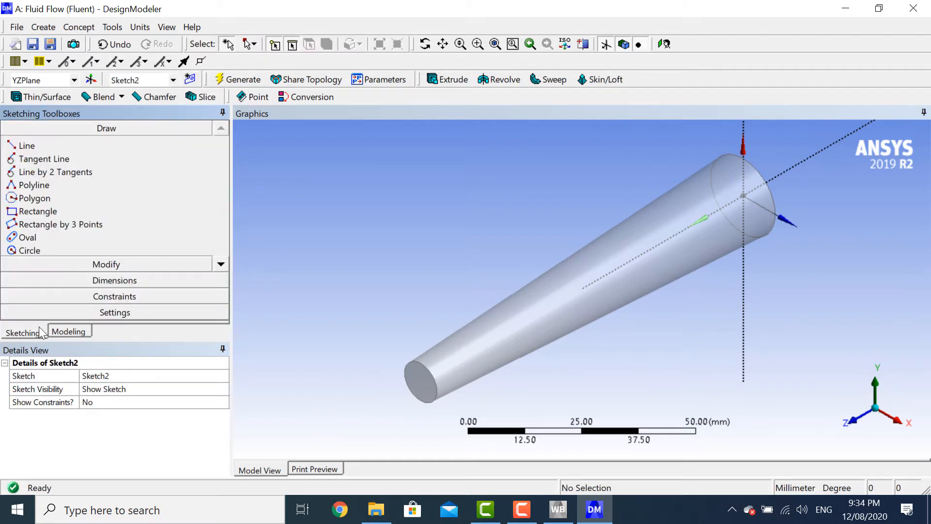
Viewing the YZPlane face-on, draw three circles centred on the Z axis about 12, 32 and 49 mm from the origin
left_click(35, 250)
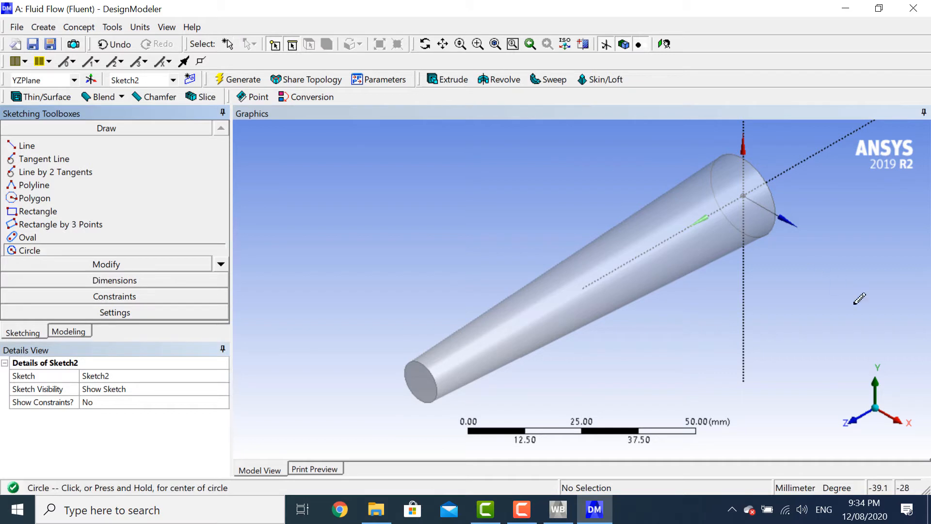
left_click(900, 420)
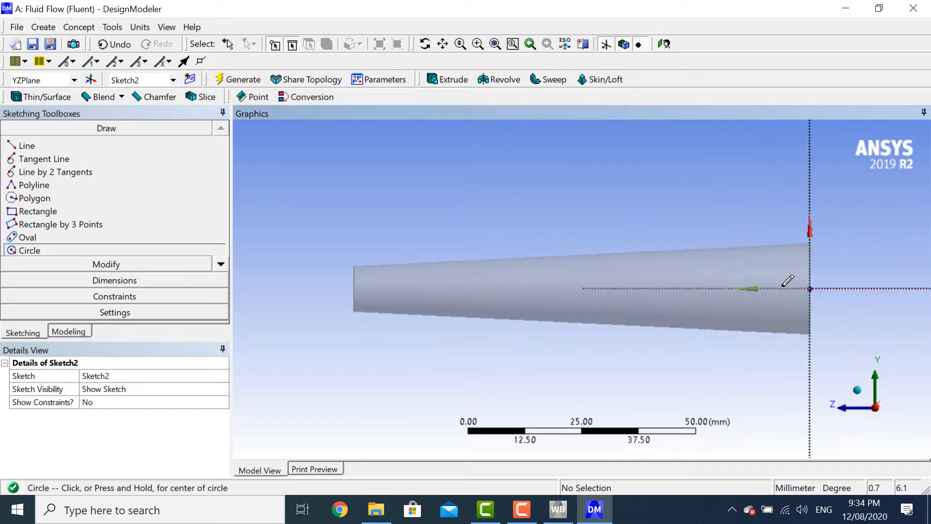
left_click(755, 285)
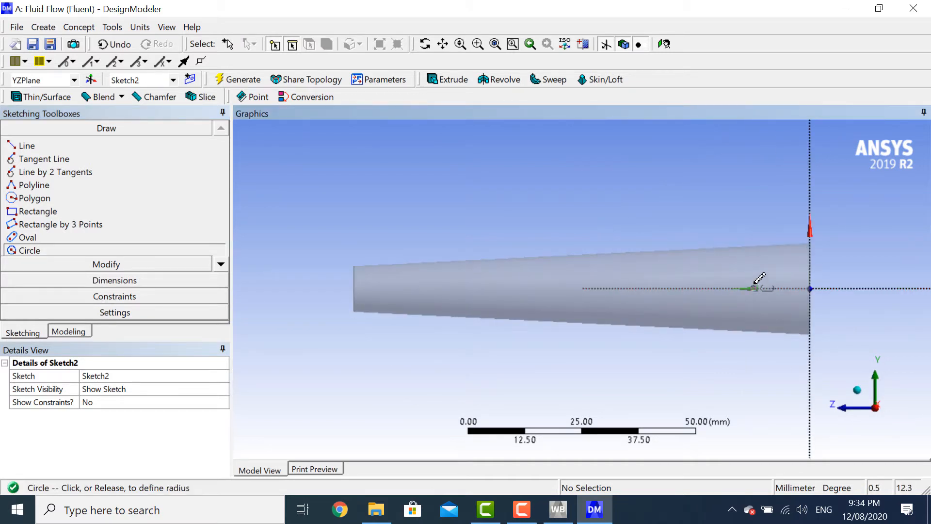
left_click(764, 272)
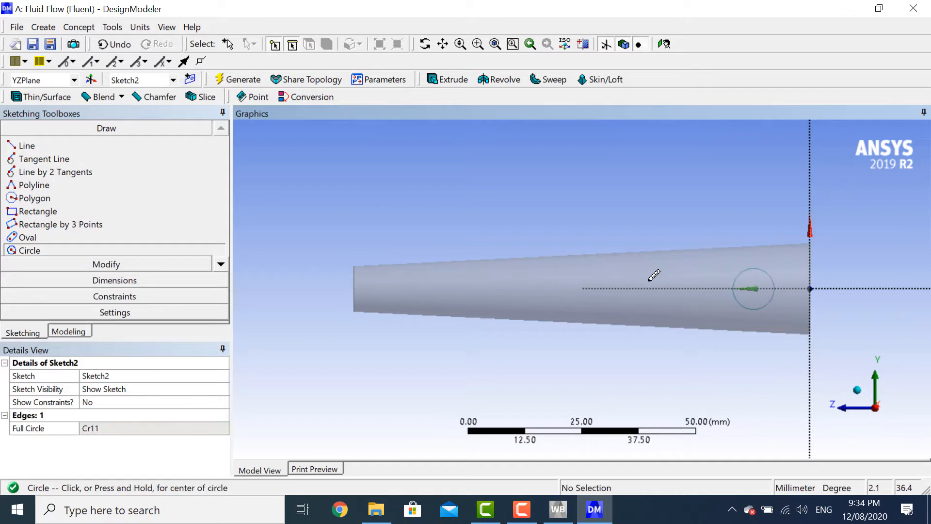
left_click(665, 287)
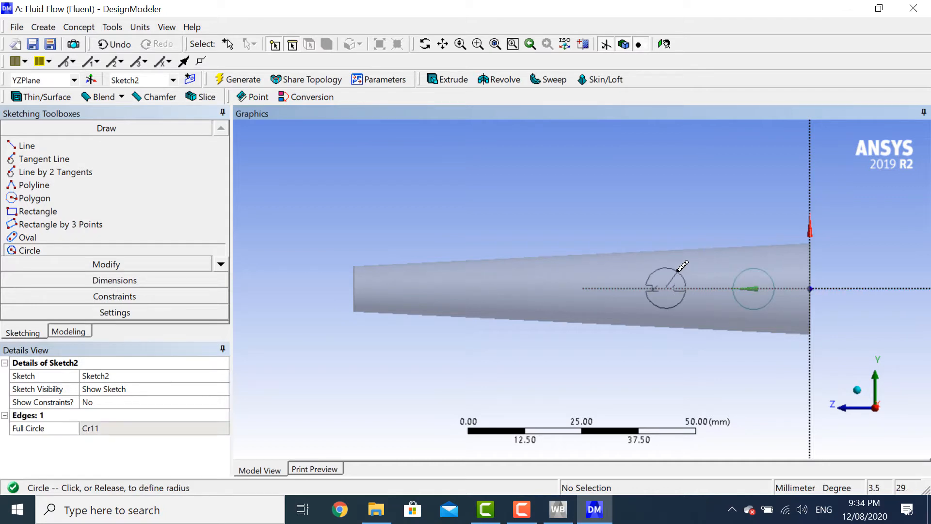
left_click(679, 271)
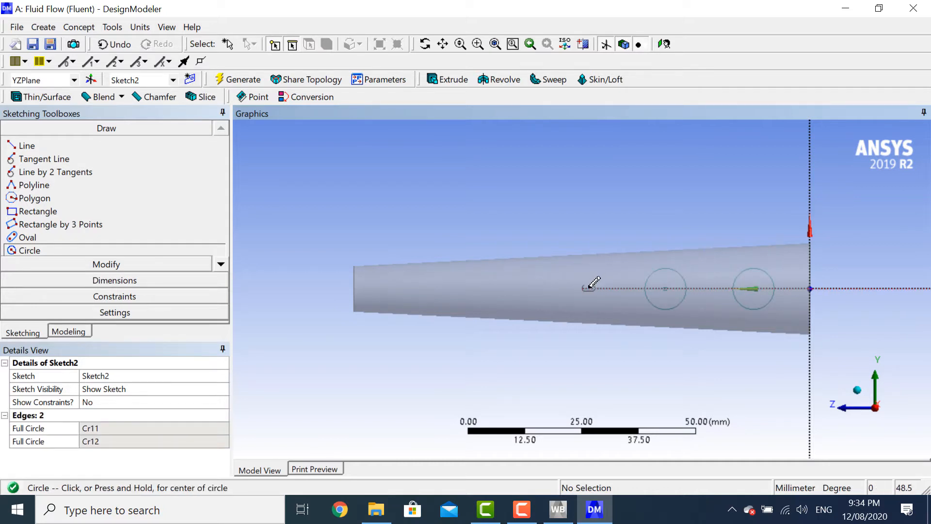
left_click(588, 288)
left_click(606, 266)
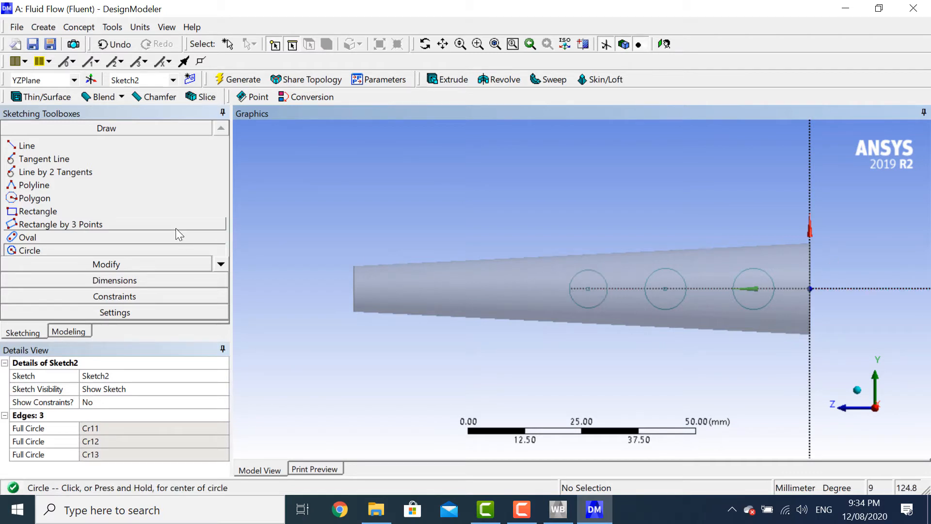
Dimension the distance of each of the three circle centres from the Y axis, stacking the dimensions below the body
left_click(165, 281)
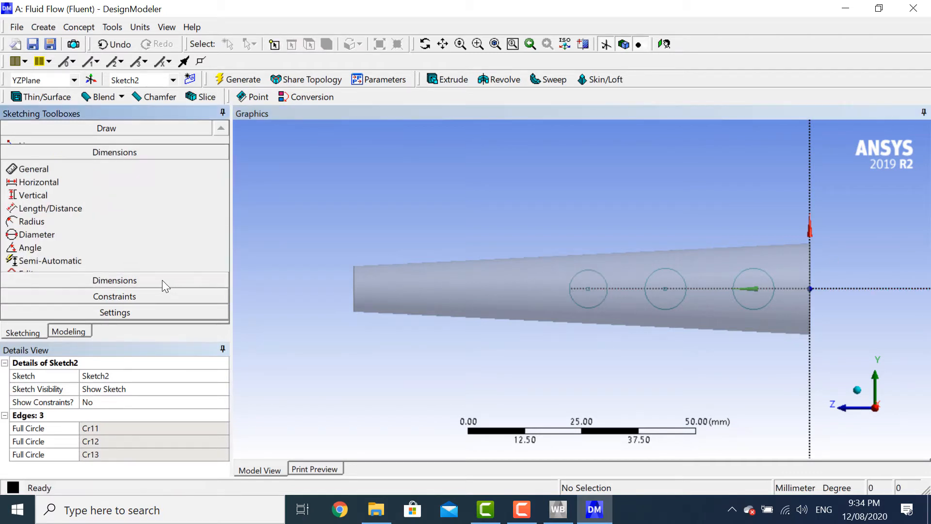
left_click(759, 289)
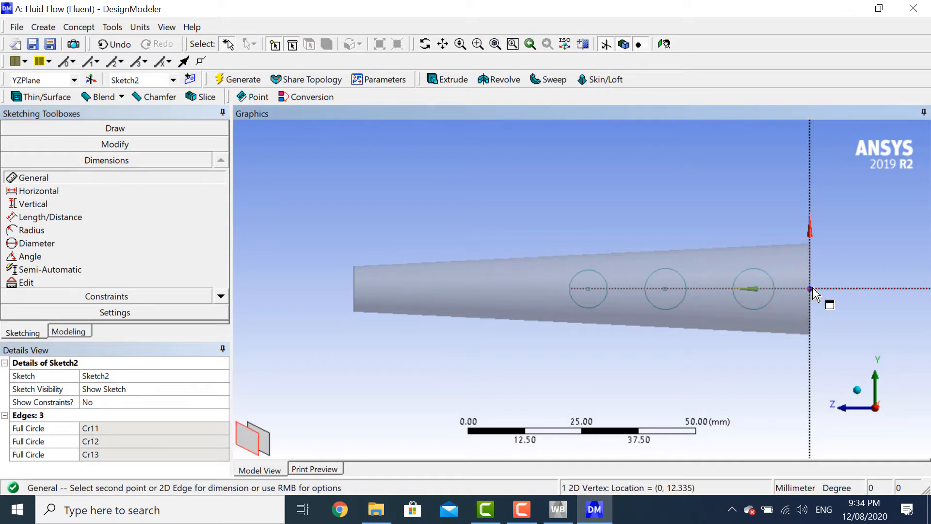
left_click(811, 289)
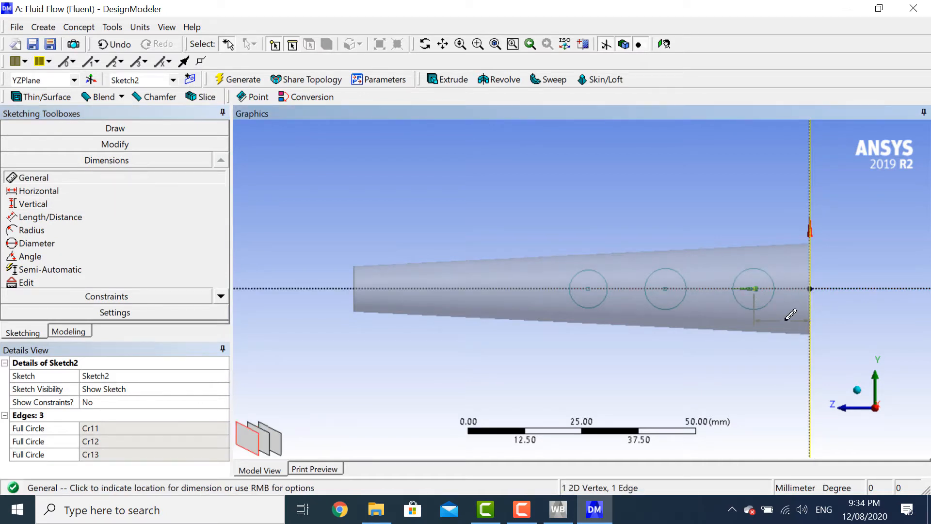
left_click(785, 353)
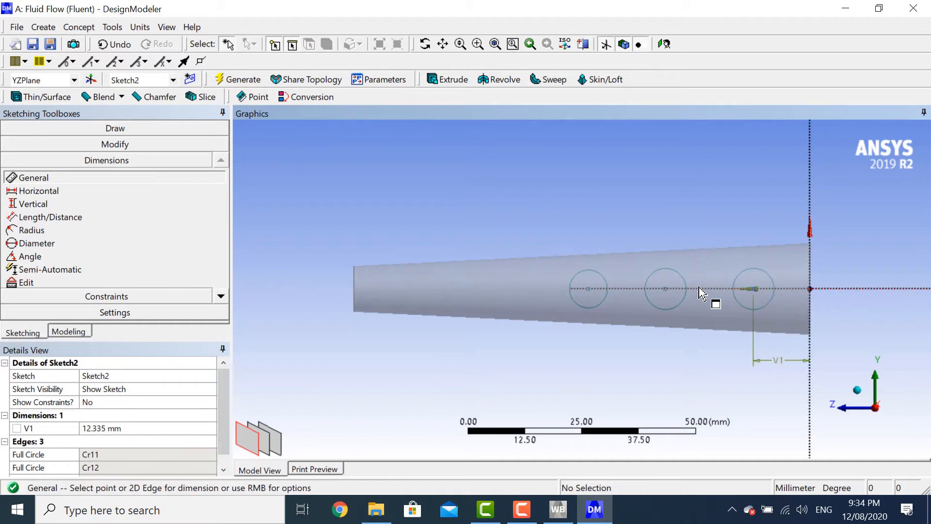
left_click(667, 290)
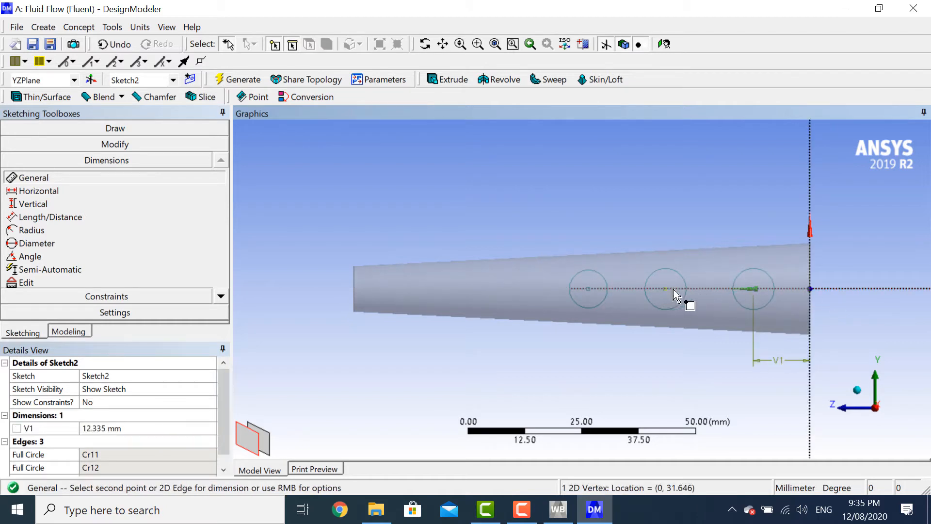
left_click(811, 290)
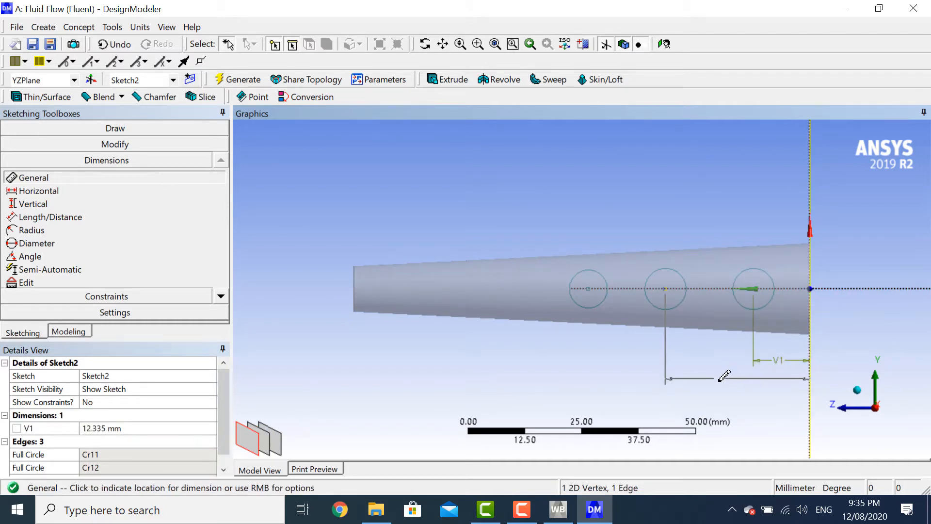
left_click(736, 381)
left_click(589, 289)
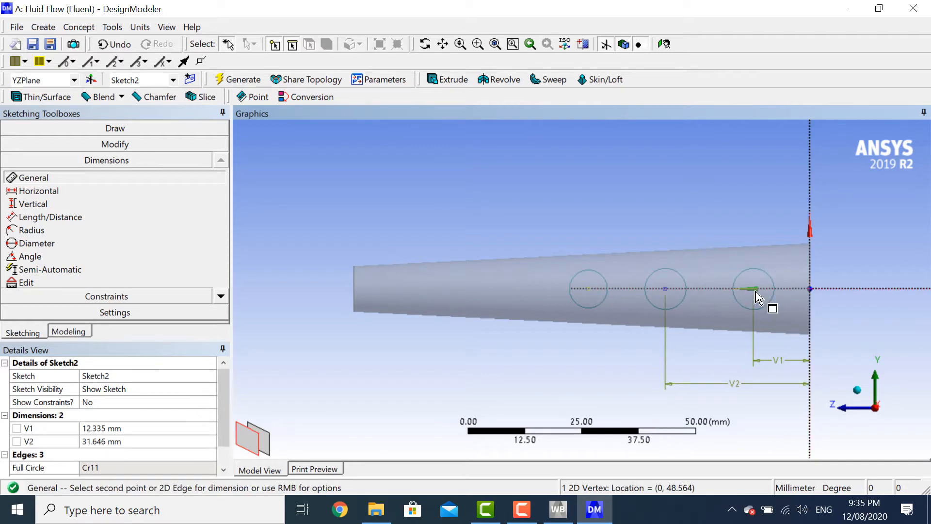
left_click(810, 292)
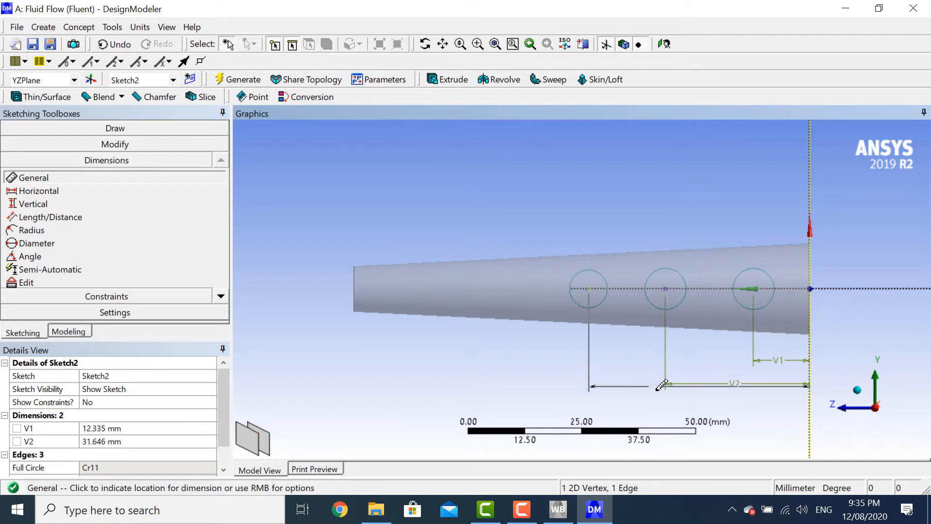
left_click(655, 405)
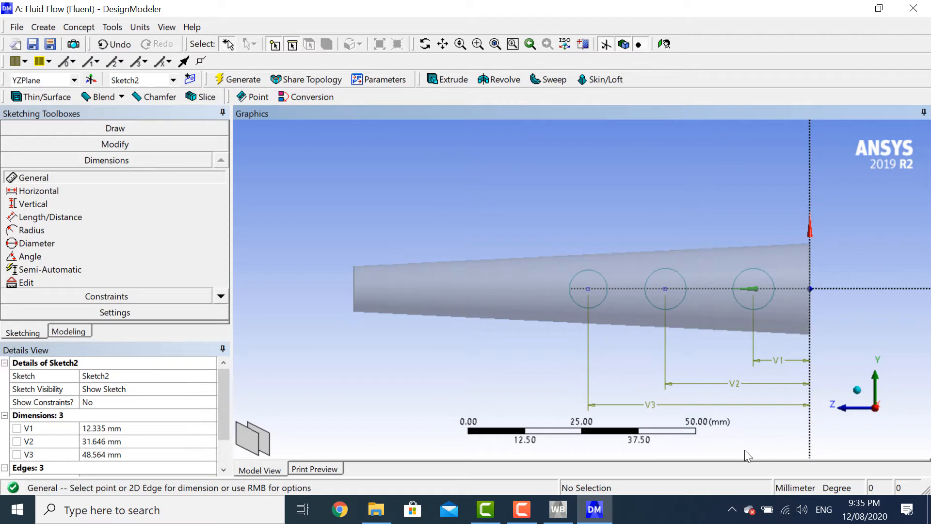
Apply Equal Radius constraints between the three circles so they all share one radius
left_click(90, 297)
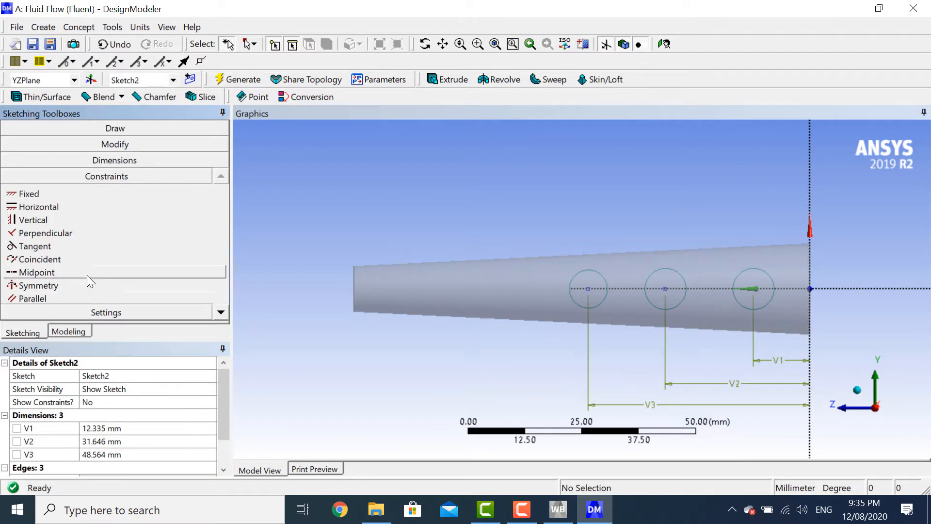
left_click(222, 313)
left_click(222, 313)
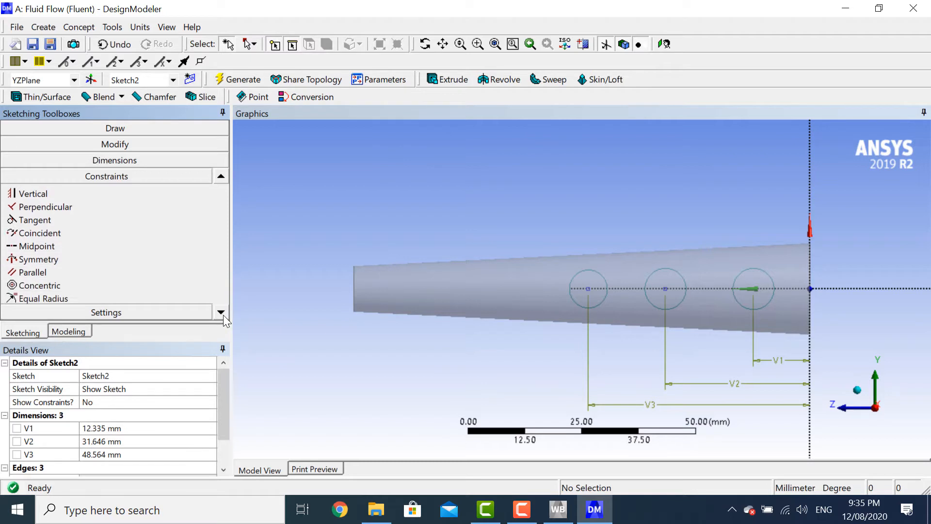
left_click(222, 313)
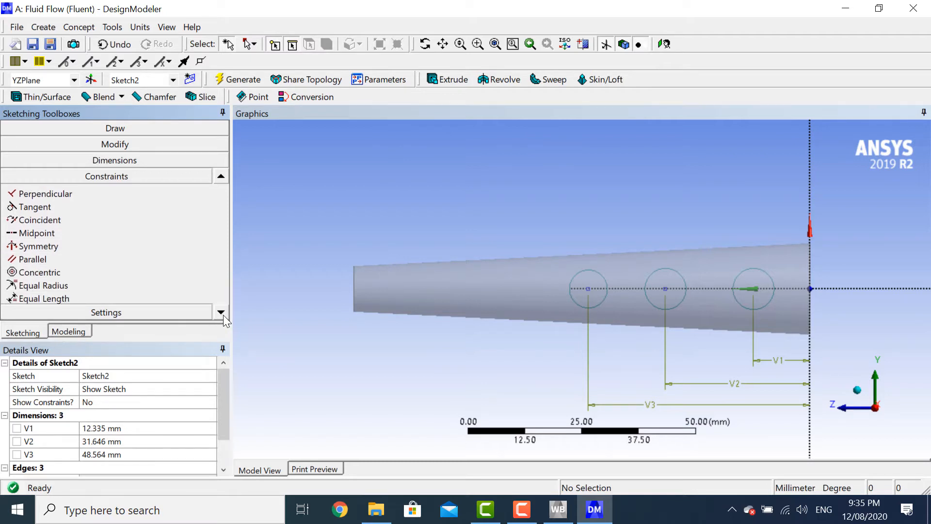
left_click(43, 285)
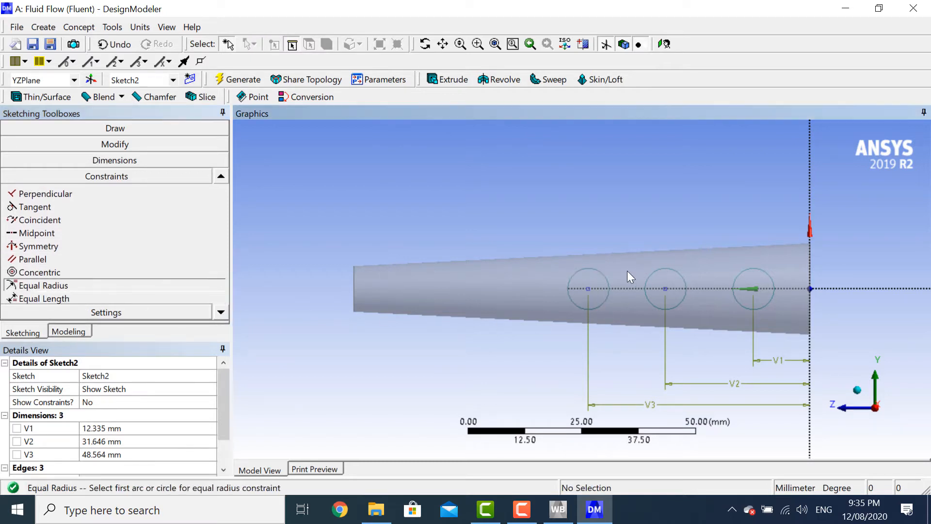
left_click(608, 288)
left_click(734, 278)
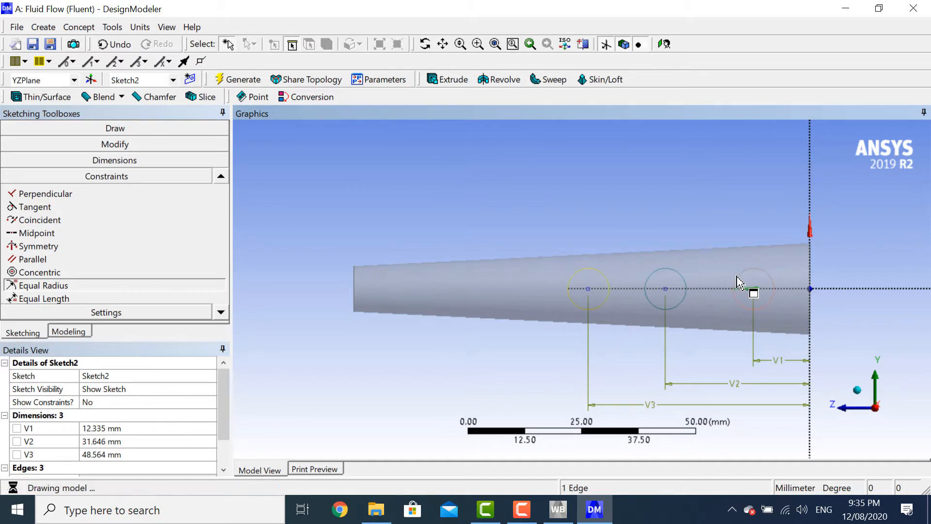
left_click(686, 276)
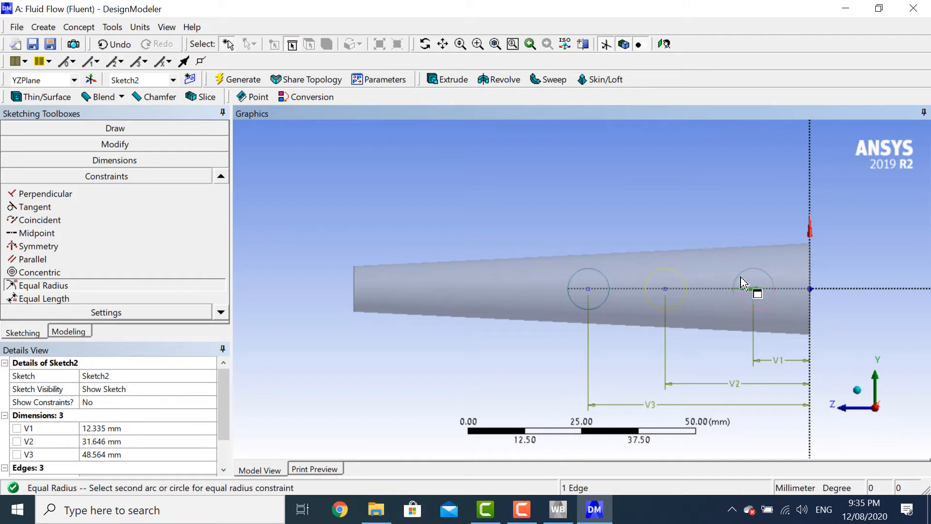
left_click(740, 277)
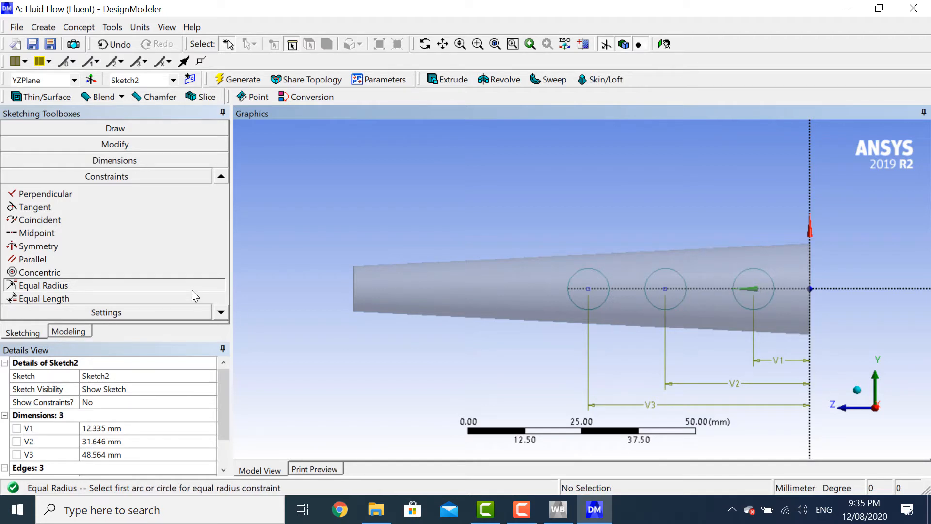
Add a diameter dimension to the circle farthest from the origin and set it to 5 mm
left_click(167, 164)
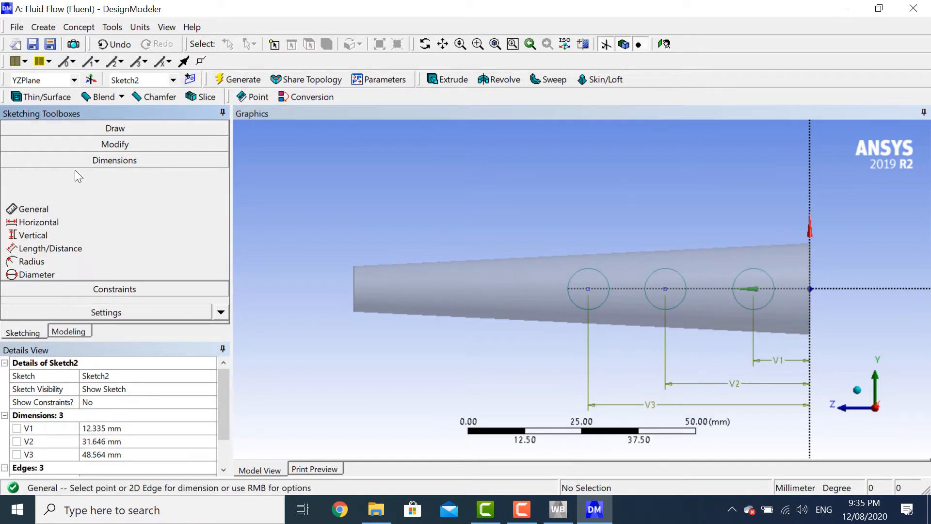
left_click(37, 243)
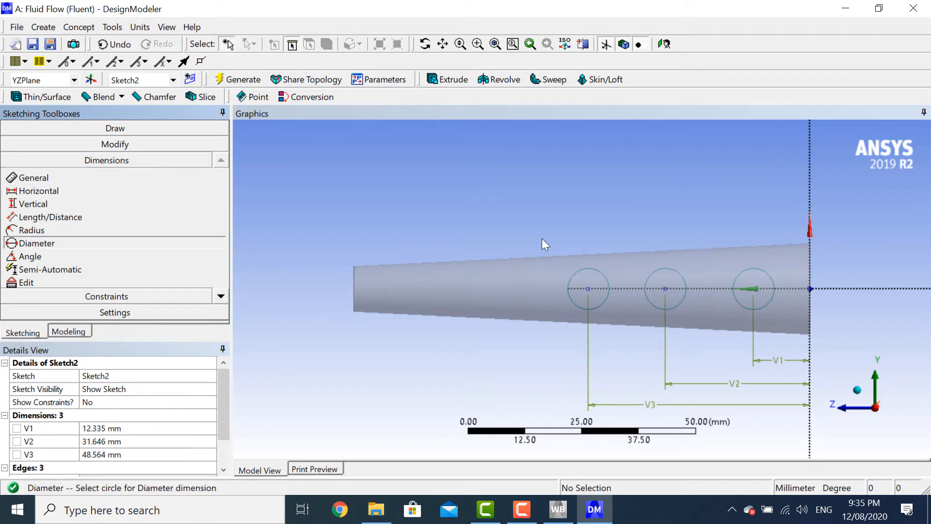
left_click(605, 276)
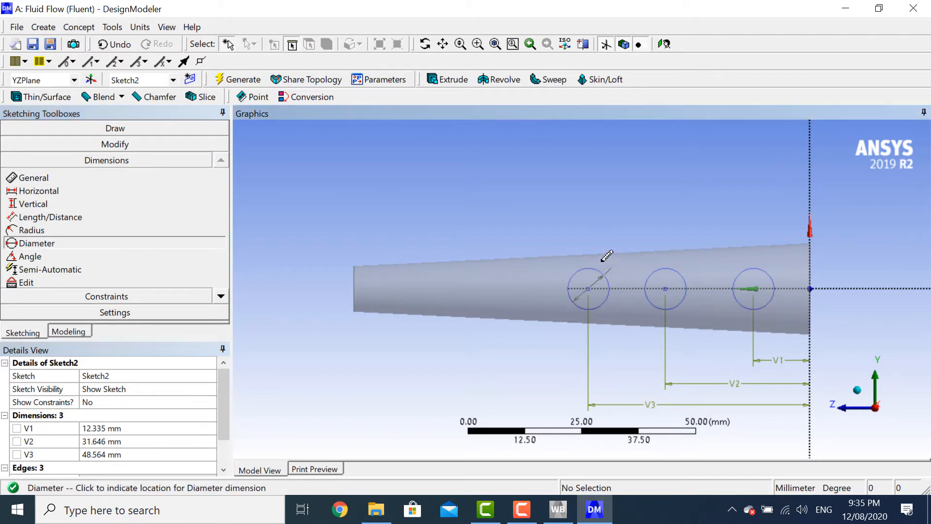
left_click(547, 264)
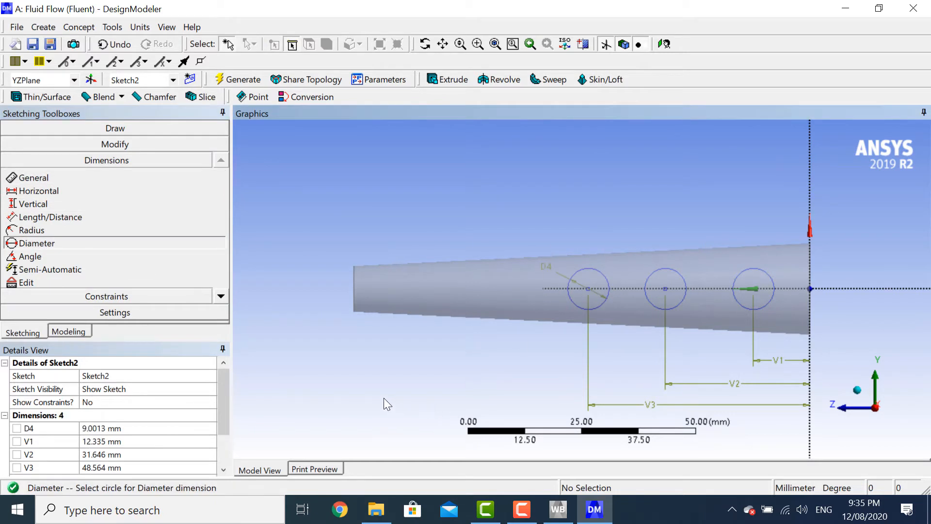
left_click(181, 429)
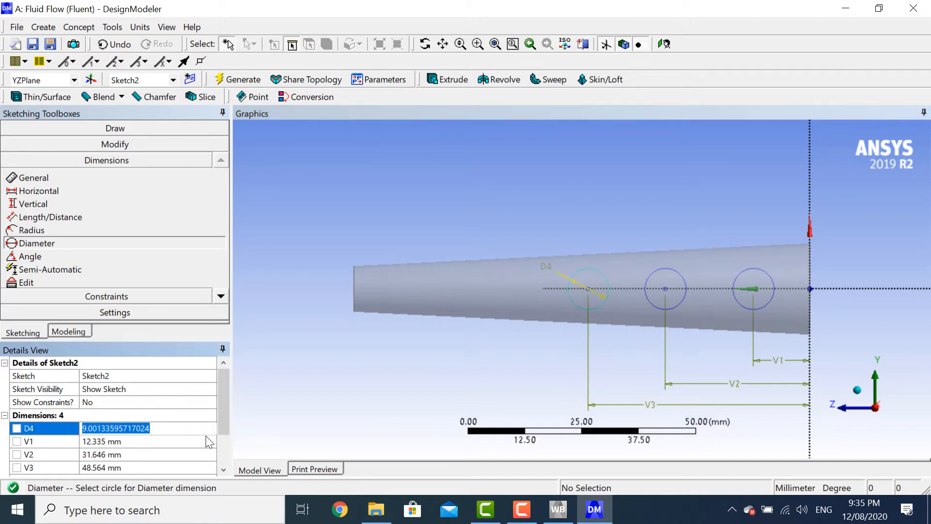
type("5")
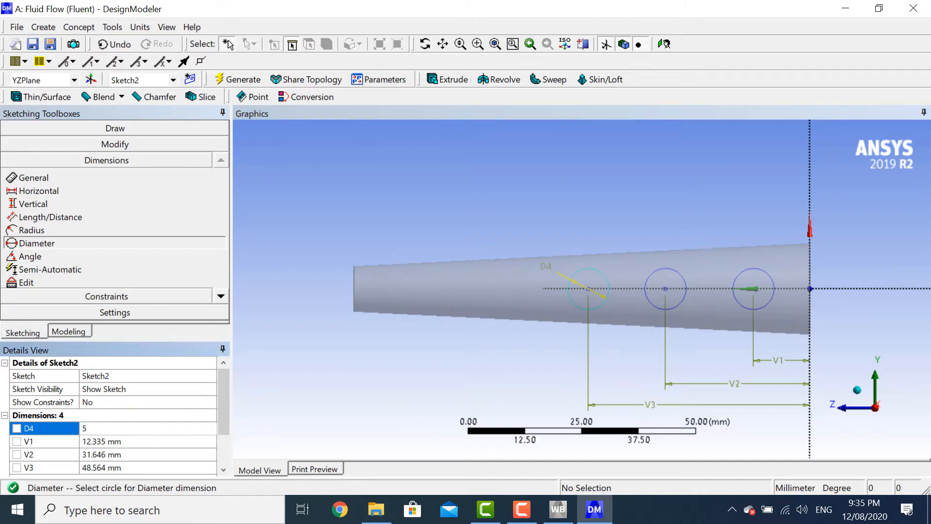
key("Return")
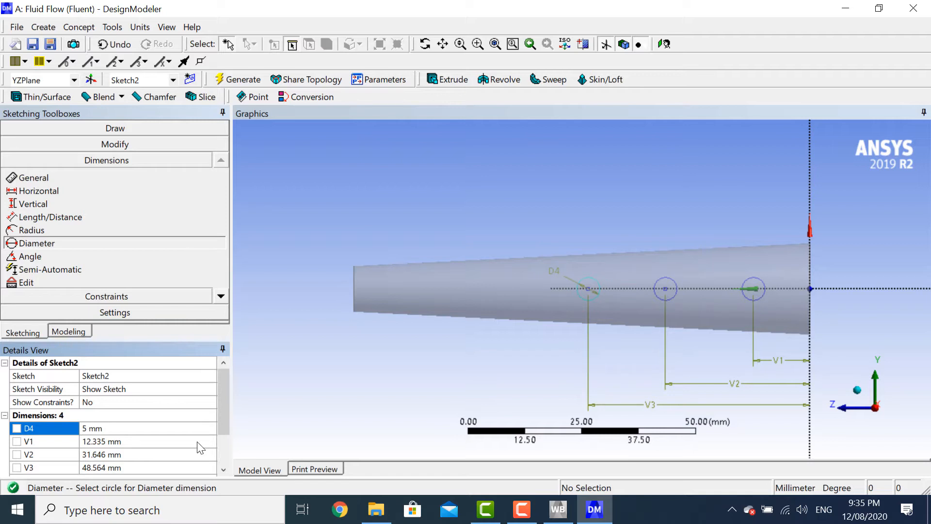
Set the distances of the three circle centres from the Y axis to 15, 45 and 75 mm
left_click(198, 441)
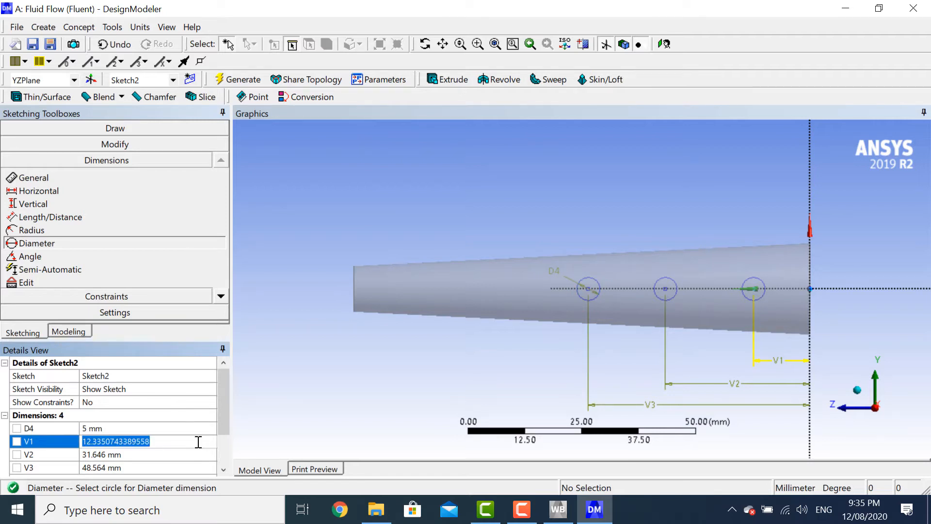
type("15")
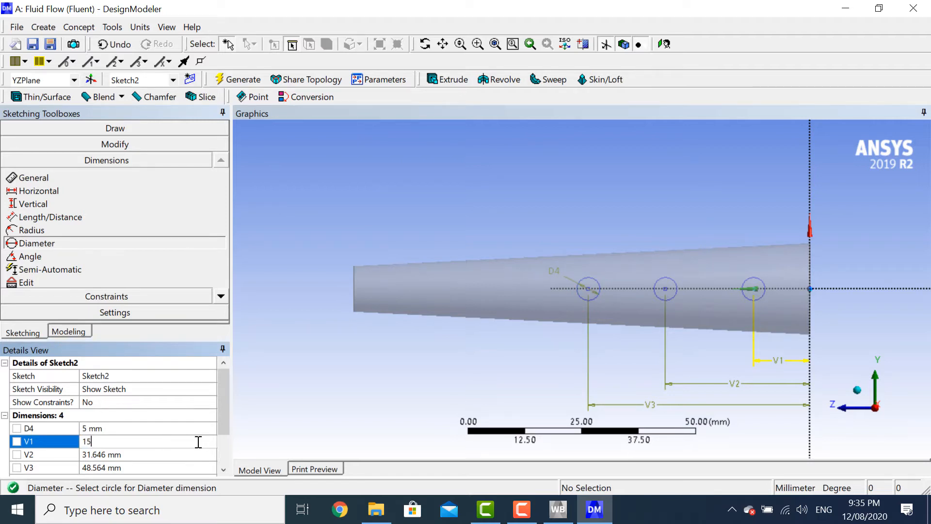
key("Return")
left_click(185, 459)
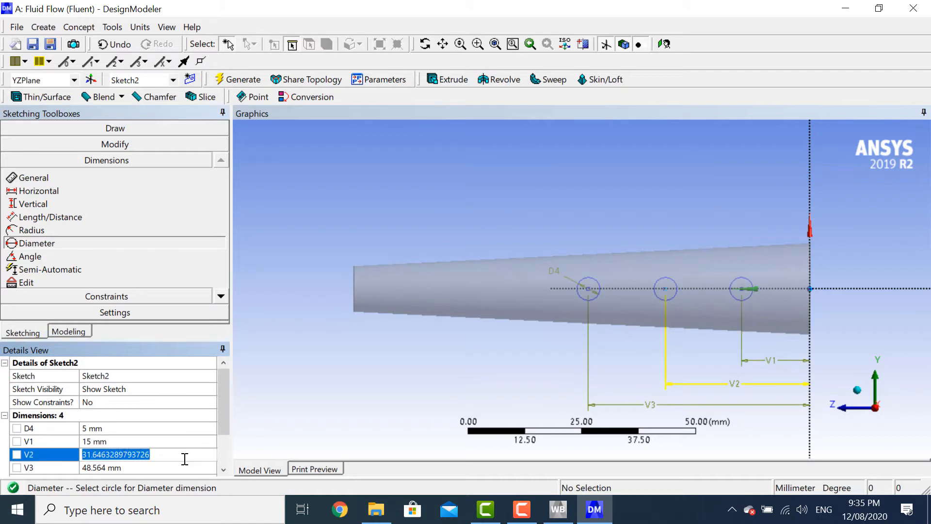
type("45")
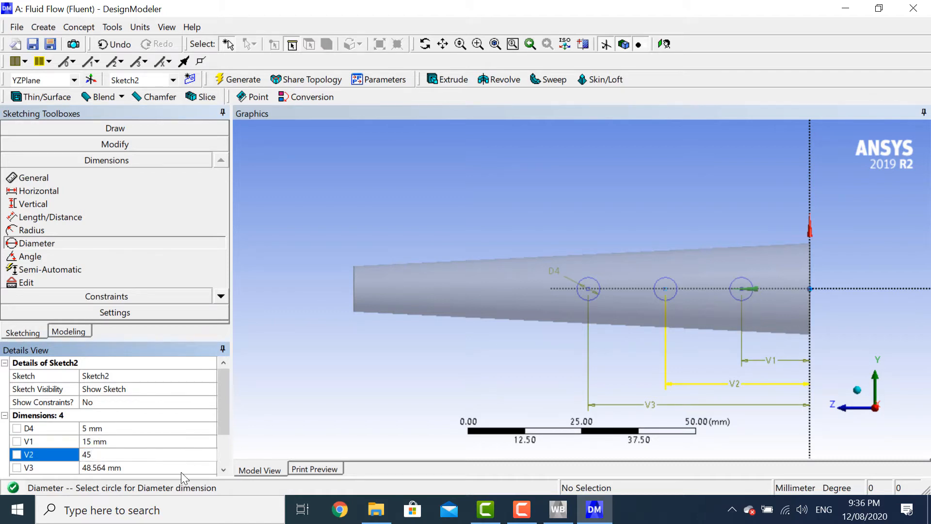
key("Return")
left_click(181, 469)
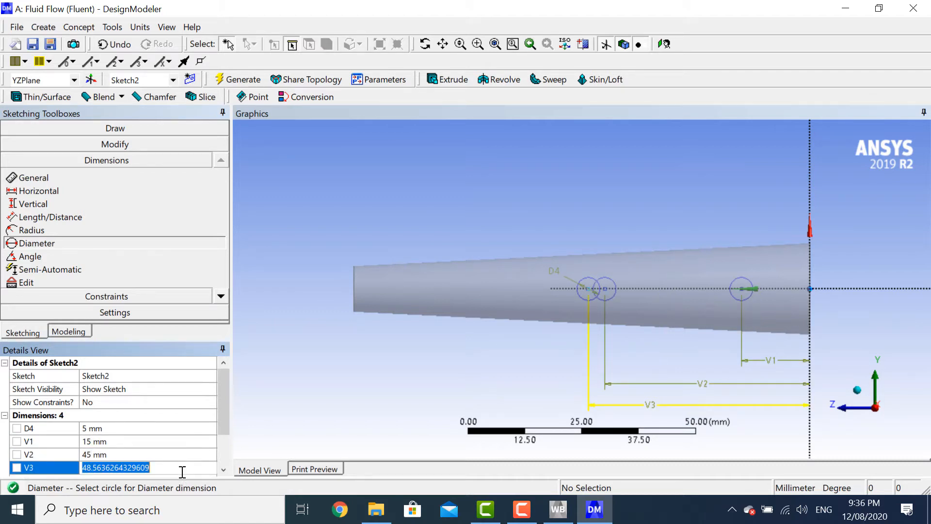
type("75")
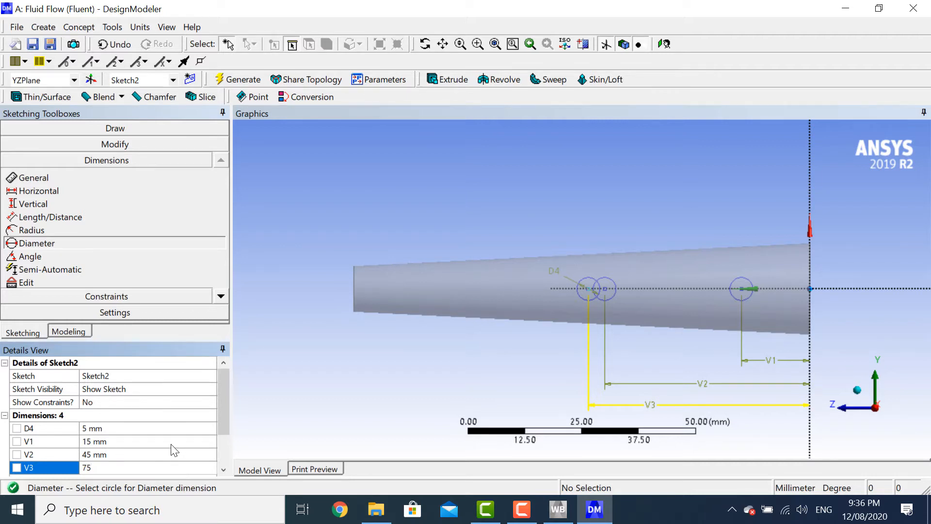
left_click(174, 414)
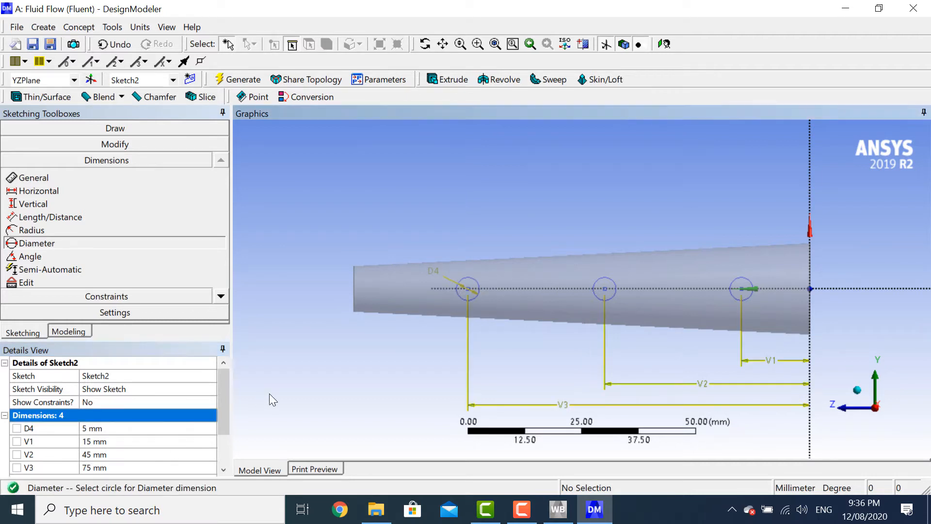
Start an extrude of the three-circle sketch on the YZPlane and set its operation to Add Frozen
left_click(89, 333)
left_click(98, 197)
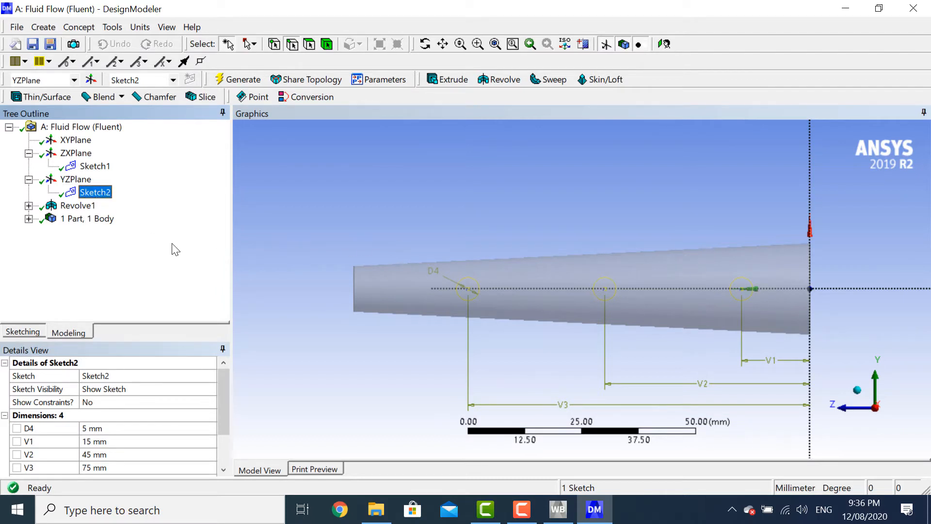
left_click(455, 80)
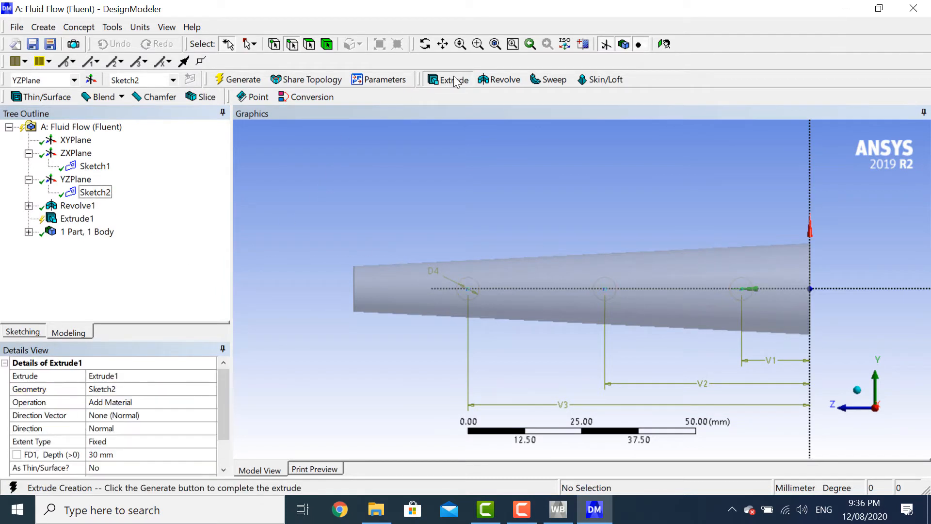
left_click(121, 389)
left_click(858, 390)
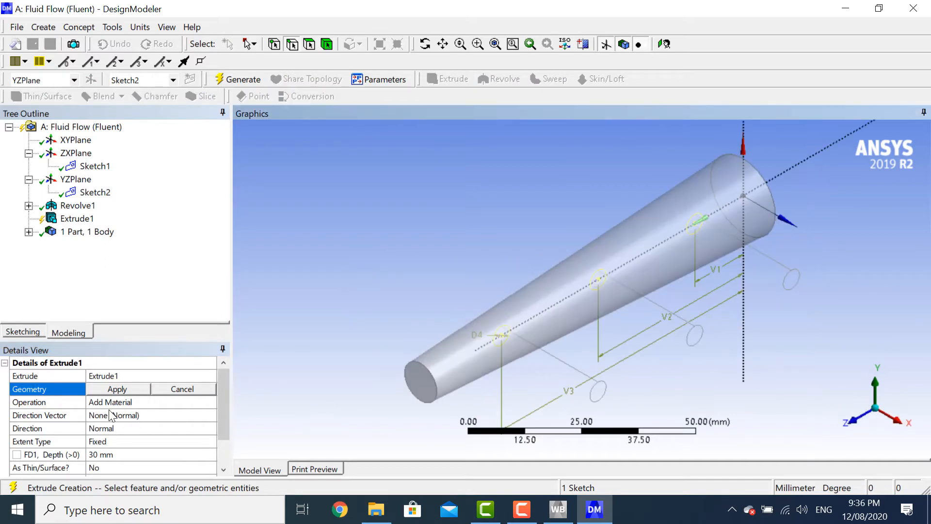
left_click(121, 391)
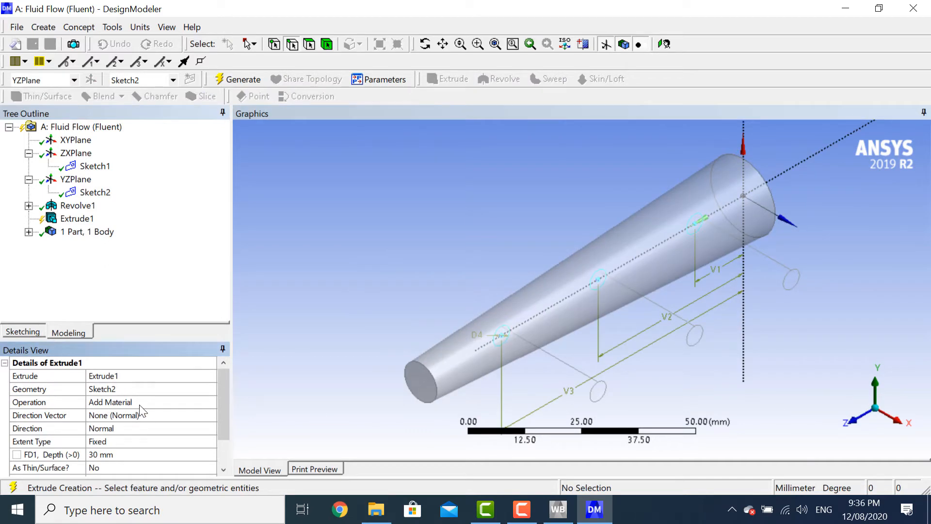
left_click(205, 402)
left_click(207, 402)
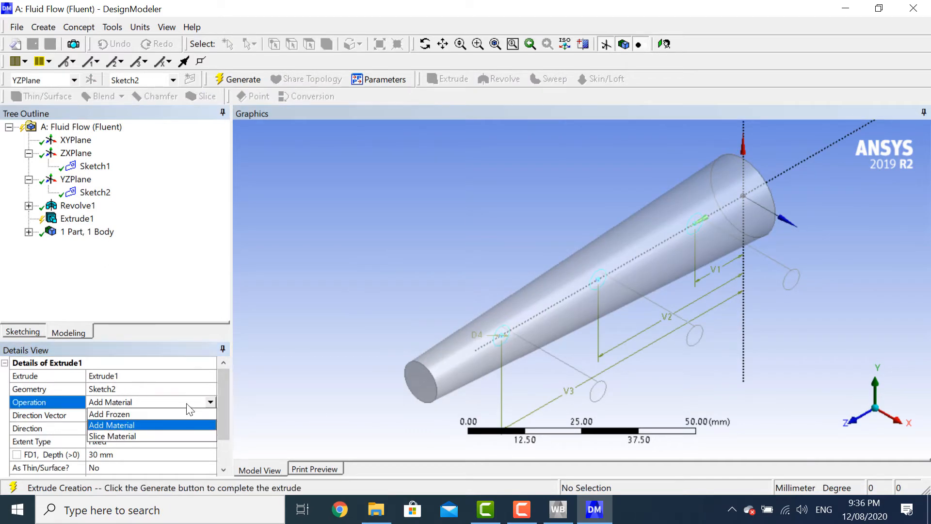
left_click(176, 412)
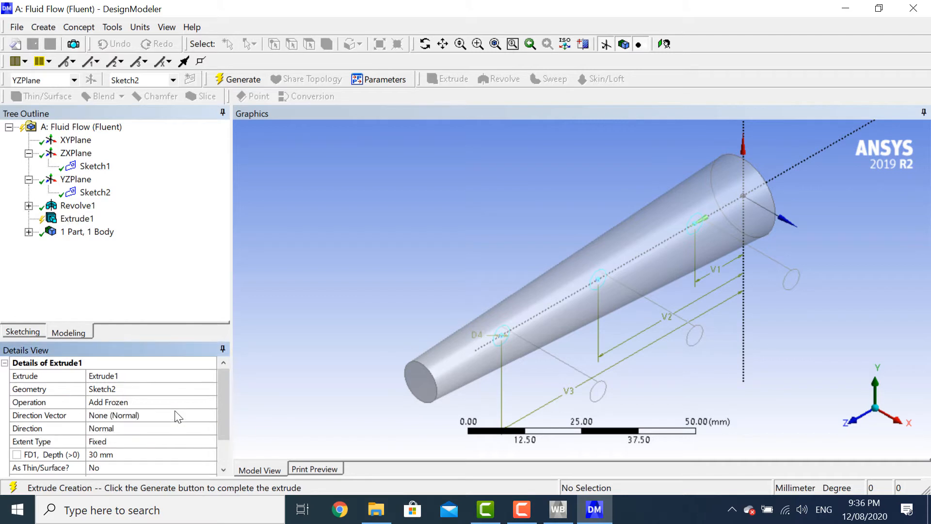
Set the extrude direction to Both - Symmetric with a depth of 15 mm and generate the cross cylinders
left_click(211, 427)
left_click(210, 428)
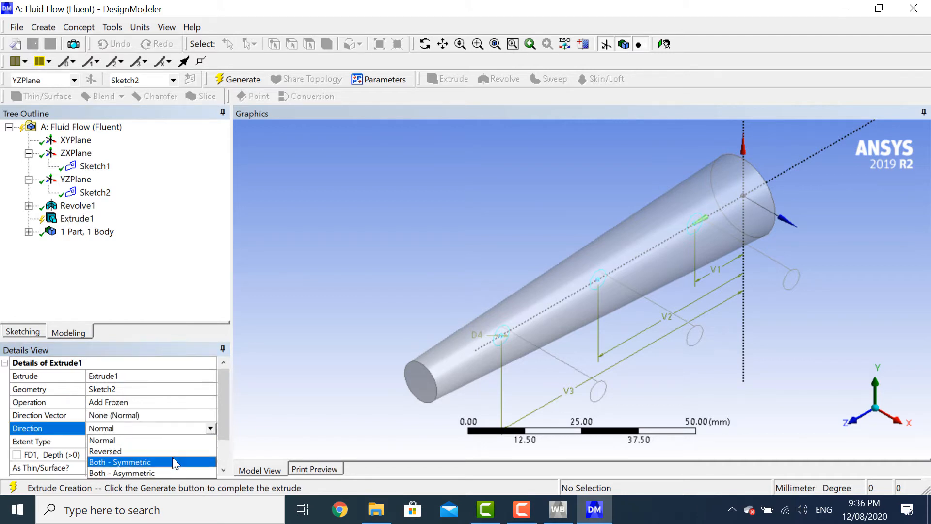
left_click(172, 461)
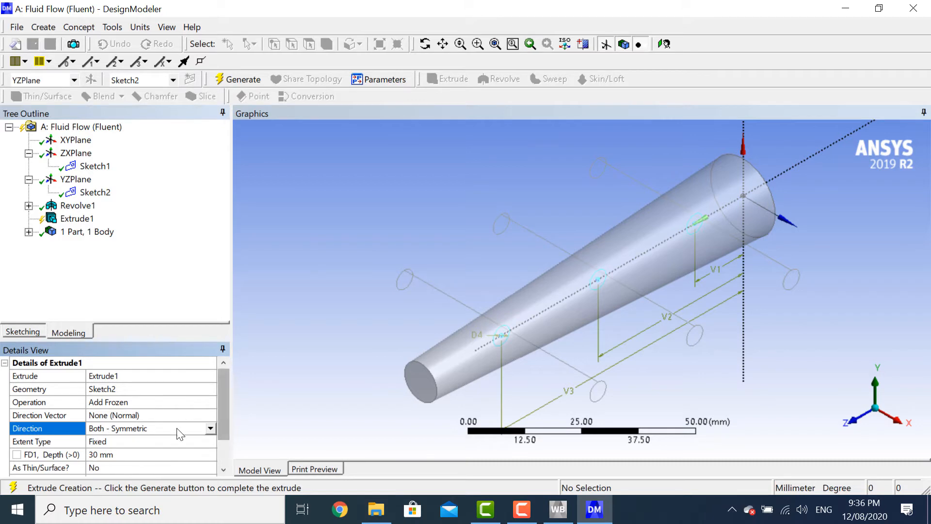
left_click(158, 454)
type("15")
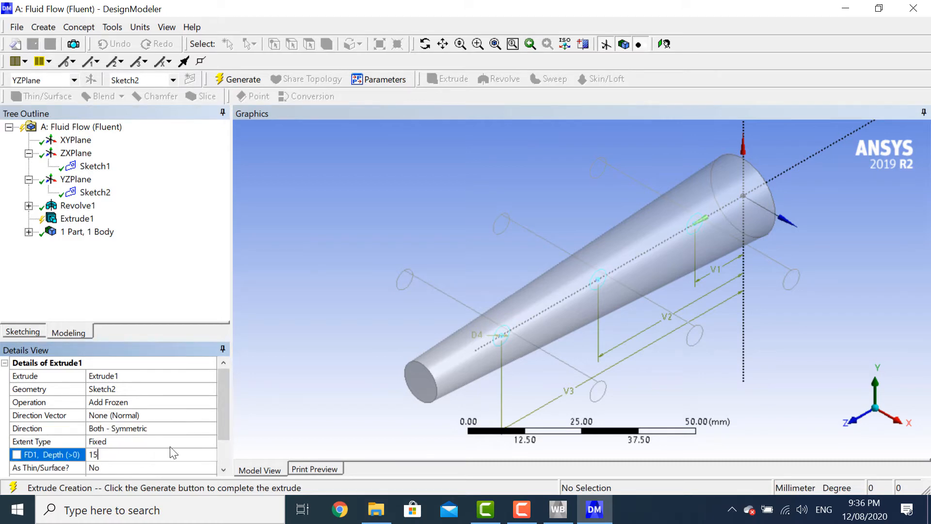
key("Return")
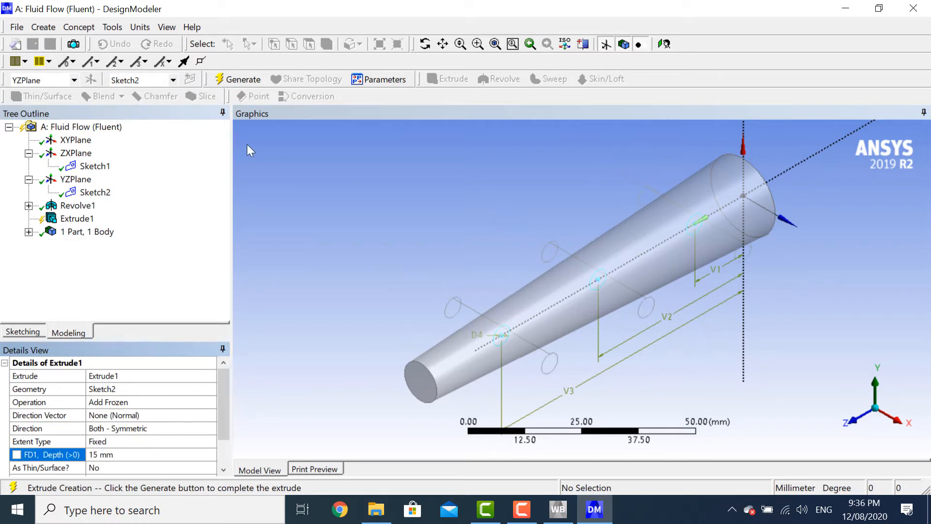
left_click(242, 79)
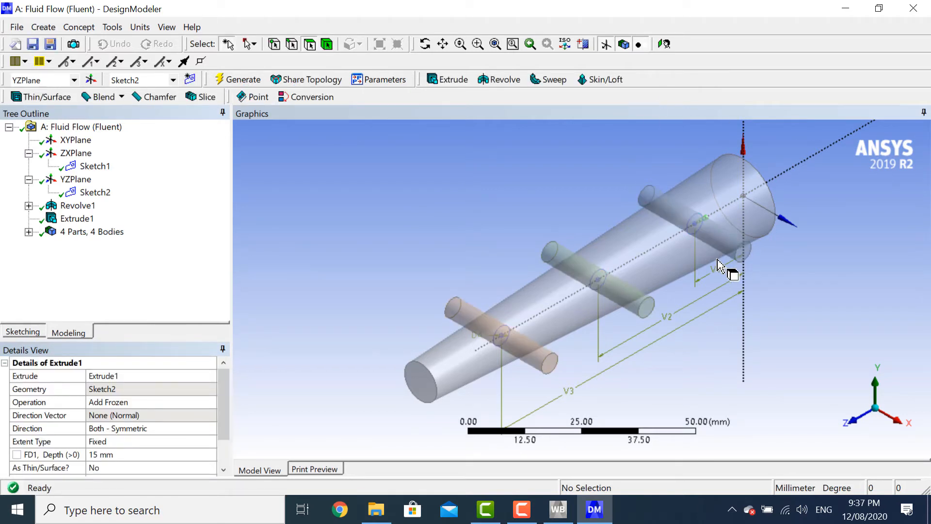
Unite the tapered body and the three cross cylinders into one solid with a Boolean and generate it
left_click(28, 232)
left_click(84, 245)
left_click(87, 285, "shift")
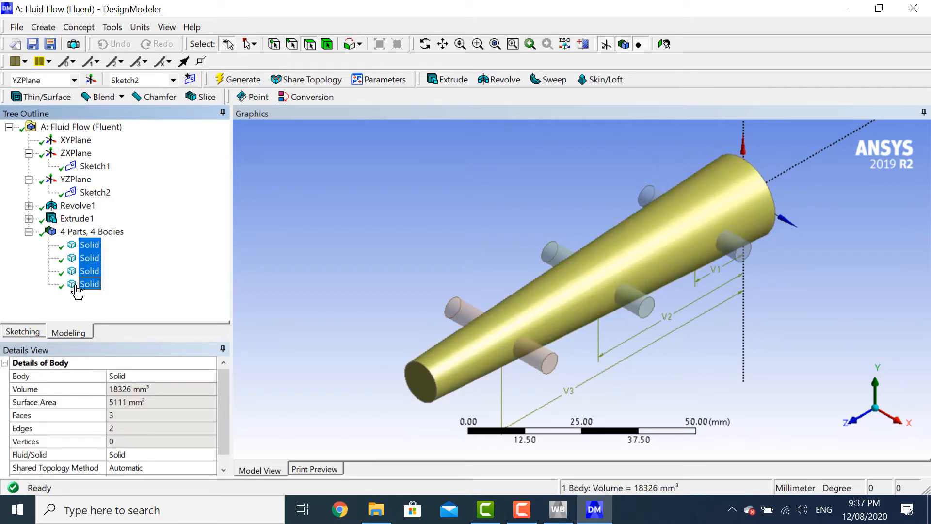
left_click(44, 27)
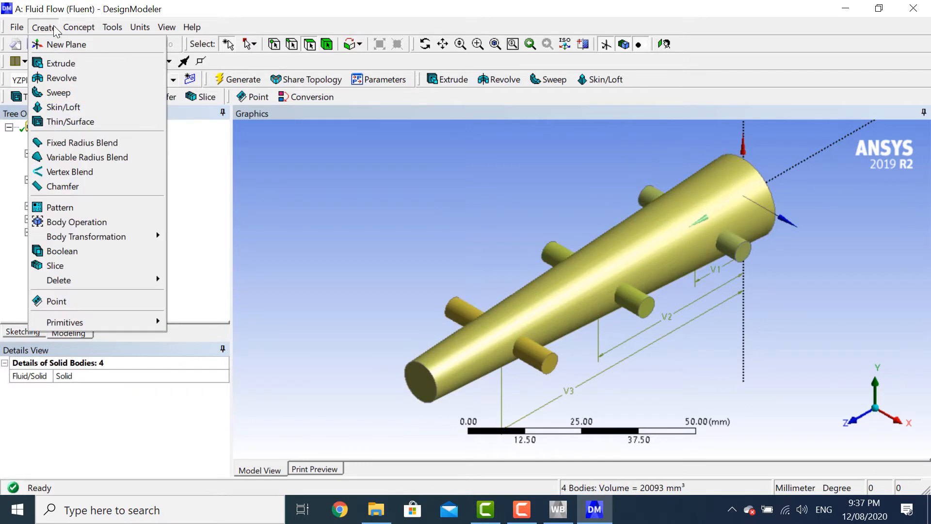
left_click(89, 252)
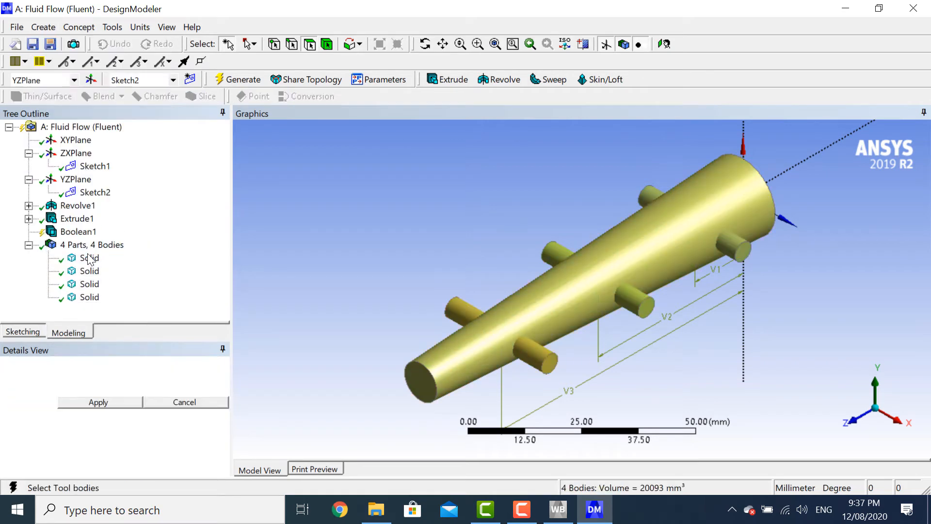
left_click(88, 404)
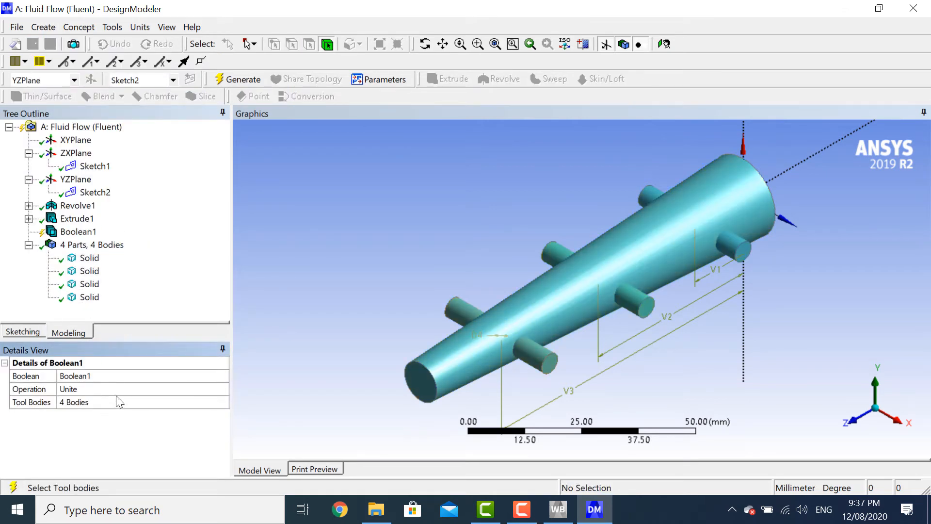
left_click(231, 80)
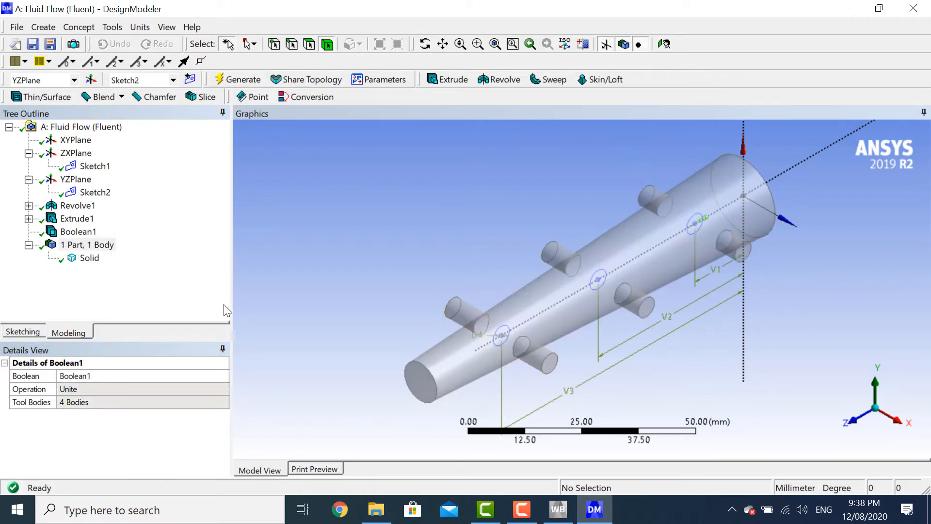
Create a named selection "hotfluid-inlet" on the flat face at the narrow end of the tapered body and generate it
left_click(309, 45)
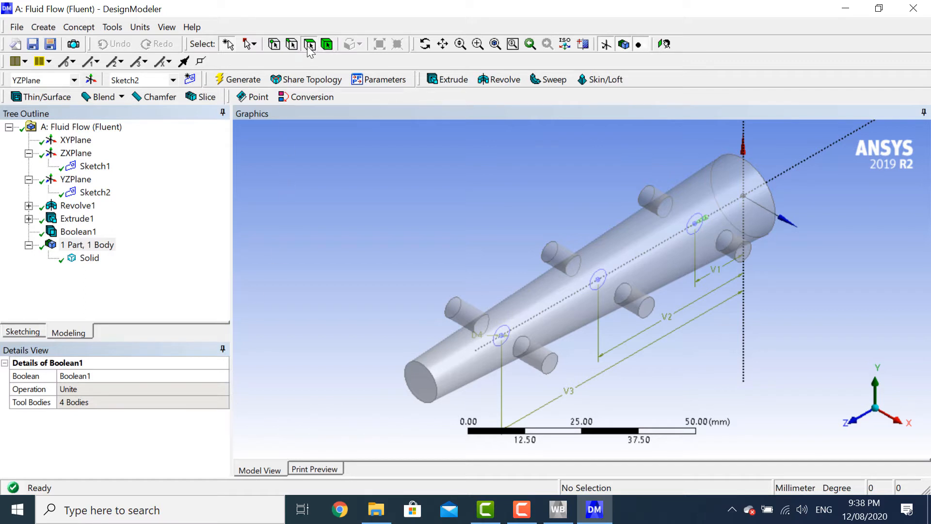
left_click(427, 384)
right_click(427, 381)
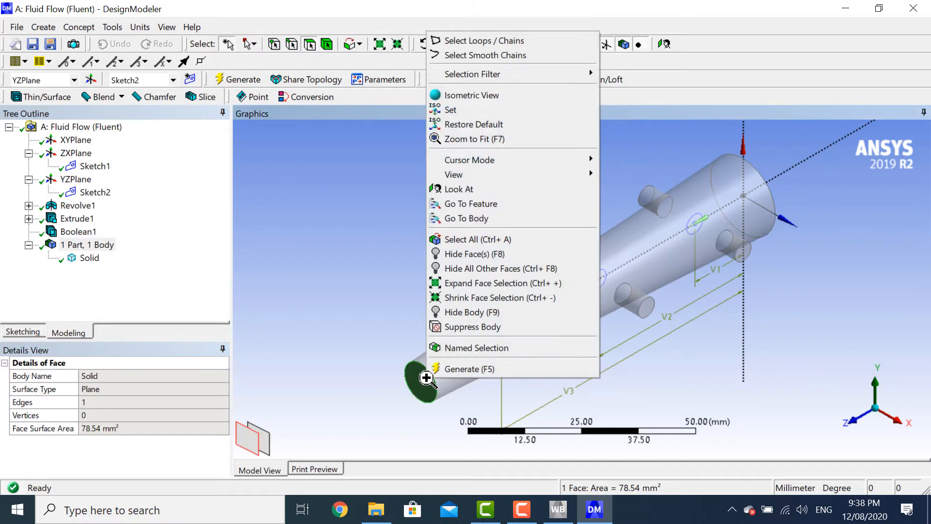
left_click(448, 348)
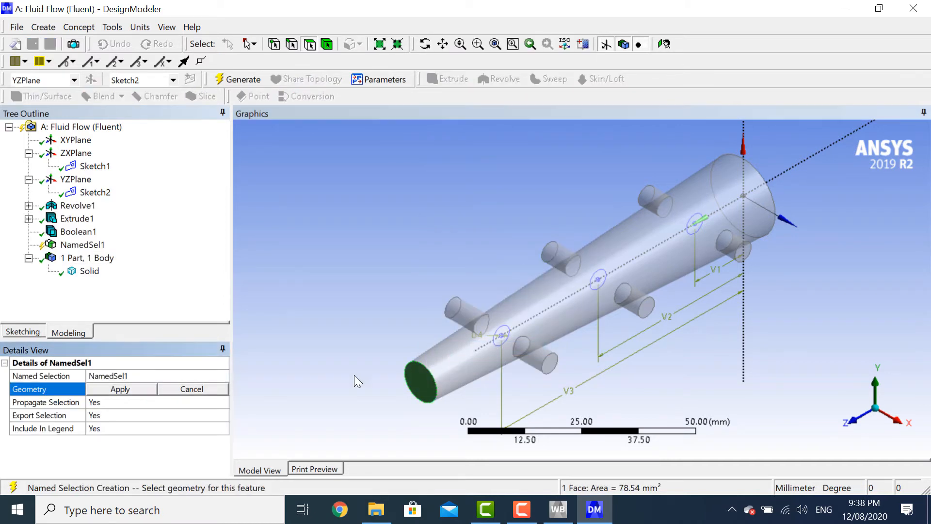
left_click(192, 376)
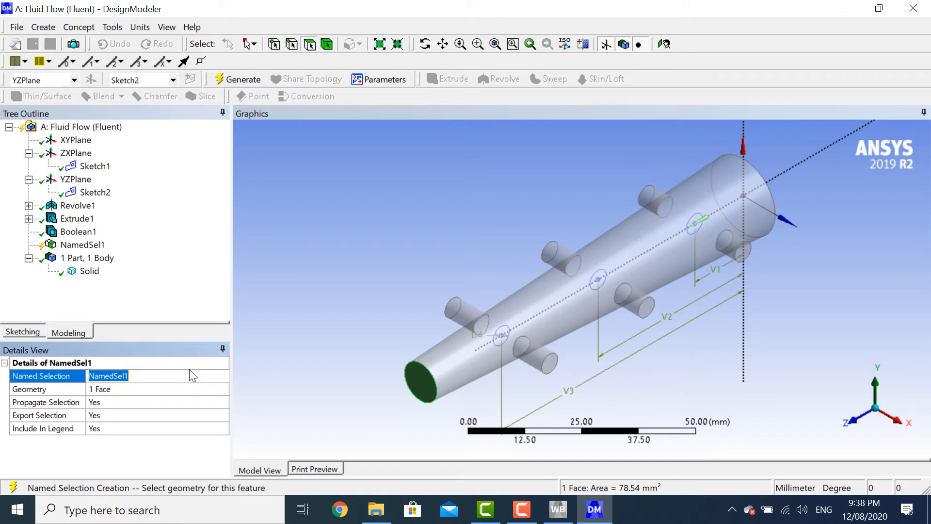
type("hotfluid-inlet")
key("Return")
left_click(235, 81)
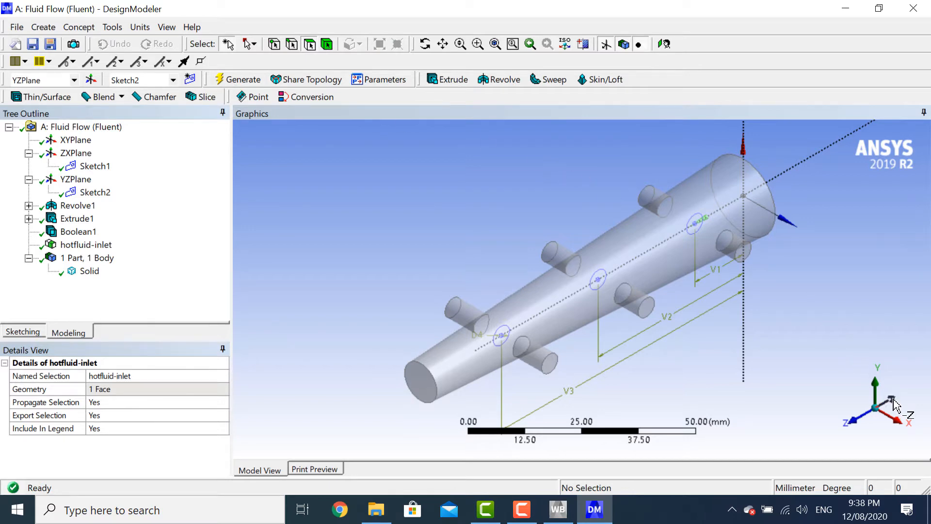
Create a named selection "Outlet" on the flat face at the wide end of the tapered body and generate it
left_click(896, 417)
left_click(616, 290)
right_click(616, 289)
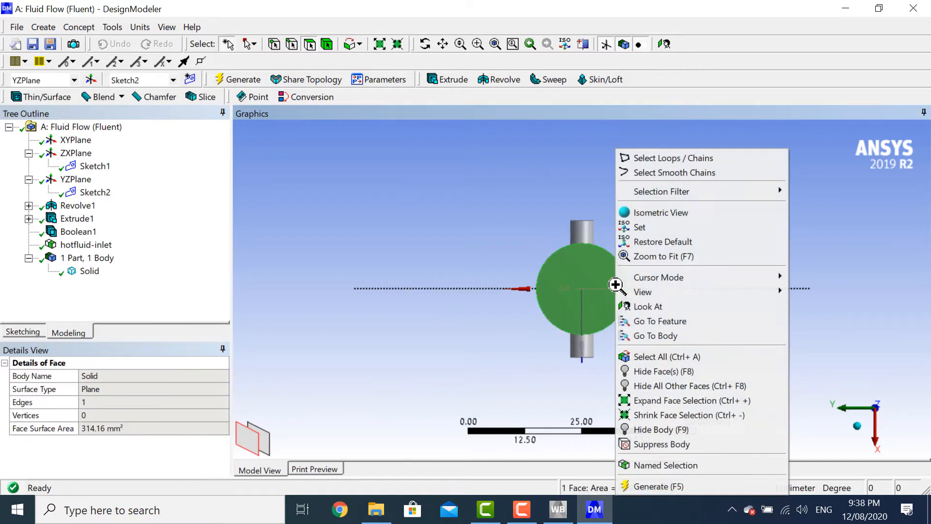
left_click(686, 464)
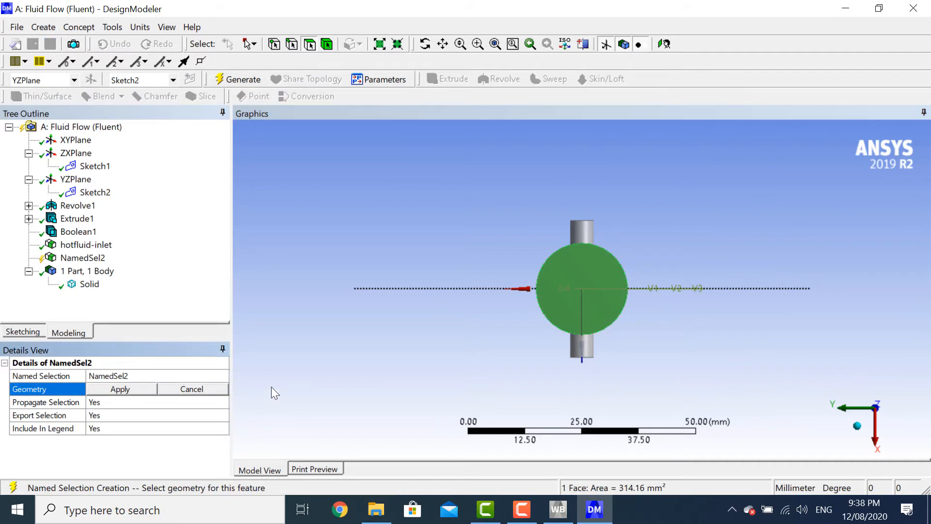
left_click(121, 389)
left_click(194, 376)
type("Outlet")
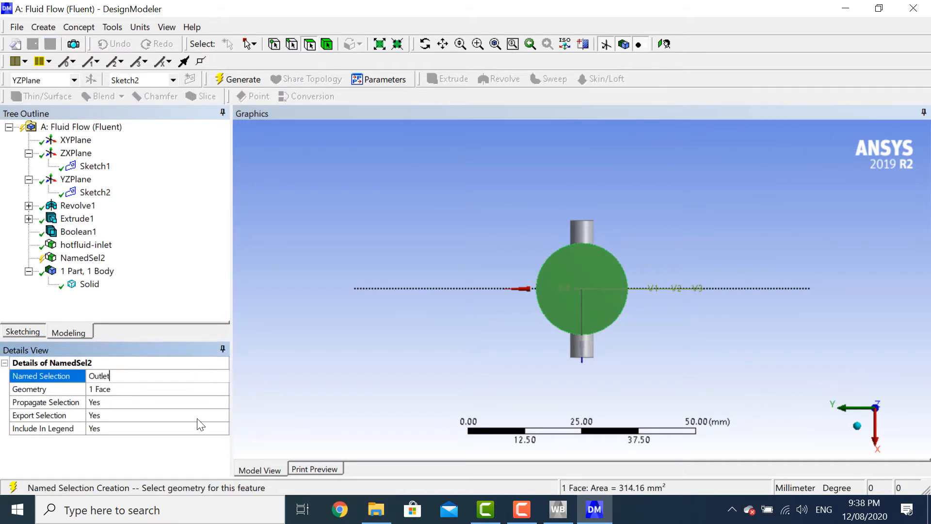
key("Return")
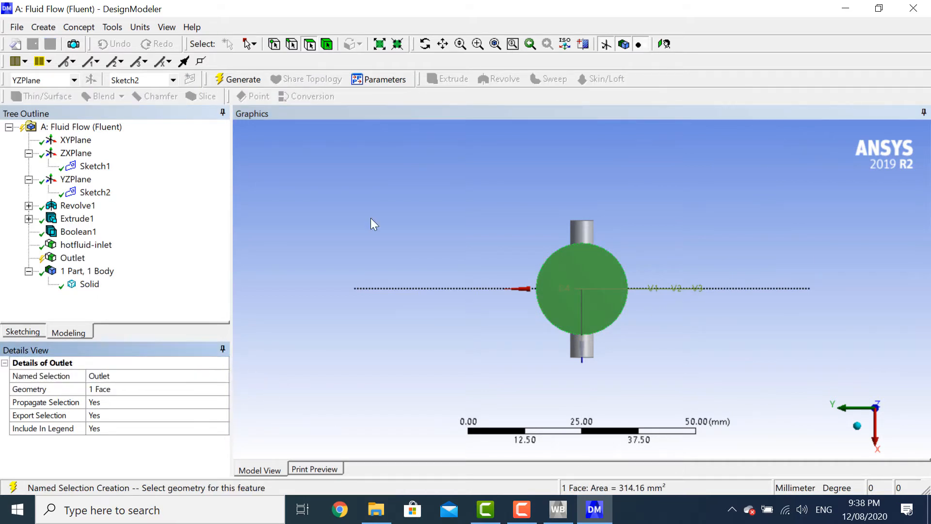
left_click(262, 83)
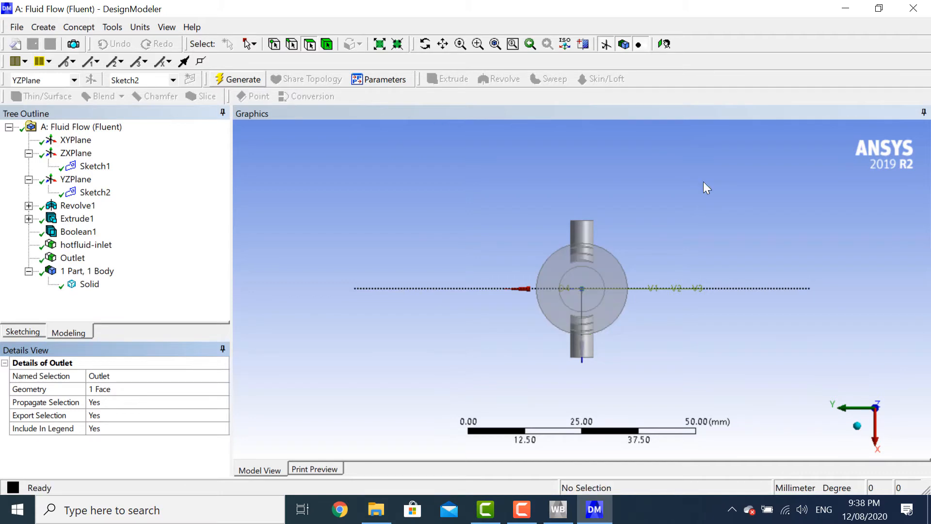
Create a named selection "cold_inlet_2" on the +X end face of the cross cylinder nearest the narrow end and generate it
left_click(858, 426)
left_click(549, 363)
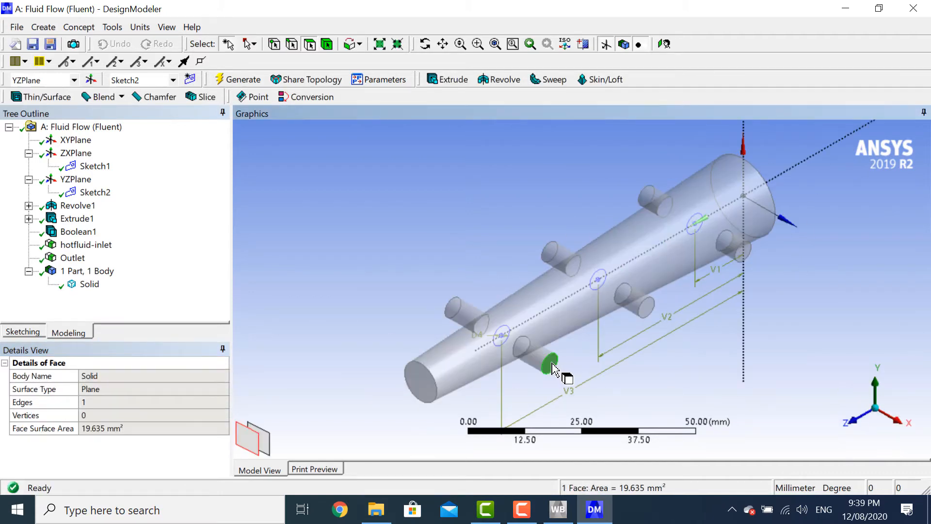
right_click(551, 364)
left_click(589, 334)
left_click(589, 335)
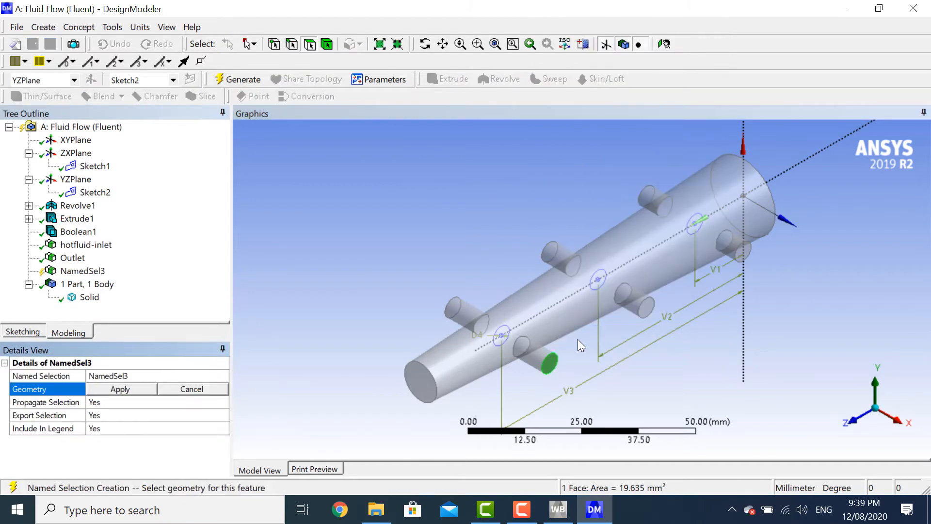
left_click(204, 375)
type("cold")
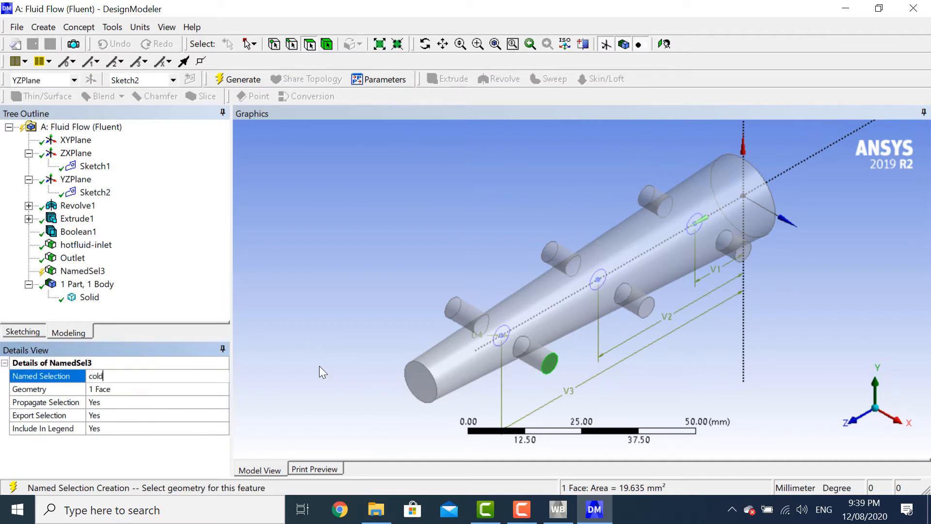
type("_inlet_2")
left_click(238, 79)
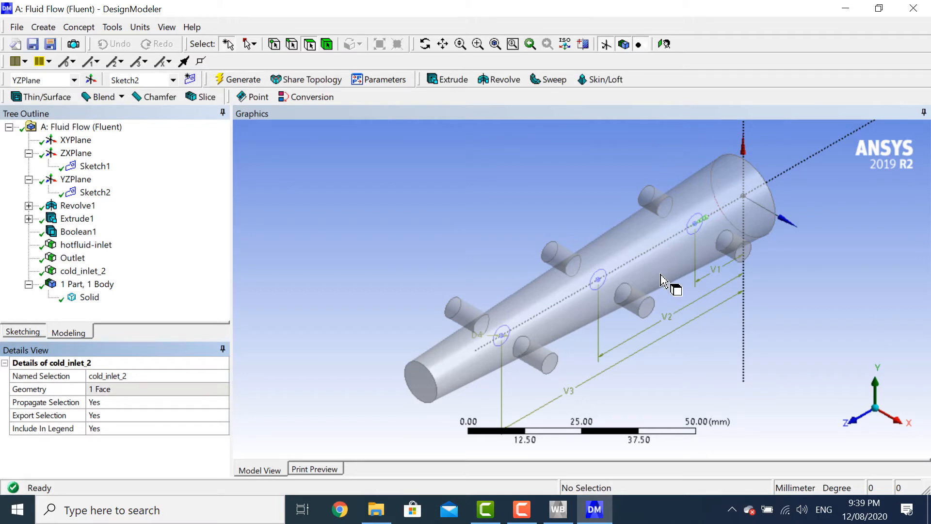
Create a named selection "cold_inlet_4" on the +X end face of the middle cross cylinder and generate it
left_click(647, 308)
right_click(648, 306)
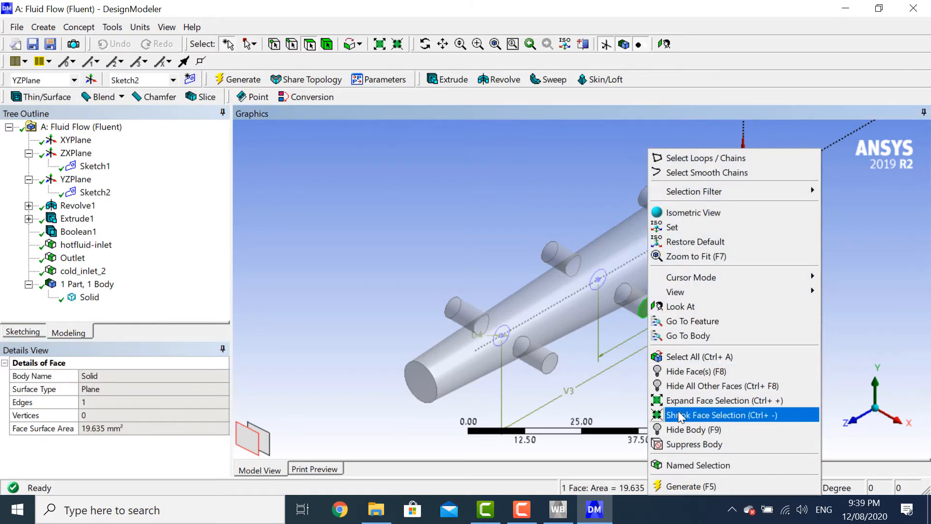
left_click(685, 465)
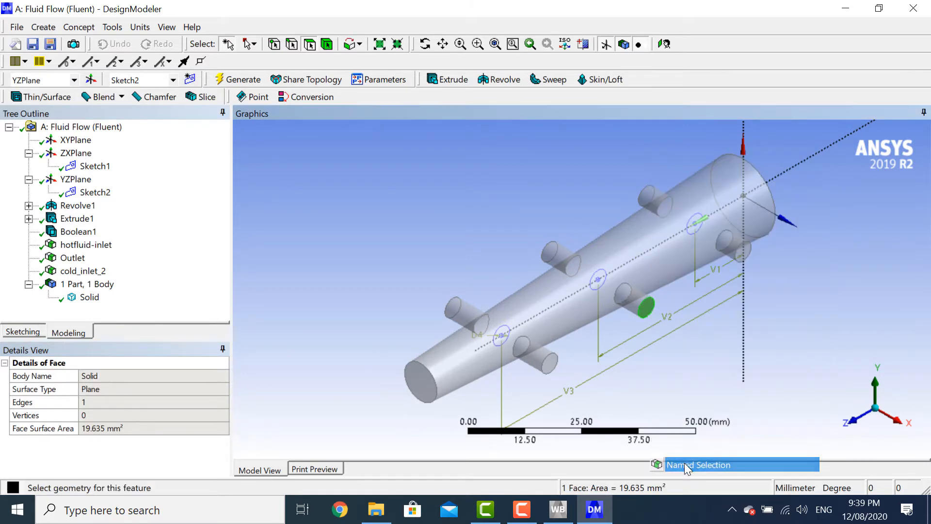
left_click(209, 378)
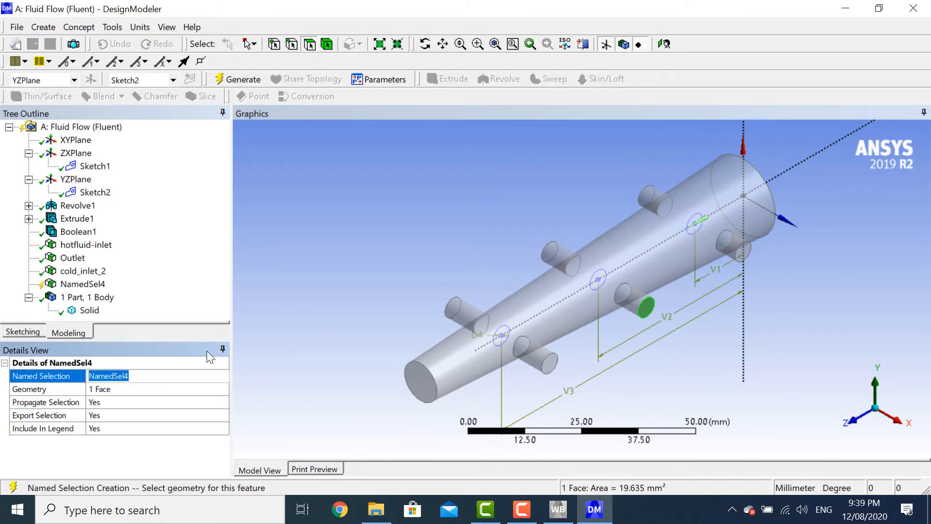
type("cold_inlet_4")
left_click(740, 250)
right_click(743, 253)
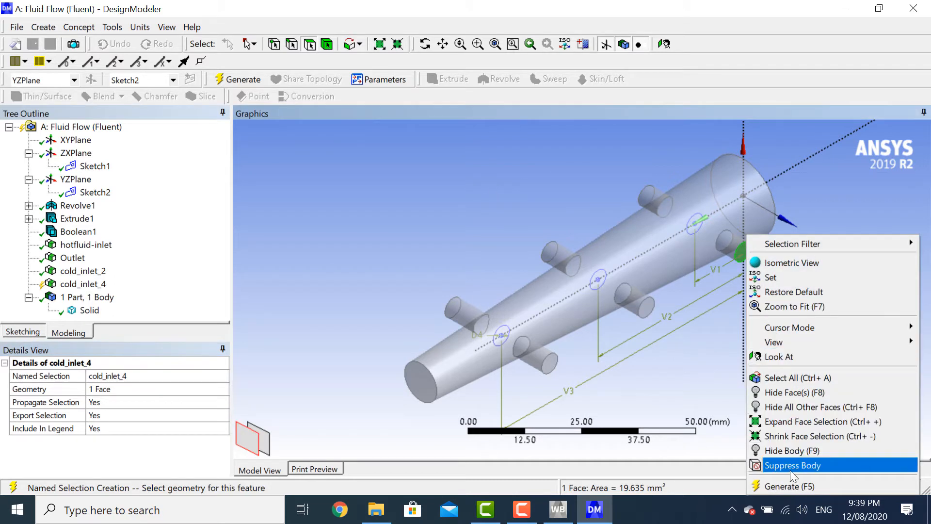
left_click(259, 85)
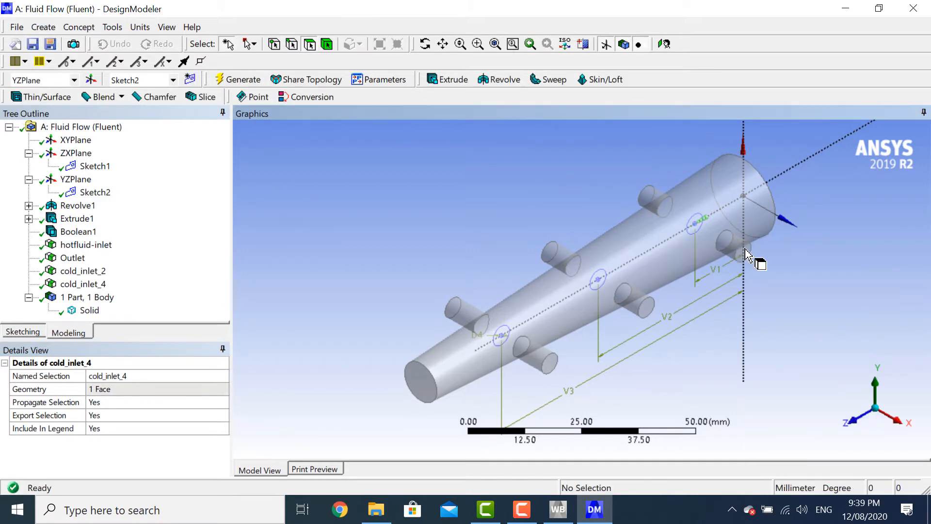
Create a named selection "cold_inlet_6" on the +X end face of the cross cylinder nearest the wide end and generate it
left_click(742, 249)
right_click(743, 250)
left_click(837, 460)
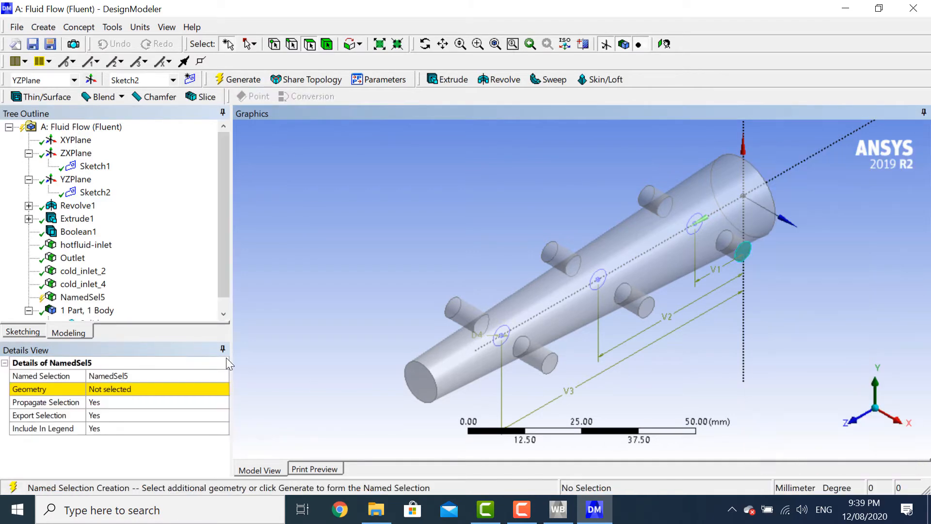
left_click(192, 389)
left_click(185, 374)
type("c")
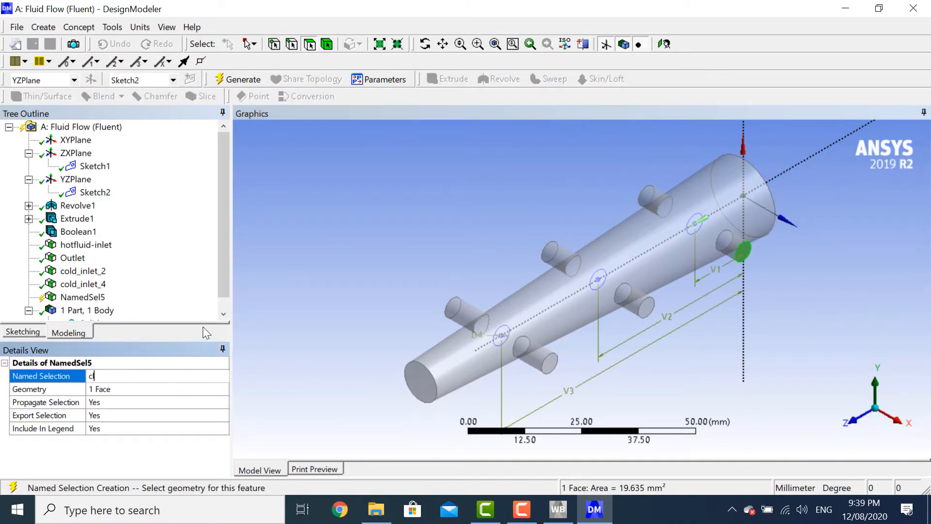
type("old_inlet_6")
key("Return")
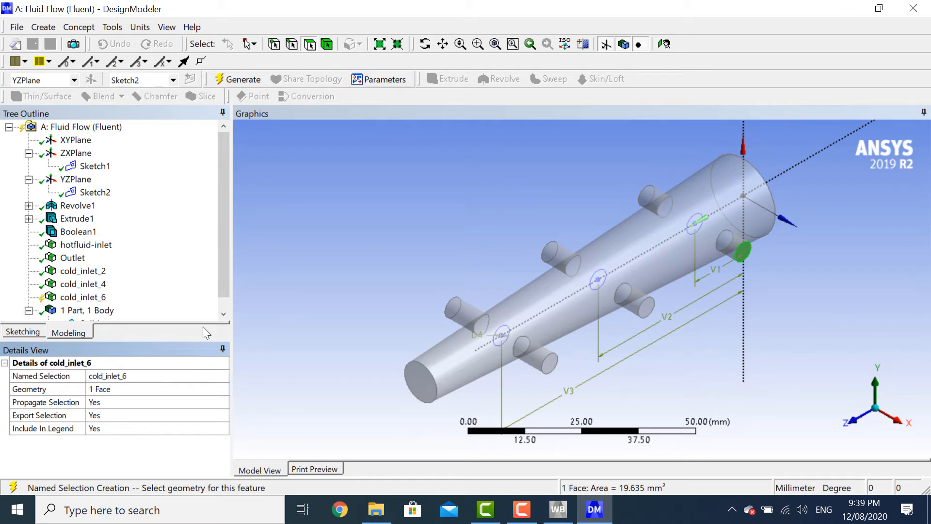
left_click(255, 85)
Create a named selection "cold_inlet_1" on the -X end face of the cross cylinder nearest the narrow end and generate it
left_click(860, 404)
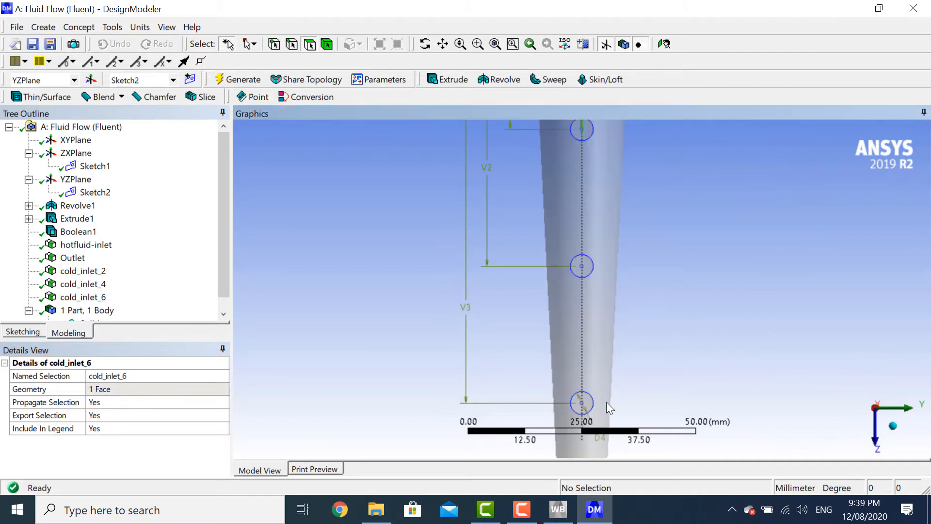
left_click(589, 404)
right_click(589, 404)
left_click(637, 365)
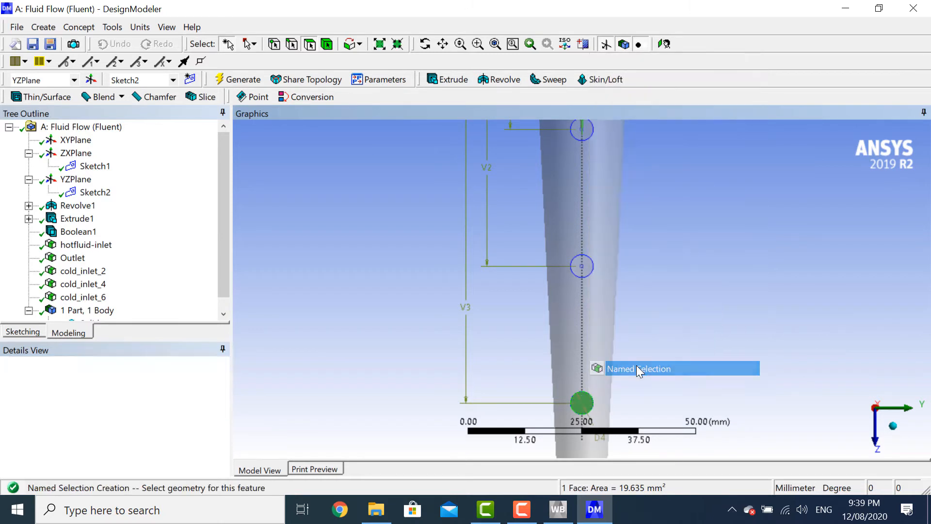
left_click(158, 372)
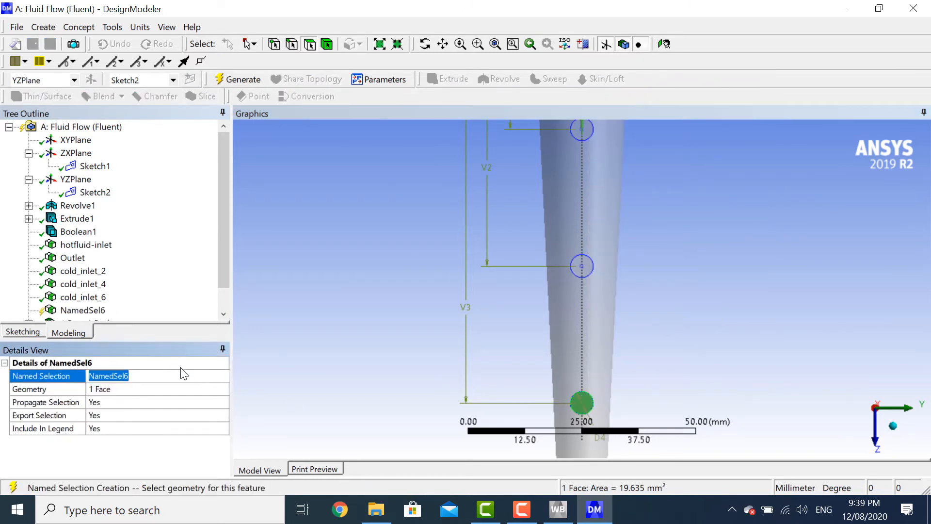
type("cold_inlet_1")
left_click(242, 79)
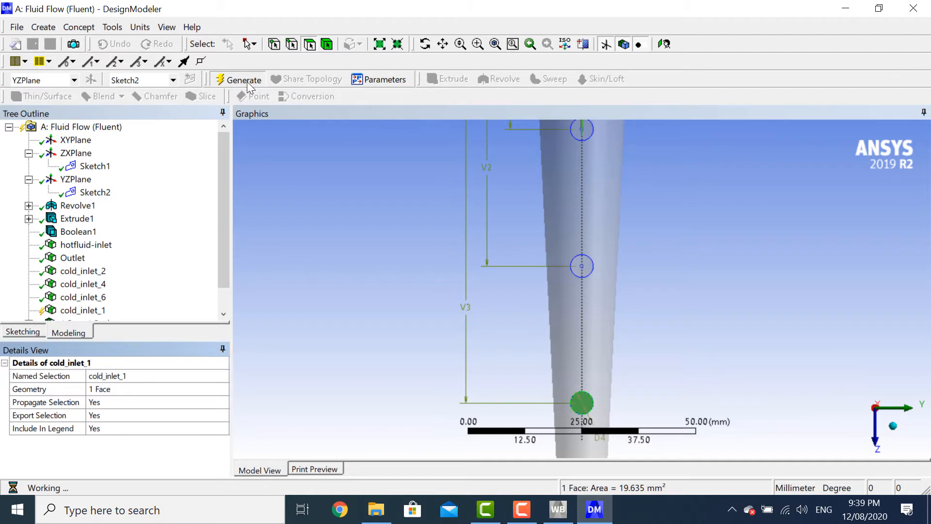
Create a named selection "cold_inlet_3" on the -X end face of the middle cross cylinder and generate it
left_click(582, 266)
right_click(582, 268)
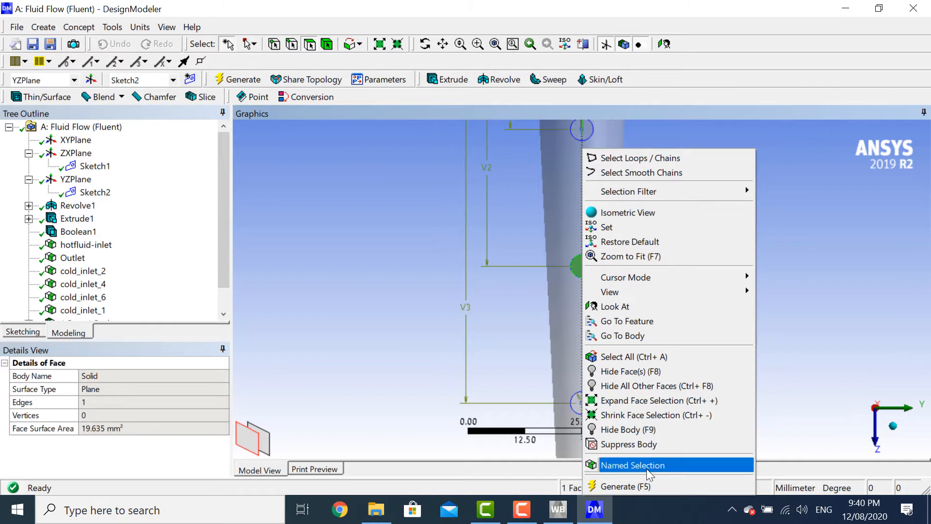
left_click(646, 466)
type("co")
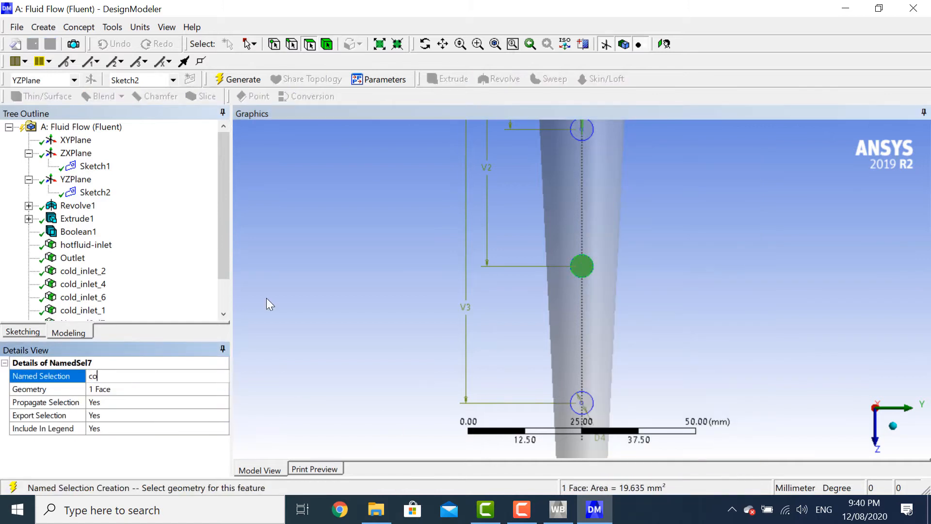
type("ld_inlet_3")
key("Return")
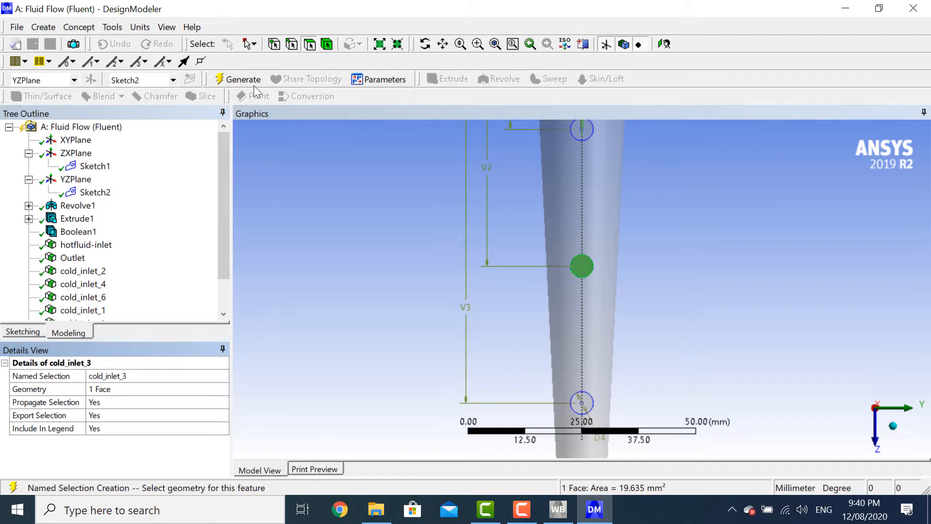
left_click(253, 83)
Create a named selection "cold_inlet_5" on the -X end face of the cross cylinder nearest the wide end and generate it
left_click(582, 130)
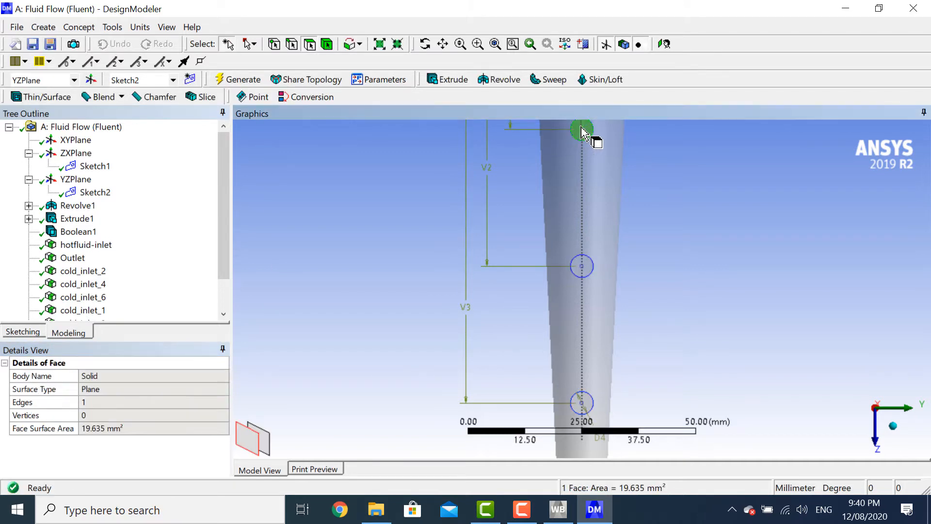
right_click(582, 130)
left_click(663, 443)
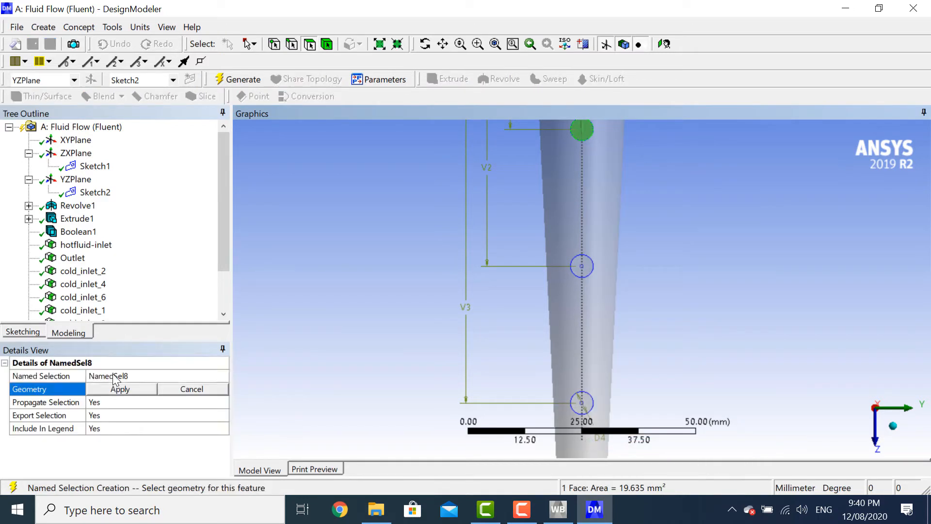
left_click(113, 376)
type("cold_")
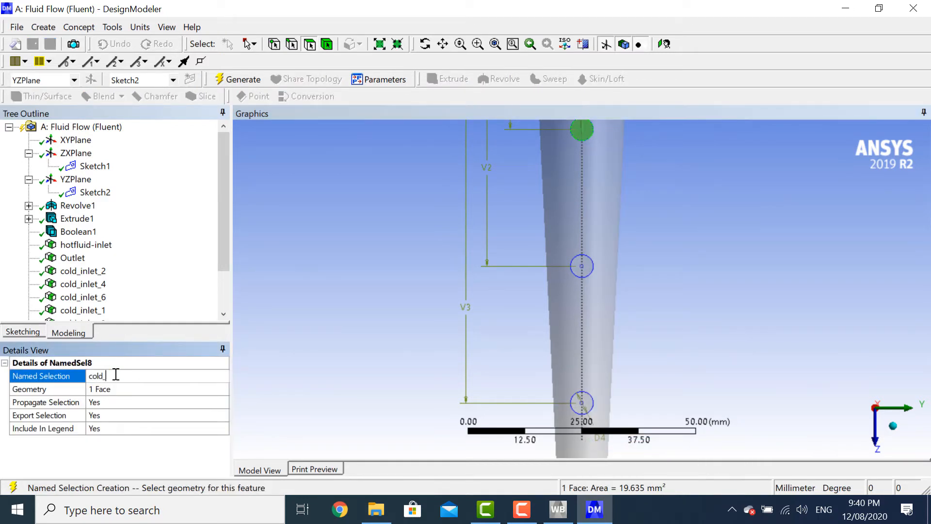
type("inlet_5")
key("Return")
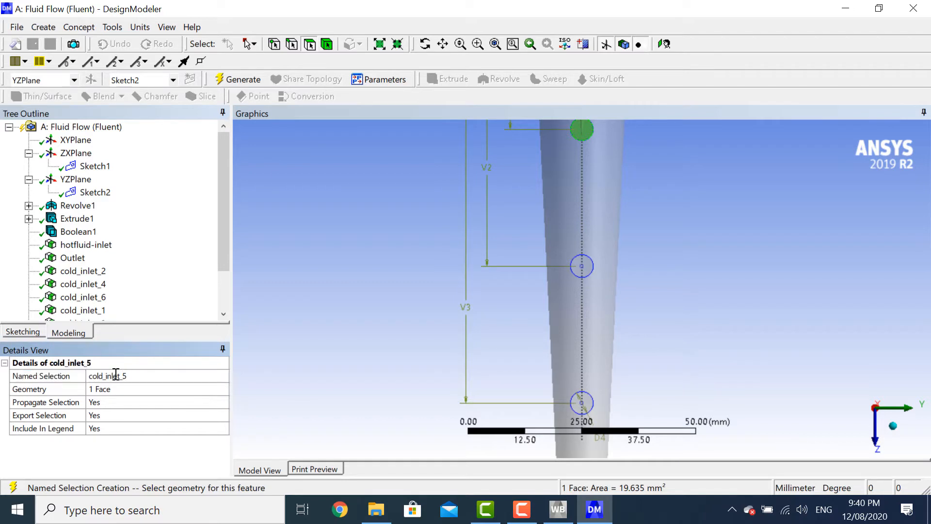
left_click(254, 80)
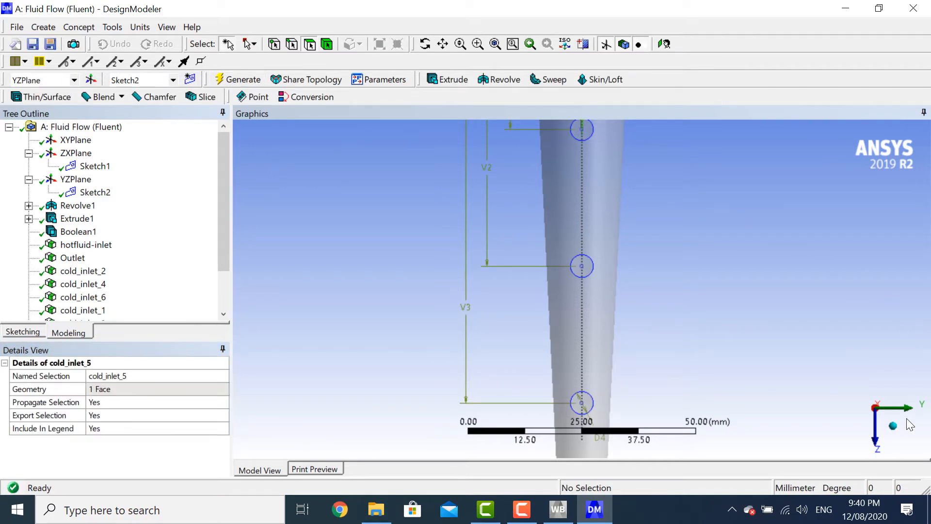
Check the faces assigned to each named selection, from hotfluid-inlet and Outlet through cold_inlet_5, on the model
left_click(893, 426)
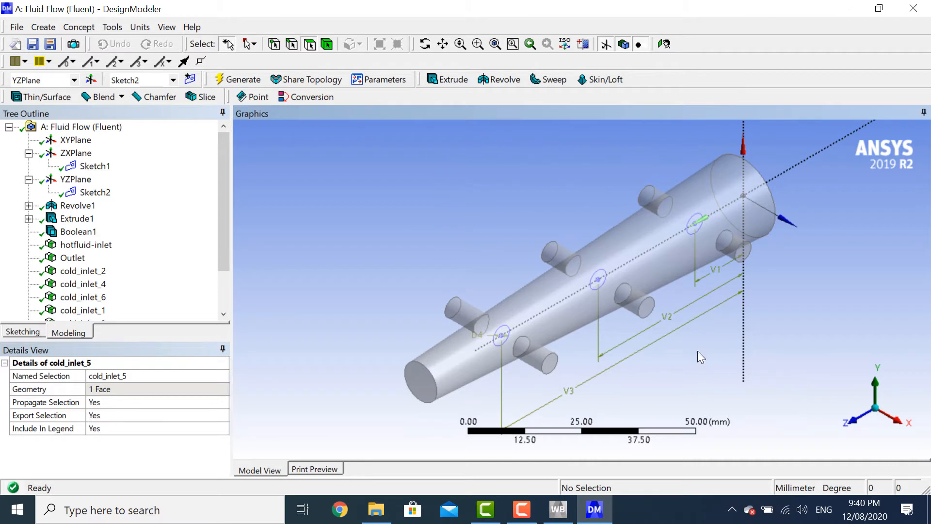
left_click(84, 244)
left_click(72, 258)
left_click(82, 272)
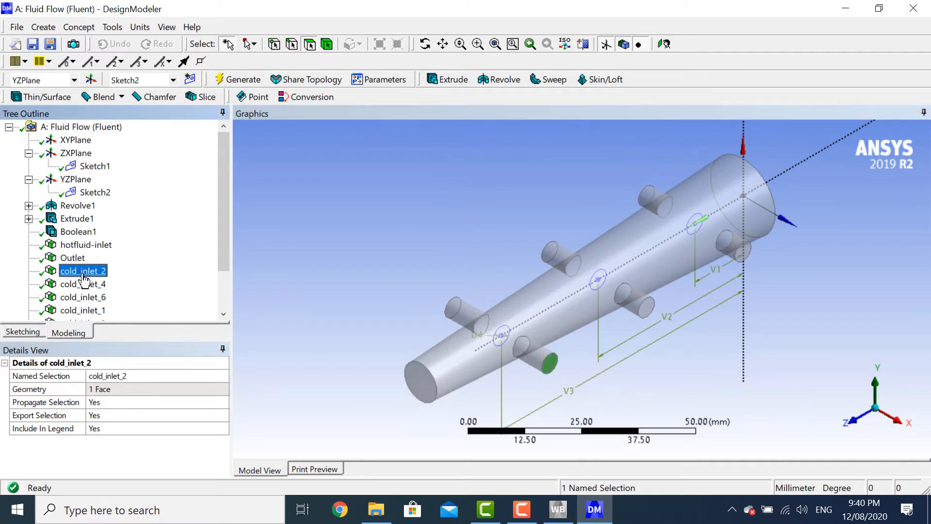
left_click(86, 285)
left_click(89, 298)
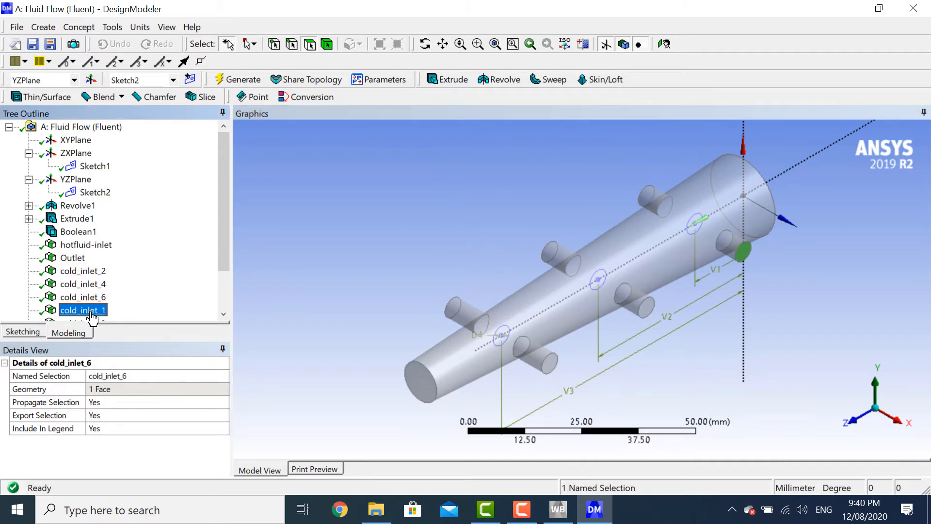
left_click(88, 310)
left_click_drag(223, 243, 222, 263)
left_click(85, 299)
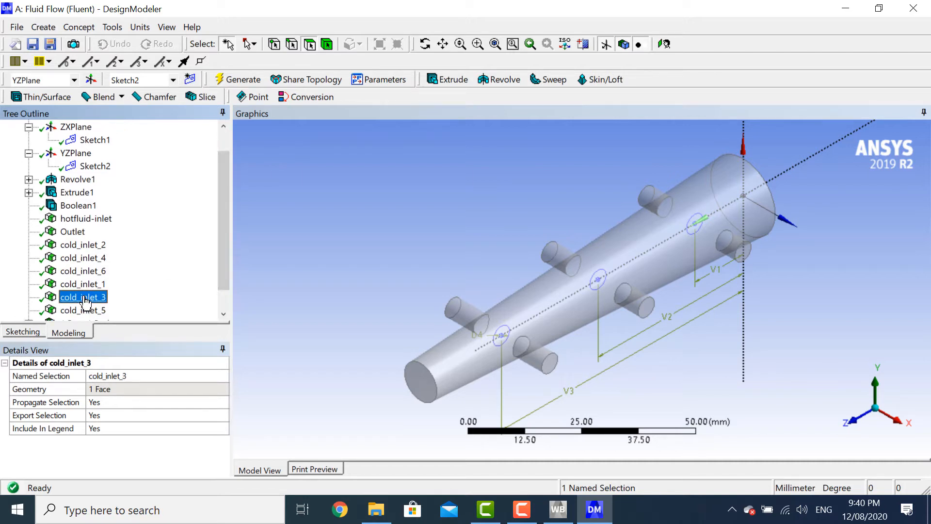
left_click(87, 310)
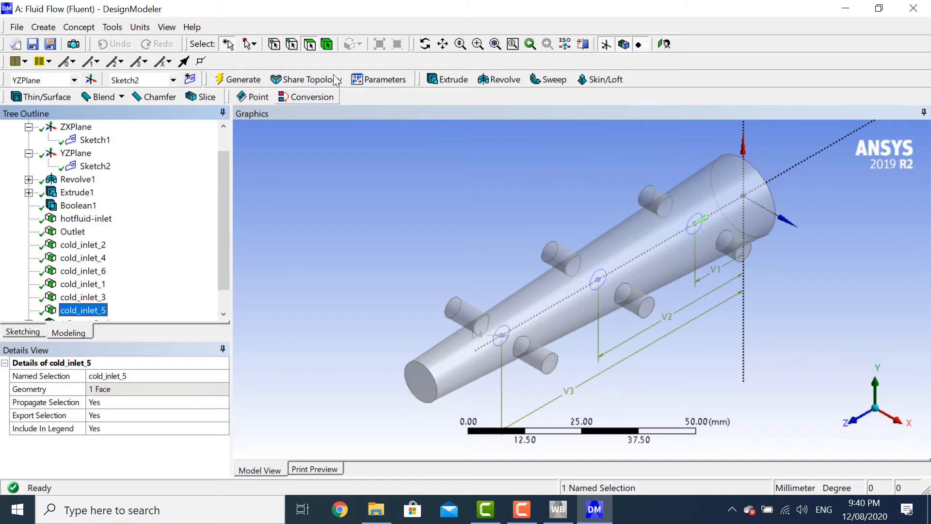
left_click(425, 44)
left_click_drag(495, 228, 522, 251)
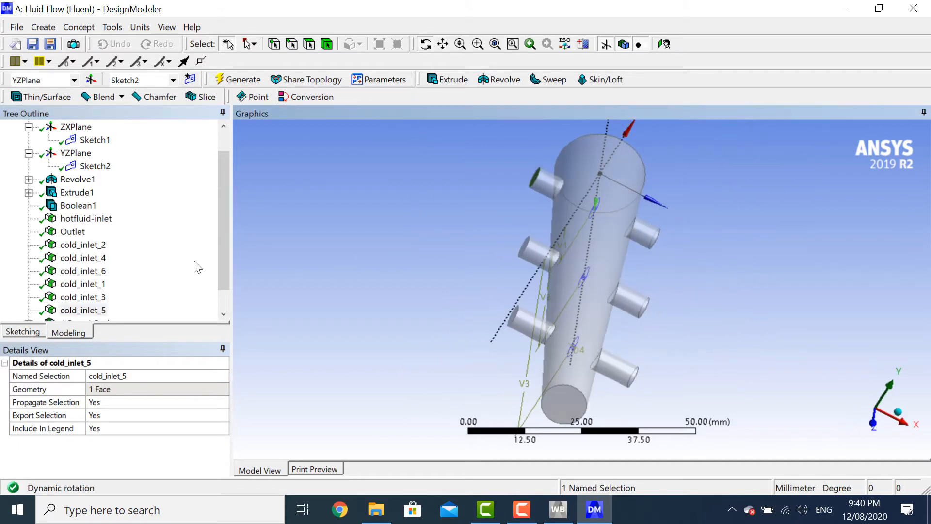
left_click_drag(576, 312, 445, 307)
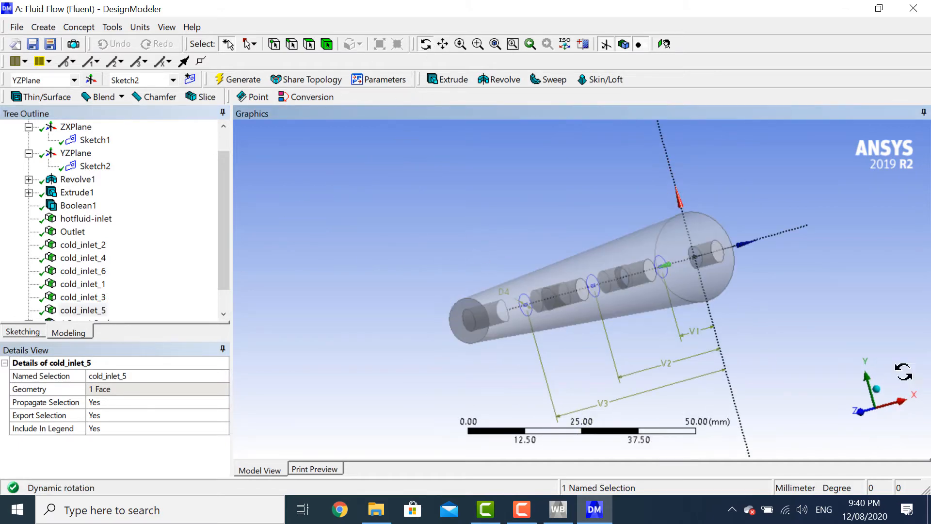
left_click(880, 391)
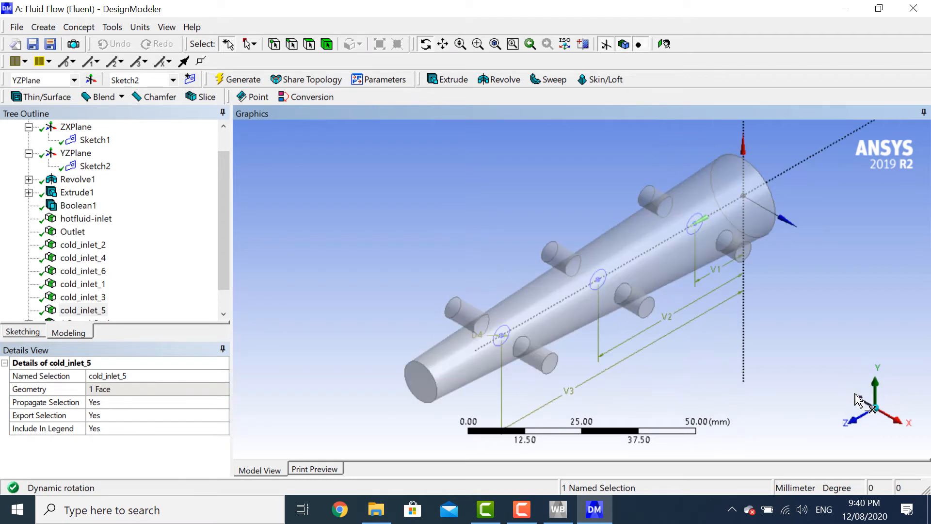
Create a named selection "fluid-domain" containing the whole solid body and generate it
left_click(332, 47)
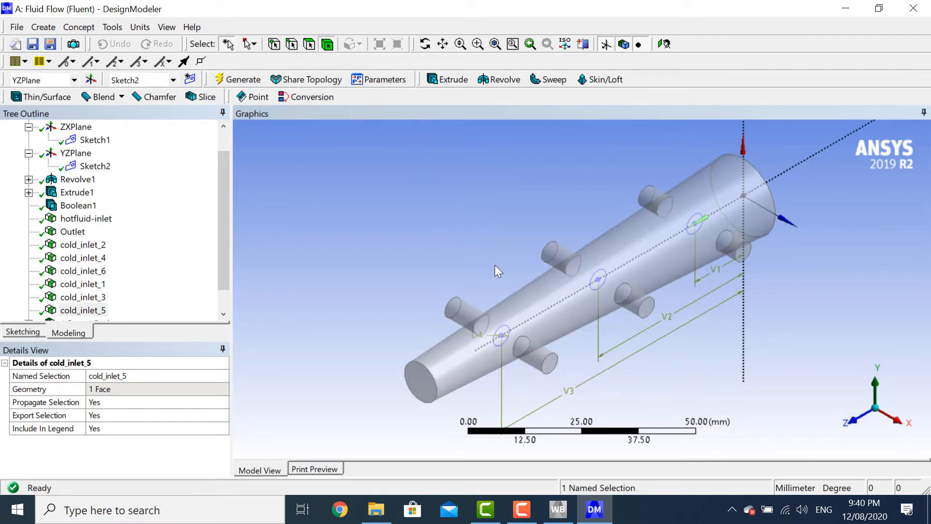
left_click(547, 309)
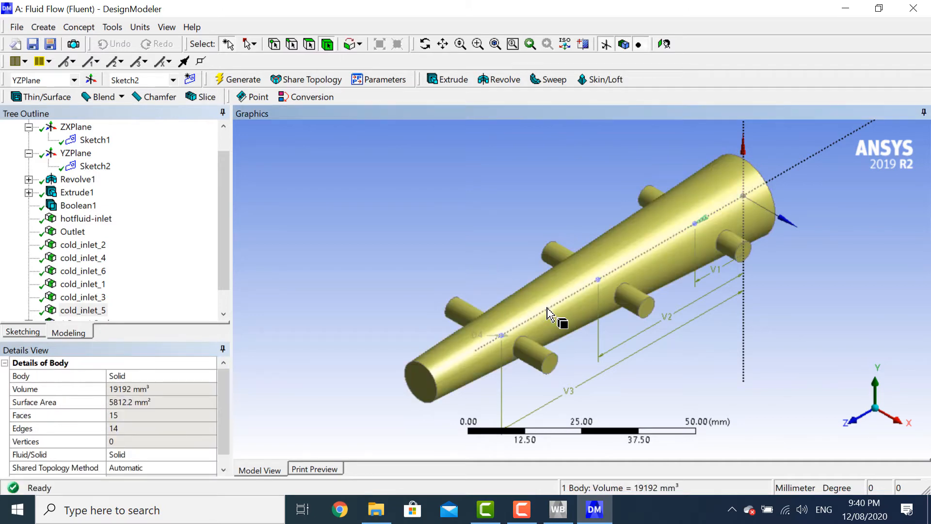
right_click(547, 308)
left_click(590, 281)
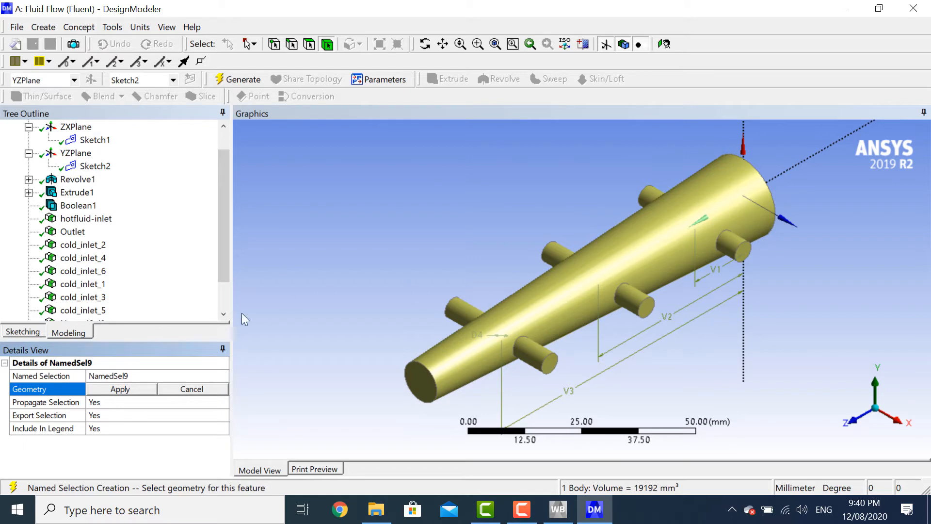
left_click(199, 375)
type("flu")
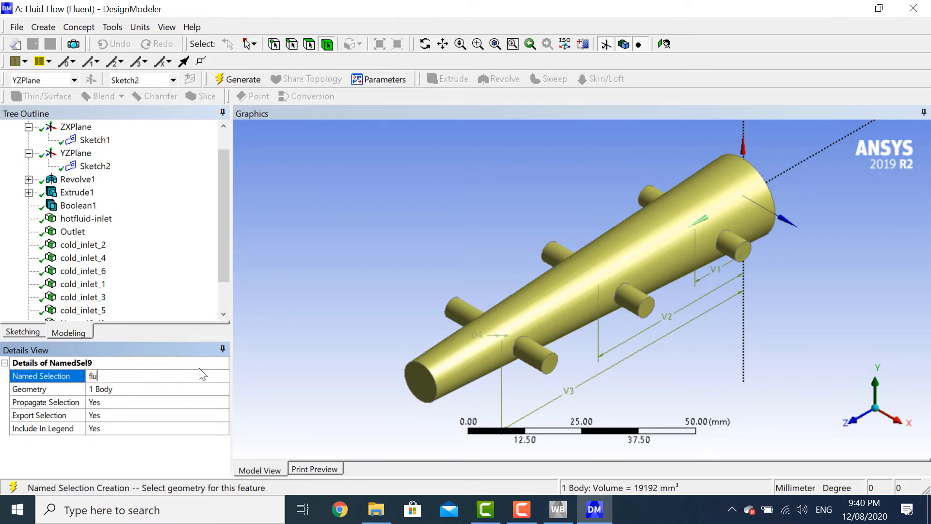
type("id-domain")
key("Return")
left_click(241, 82)
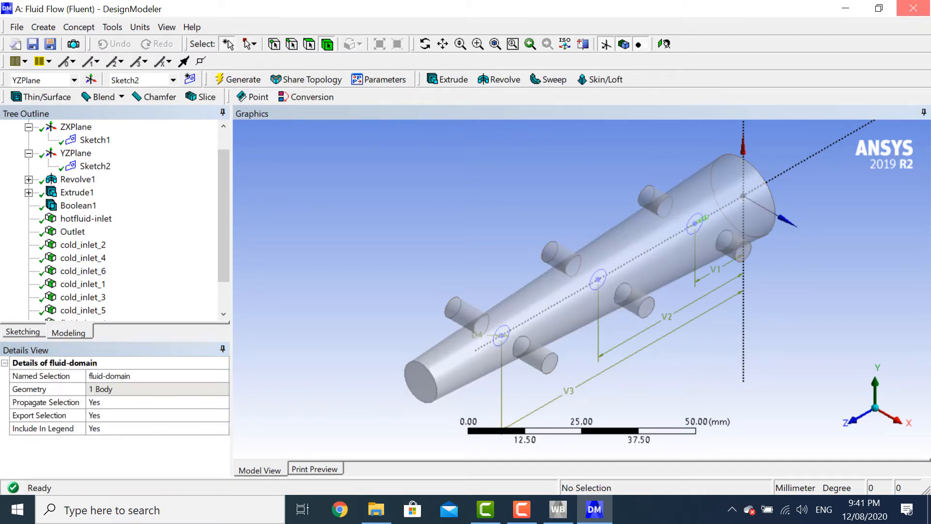
Close DesignModeler, open the Mesh cell of the Fluid Flow (Fluent) system in Meshing, and generate the default mesh
left_click(914, 8)
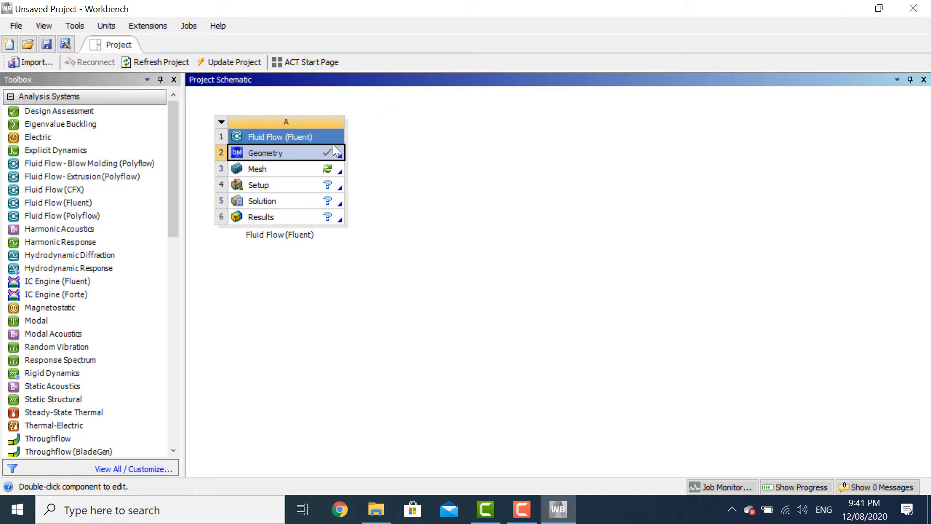
double_click(327, 174)
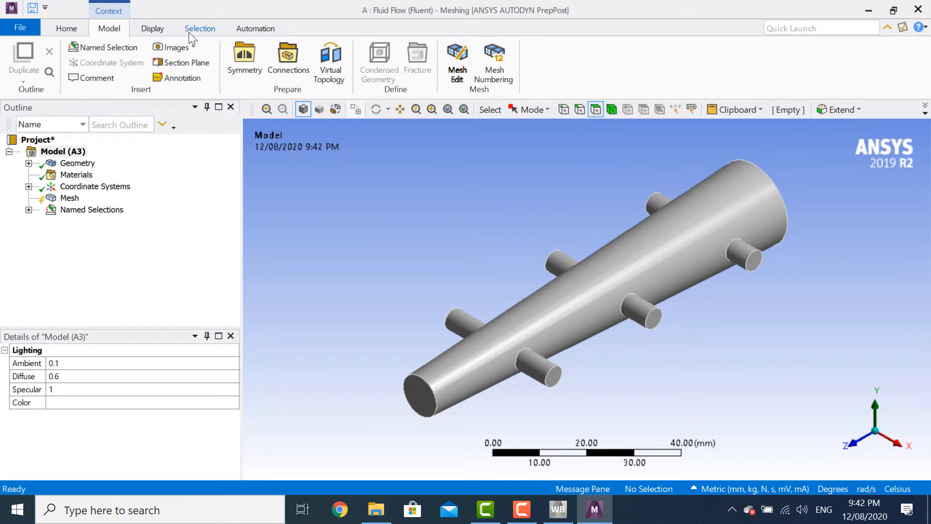
left_click(77, 30)
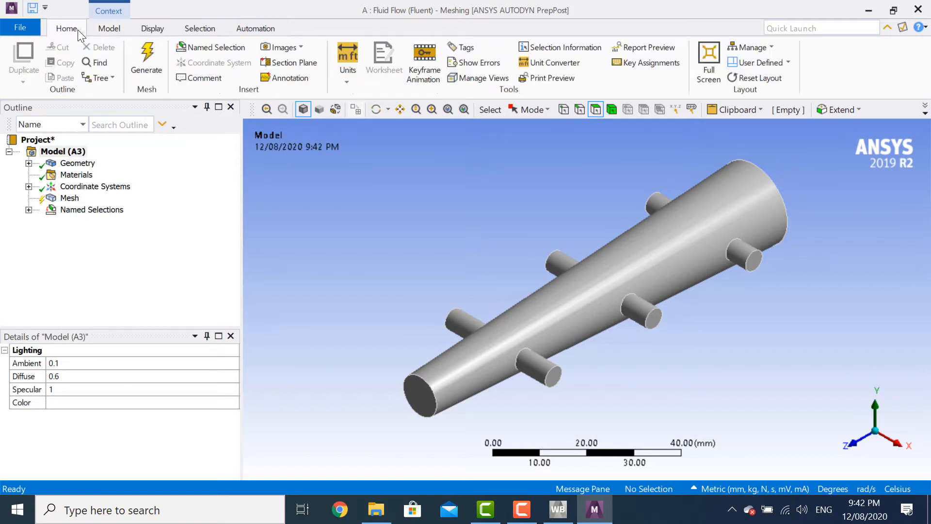
left_click(158, 53)
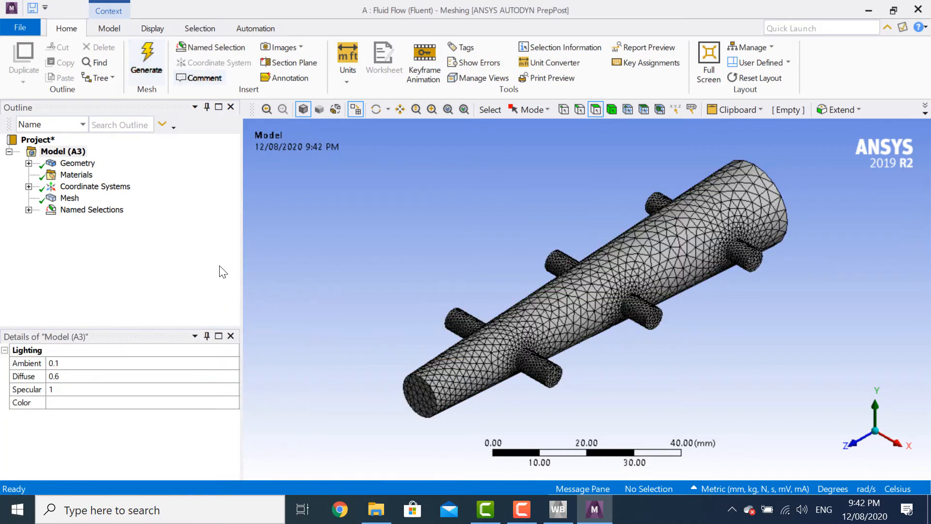
Set the mesh display style to Skewness
left_click(70, 198)
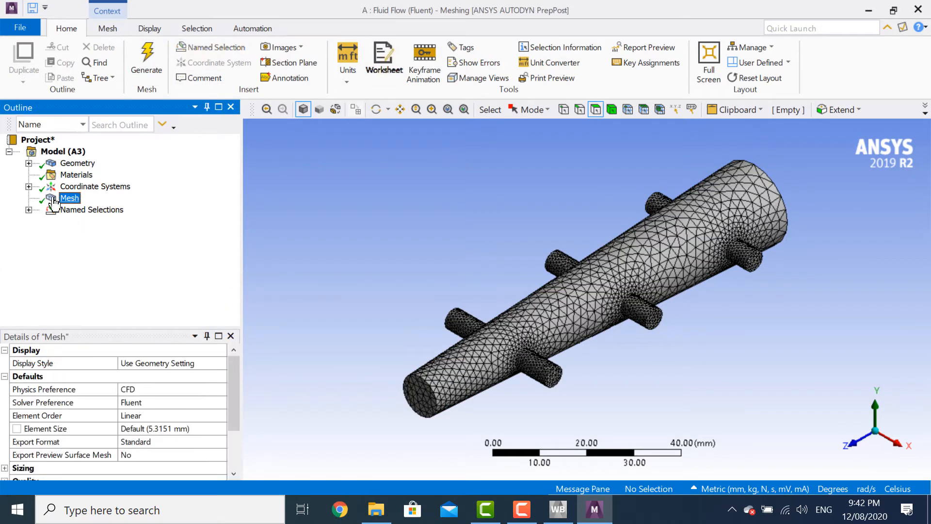
left_click(221, 359)
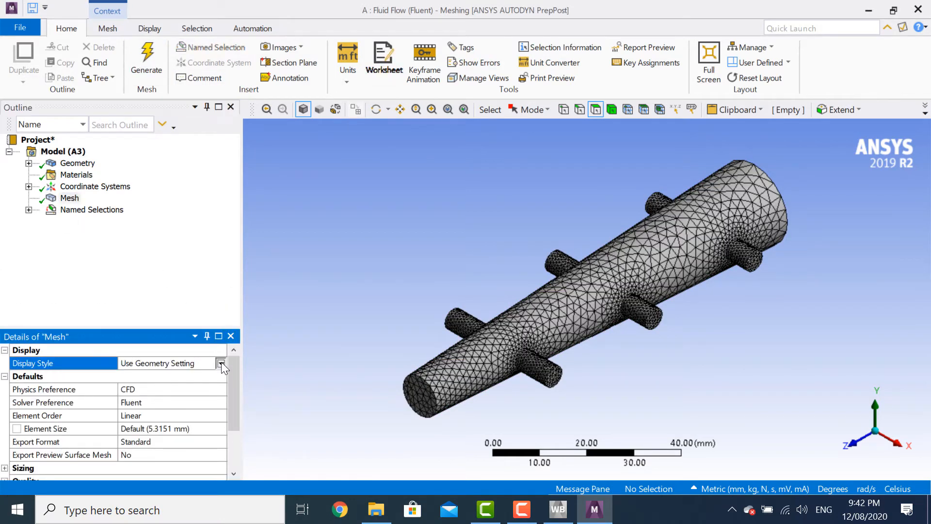
left_click(221, 363)
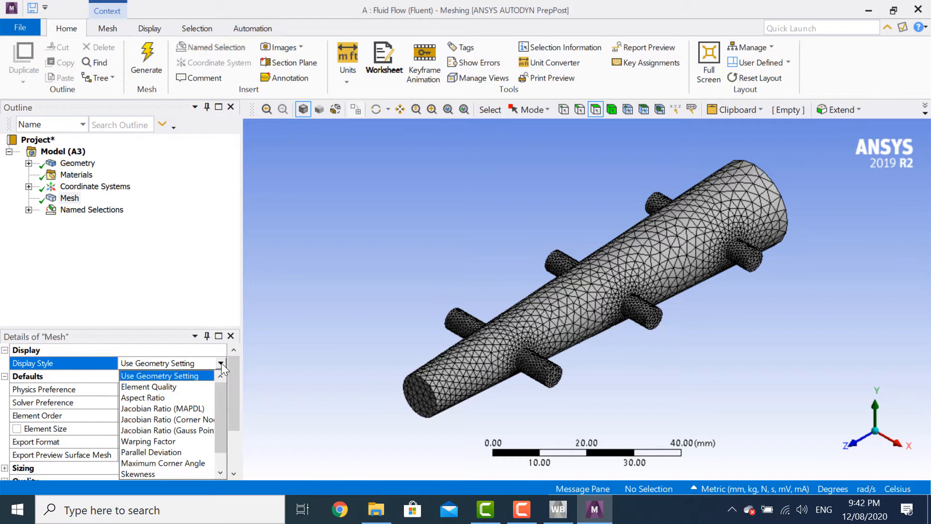
left_click(155, 474)
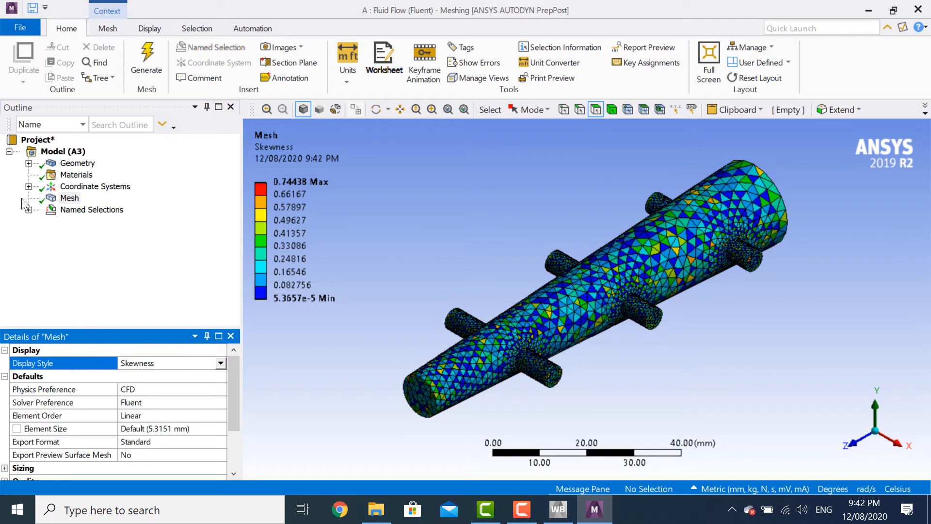
Insert a mesh method on the whole body, set it to Tetrahedrons, and regenerate the mesh to check its skewness
right_click(59, 197)
mouse_move(62, 214)
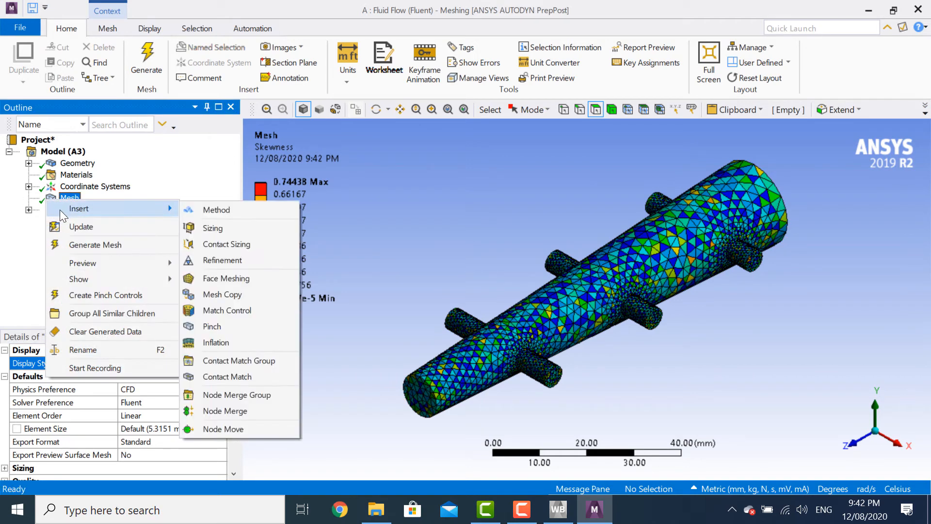
left_click(214, 210)
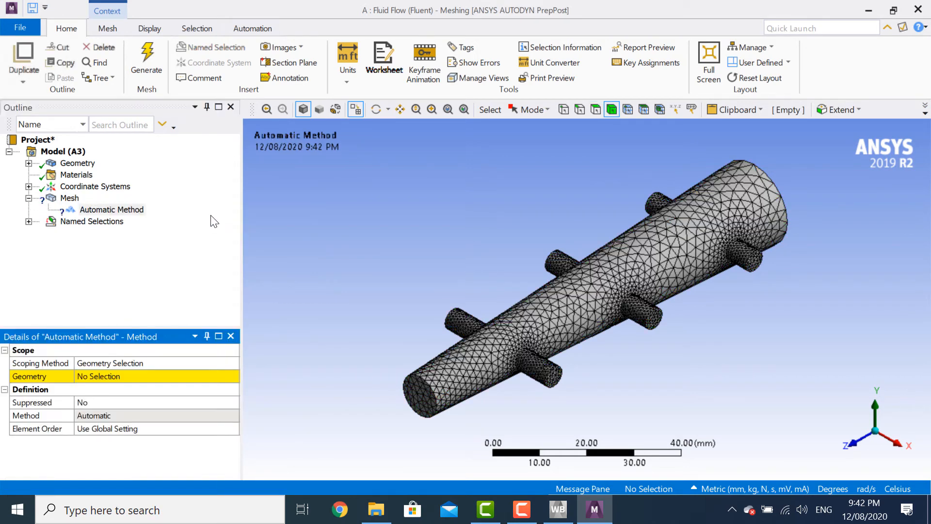
left_click(543, 343)
left_click(147, 376)
left_click(145, 379)
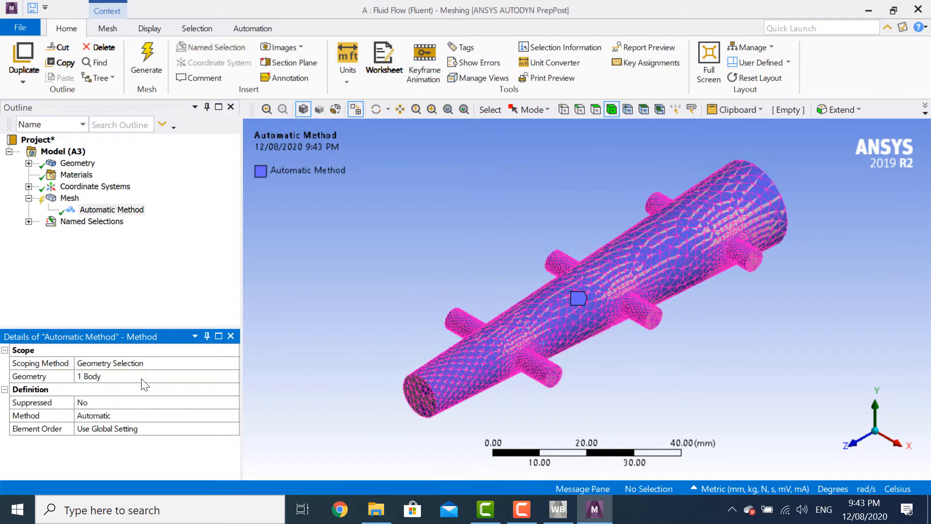
left_click(234, 417)
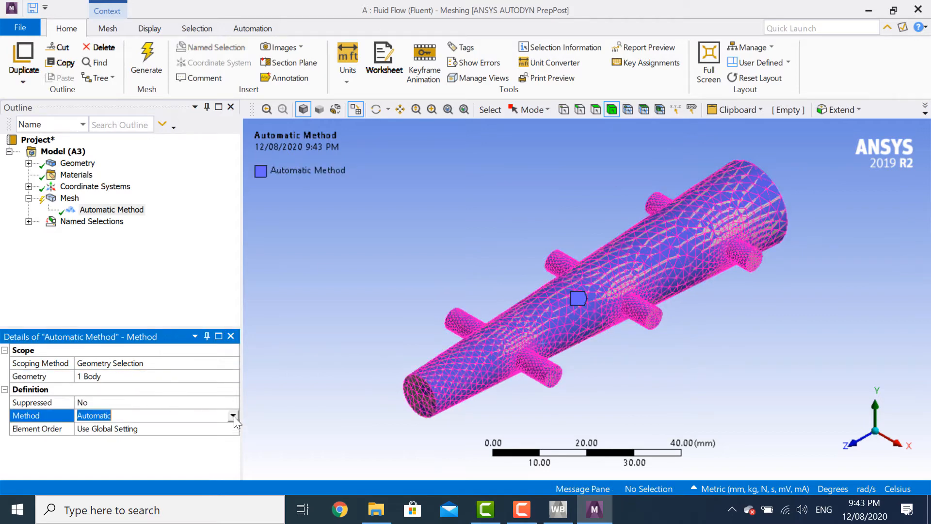
left_click(233, 416)
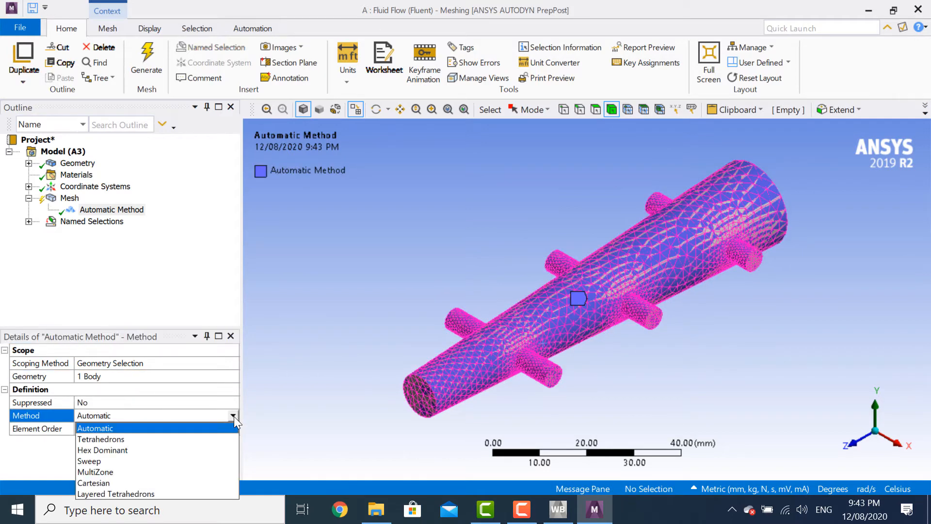
left_click(118, 439)
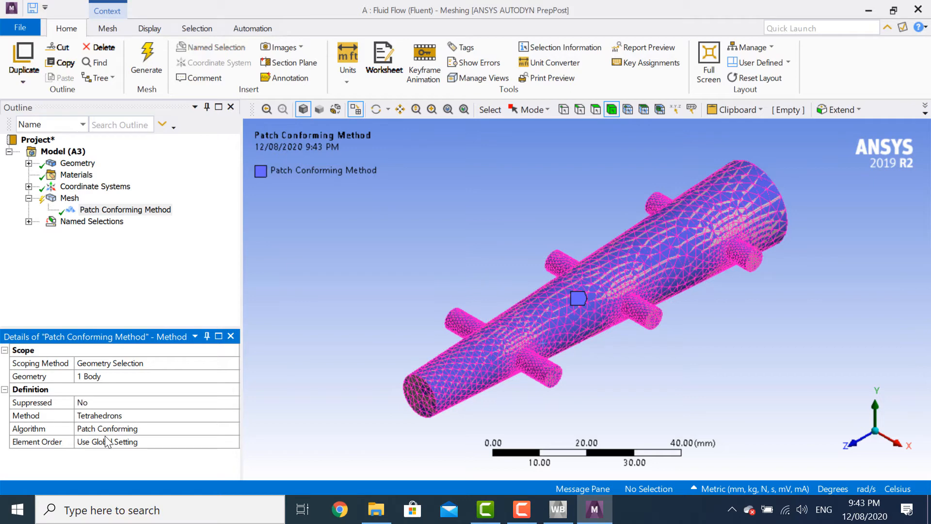
left_click(141, 65)
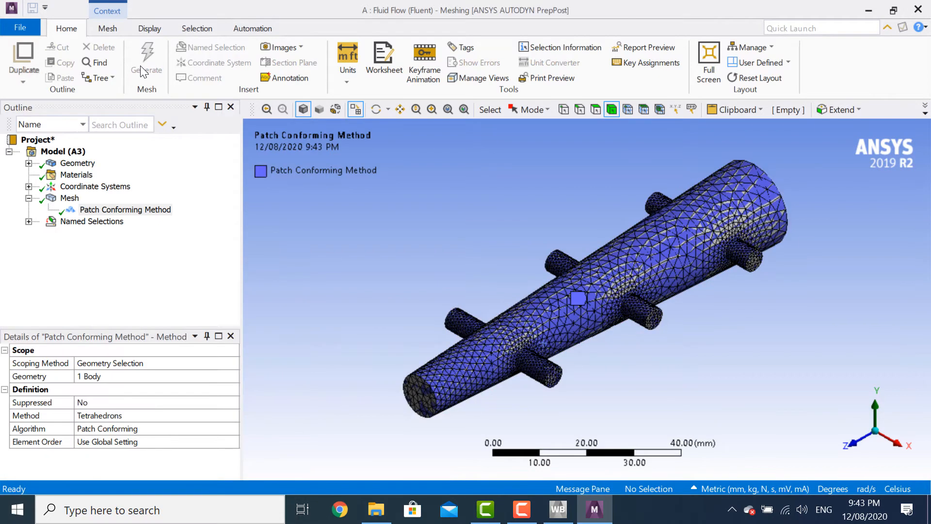
left_click(68, 198)
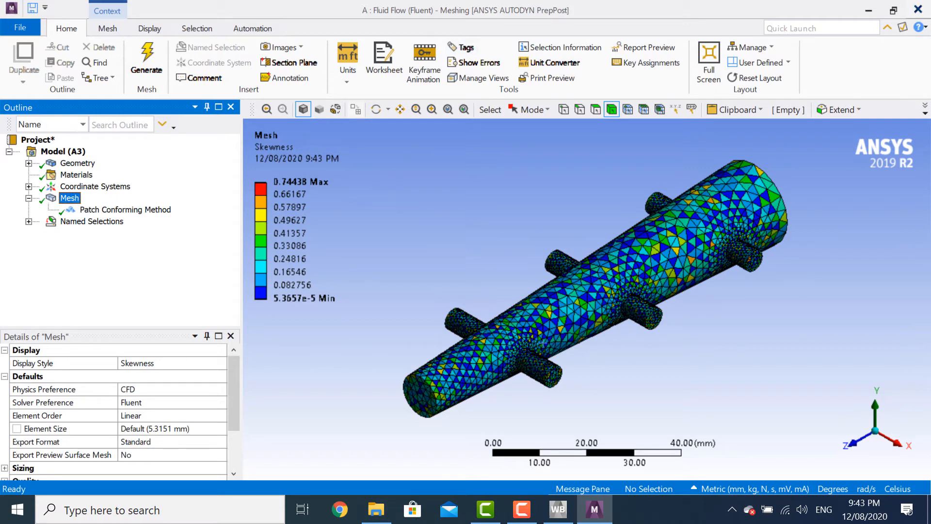
Close Meshing and update the Mesh cell of the Fluid Flow (Fluent) system in Workbench
left_click(920, 8)
right_click(267, 174)
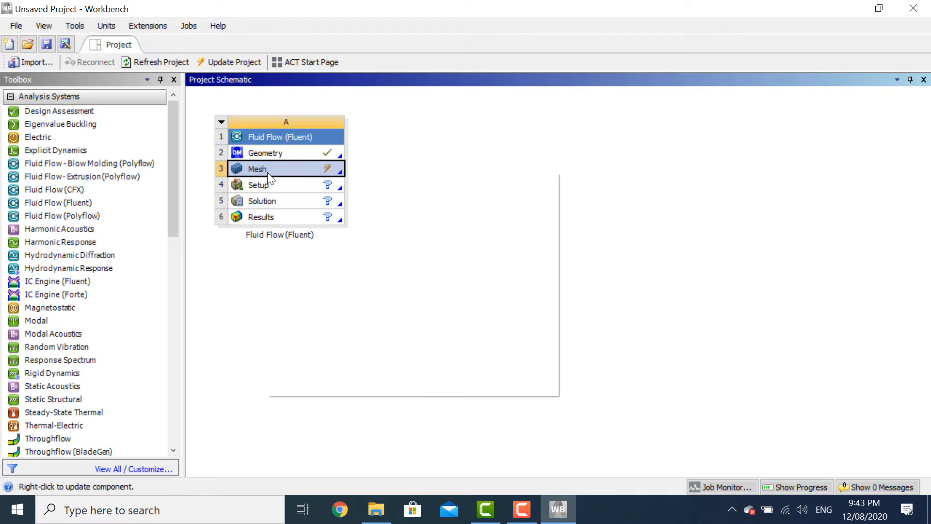
left_click(292, 252)
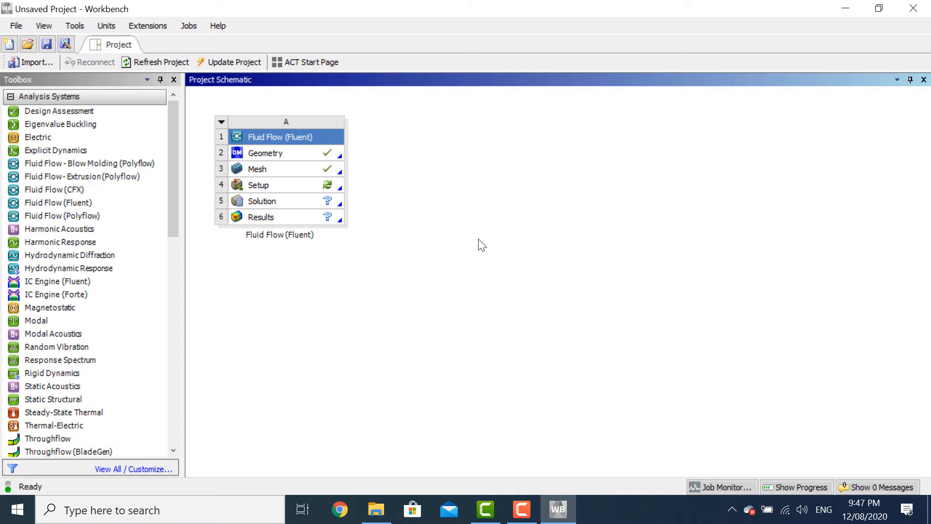
Open the Setup cell and launch Fluent with Double Precision enabled and Serial processing
left_click(297, 186)
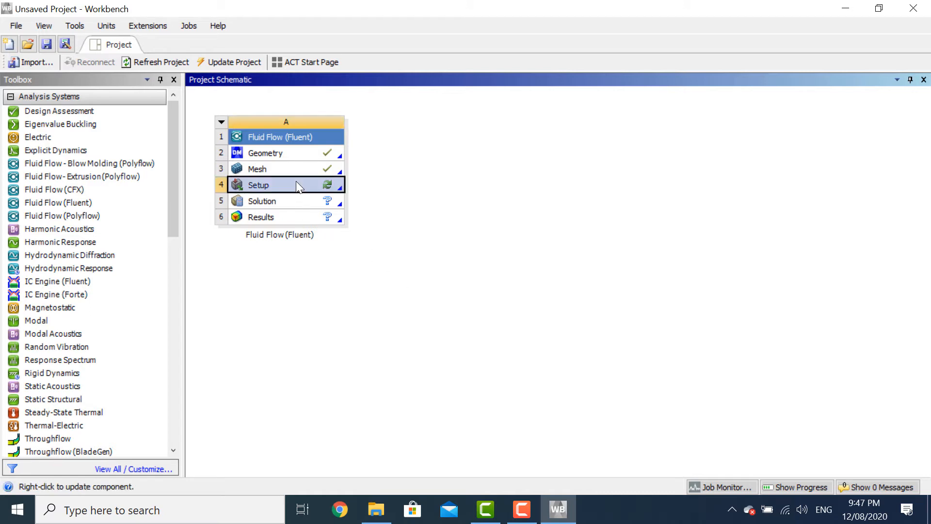
double_click(297, 184)
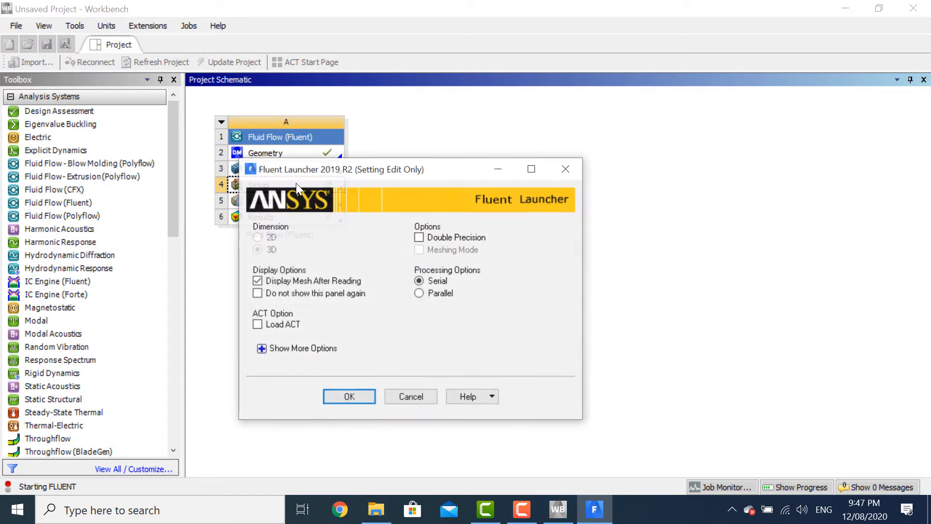
left_click(444, 237)
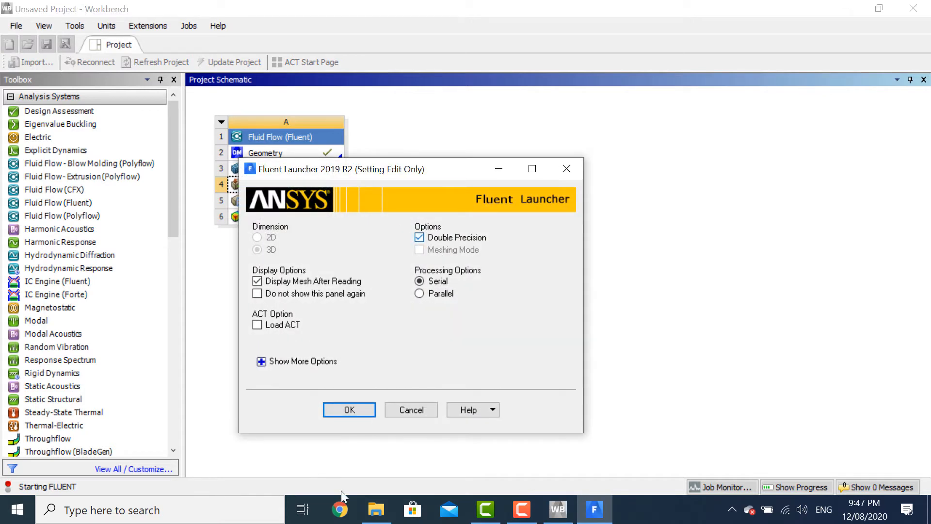
left_click(348, 399)
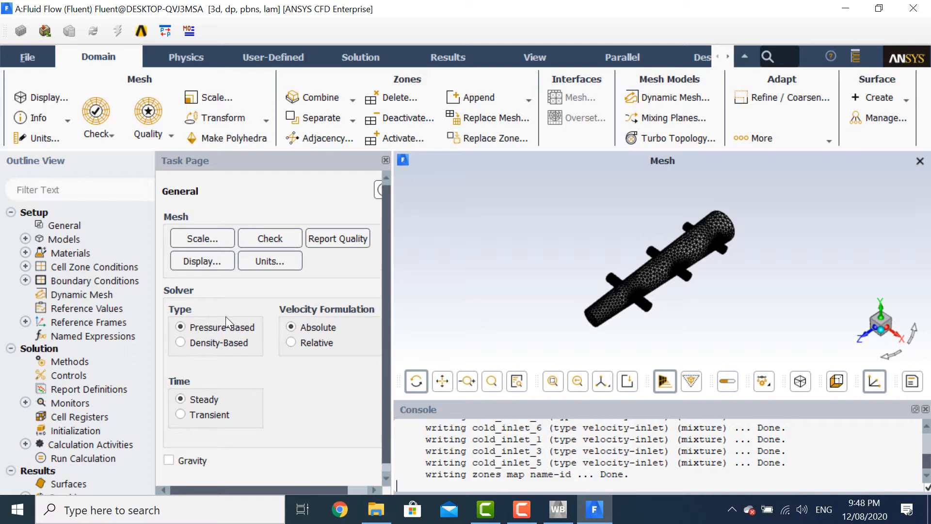
Enable the Energy Equation in the Energy model
double_click(50, 240)
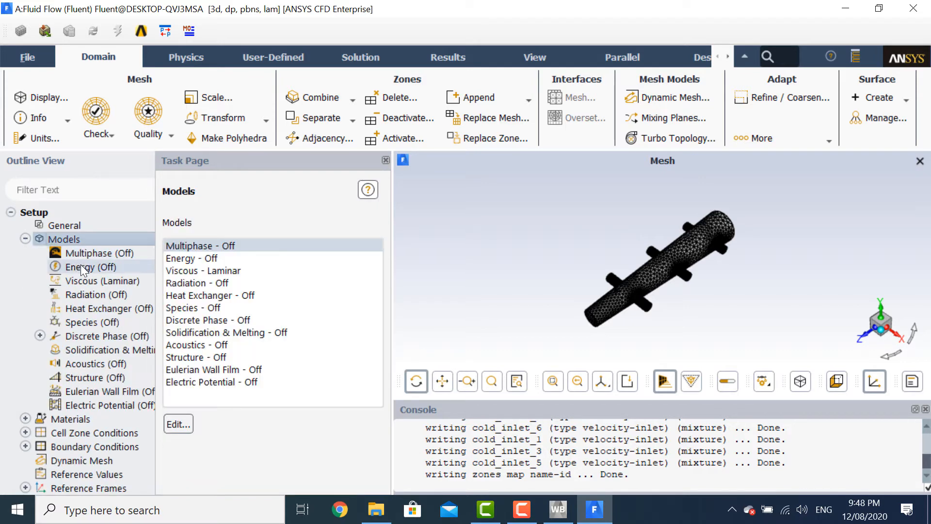
double_click(81, 266)
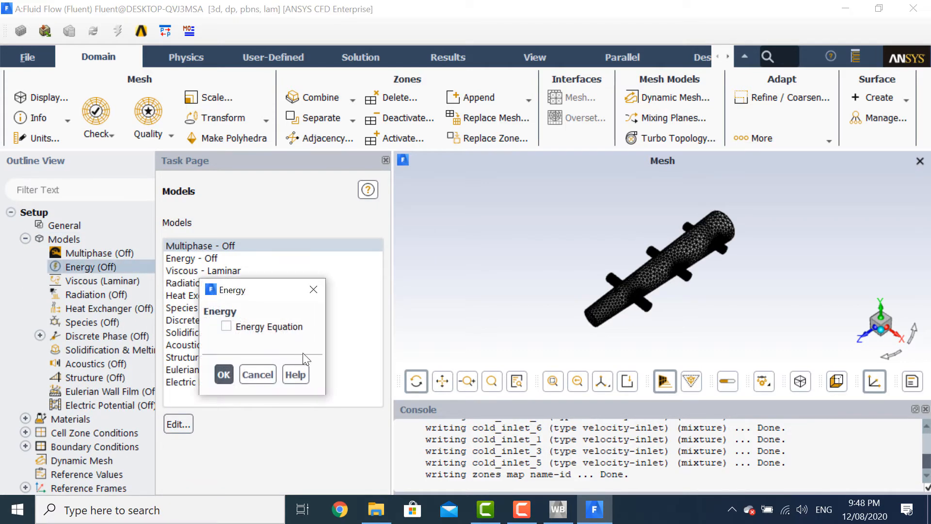
left_click(281, 331)
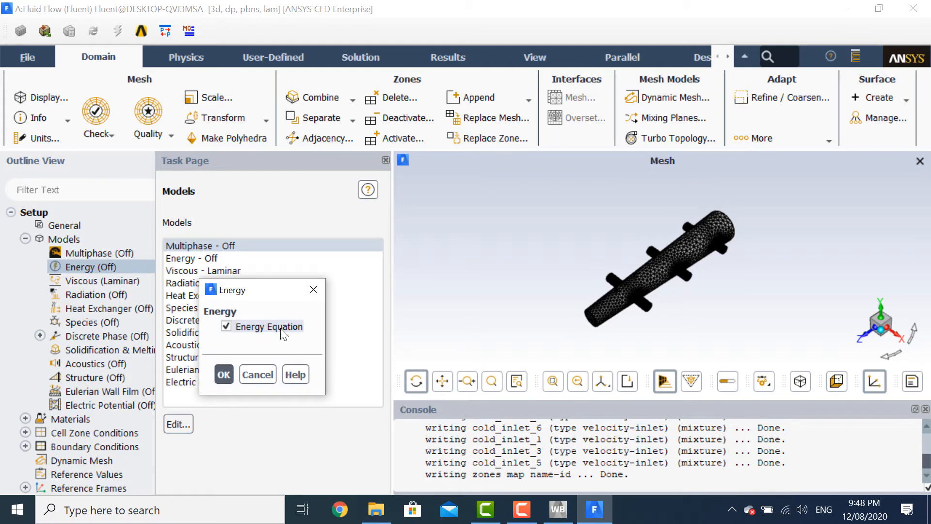
left_click(222, 379)
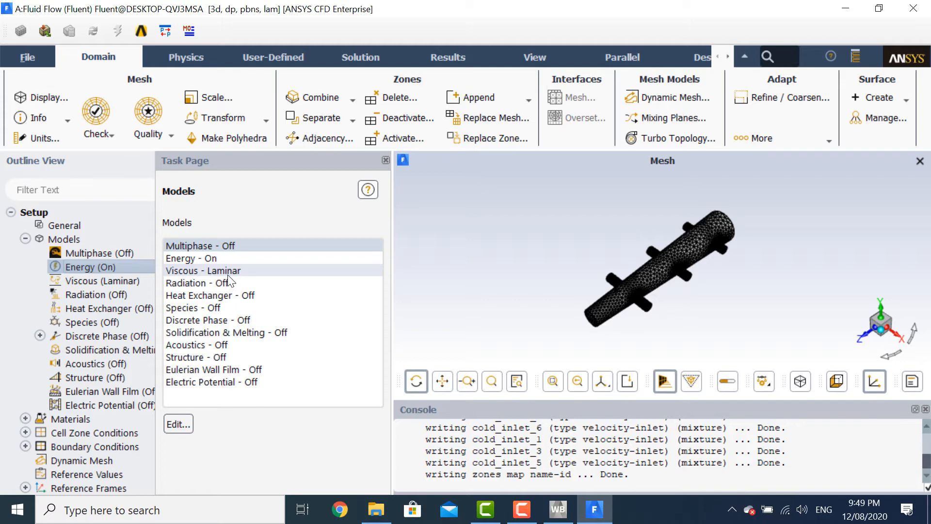
left_click(25, 239)
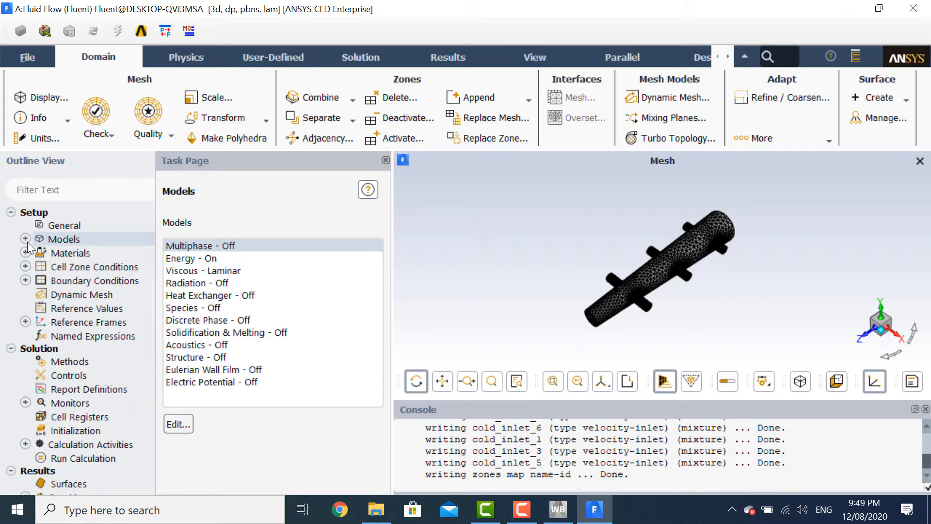
Edit the fluid materials and open the Fluent material database from the material editor
double_click(51, 251)
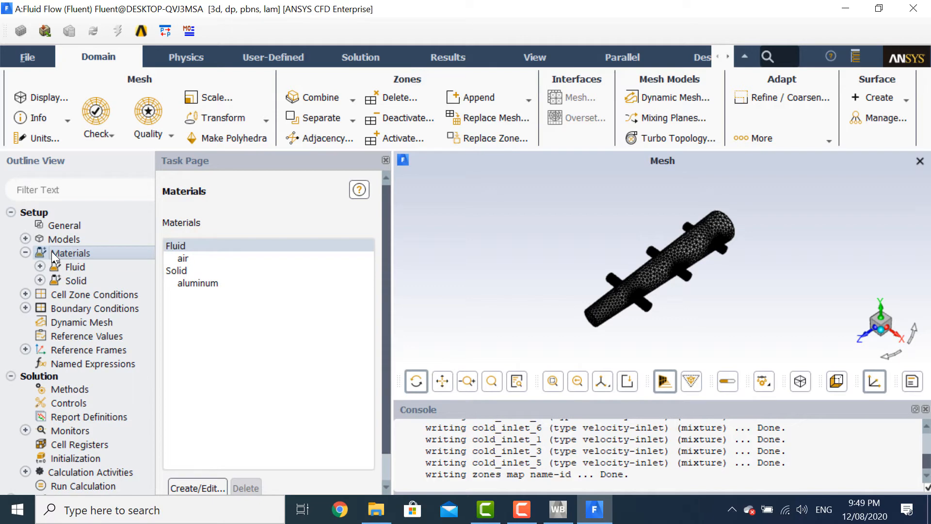
double_click(175, 243)
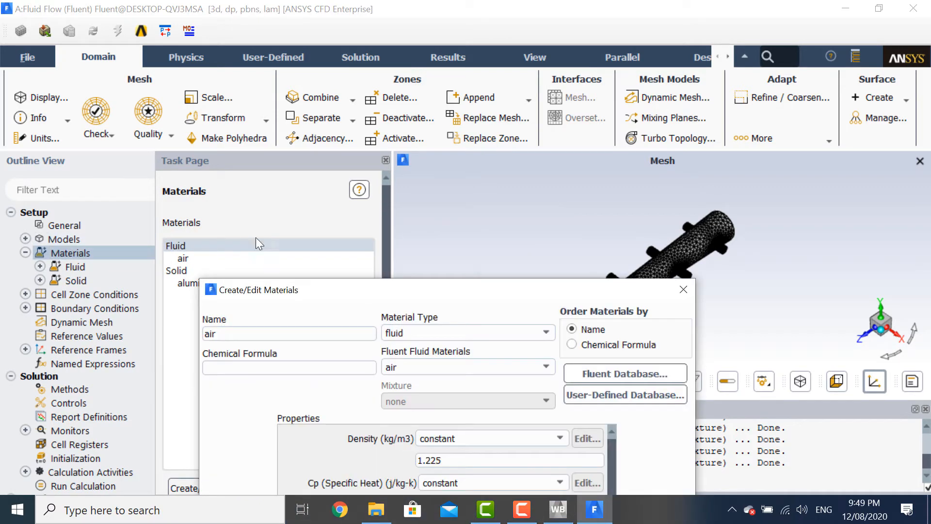
left_click_drag(313, 291, 286, 99)
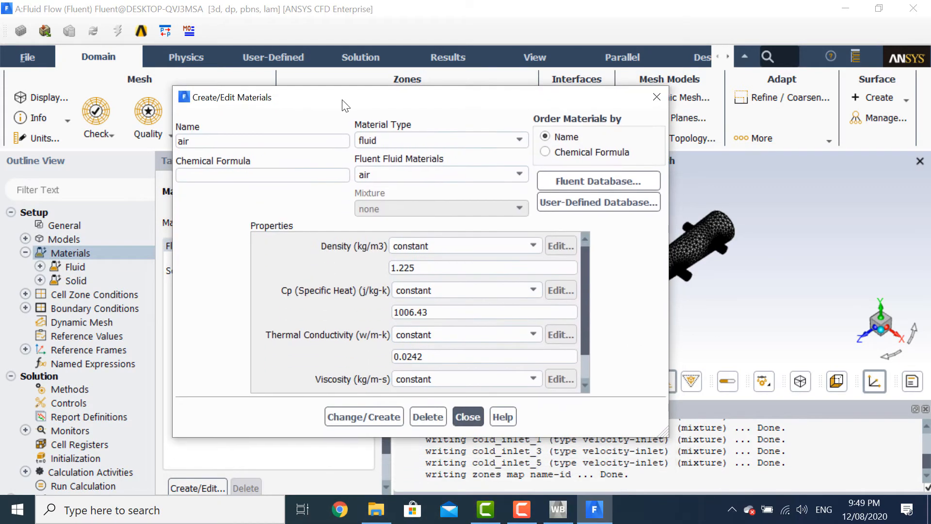
left_click(624, 173)
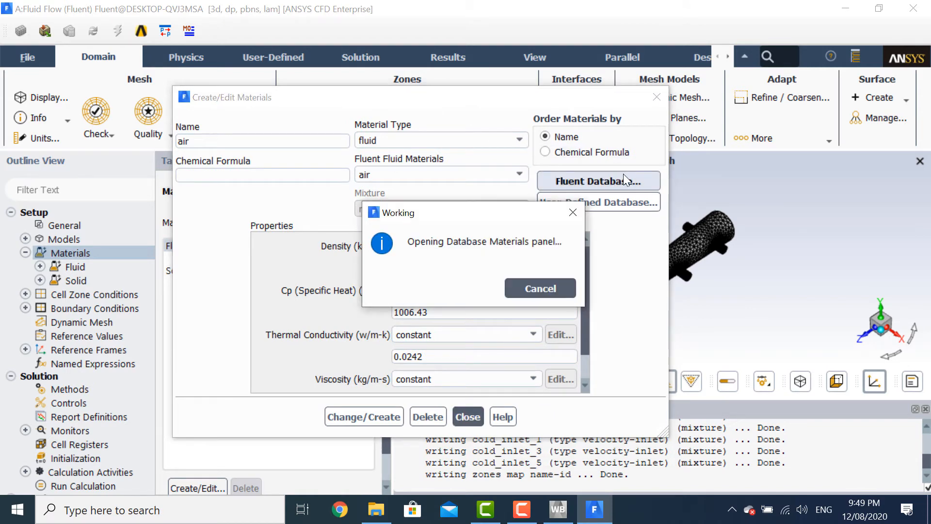
left_click_drag(422, 228, 396, 128)
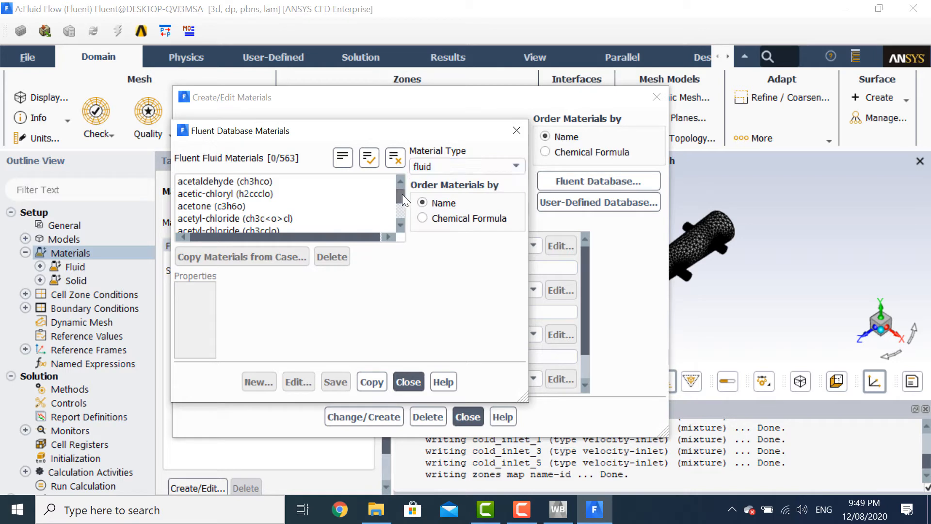
Copy only water-liquid (h2o<l>) from the database of fluid materials into the case and save it as a material
left_click_drag(401, 195, 399, 226)
left_click(217, 194)
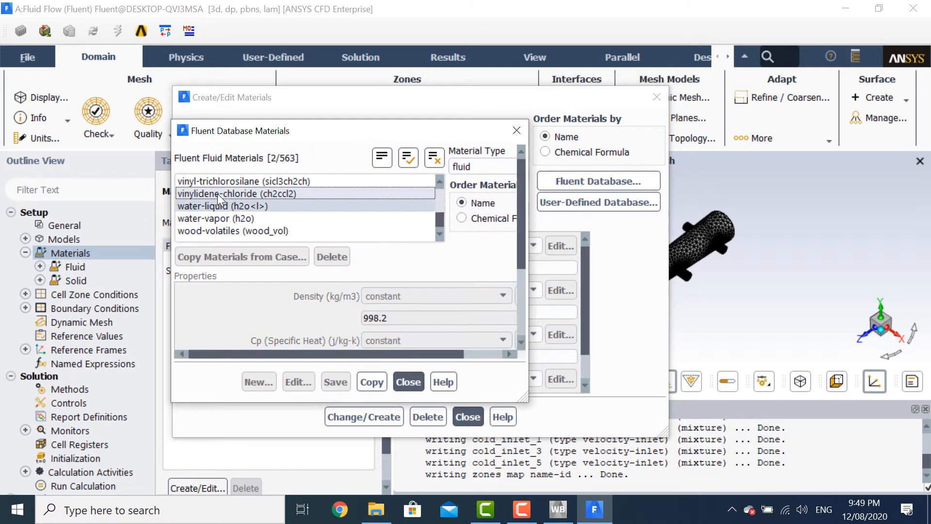
left_click(217, 194)
left_click(253, 204)
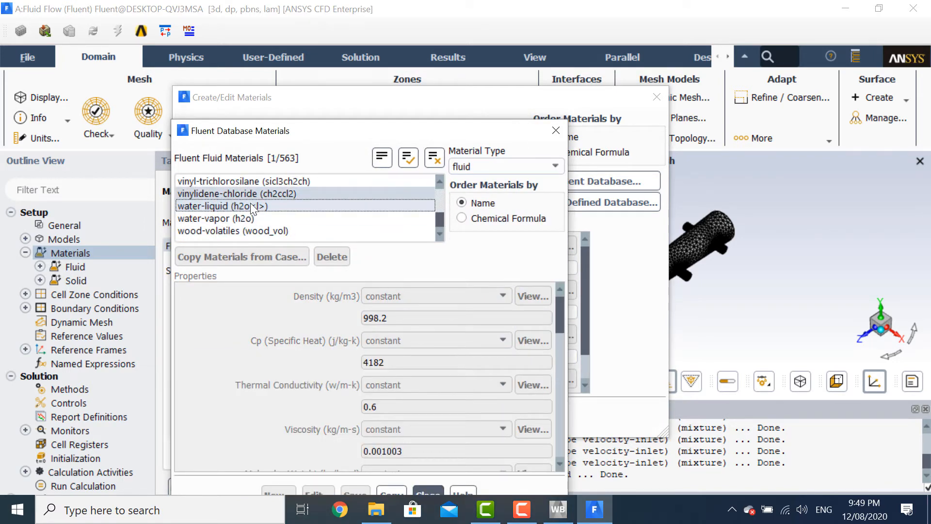
left_click(263, 192)
left_click(278, 207)
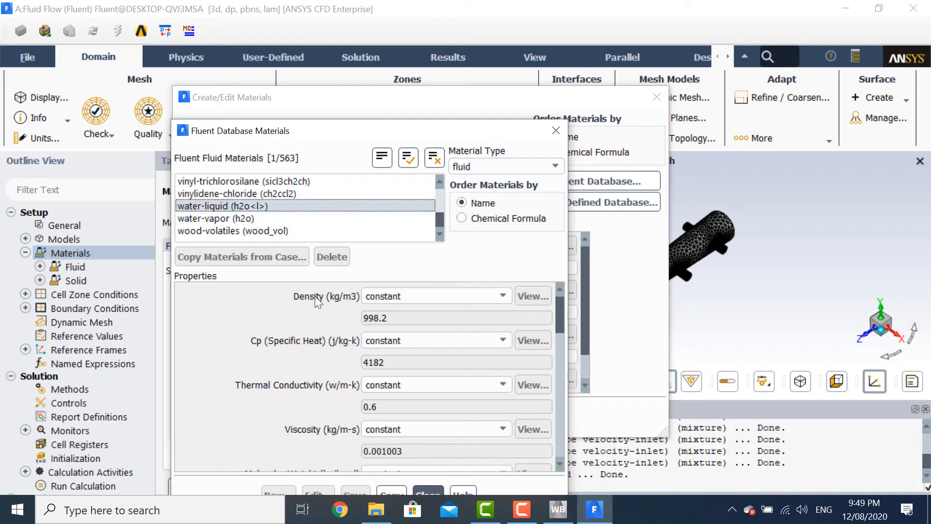
left_click_drag(389, 135, 391, 82)
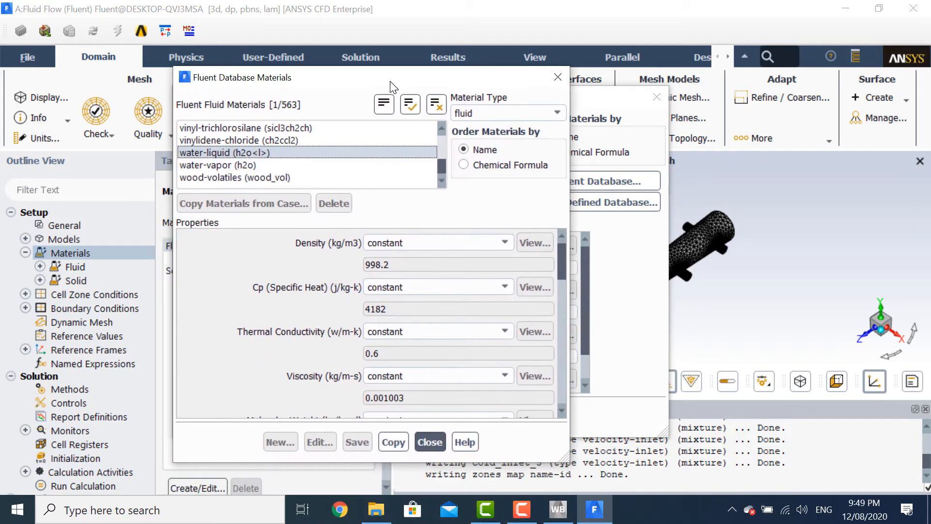
left_click(397, 443)
left_click(427, 440)
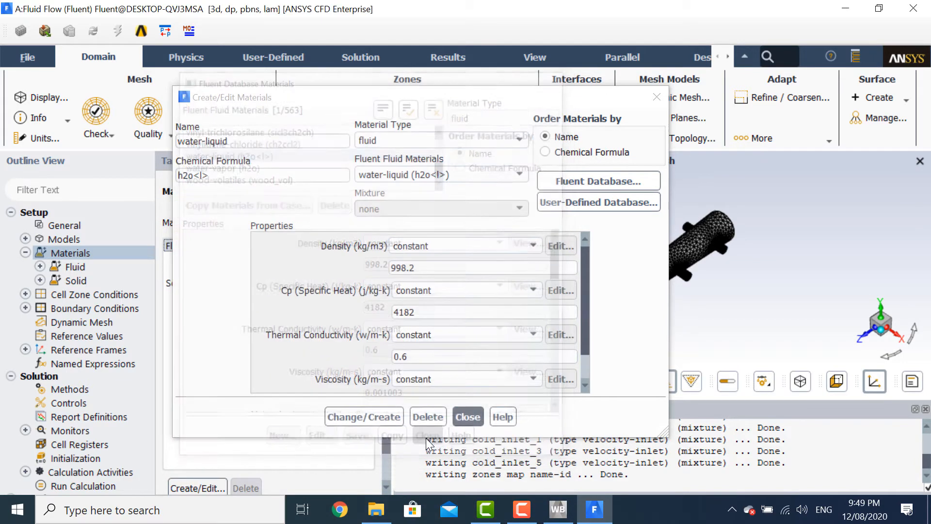
left_click(377, 420)
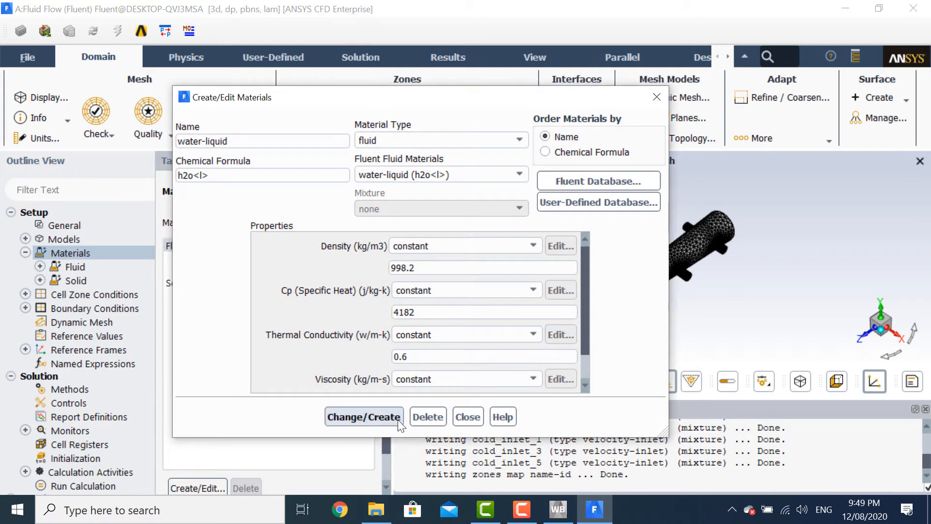
left_click(468, 417)
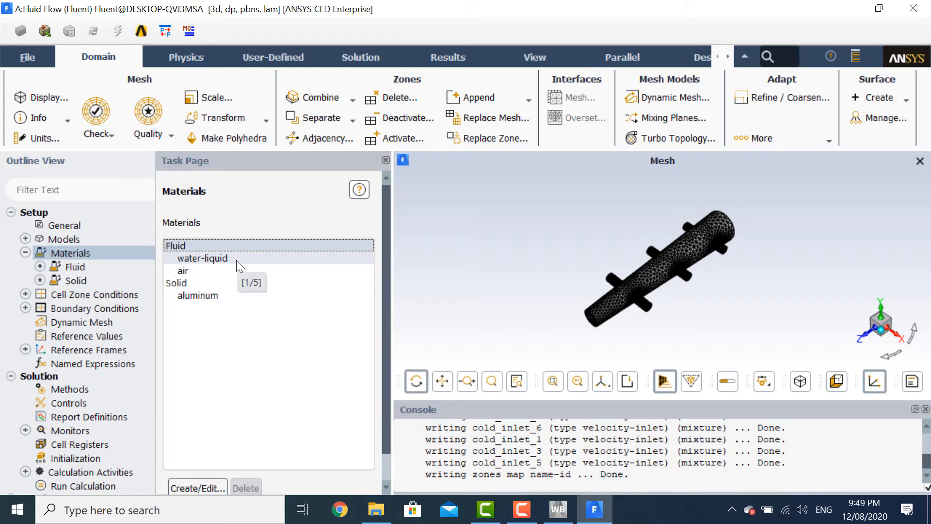
left_click(25, 251)
Set the material of the fluid-domain cell zone to water-liquid
left_click(27, 268)
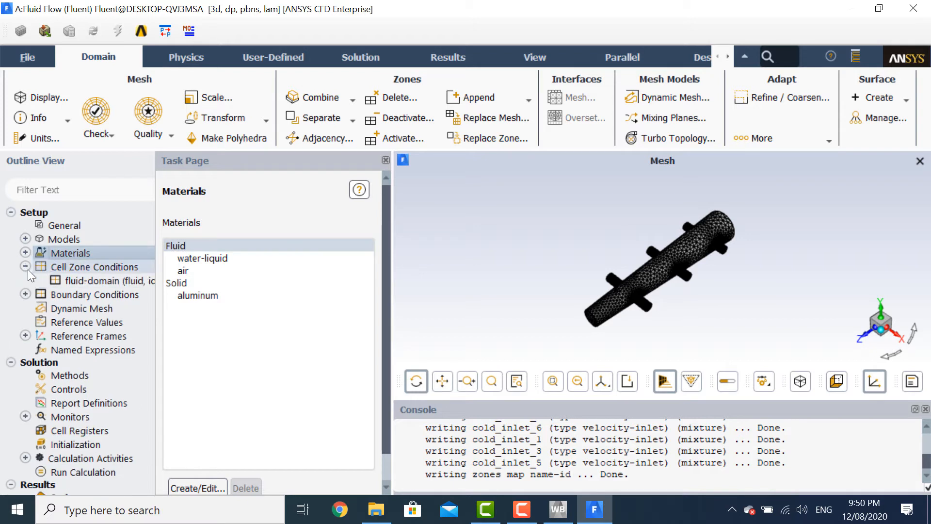
left_click(97, 281)
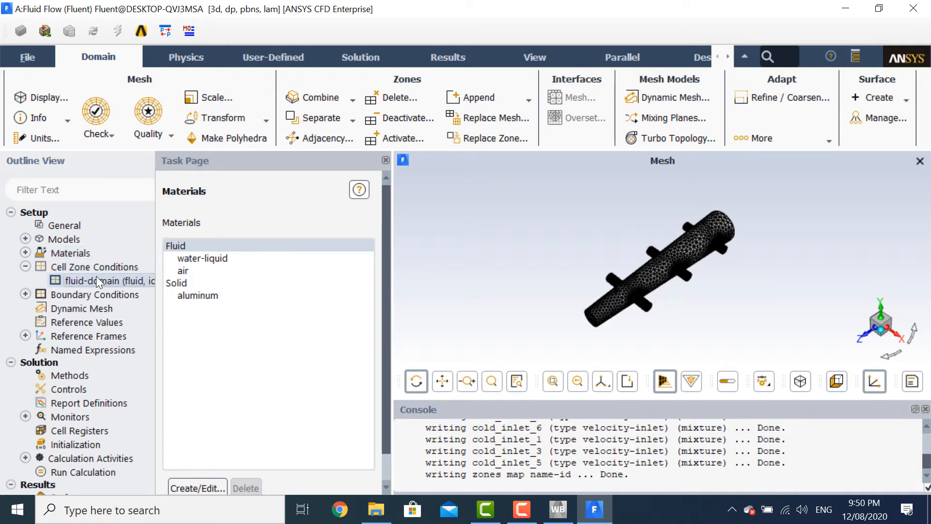
double_click(97, 281)
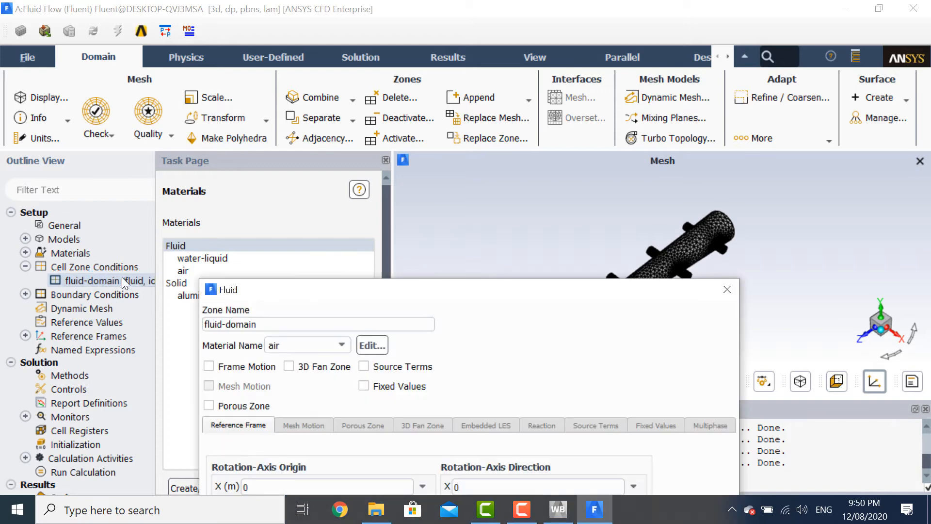
left_click_drag(301, 296, 253, 153)
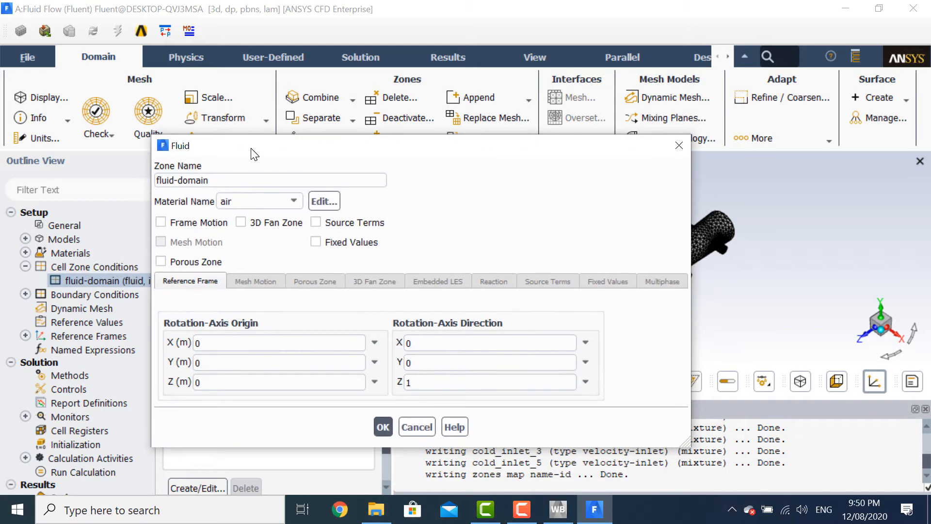
left_click(275, 202)
left_click(257, 216)
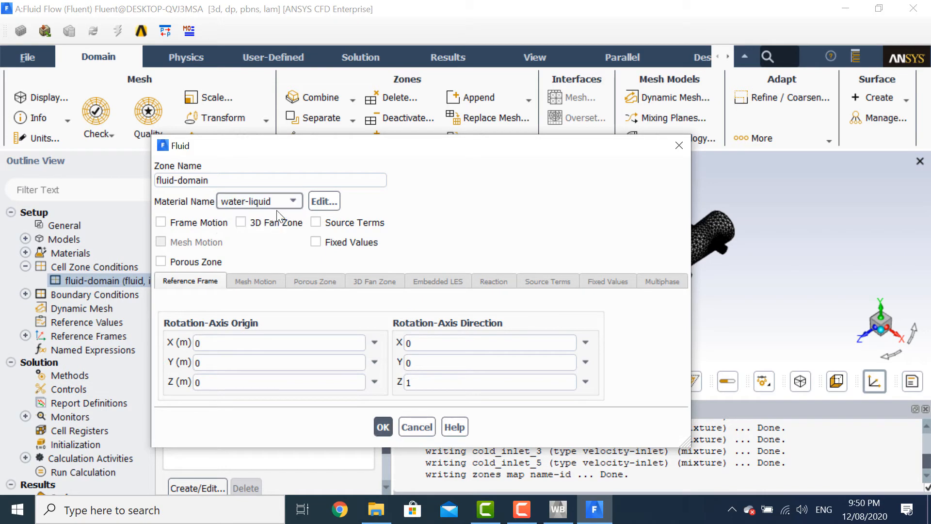
left_click(383, 427)
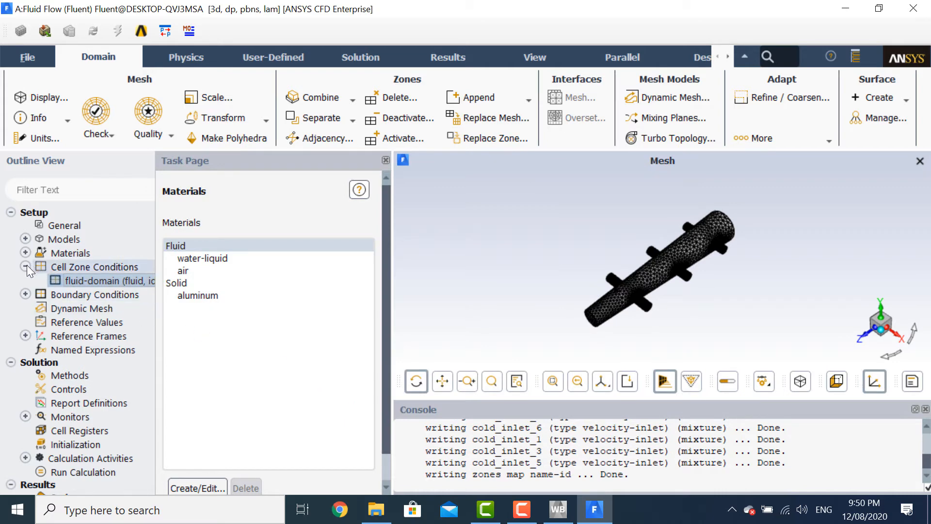
left_click(25, 266)
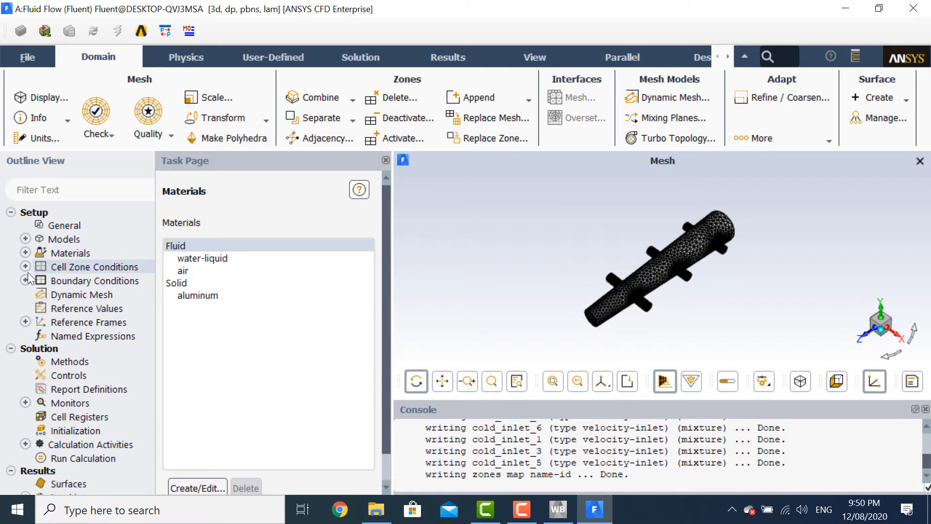
Change the boundary type of the hotfluid-inlet zone from wall to velocity-inlet
left_click(25, 280)
double_click(45, 281)
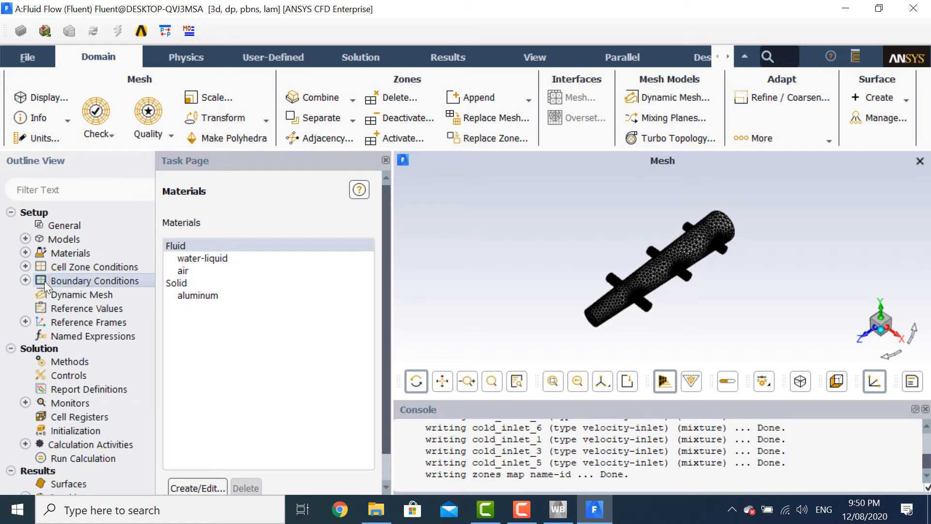
left_click(197, 321)
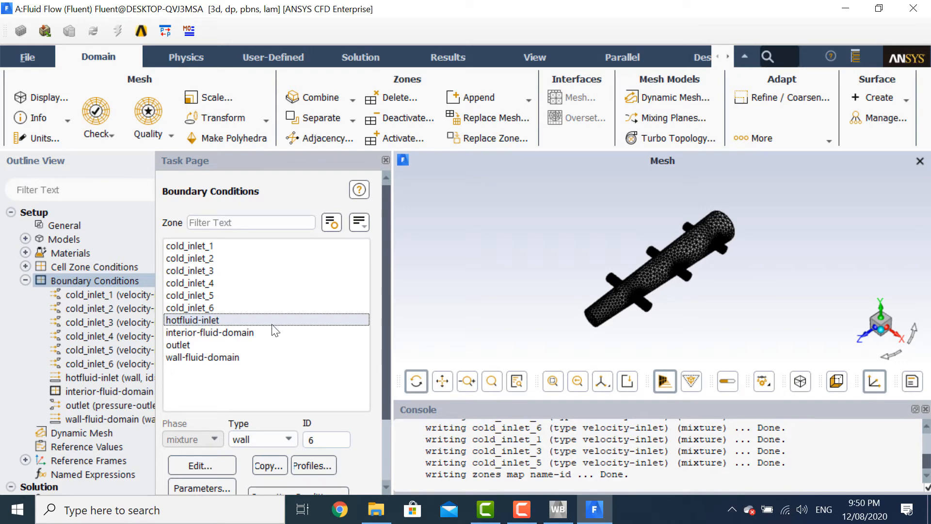
left_click(259, 435)
left_click(275, 412)
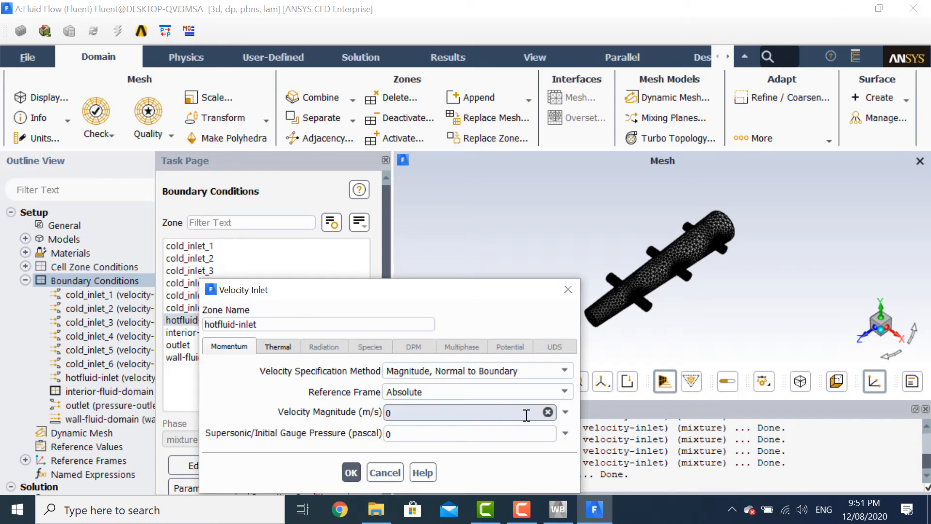
Assign a new input parameter named "hot fluid in Velocity" with value 0.001 m/s to the hotfluid-inlet velocity magnitude
left_click(566, 412)
left_click(519, 470)
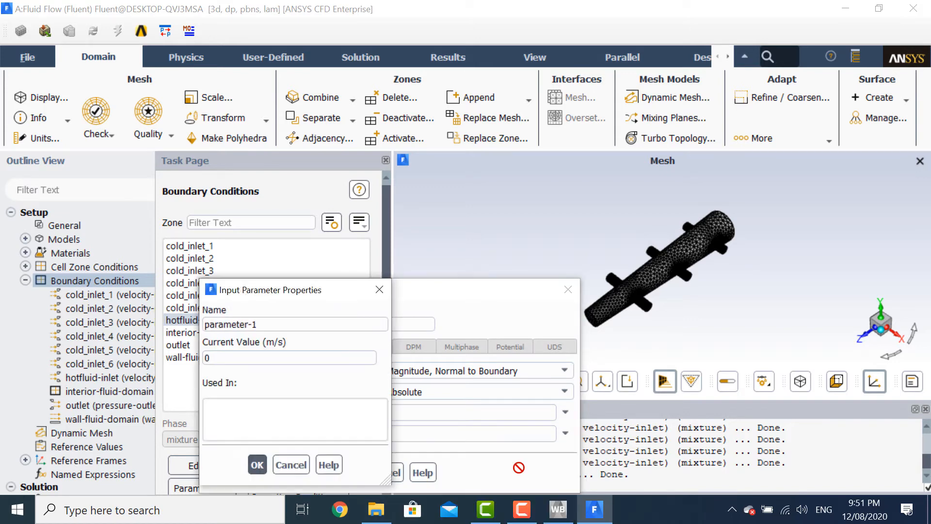
left_click_drag(275, 324, 151, 332)
type("hot fluid i")
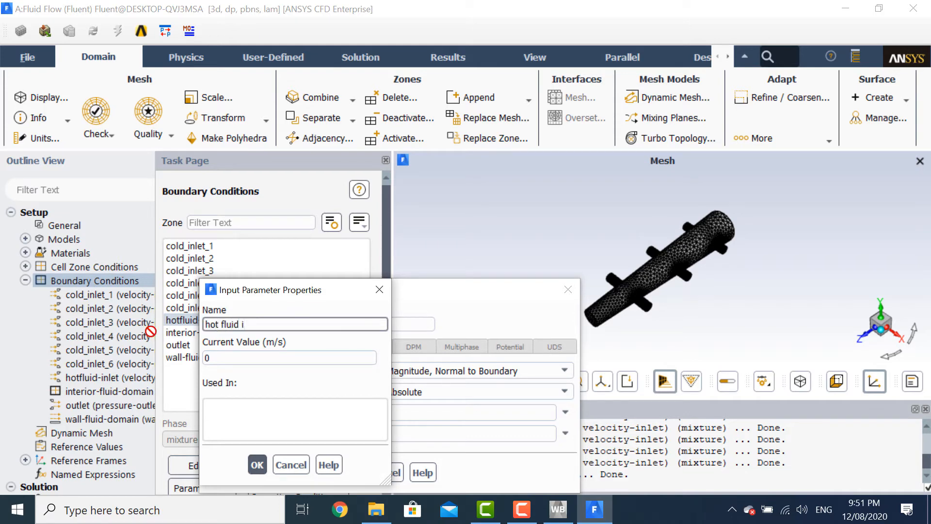
type("n Velocity")
key("Tab")
key("BackSpace")
type("0.")
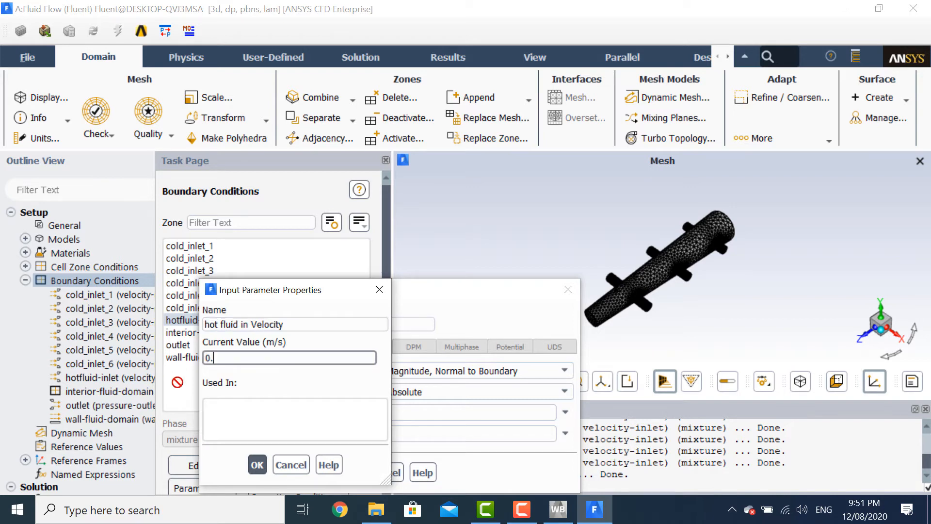
type("001")
left_click(257, 464)
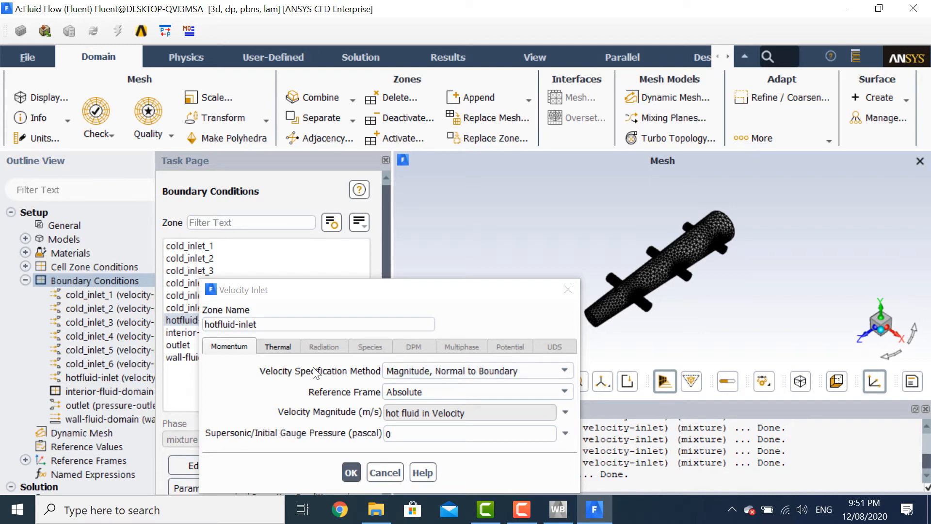
Assign a new input parameter named "hot fluid in Temperature" with value 360 K to the hotfluid-inlet temperature and accept the boundary settings
left_click(276, 346)
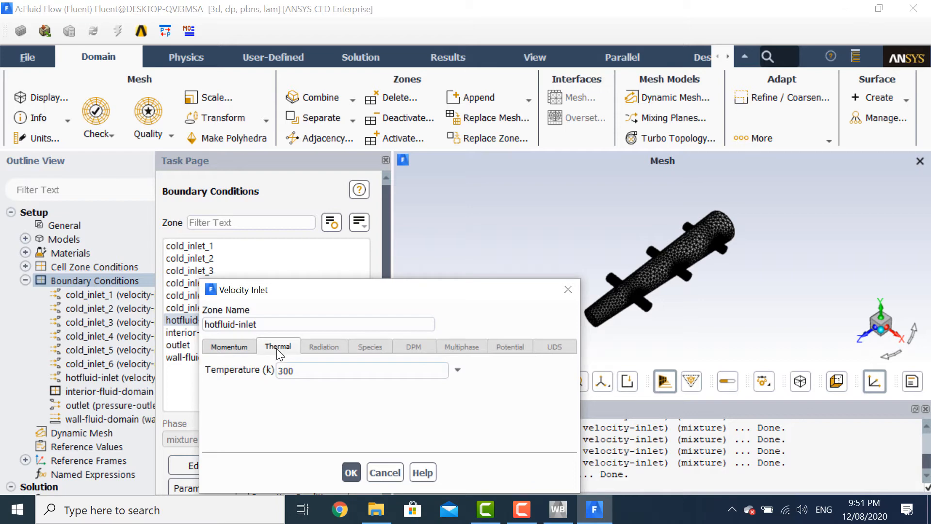
left_click(460, 369)
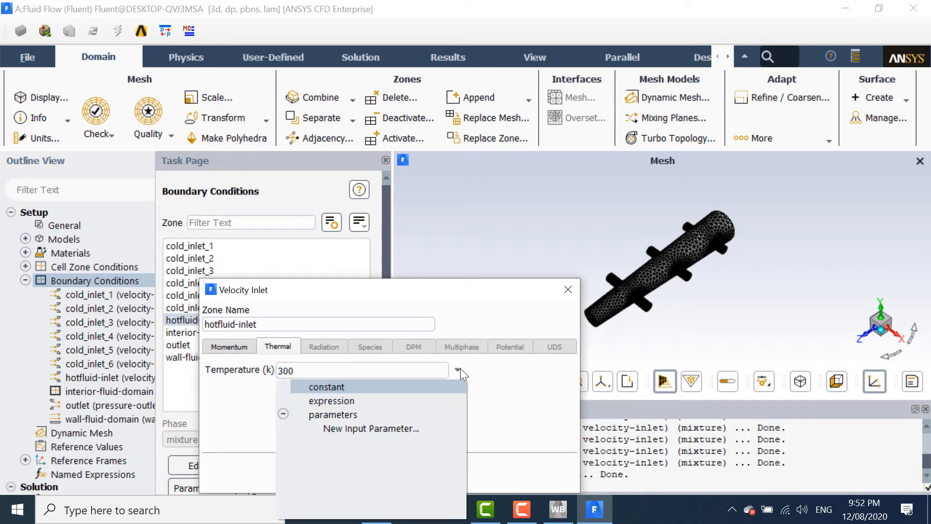
left_click(346, 429)
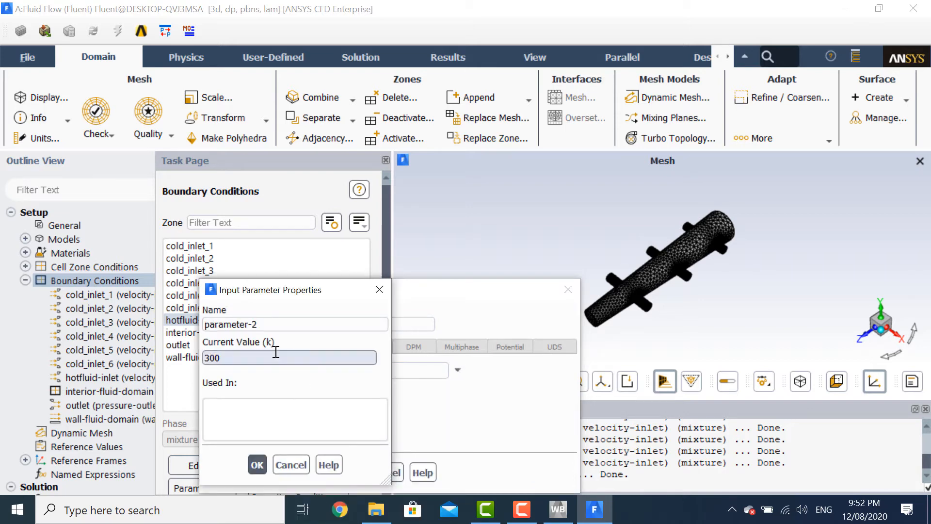
left_click_drag(262, 324, 98, 338)
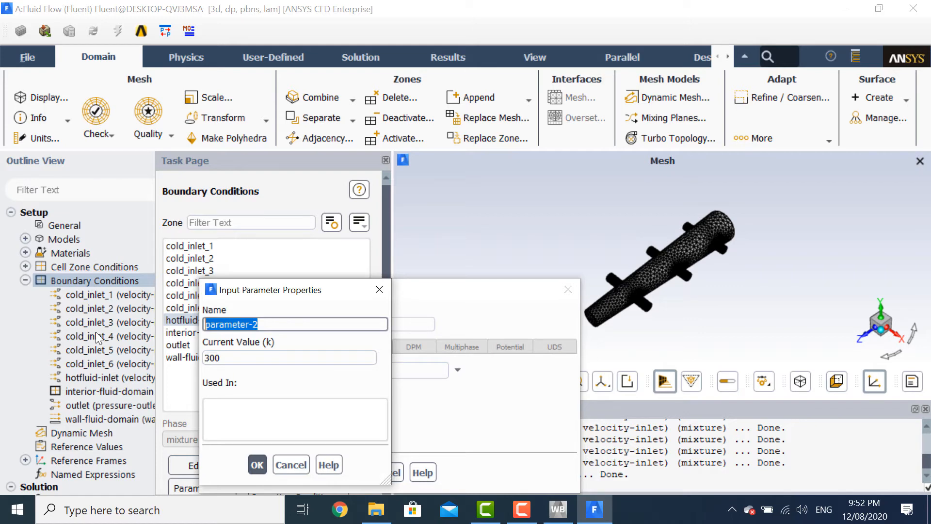
type("hot")
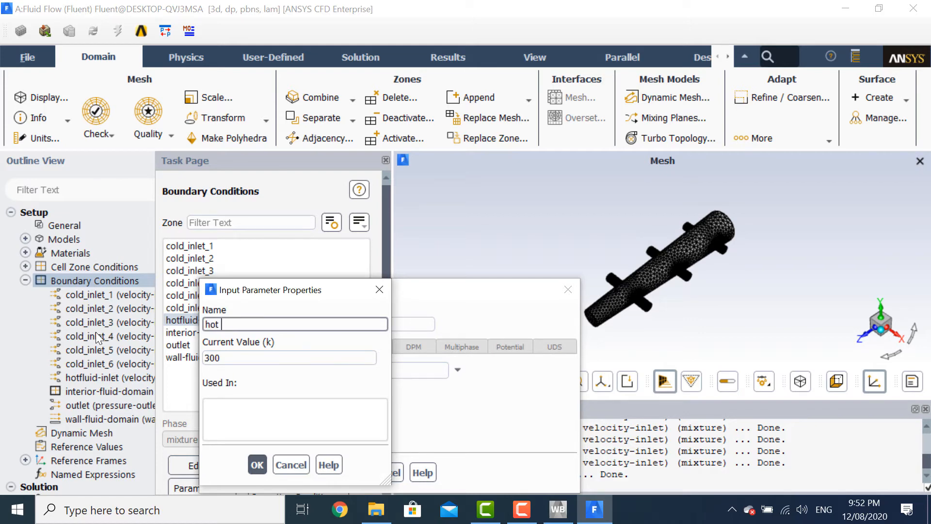
type(" fluid in Temperature")
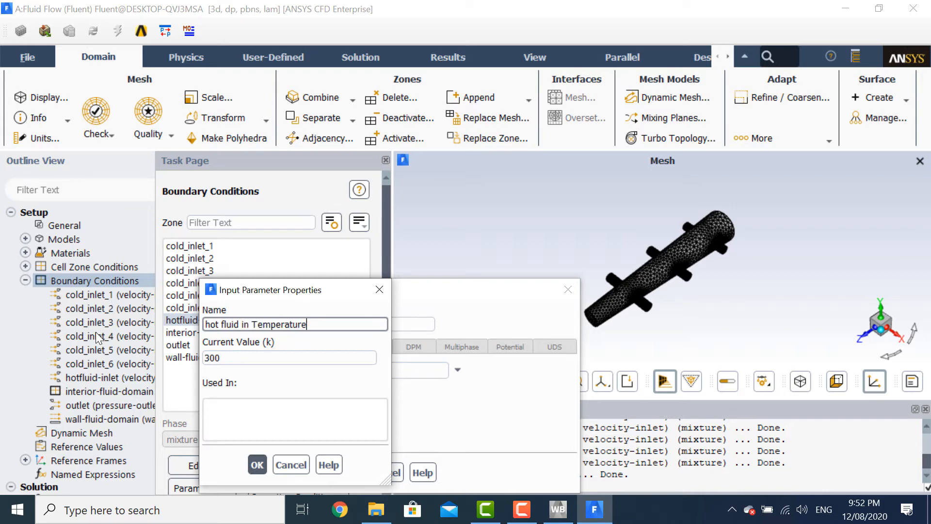
key("Tab")
type("3")
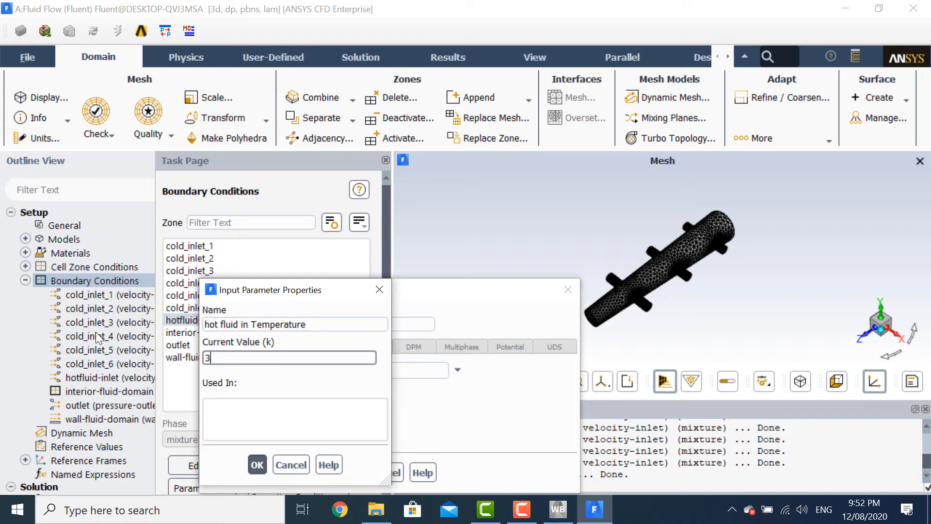
type("60")
left_click(255, 468)
left_click(351, 472)
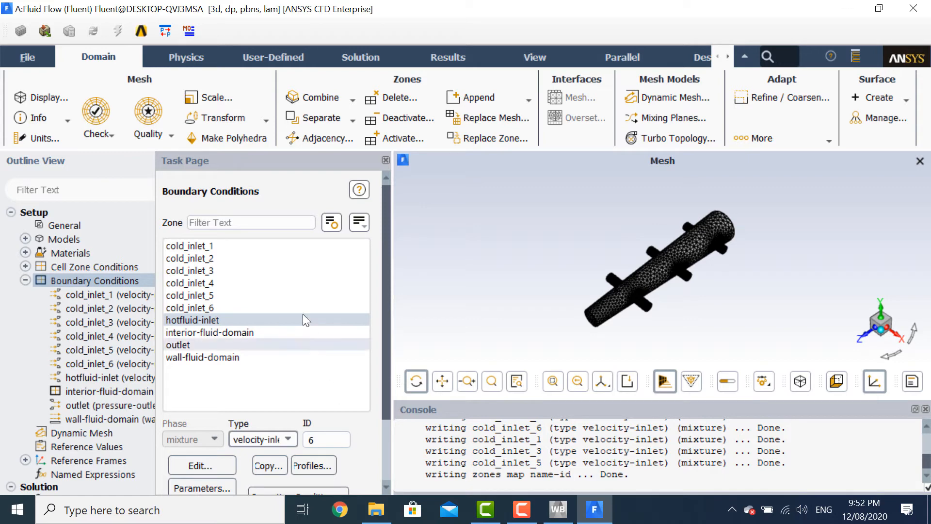
Assign a new input parameter named "cold in 1 Velocity" with value 0.002 m/s to the velocity magnitude of cold_inlet_1
left_click(243, 245)
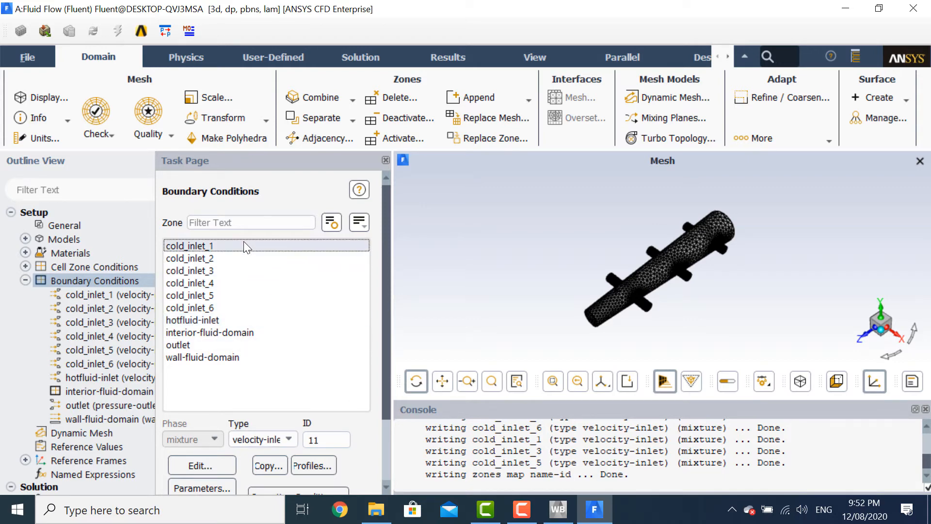
left_click(228, 459)
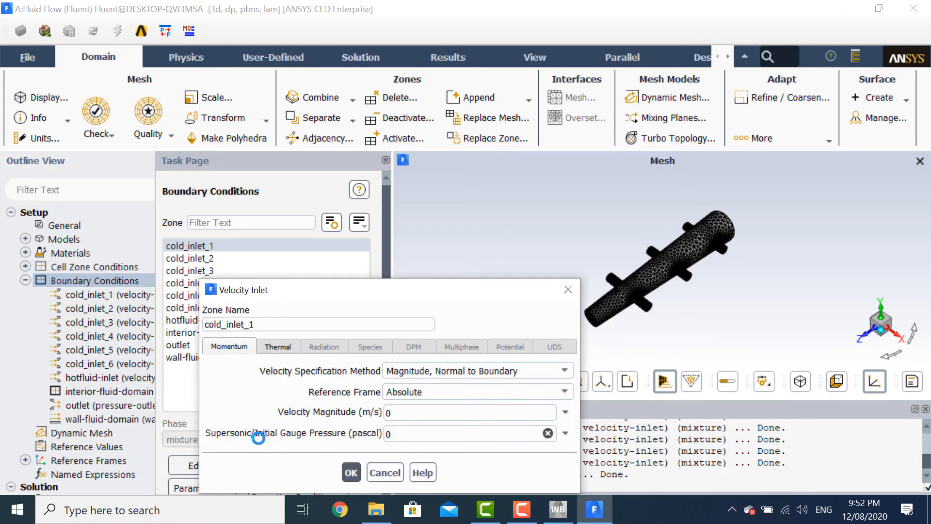
left_click(564, 412)
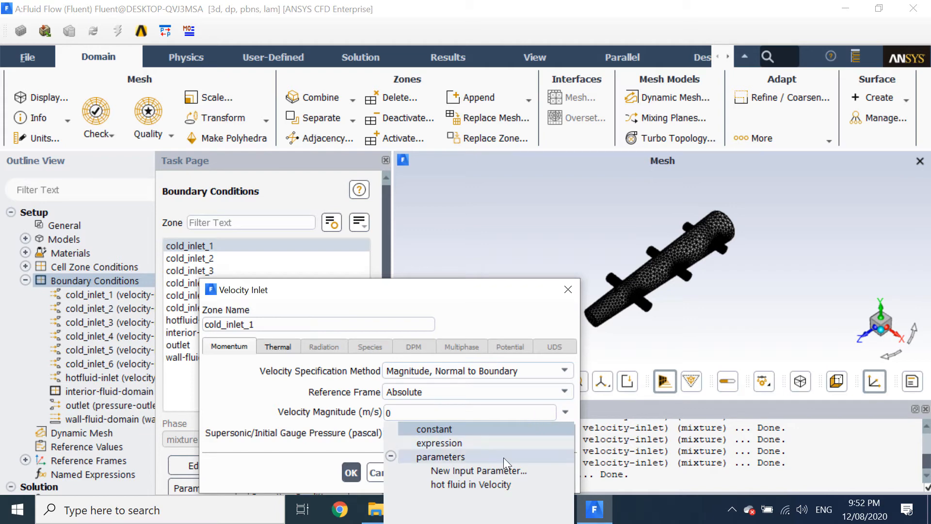
left_click(502, 469)
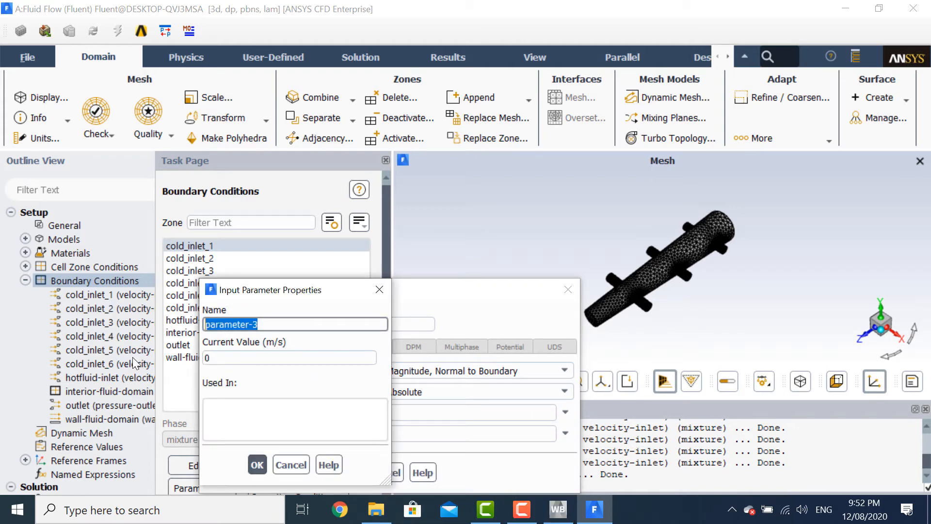
type("cold")
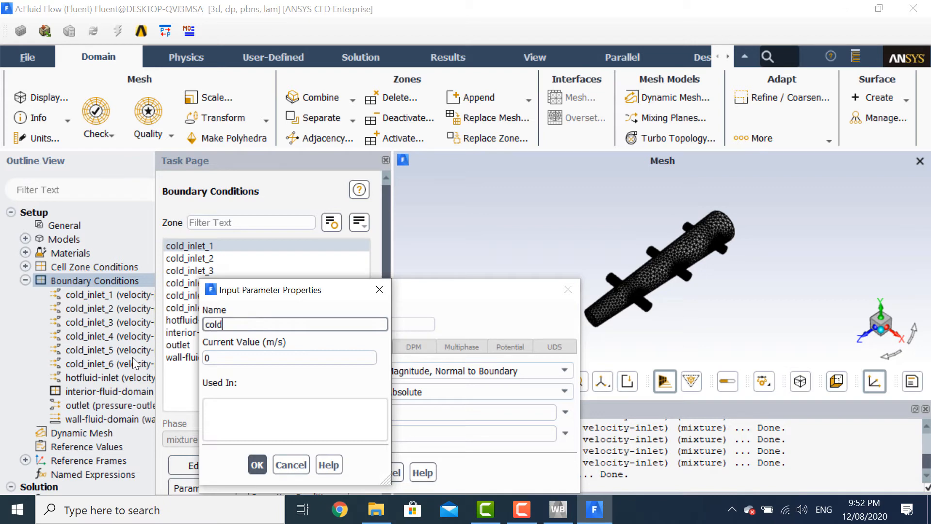
type(" in 1 Velocity")
key("Tab")
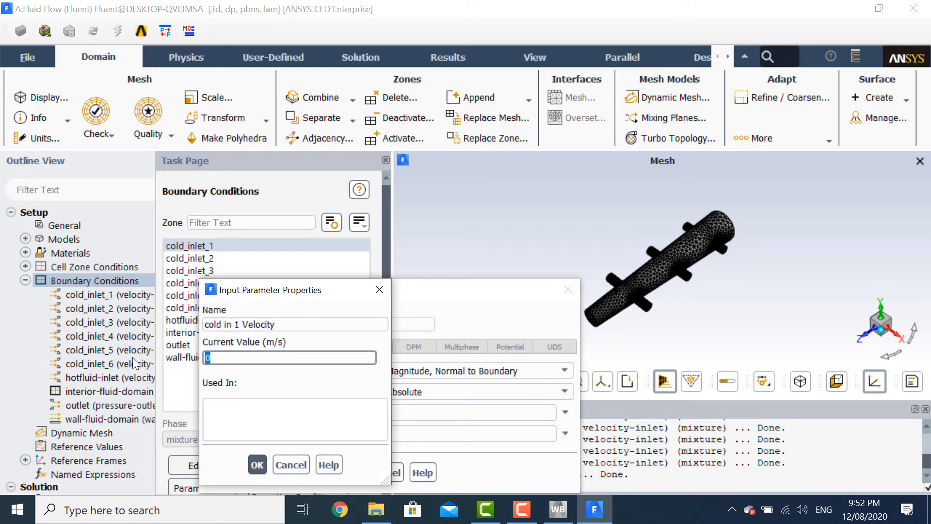
type("0.002")
left_click(261, 466)
Open the thermal settings of the cold_inlet_1 velocity inlet
left_click(278, 347)
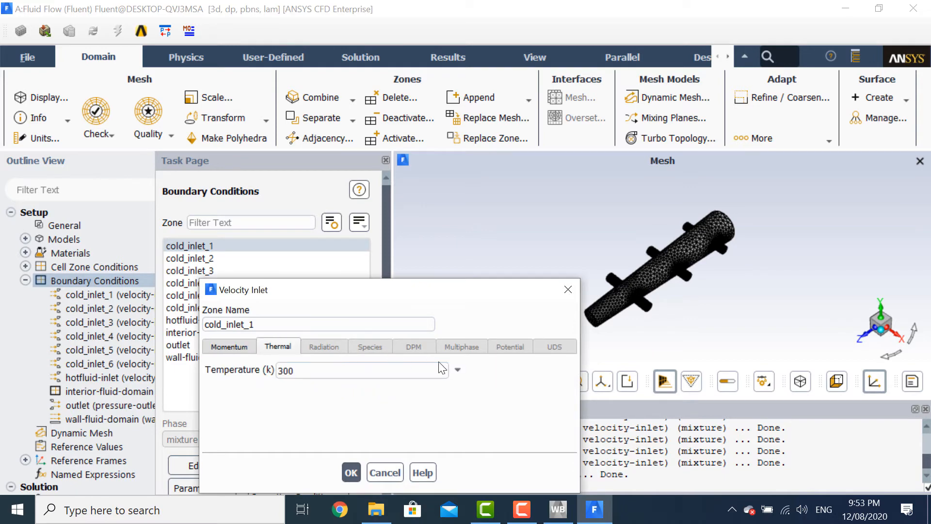
Assign a new input parameter named "cold in 1 Temperature" to the temperature of cold_inlet_1 and apply the boundary condition
left_click(458, 370)
left_click(430, 427)
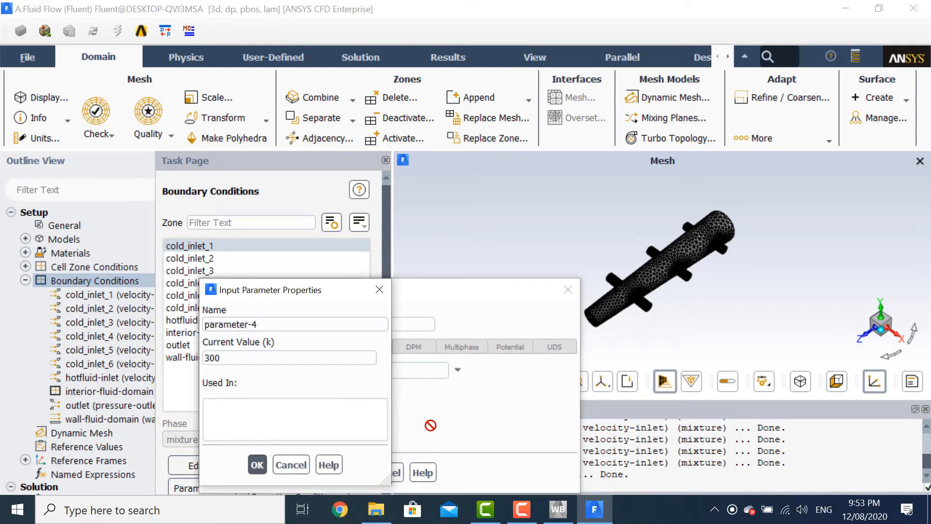
left_click_drag(295, 324, 115, 320)
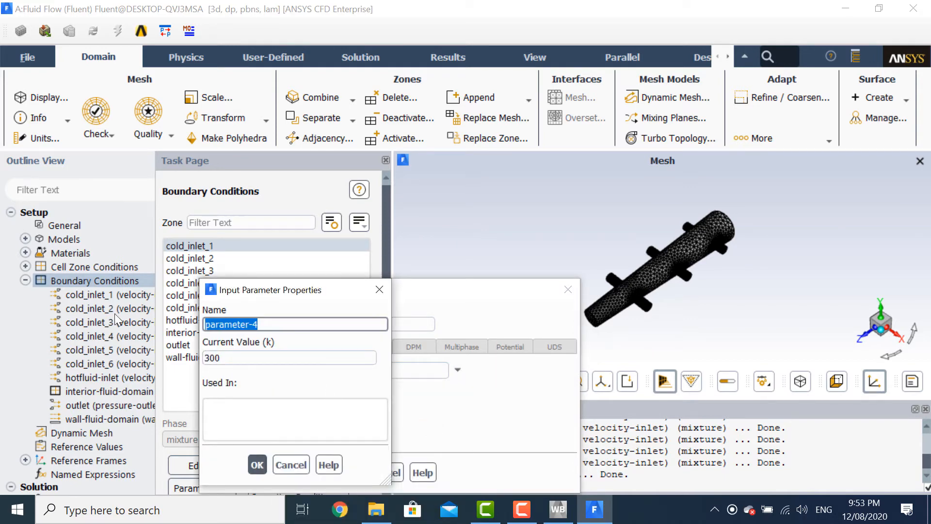
type("cold ")
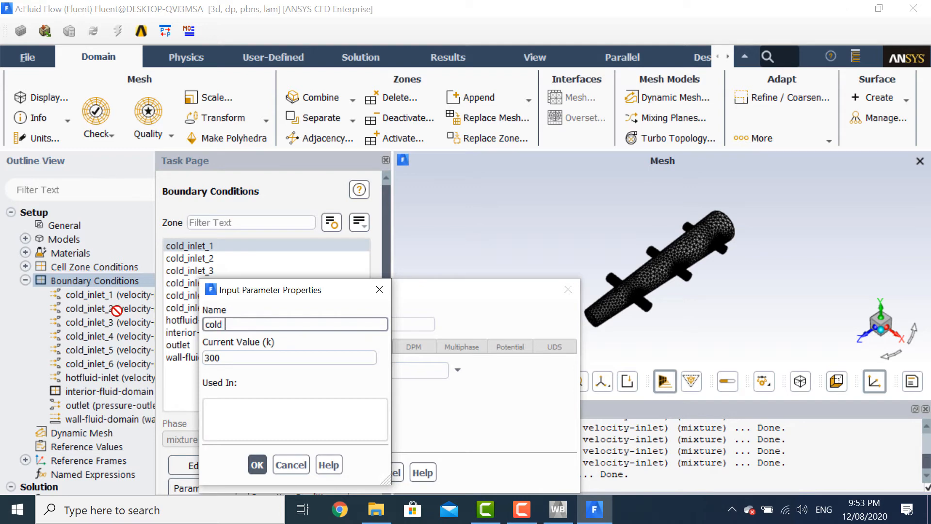
type("in 1 Temperature")
key("Tab")
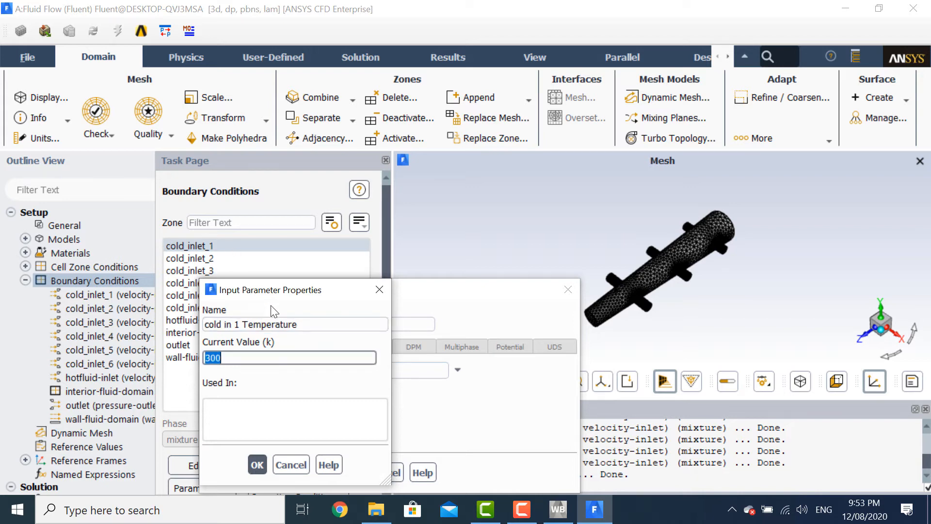
left_click(258, 464)
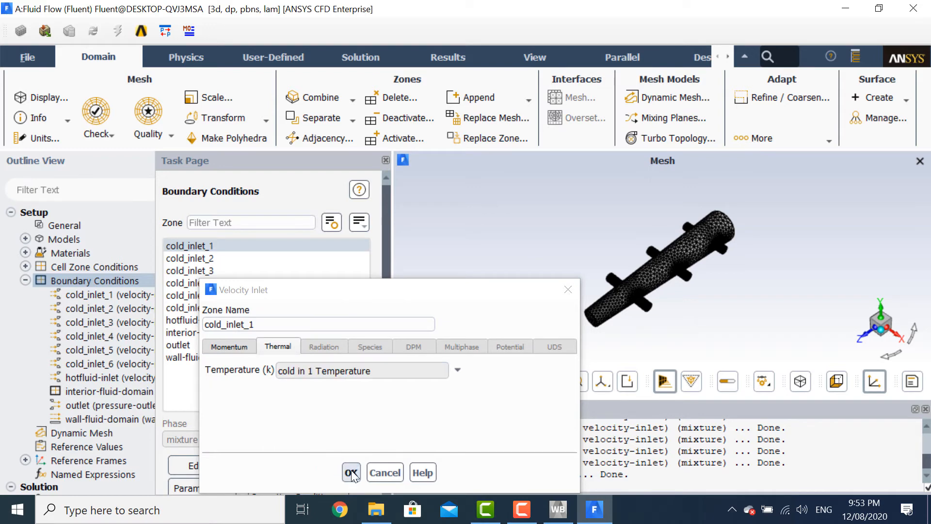
left_click(351, 473)
Assign a new input parameter named "cold in 2 Velocity" with a value of 0.002 m/s to the velocity magnitude of cold_inlet_2
left_click(214, 261)
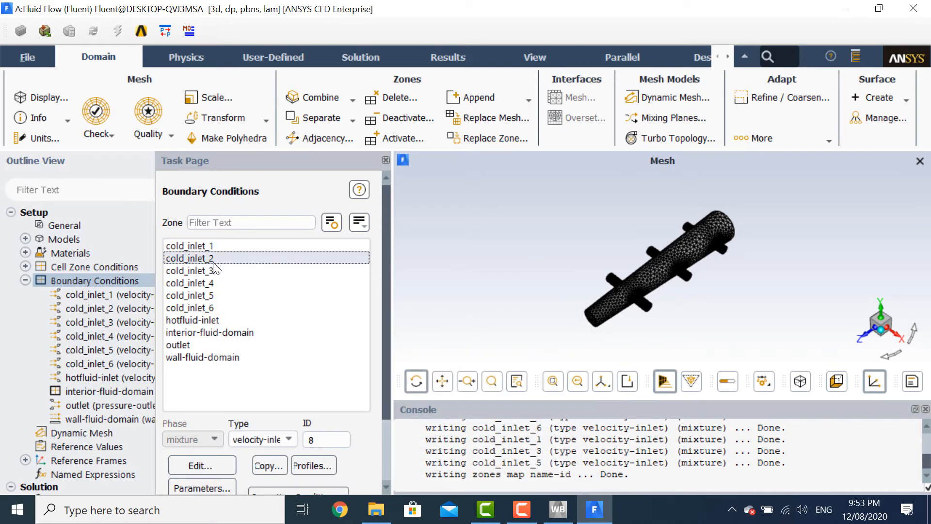
left_click(228, 467)
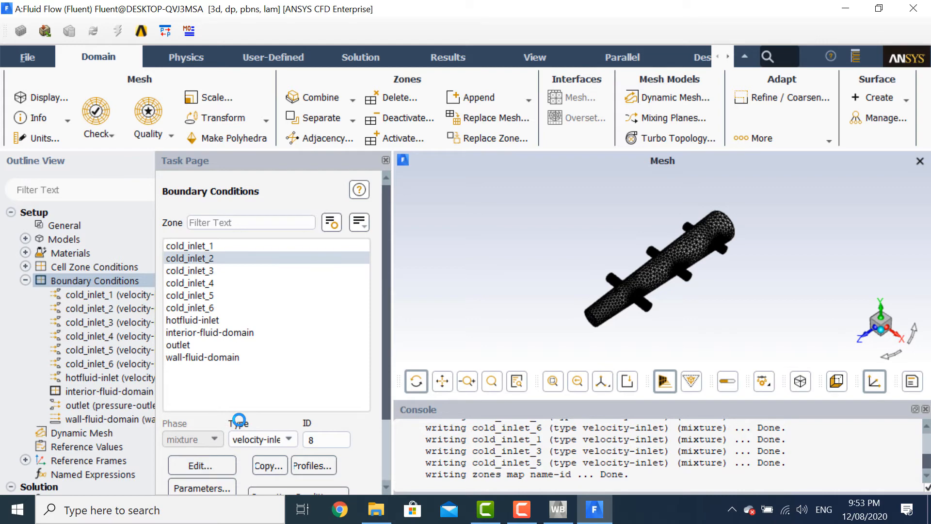
left_click(566, 412)
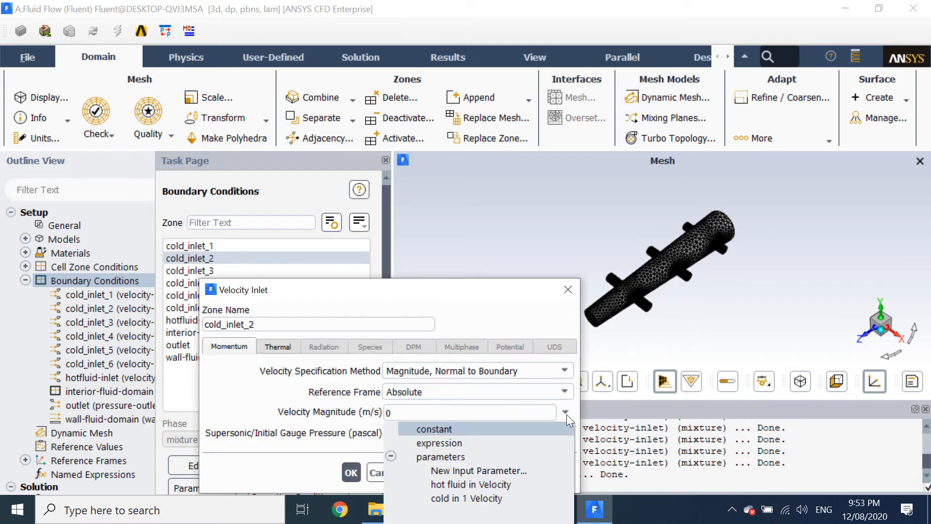
left_click(473, 469)
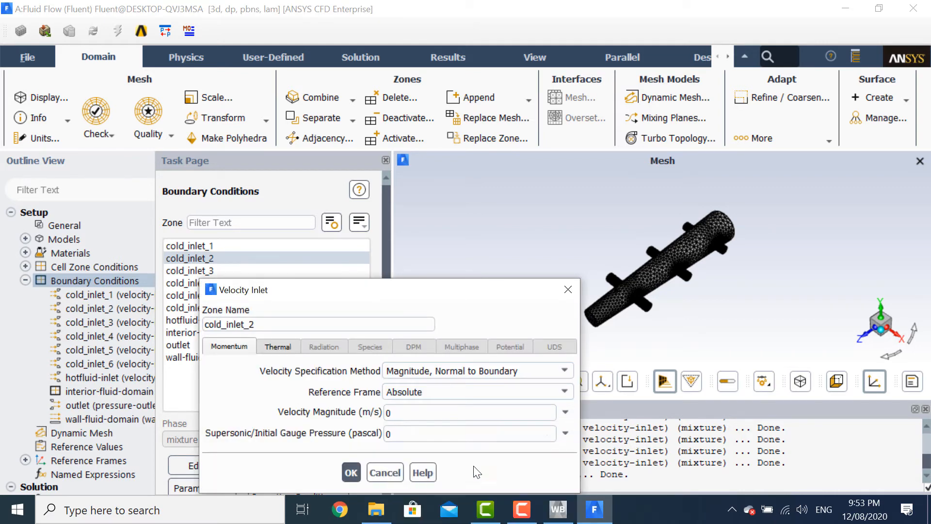
left_click_drag(274, 325, 195, 319)
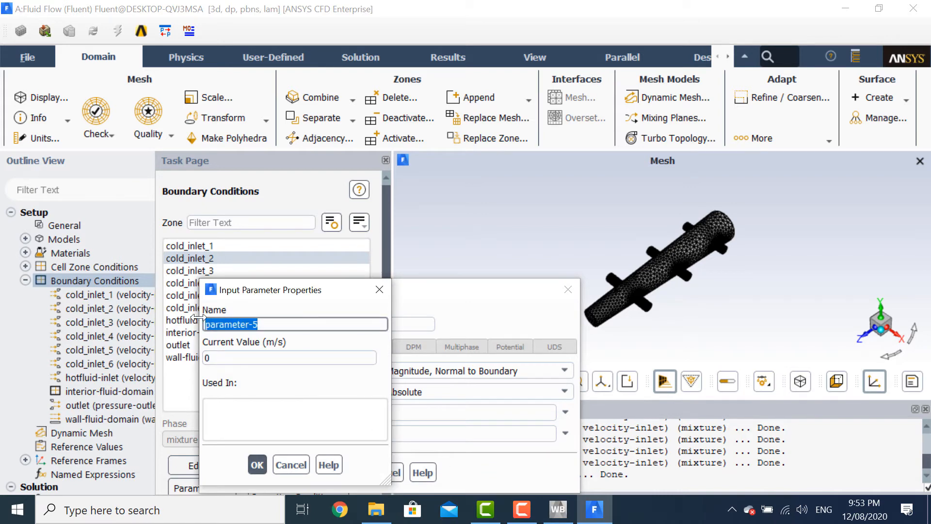
type("cold in ")
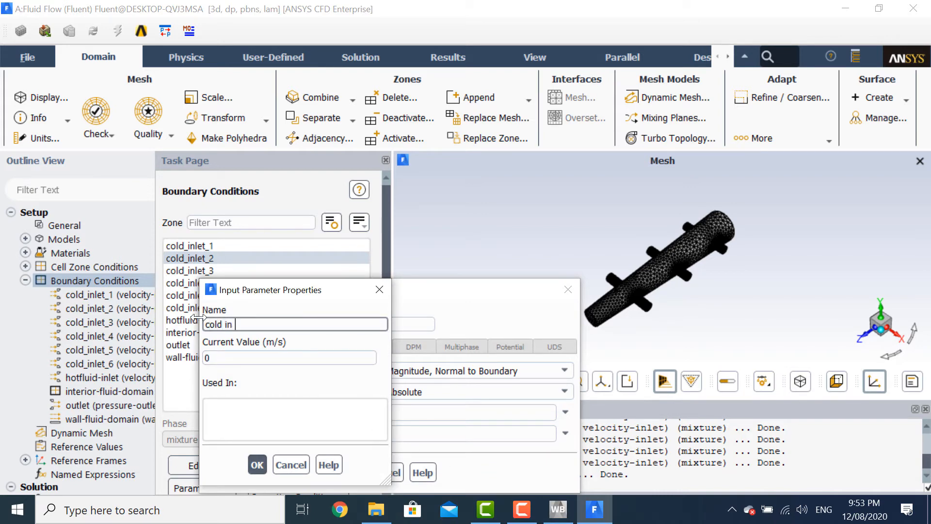
type("2 Velocity")
key("Tab")
type("0")
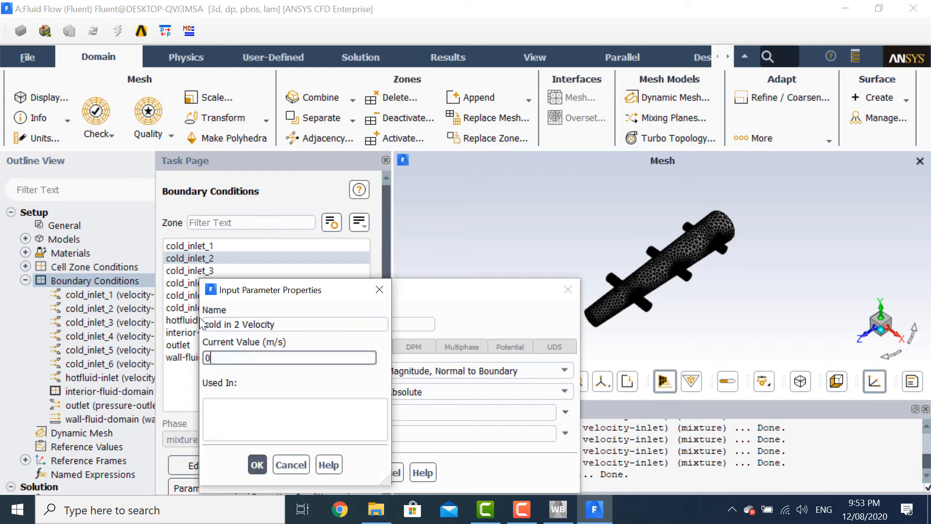
type(".002")
left_click(257, 465)
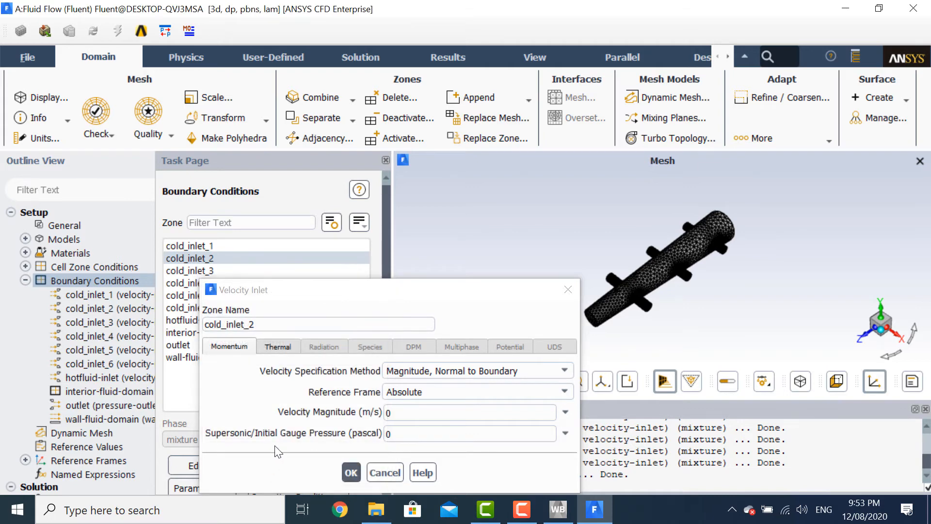
Assign a new input parameter named "cold in 2 Temperature" to the temperature of cold_inlet_2 and apply the boundary condition
left_click(287, 345)
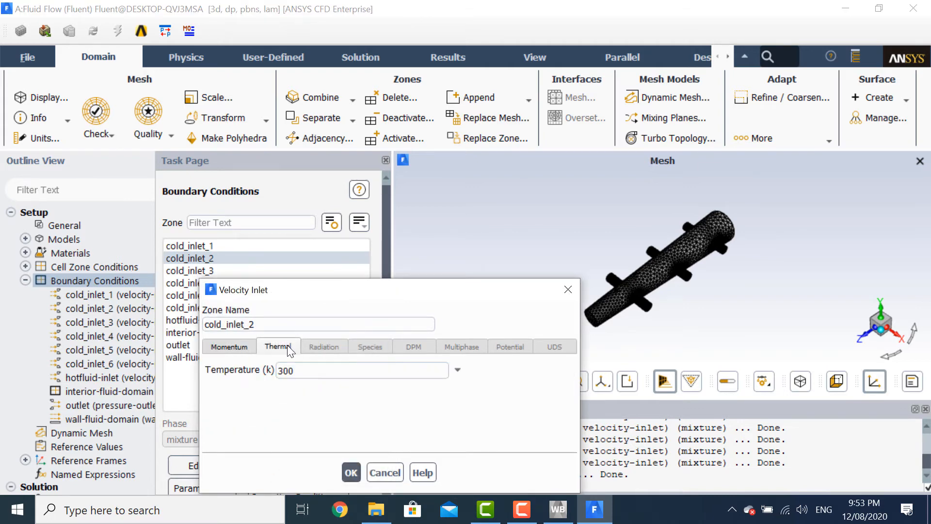
left_click(458, 370)
left_click(388, 428)
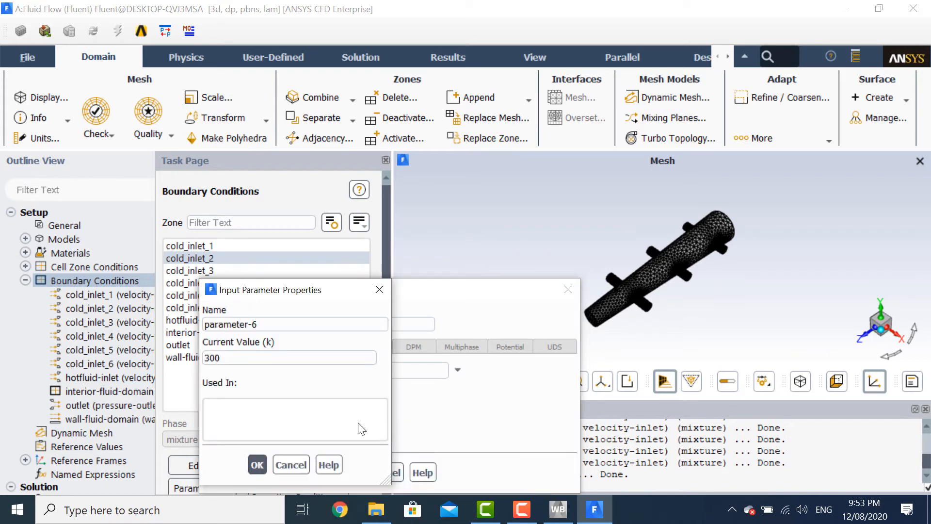
double_click(295, 325)
type("cold in 2")
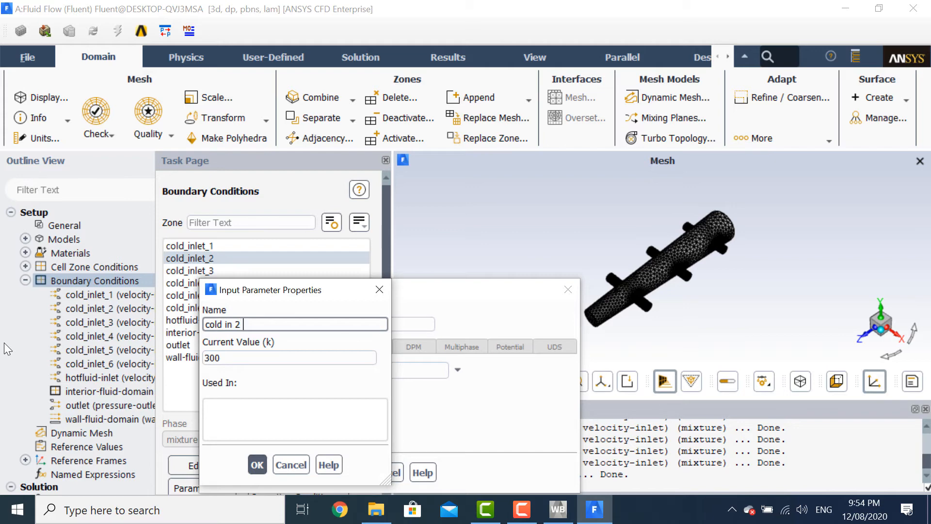
type(" Temperature")
key("Tab")
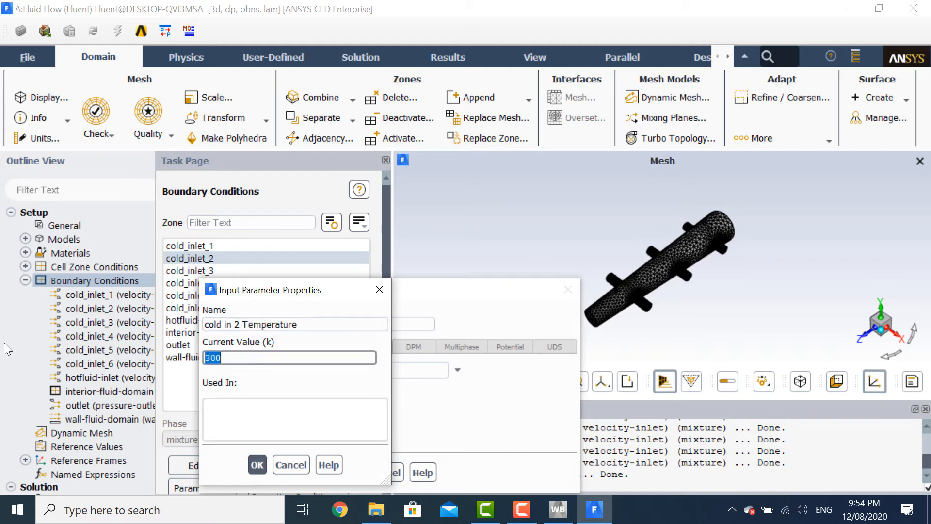
left_click(257, 465)
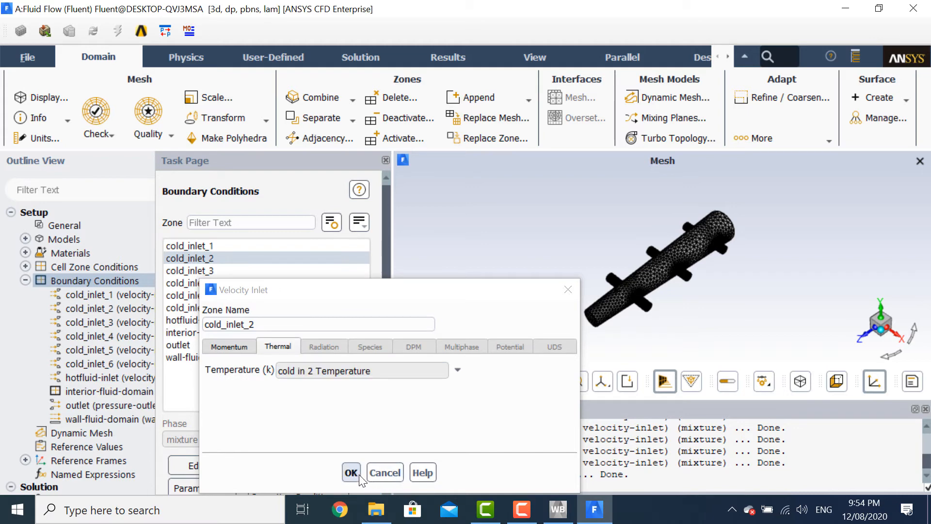
left_click(353, 473)
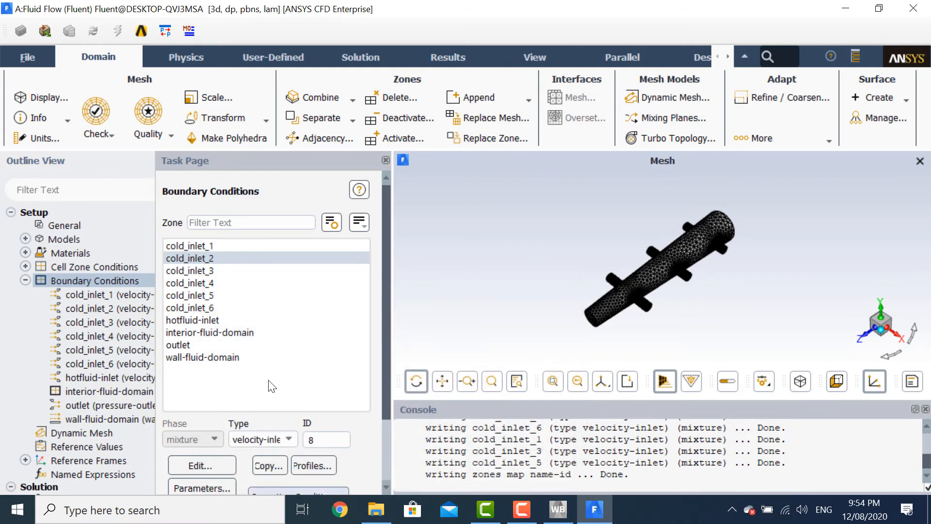
Assign a new input parameter named "cold in 3 Velocity" with a value of 0.003 m/s to the velocity magnitude of cold_inlet_3
left_click(233, 270)
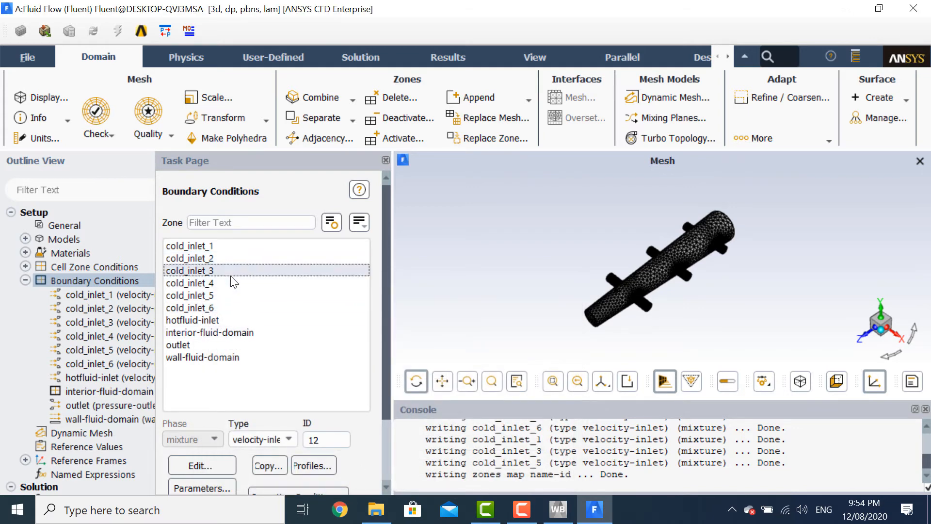
left_click(217, 466)
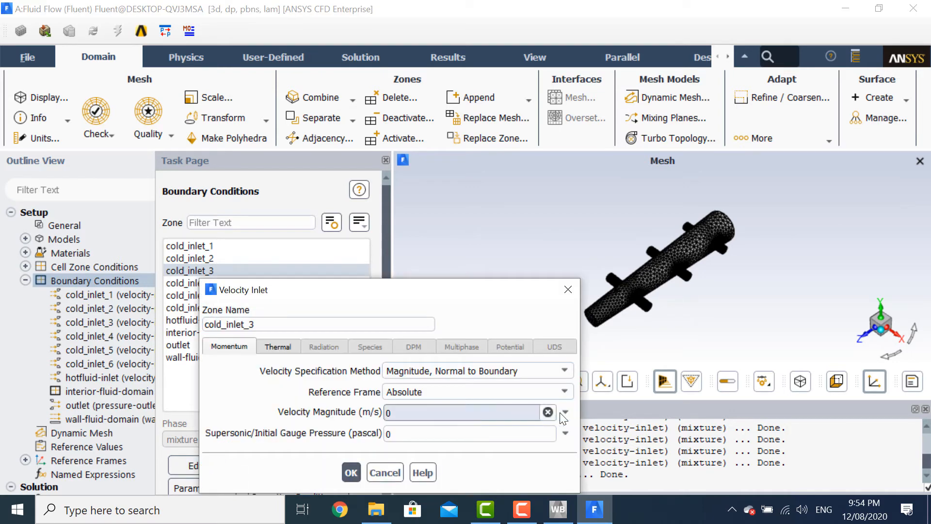
left_click(563, 413)
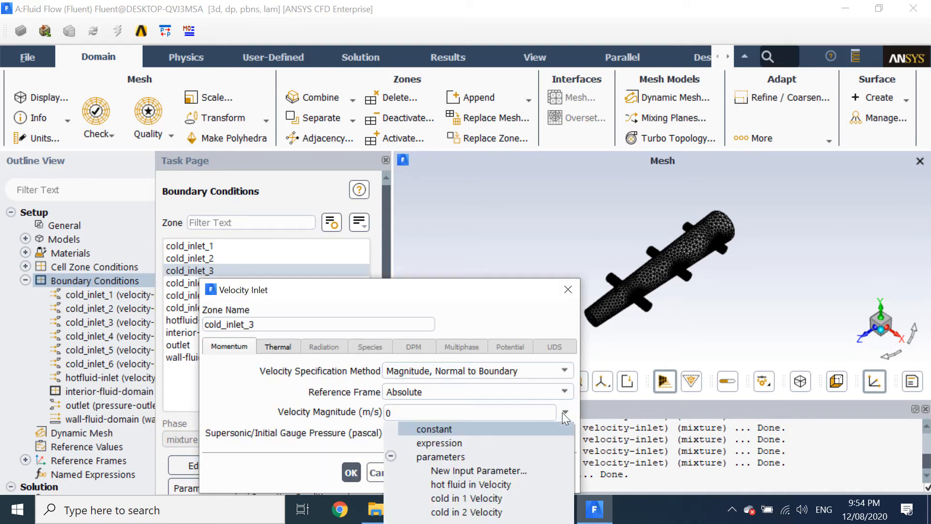
left_click(467, 468)
left_click_drag(307, 324, 49, 322)
type("c")
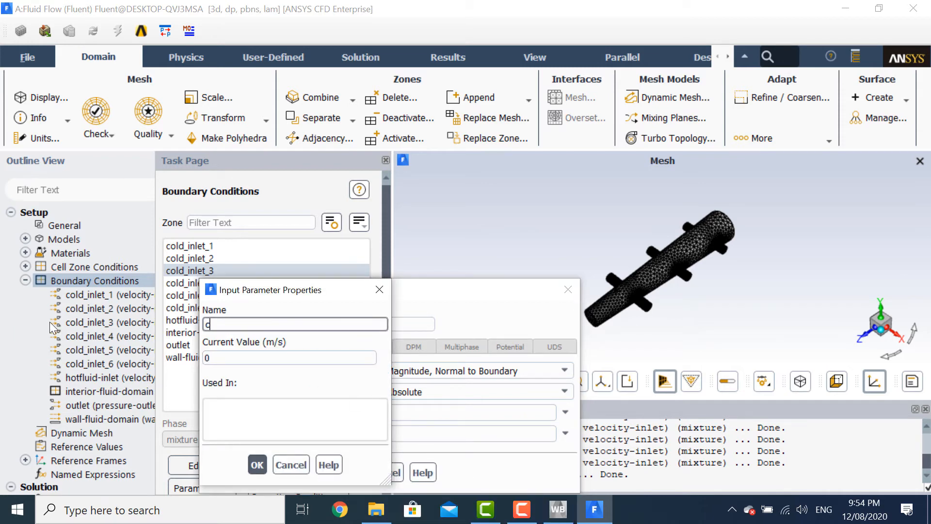
type("old in 3 Velocity")
key("Tab")
type("0.00")
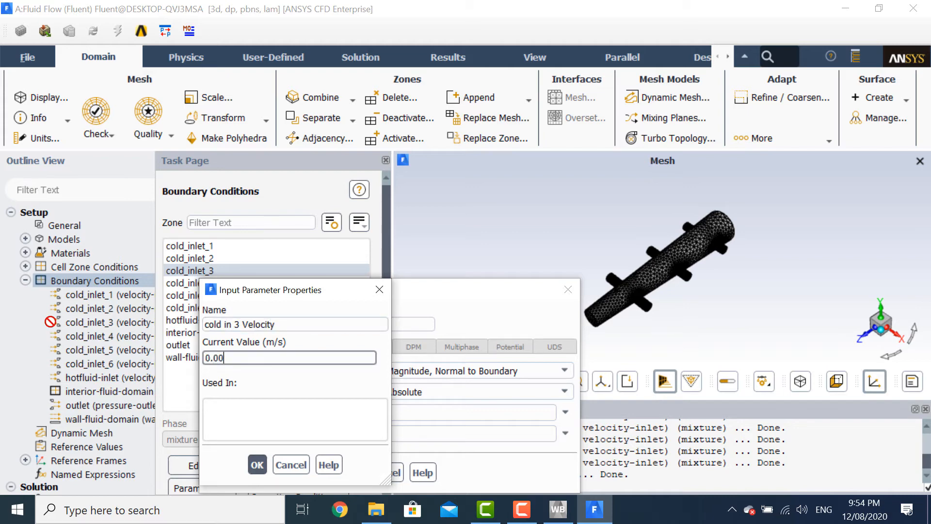
type("3")
left_click(259, 465)
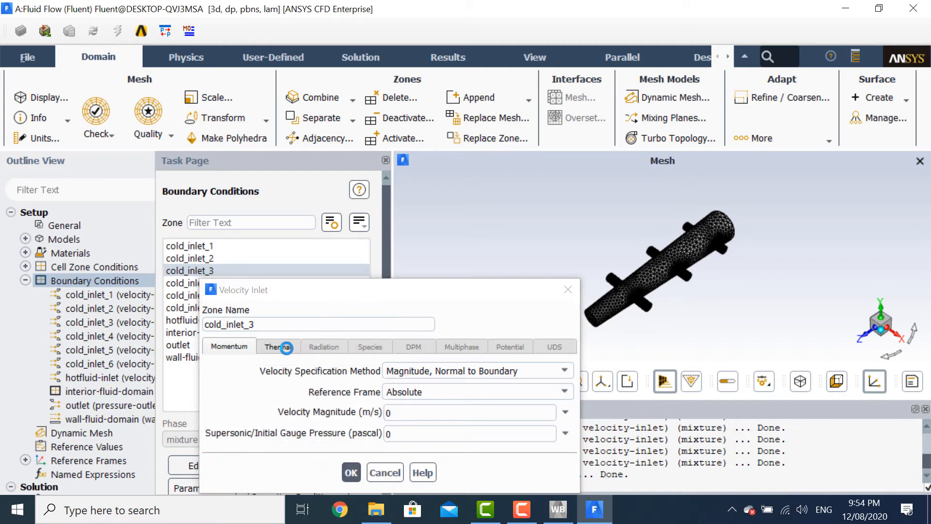
Assign a new input parameter named "cold in 3 Temperature" with a value of 290 K to cold_inlet_3's temperature and apply the boundary condition
left_click(286, 347)
left_click(456, 370)
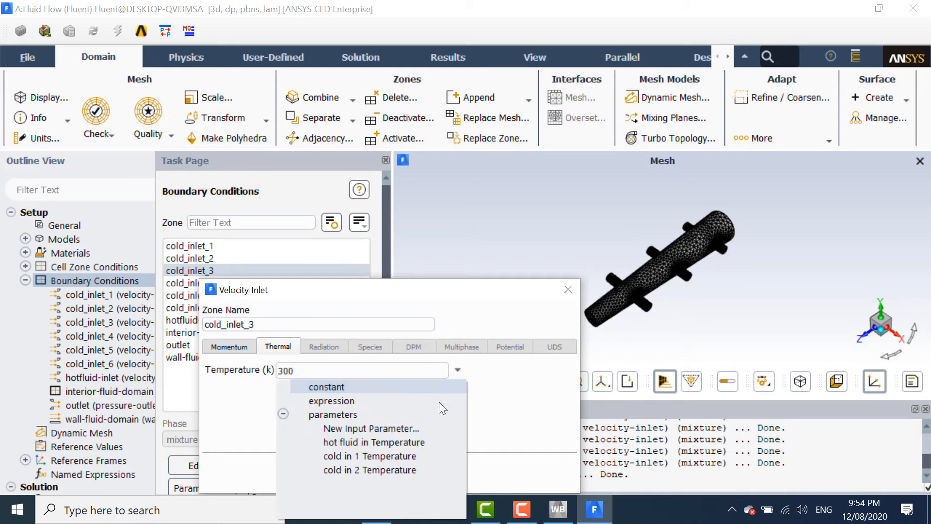
left_click(418, 428)
left_click_drag(285, 323, 148, 336)
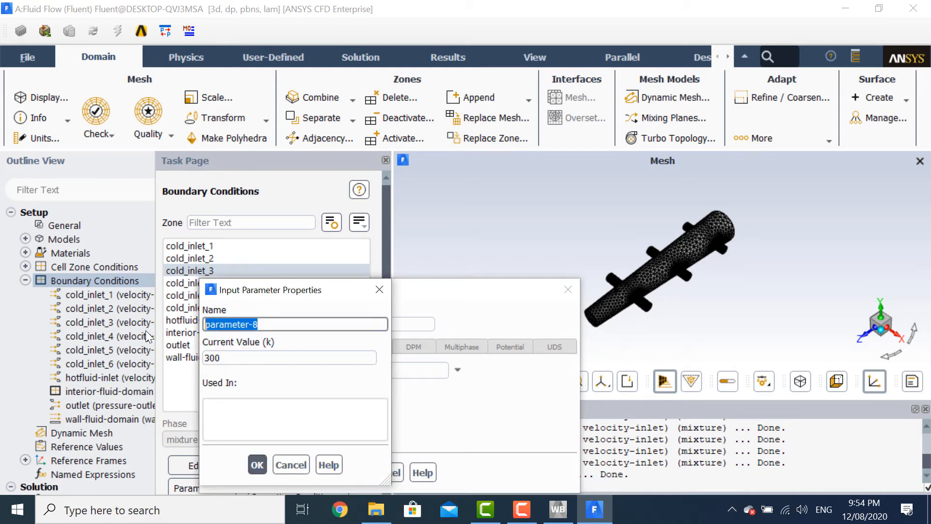
type("cold in ")
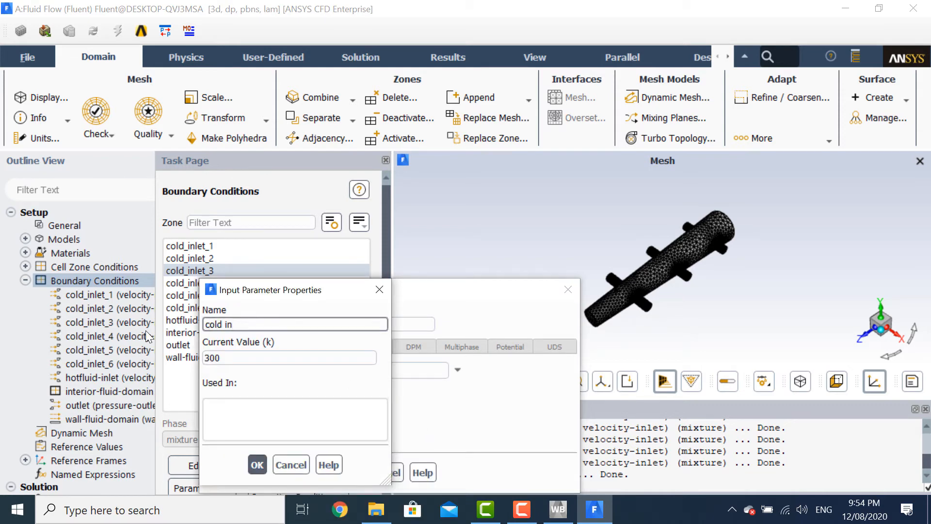
type("3 Temperature")
key("Tab")
type("290")
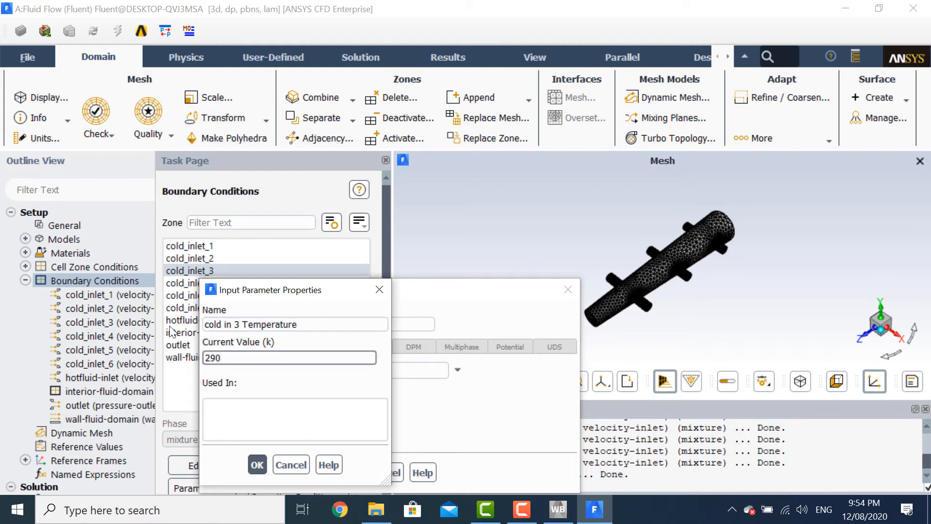
left_click(257, 464)
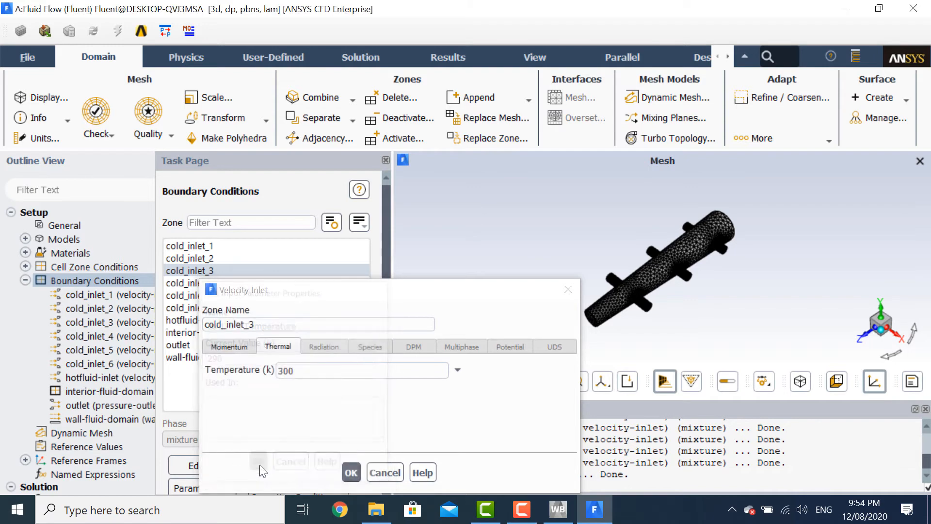
left_click(351, 472)
Assign a new input parameter named "cold in 4 Velocity" with a value of 0.003 m/s to the velocity magnitude of cold_inlet_4
left_click(196, 283)
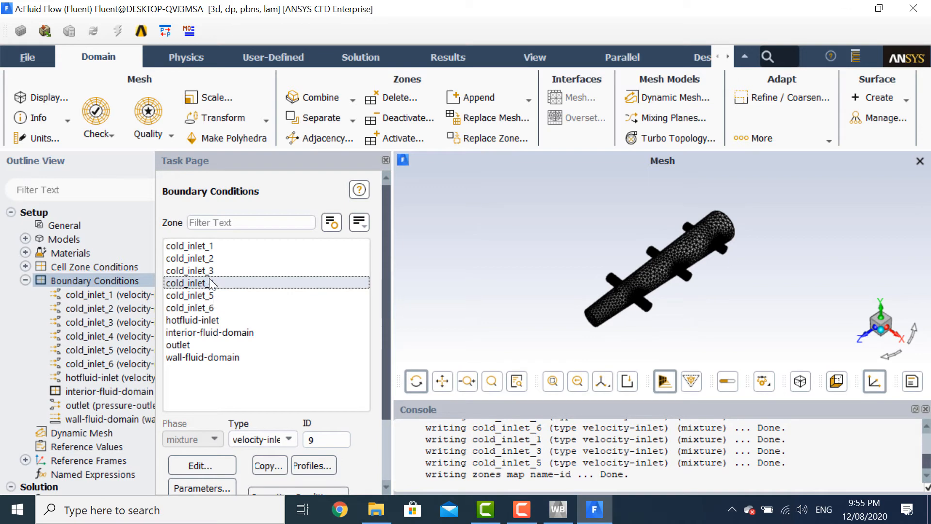
left_click(220, 457)
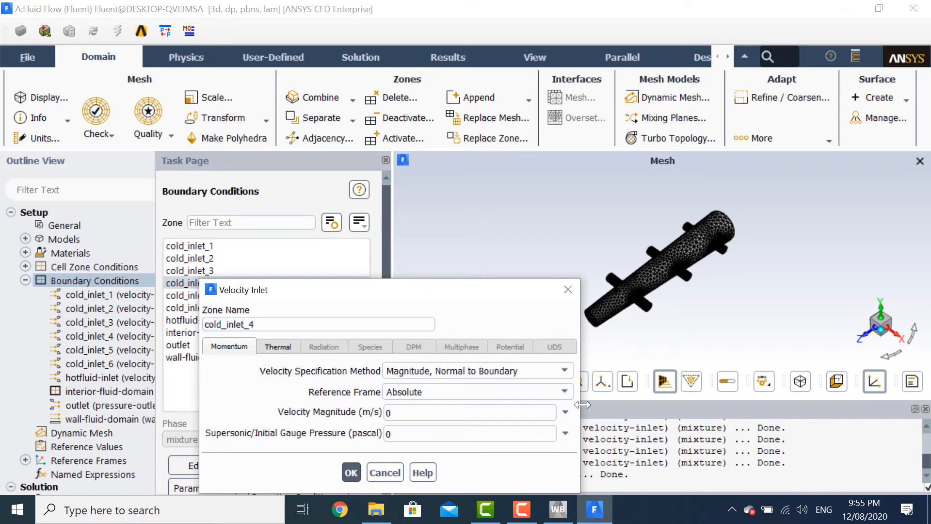
left_click(567, 410)
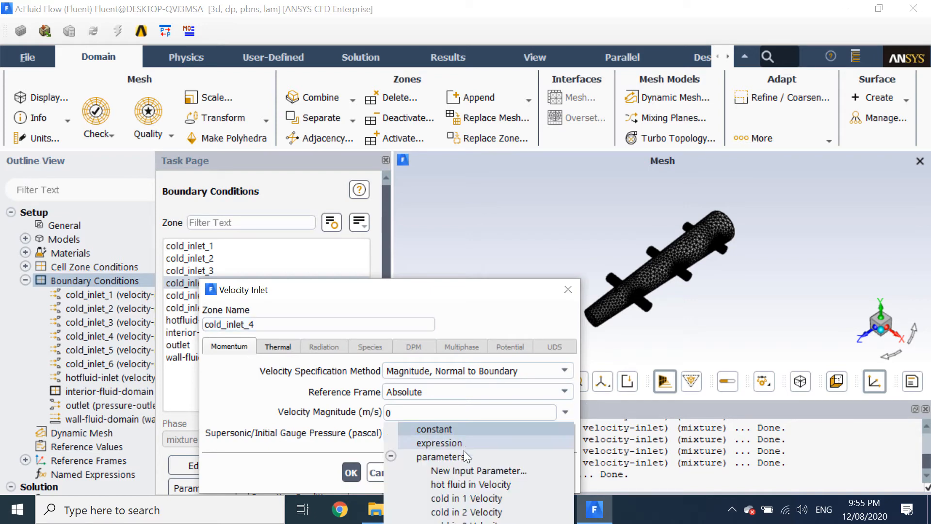
left_click(481, 467)
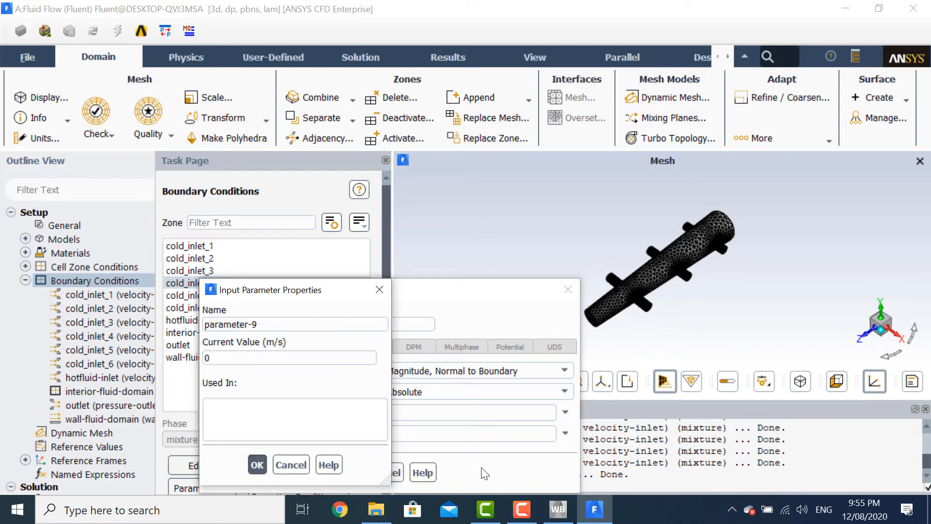
left_click(326, 328)
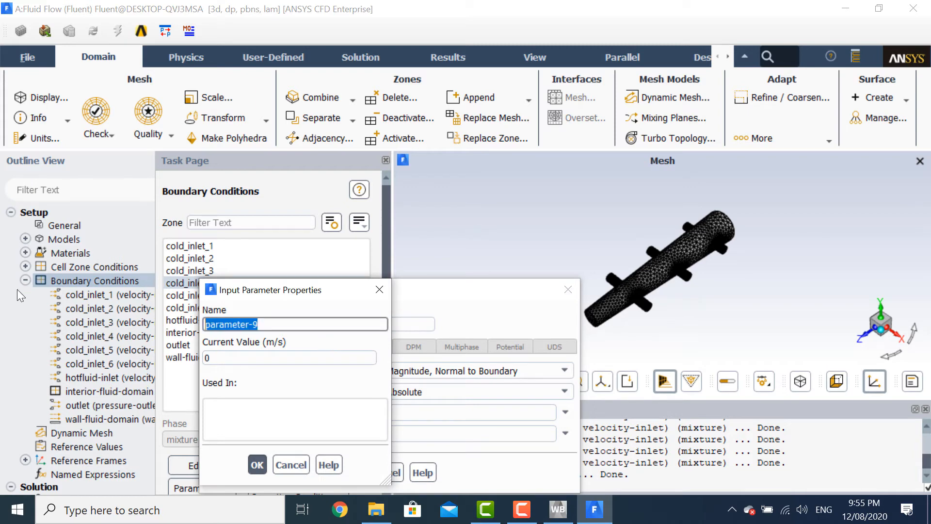
key("BackSpace")
type("cold in 4 Ve")
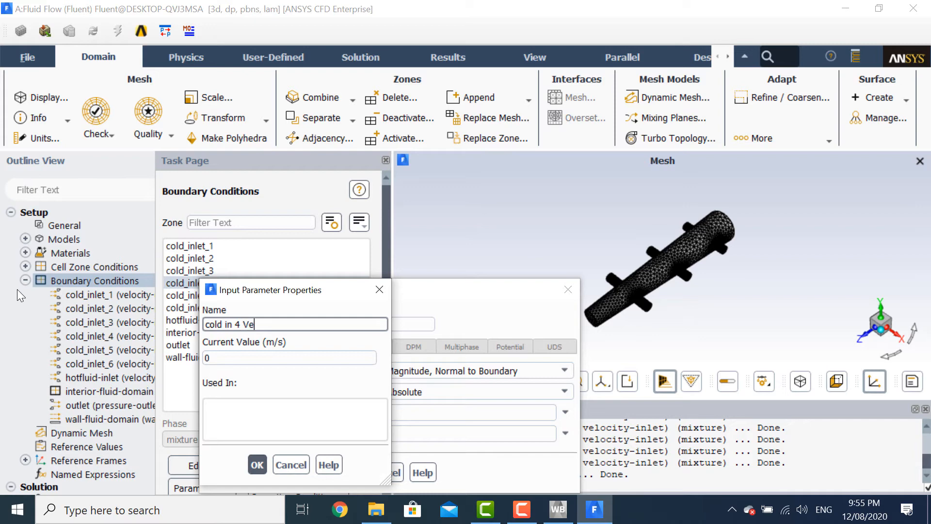
type("locity")
key("Tab")
type("0.003")
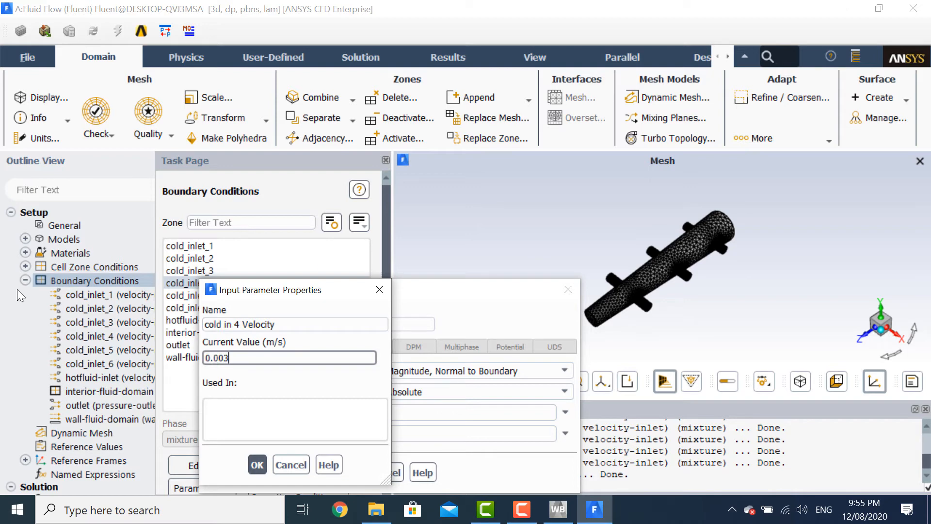
left_click(256, 464)
Assign a new input parameter named "cold in 4 Temperature" with a value of 290 K to cold_inlet_4's temperature and apply the boundary condition
left_click(278, 346)
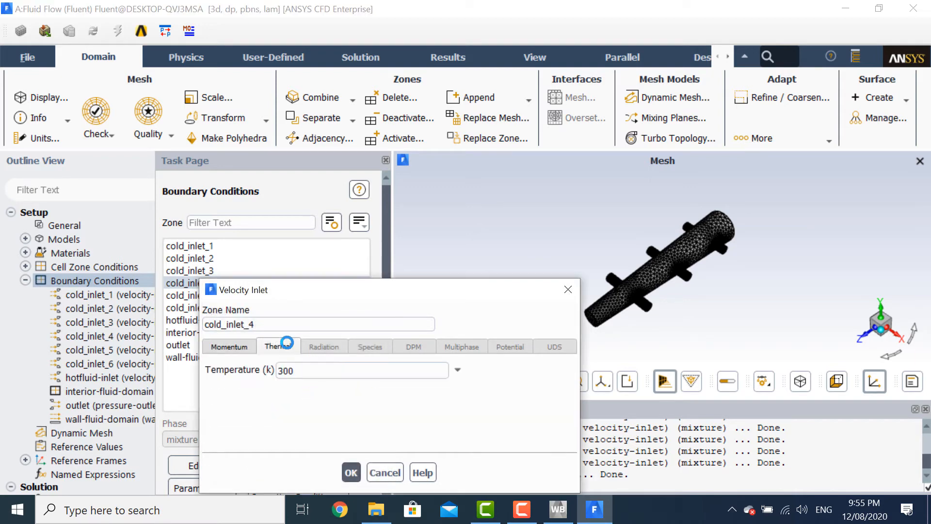
left_click(458, 371)
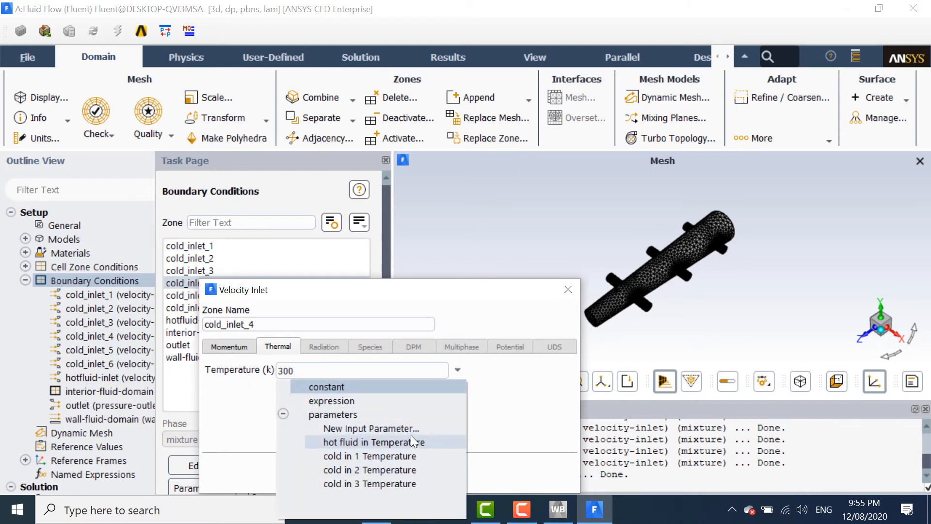
left_click(369, 428)
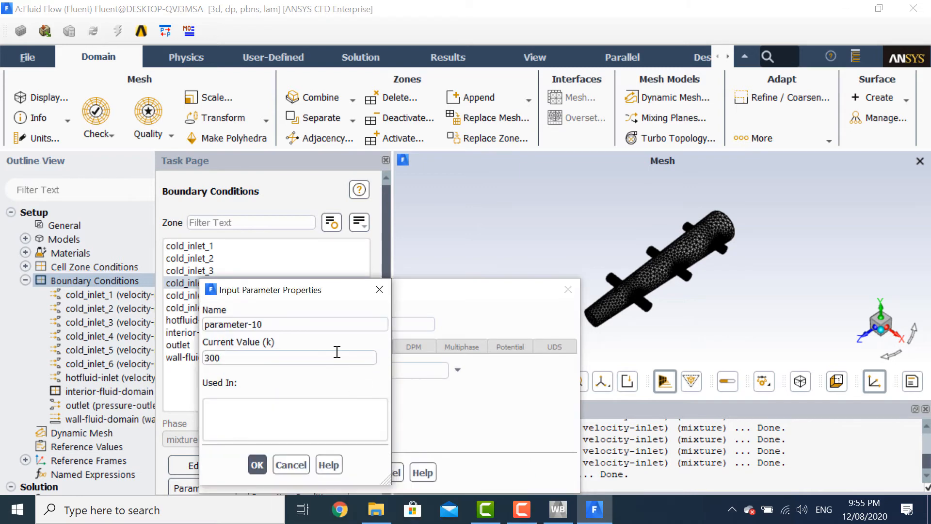
type("co")
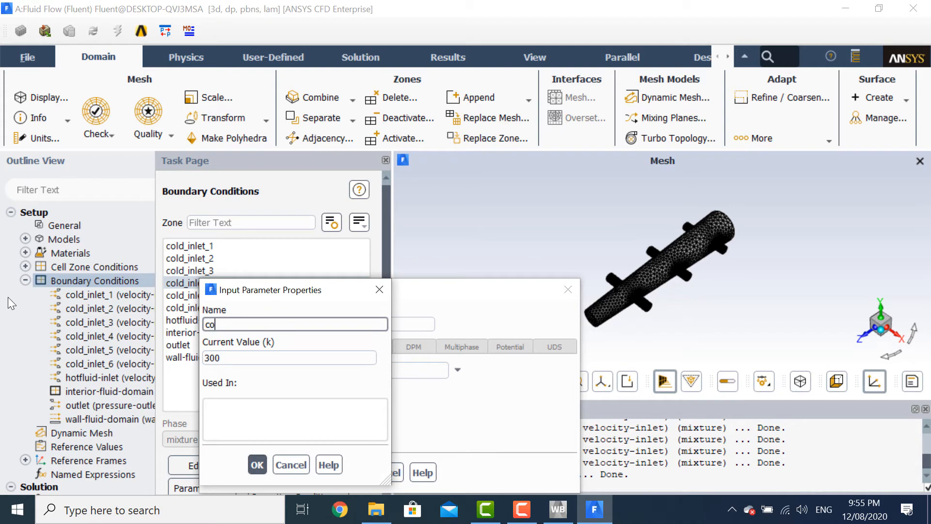
type("ld in 4 Temperature")
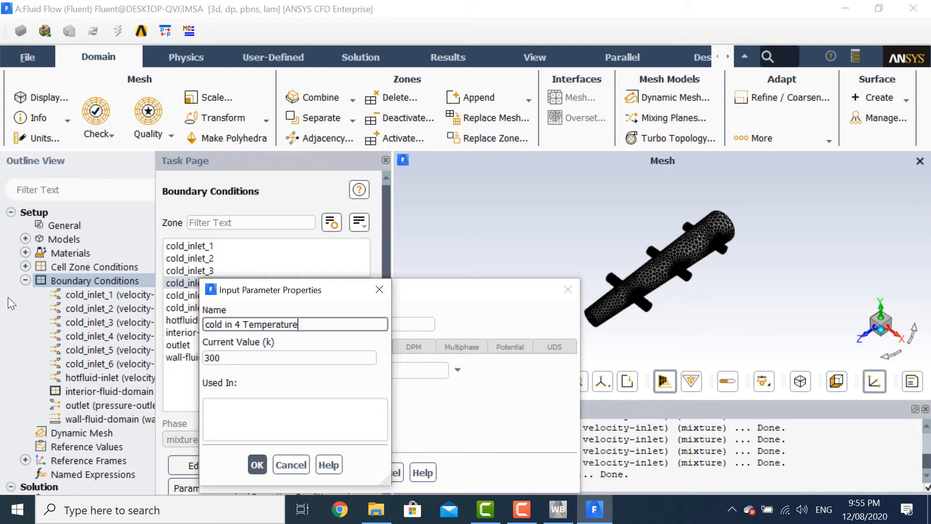
left_click(331, 359)
left_click_drag(331, 359, 179, 375)
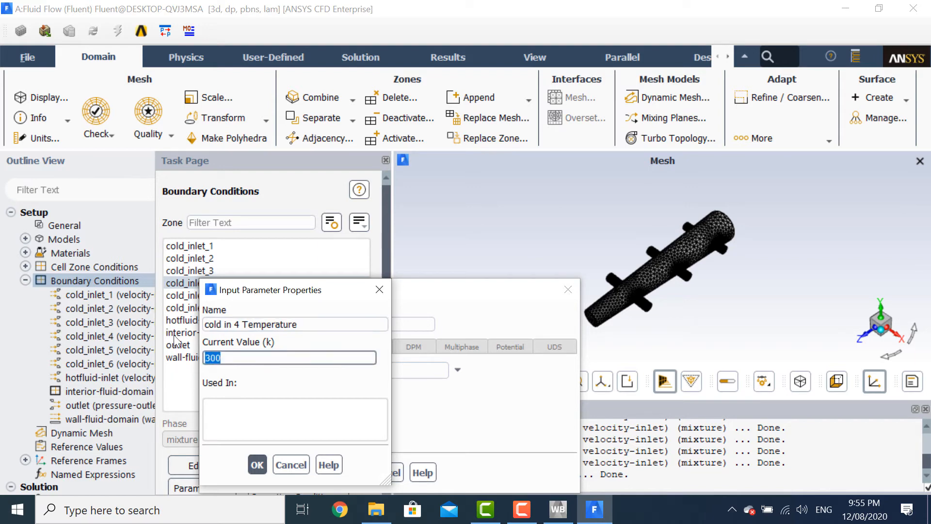
type("290")
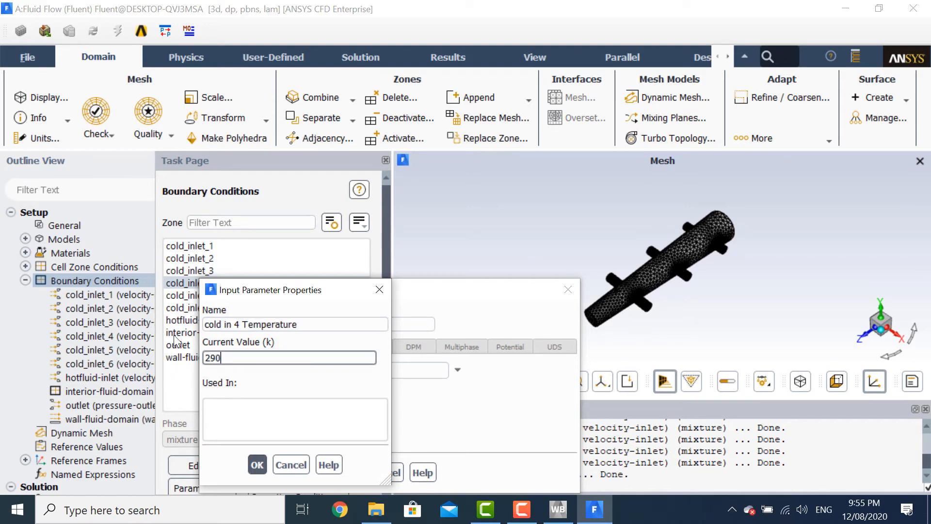
left_click(266, 463)
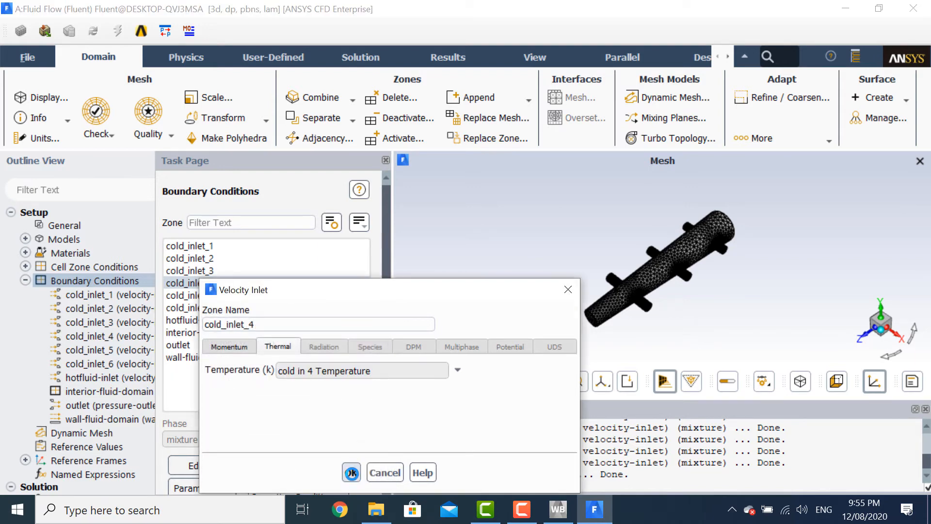
left_click(352, 473)
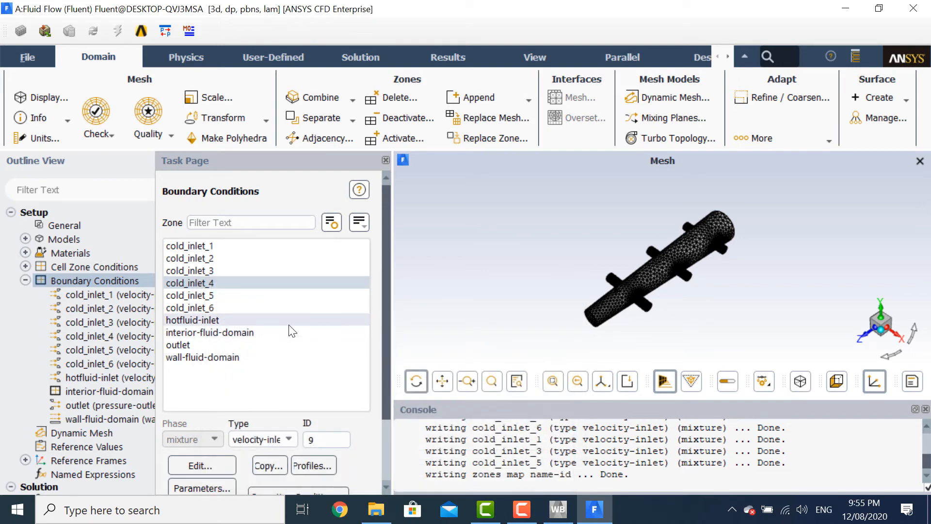
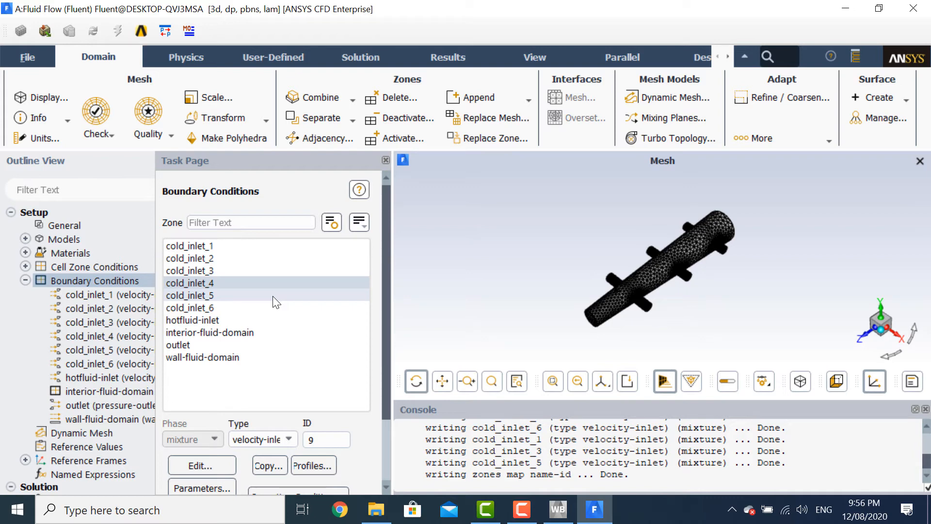
Assign a new input parameter named "cold in 5 Velocity" with a value of 0.004 m/s to the velocity magnitude of cold_inlet_5
left_click(273, 296)
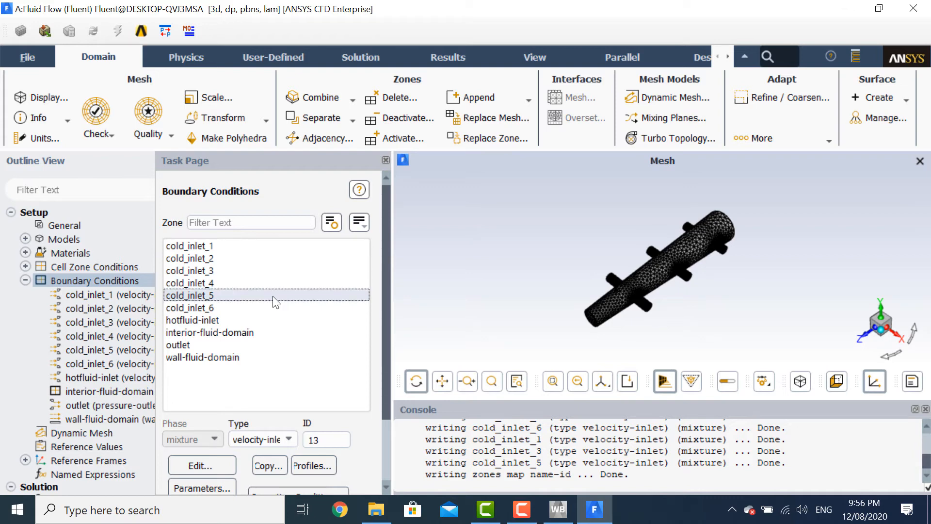
left_click(207, 467)
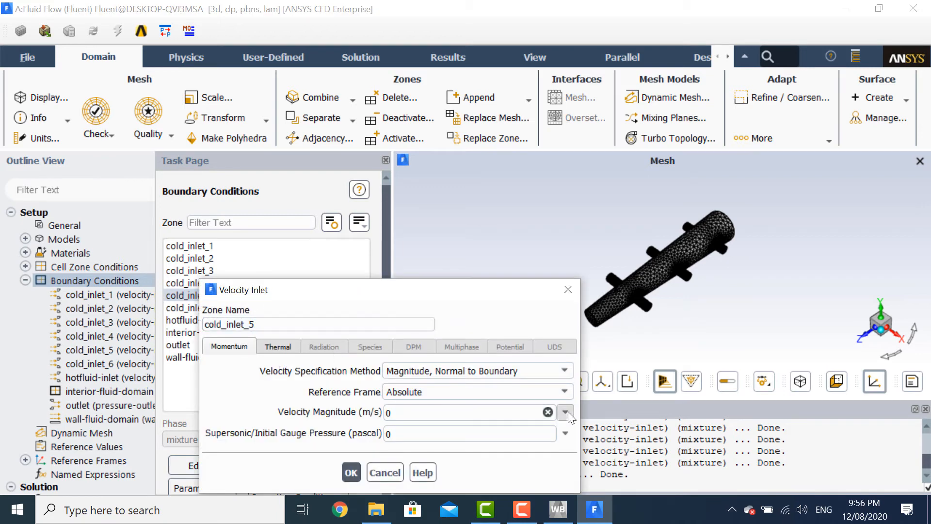
left_click(566, 412)
left_click(484, 471)
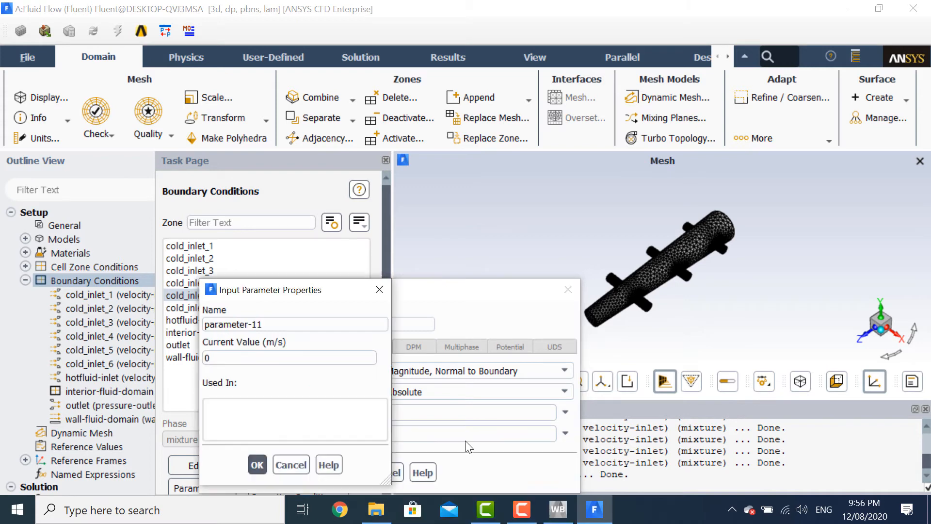
triple_click(297, 323)
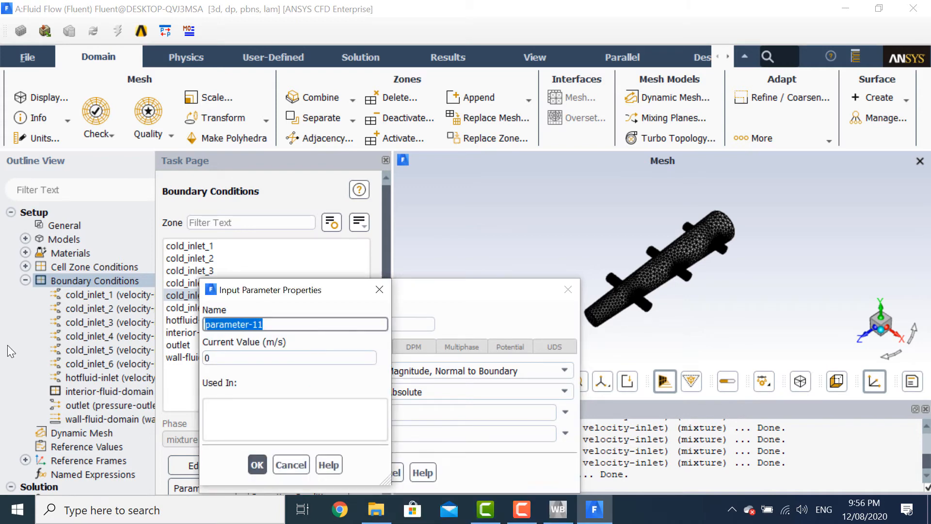
type("cold in ")
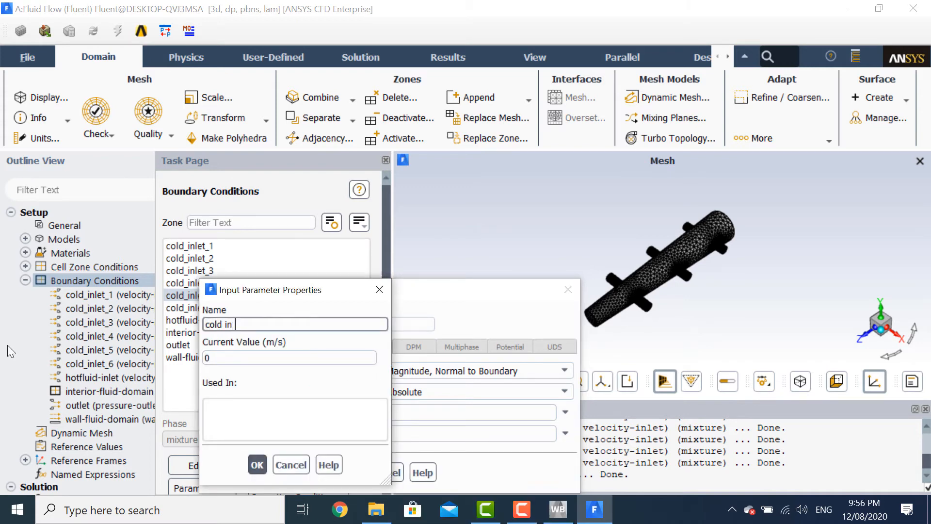
type("5 Vecl")
type("ocity")
key("Tab")
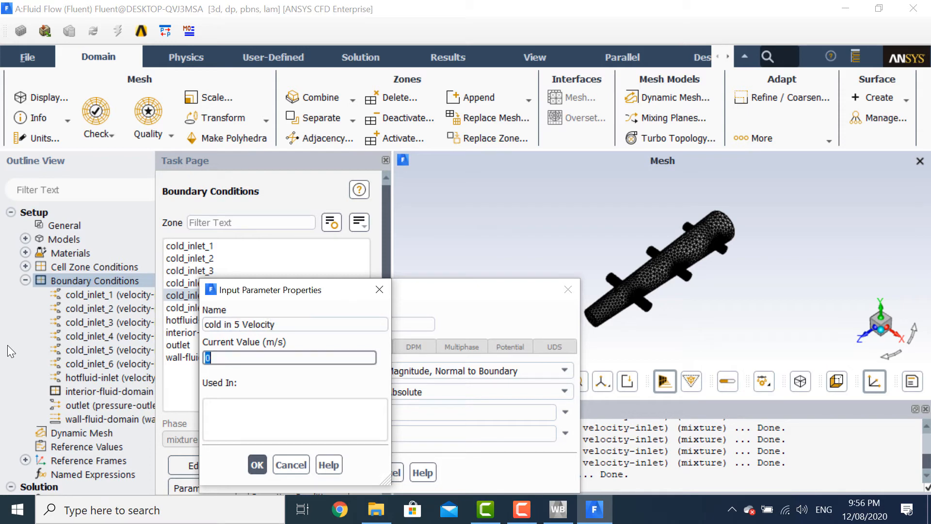
type("0.004")
left_click(256, 465)
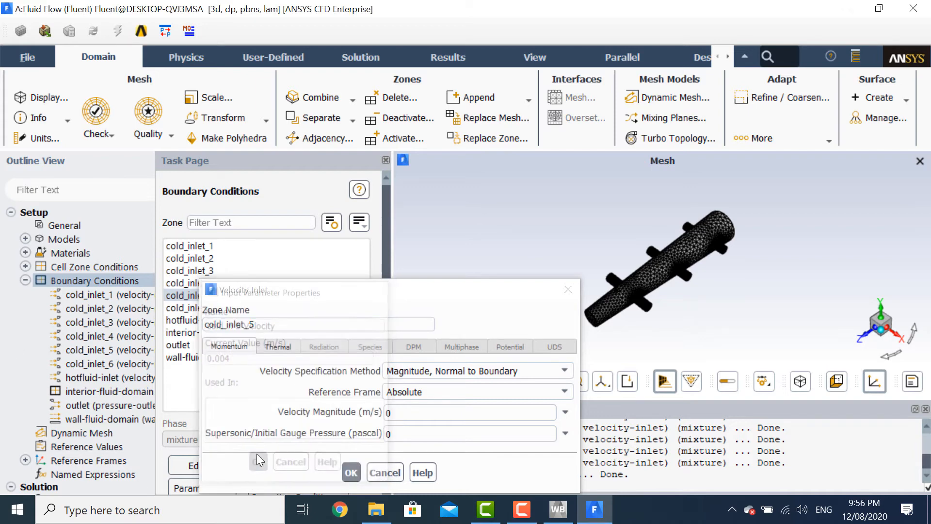
Assign a new input parameter named "cold in 5 Temperature" with a value of 280 K to cold_inlet_5's temperature and apply the boundary condition
left_click(290, 347)
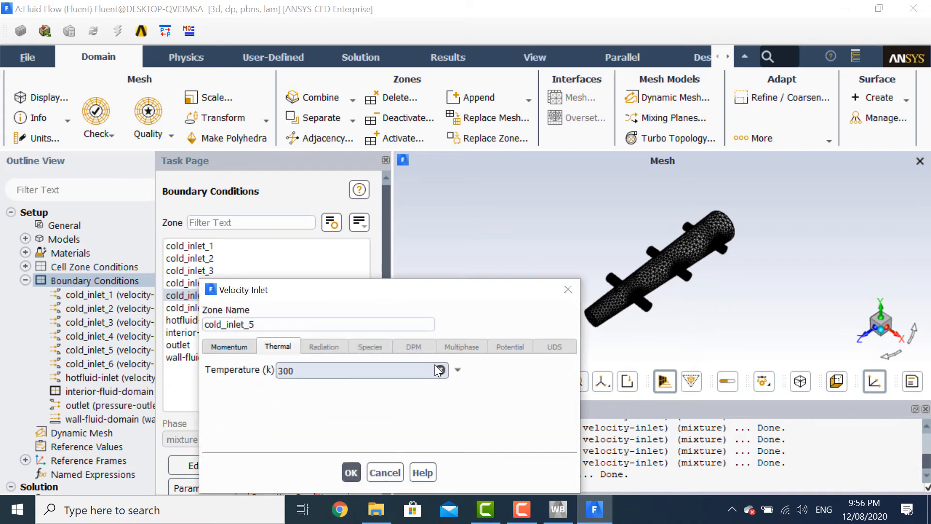
left_click(458, 370)
left_click(409, 428)
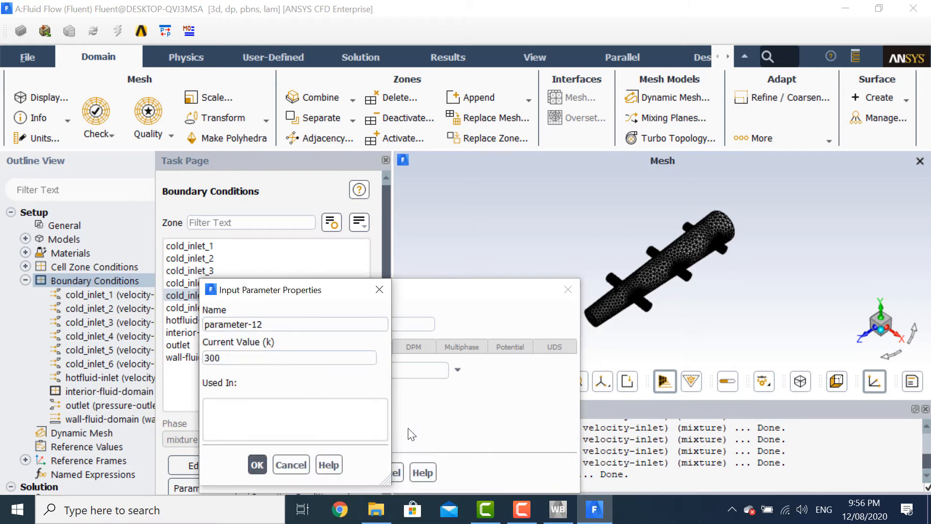
left_click_drag(317, 325, 21, 330)
type("c")
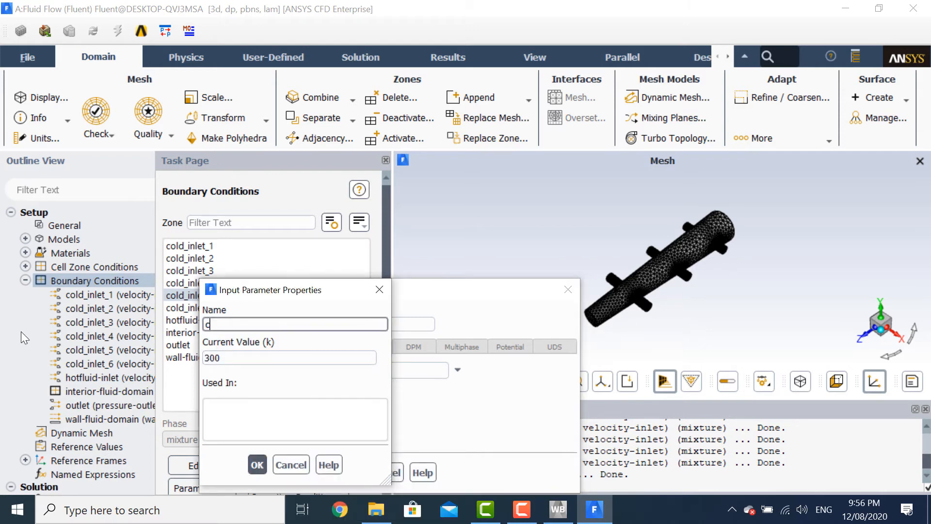
type("old in 5 Temperature")
key("Tab")
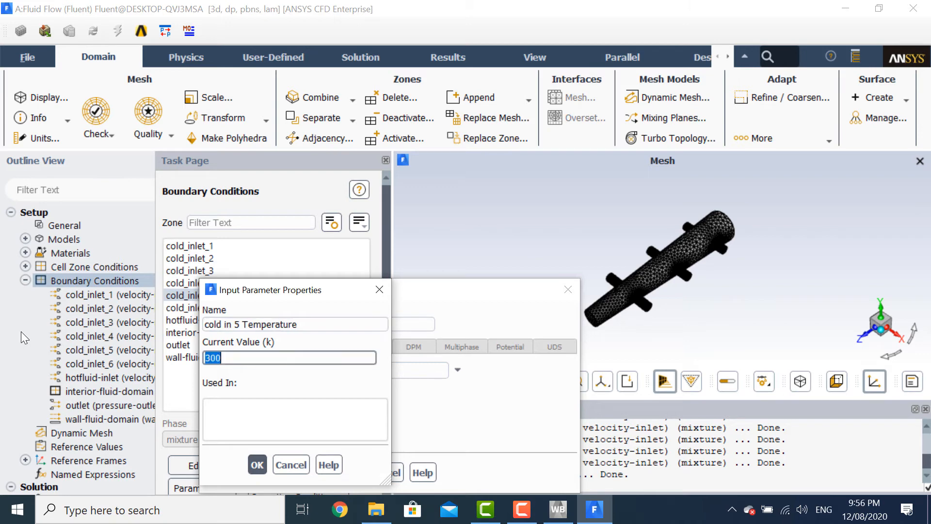
type("280")
left_click(258, 465)
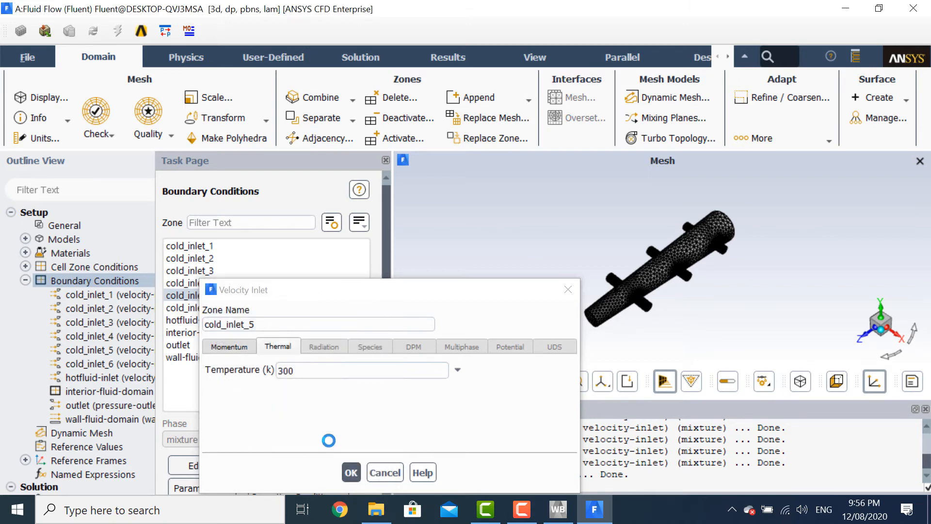
left_click(348, 473)
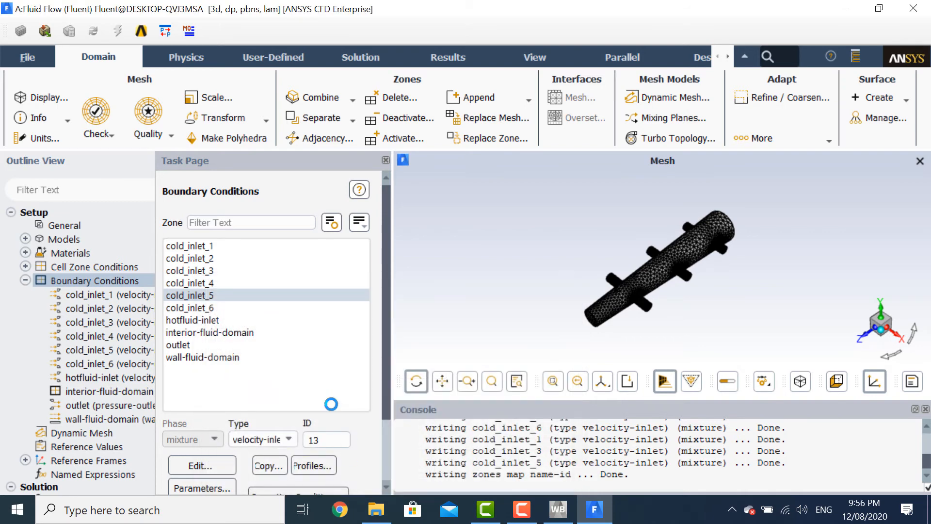
Assign a new input parameter named "cold in 6 Velocity" with a value of 0.004 m/s to the velocity magnitude of cold_inlet_6
left_click(251, 306)
left_click(222, 464)
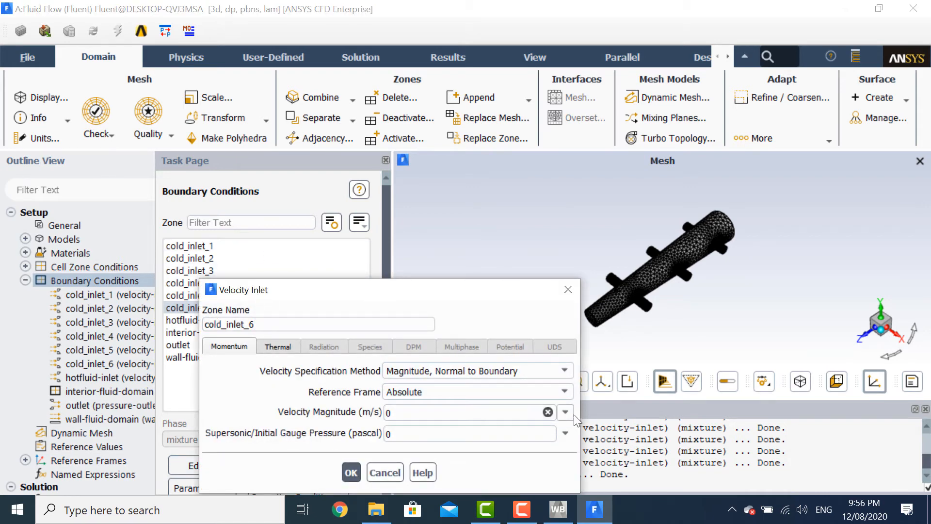
left_click(565, 413)
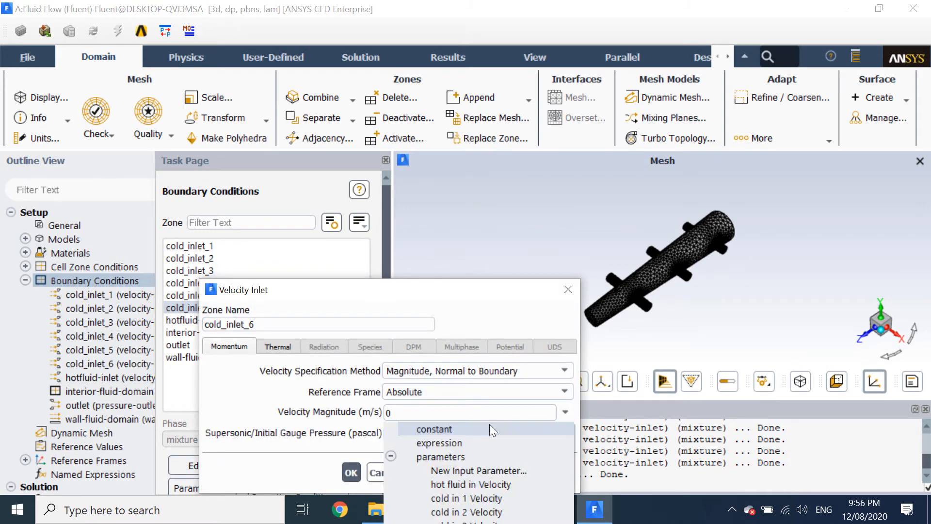
left_click(496, 471)
left_click_drag(312, 326, 42, 330)
type("c")
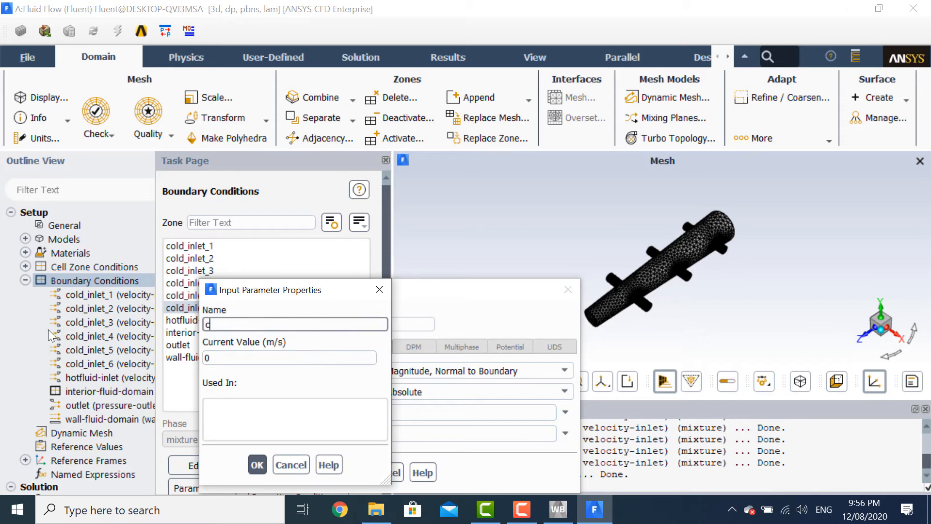
type("old in 6 Velocity")
key("Tab")
type("0.004")
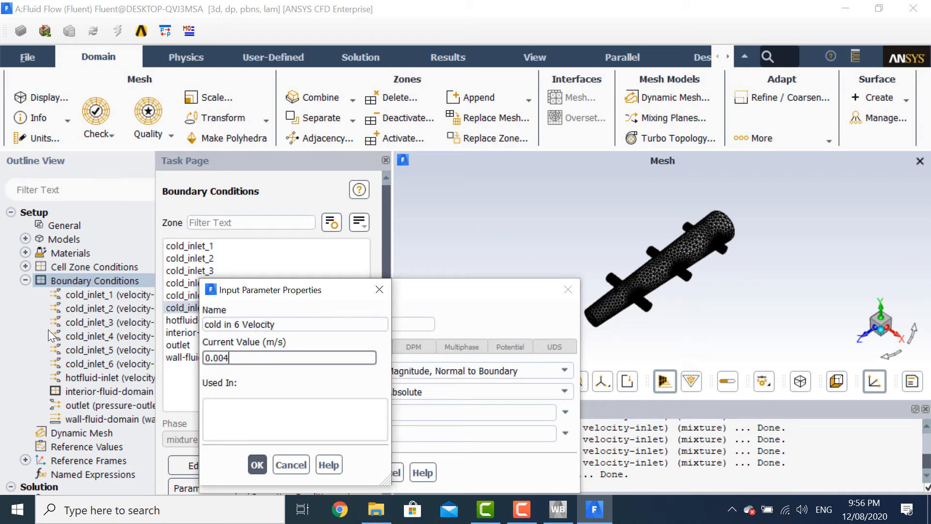
left_click(264, 467)
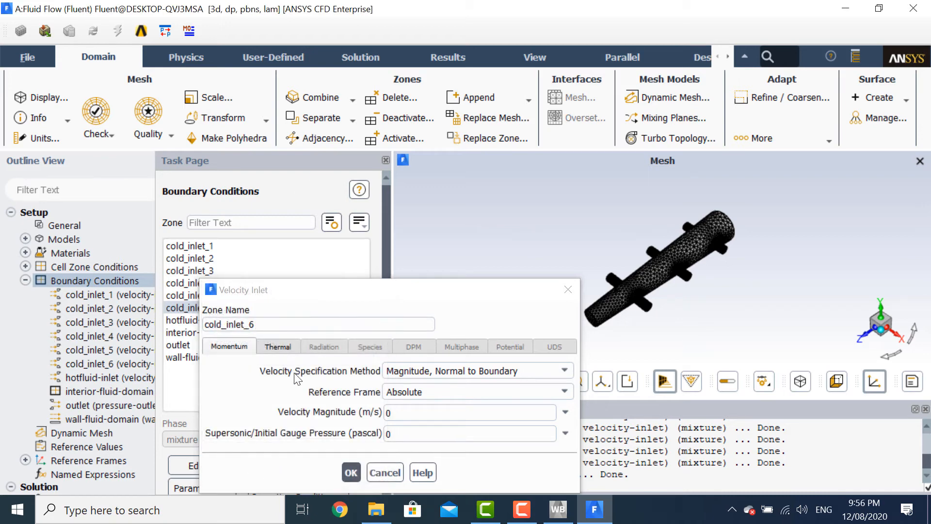
Assign a new input parameter named "cold in 6 Temperature" with a value of 280 K to cold_inlet_6's temperature and apply the boundary condition
left_click(283, 350)
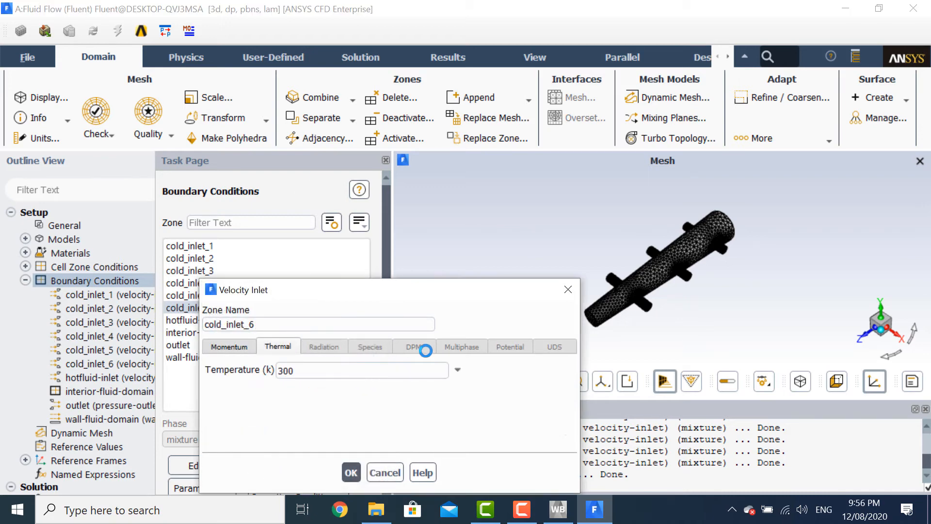
left_click(457, 370)
left_click(382, 430)
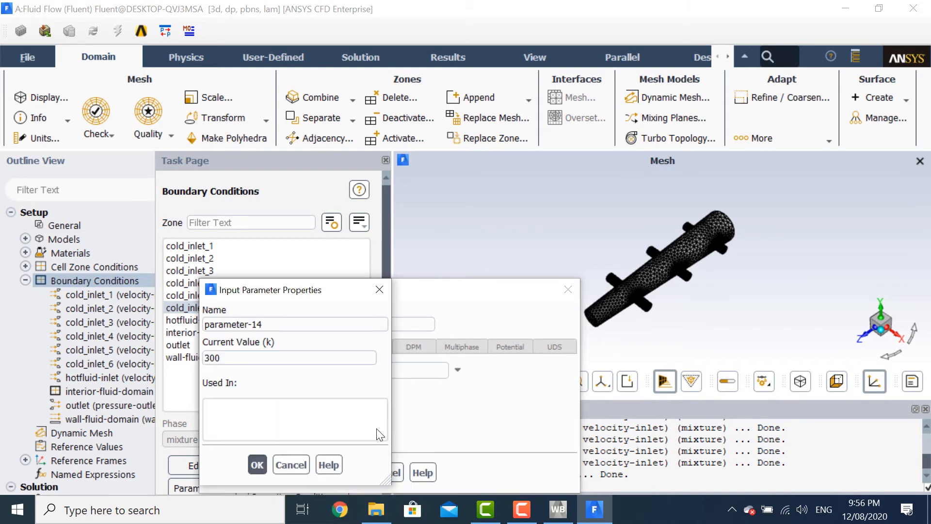
left_click_drag(280, 326, 144, 335)
type("cold")
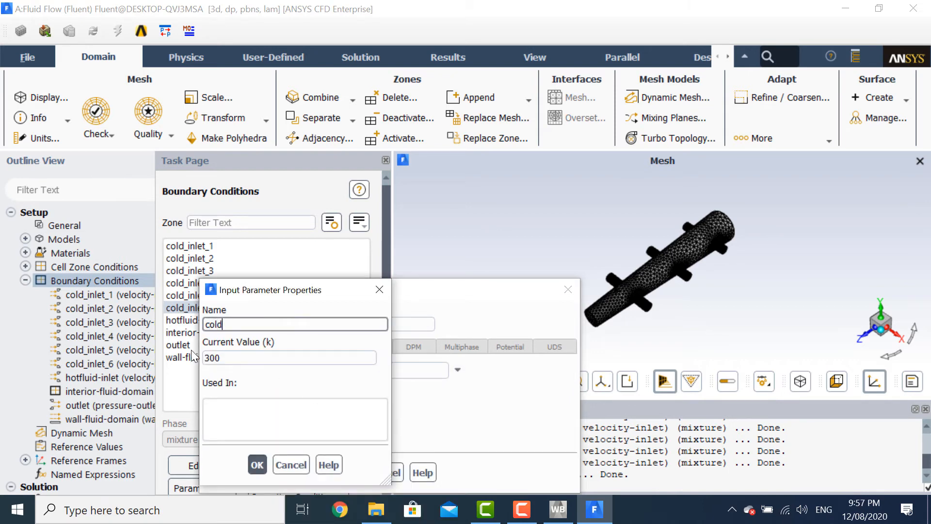
type(" in 6 Temperature")
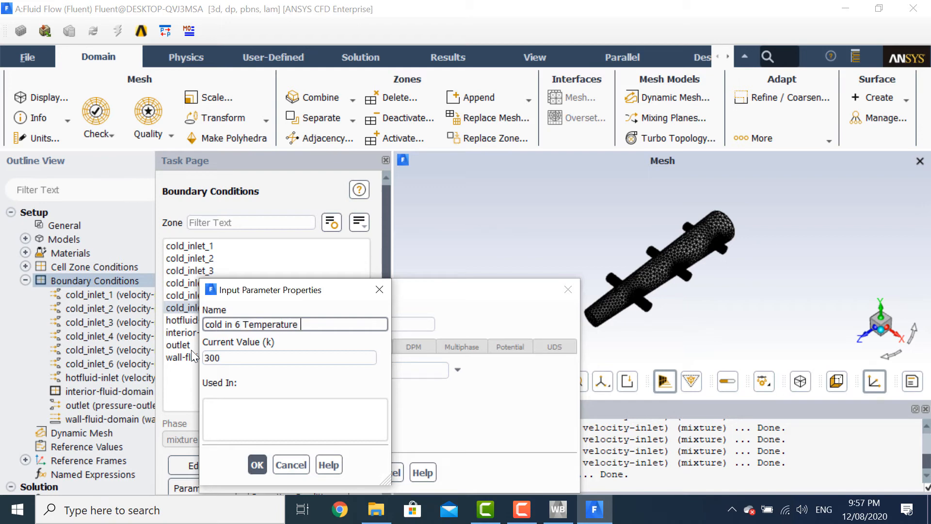
key("Tab")
type("280")
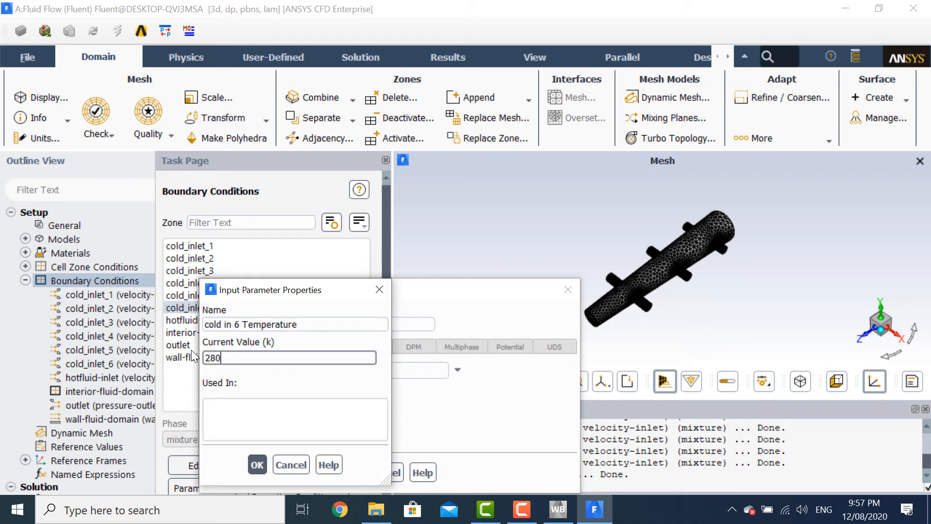
left_click(257, 463)
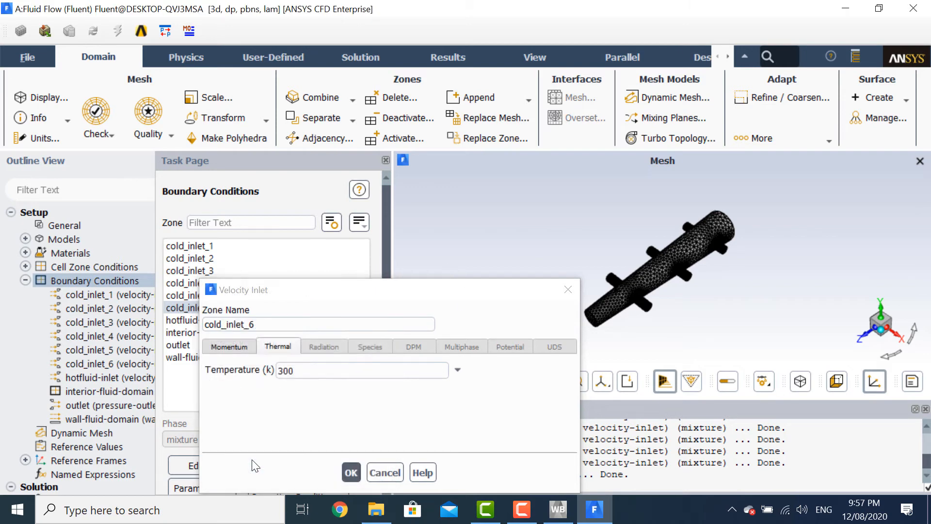
left_click(344, 471)
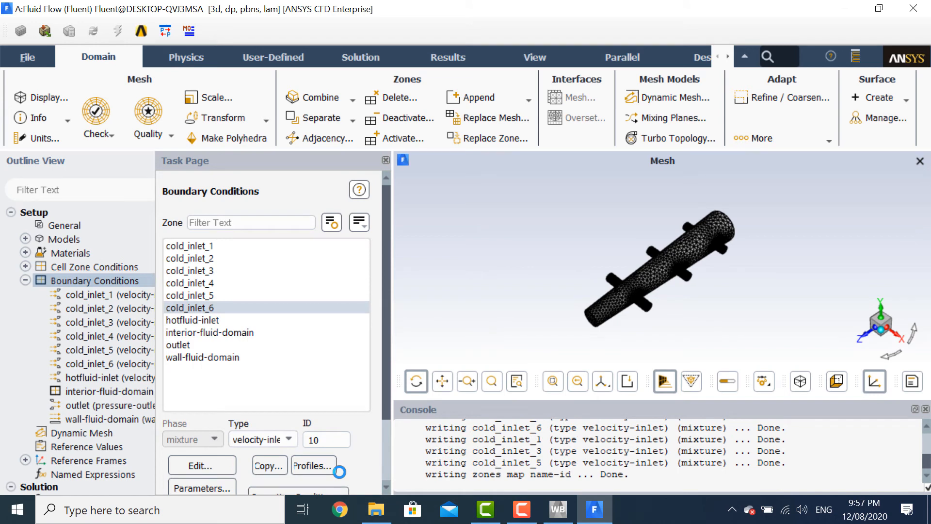
left_click(278, 332)
left_click(272, 345)
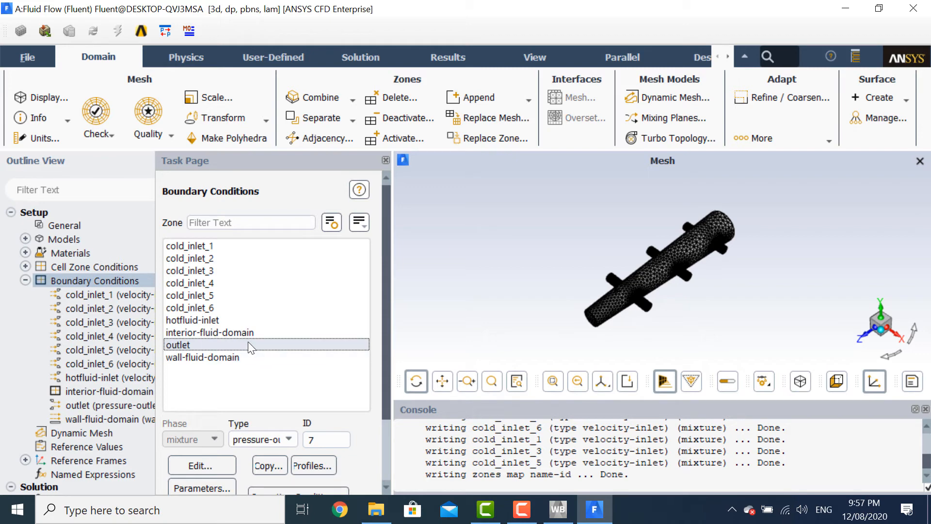
left_click(264, 356)
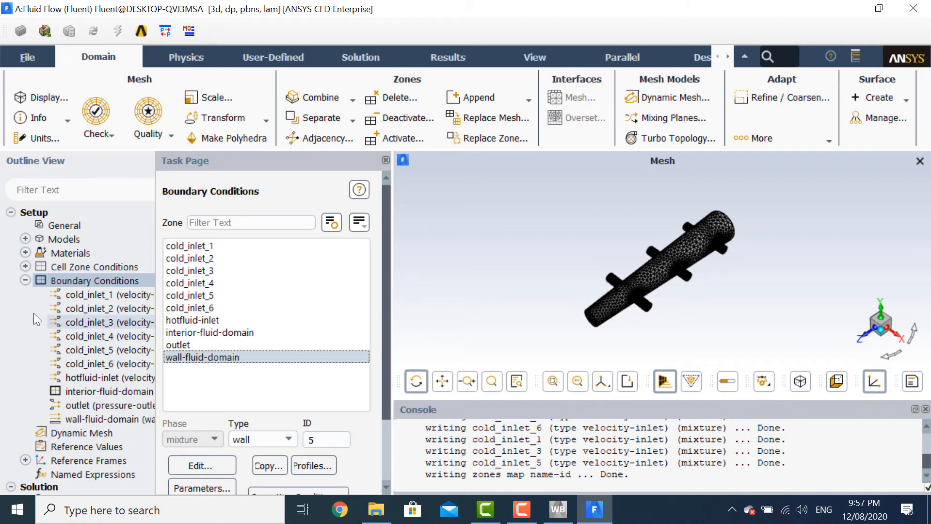
Set the solution methods to the SIMPLEC pressure-velocity coupling scheme and the Green-Gauss Cell Based gradient
left_click(25, 280)
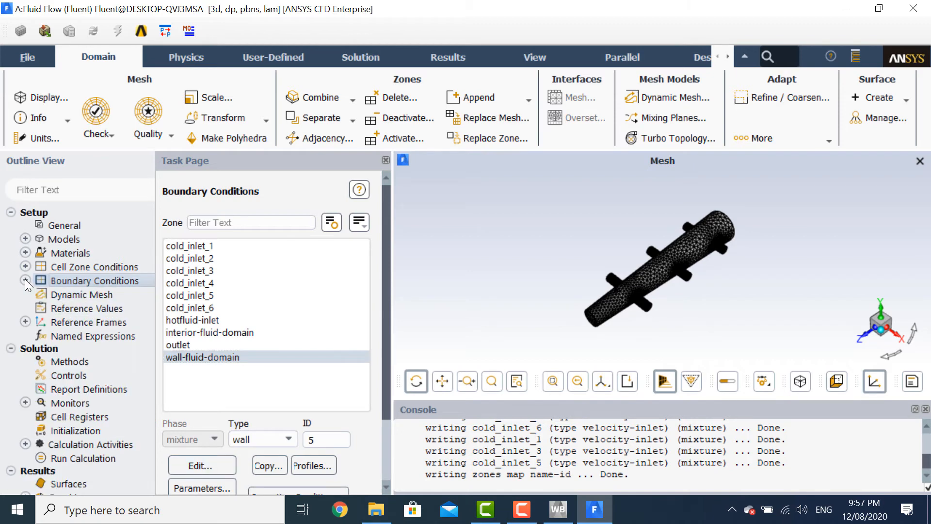
left_click(73, 363)
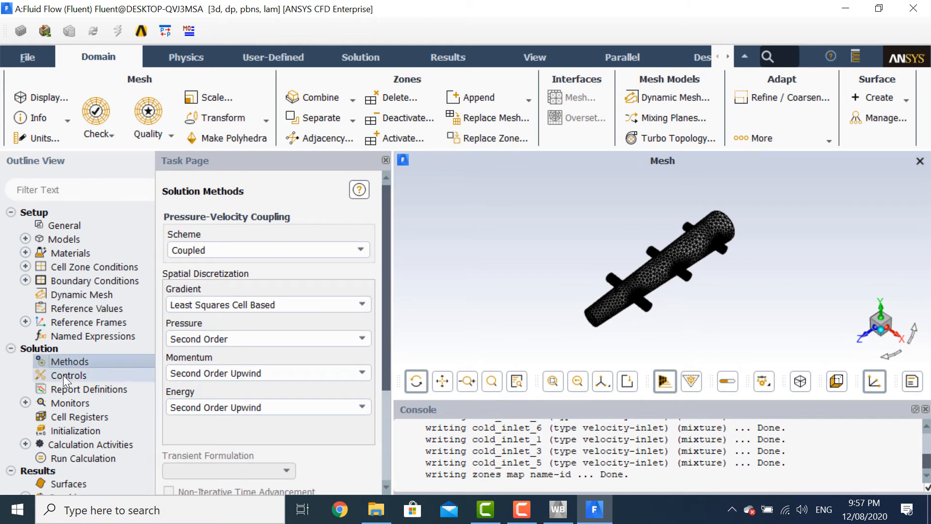
left_click(257, 253)
left_click(246, 275)
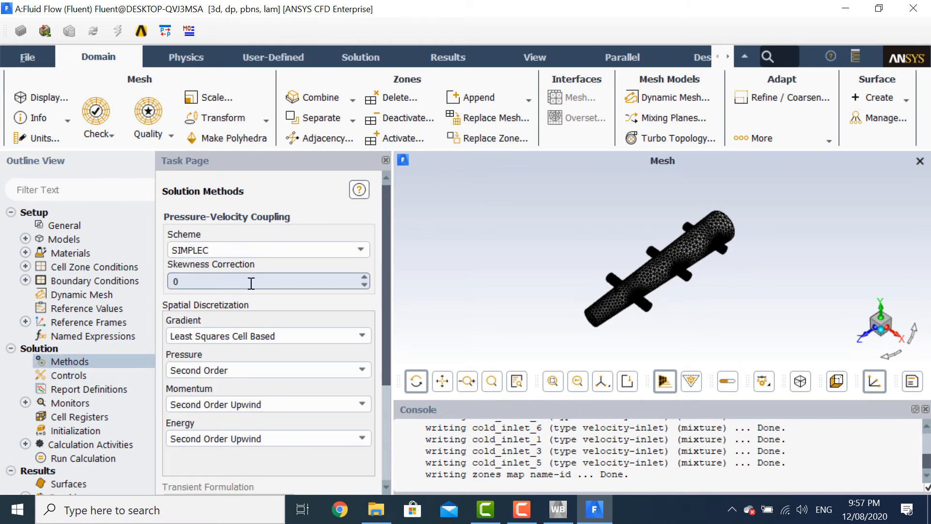
left_click(260, 337)
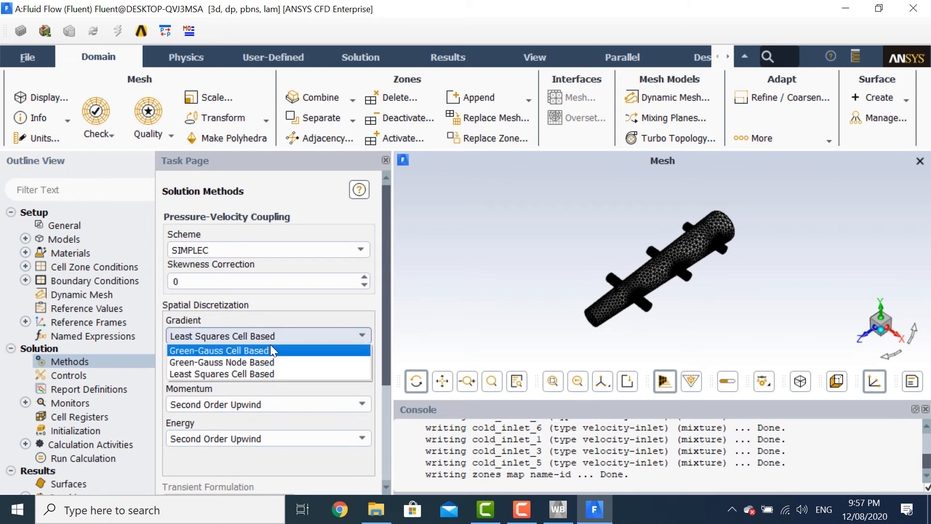
left_click(269, 346)
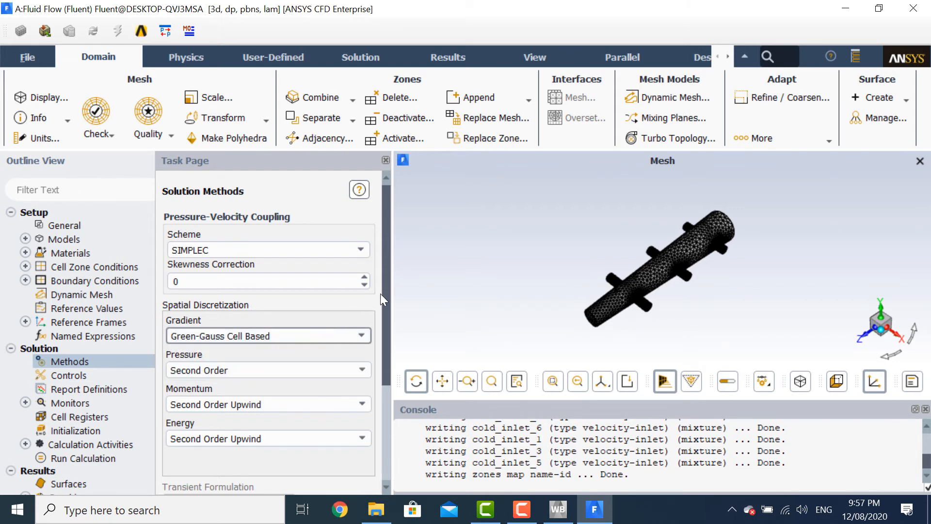
left_click_drag(385, 293, 375, 394)
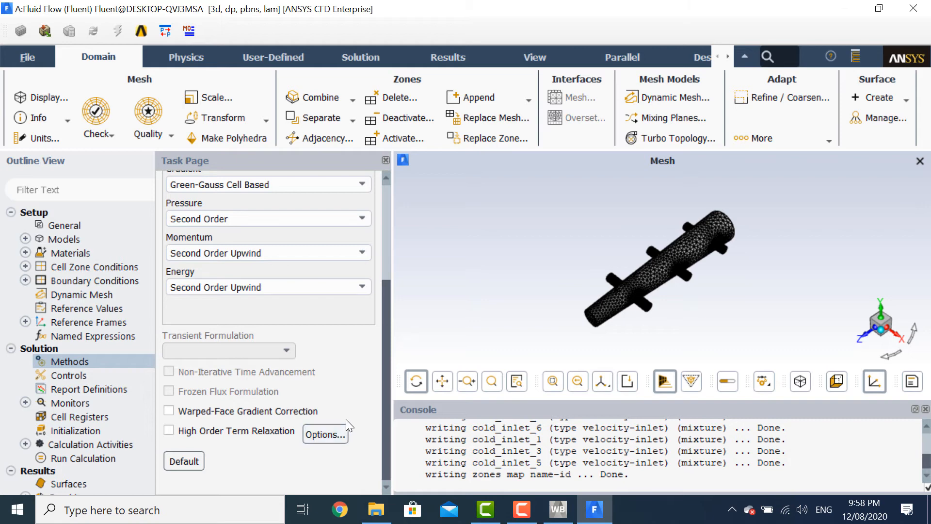
Set the residual monitors' absolute convergence criteria for continuity and the x, y and z velocities to 1e-06
left_click(25, 403)
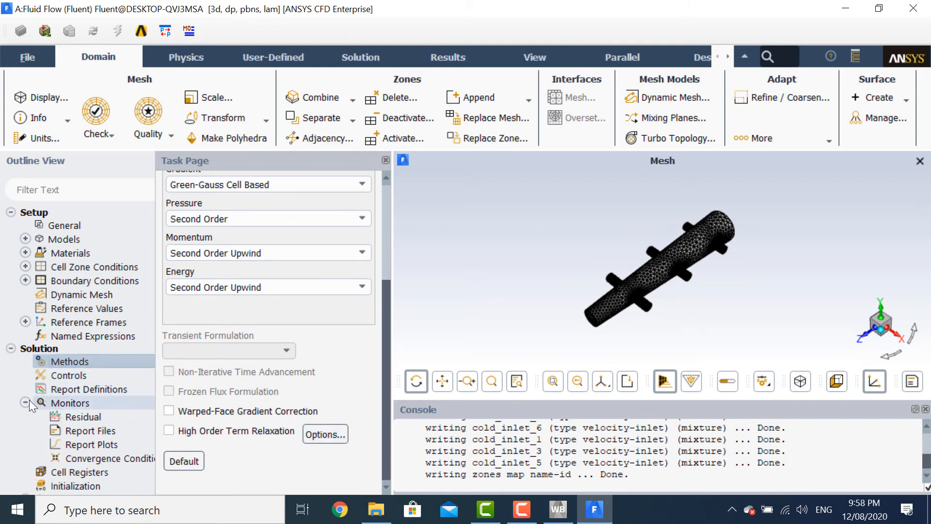
double_click(80, 416)
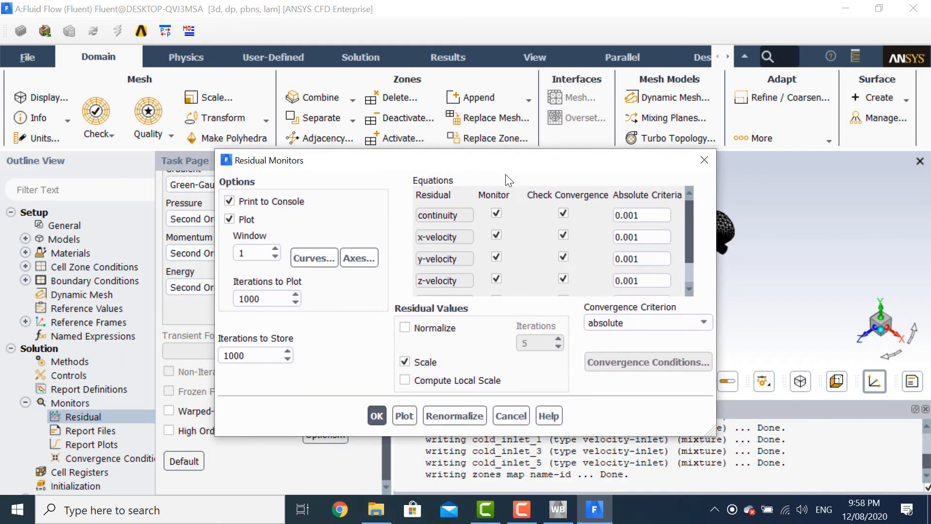
scroll(674, 255, "down", 2)
left_click(656, 270)
left_click_drag(655, 269, 587, 264)
key("ctrl+c")
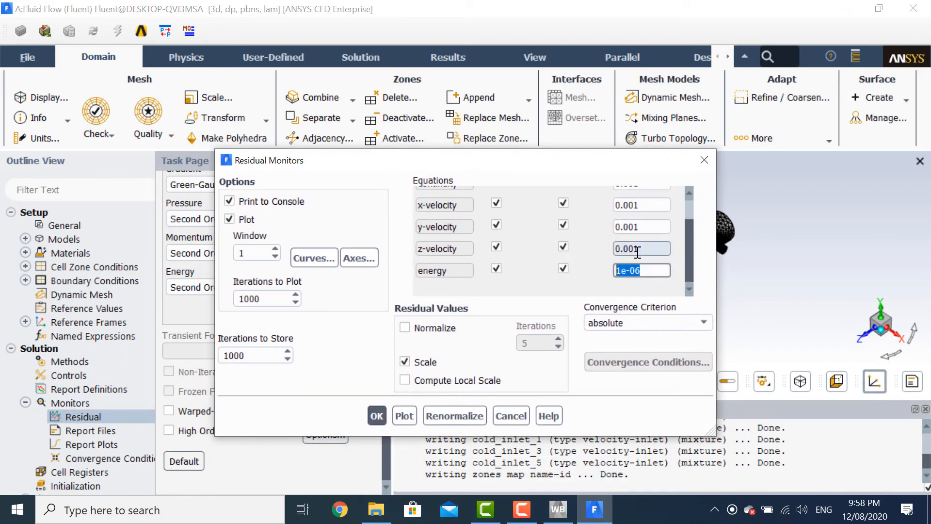
left_click_drag(647, 249, 601, 249)
key("ctrl+v")
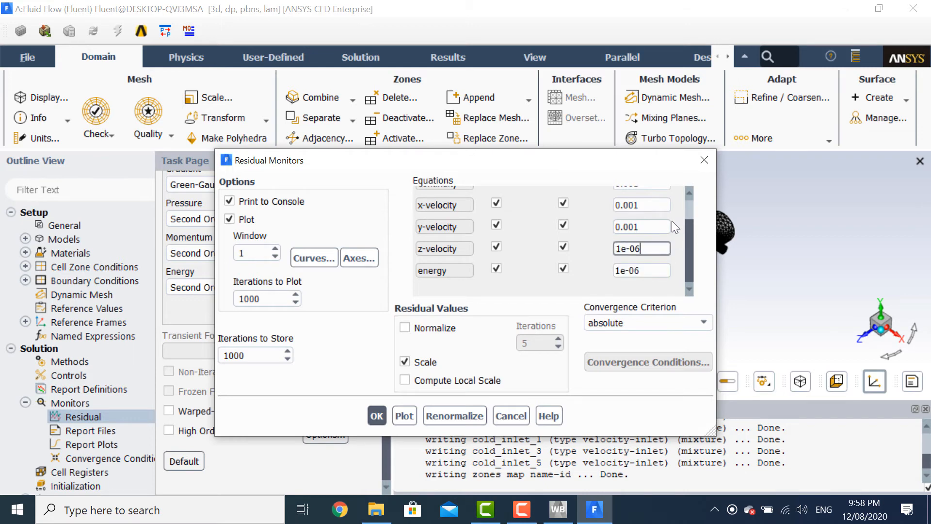
left_click_drag(669, 227, 604, 227)
key("ctrl+v")
left_click_drag(666, 204, 599, 216)
key("ctrl+v")
scroll(599, 269, "up", 1)
key("ctrl+v")
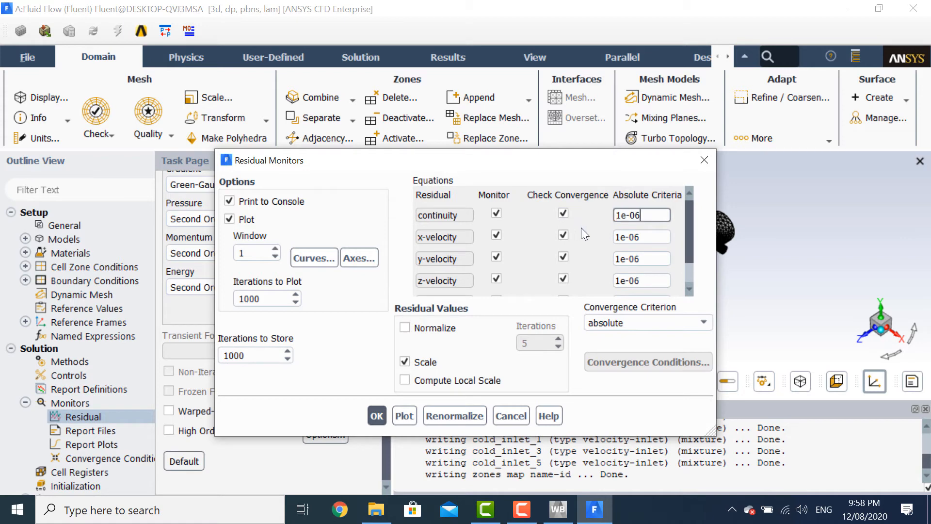
scroll(581, 228, "down", 1)
left_click(379, 414)
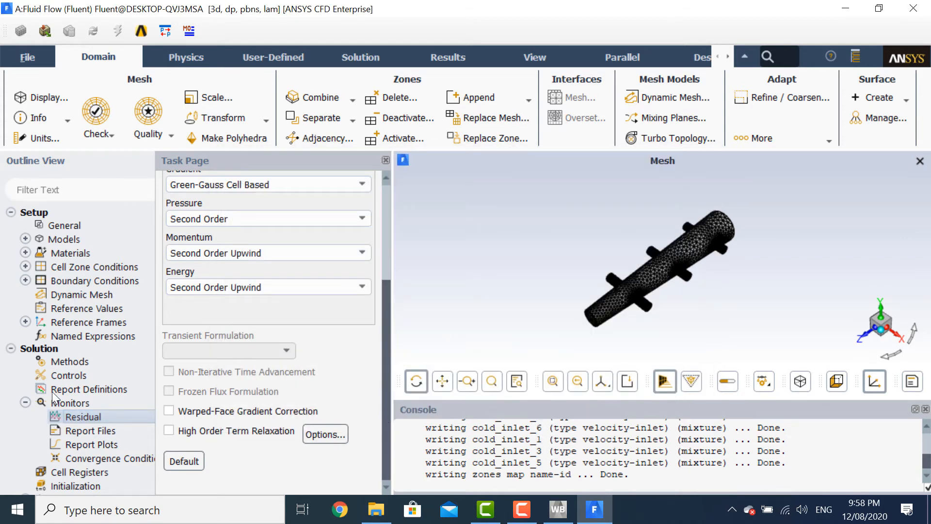
Initialize the solution with hybrid initialization
left_click(24, 402)
double_click(53, 427)
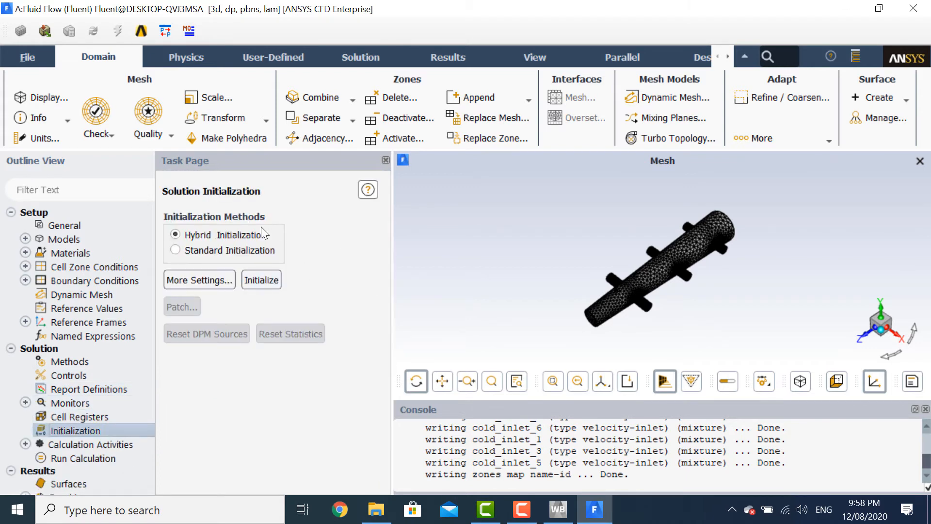
left_click(265, 285)
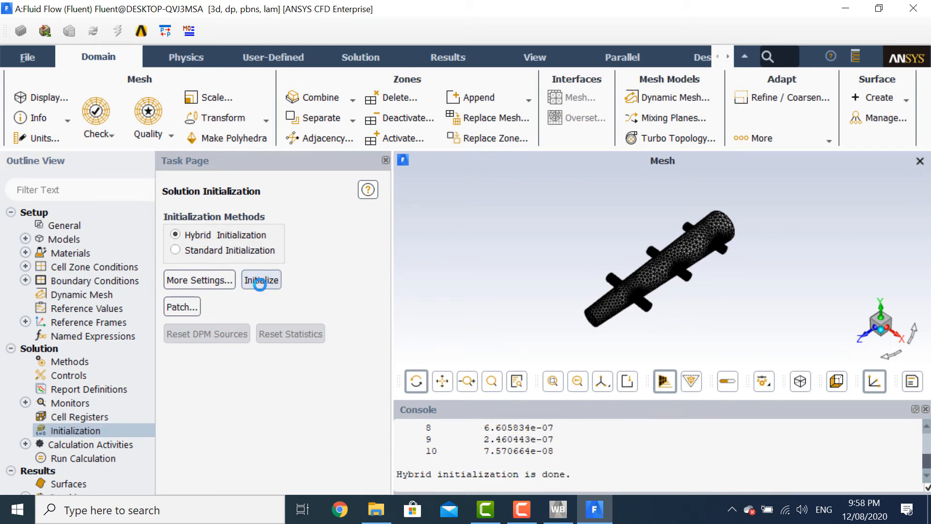
Run the calculation with 1000 iterations and dismiss the completion notice
left_click(106, 457)
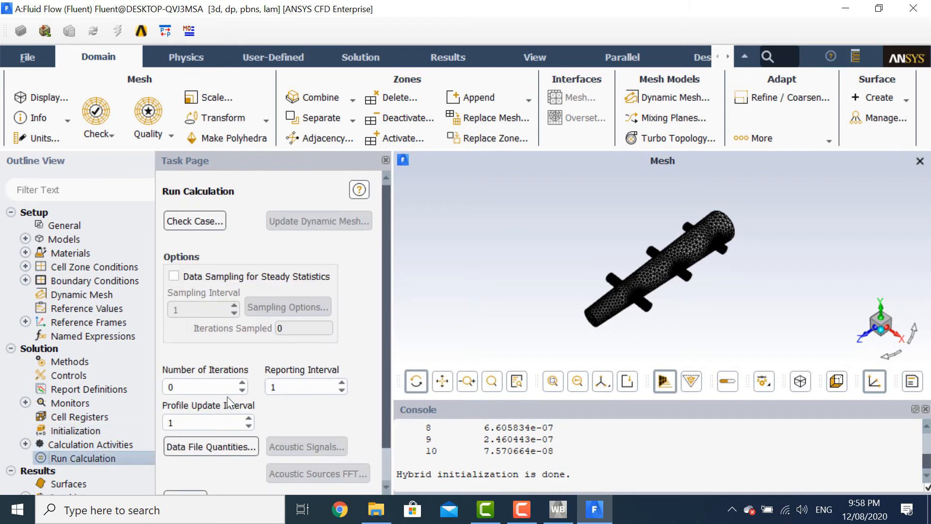
left_click_drag(207, 390, 79, 399)
type("1000")
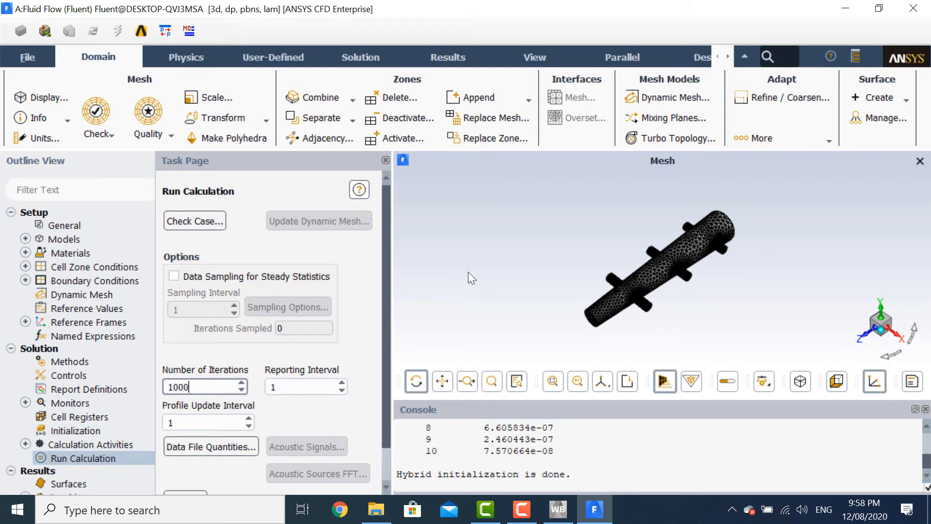
scroll(291, 369, "down", 2)
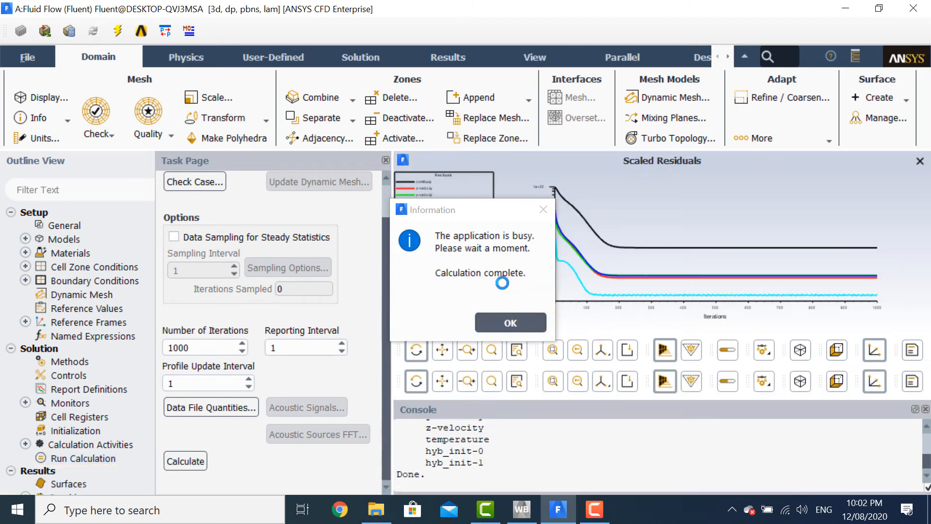
left_click(526, 320)
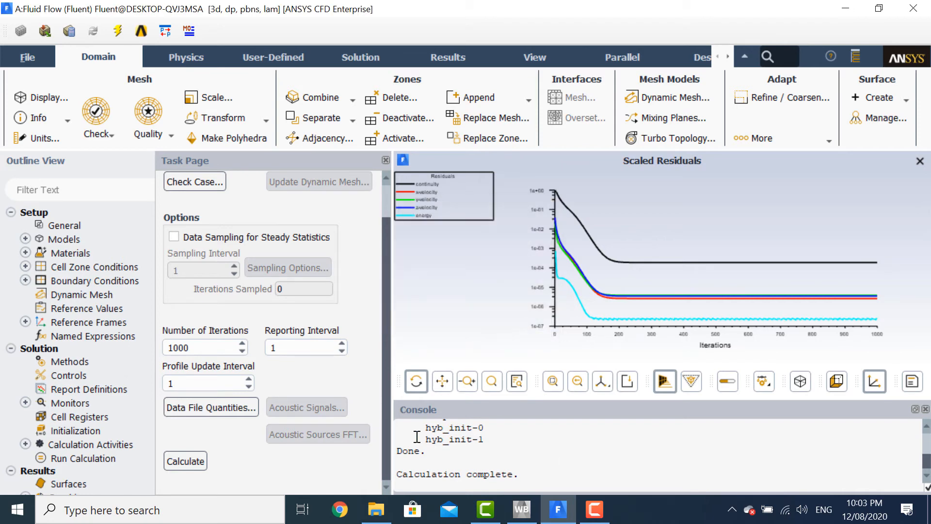
Close Fluent and open the fluid flow system's Results in CFD-Post from the Workbench project
left_click(913, 8)
left_click(459, 271)
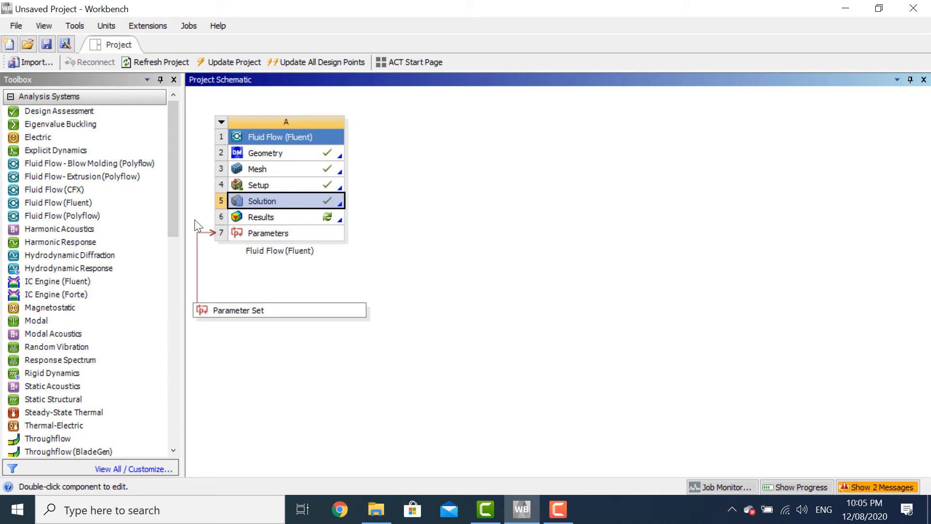
double_click(260, 217)
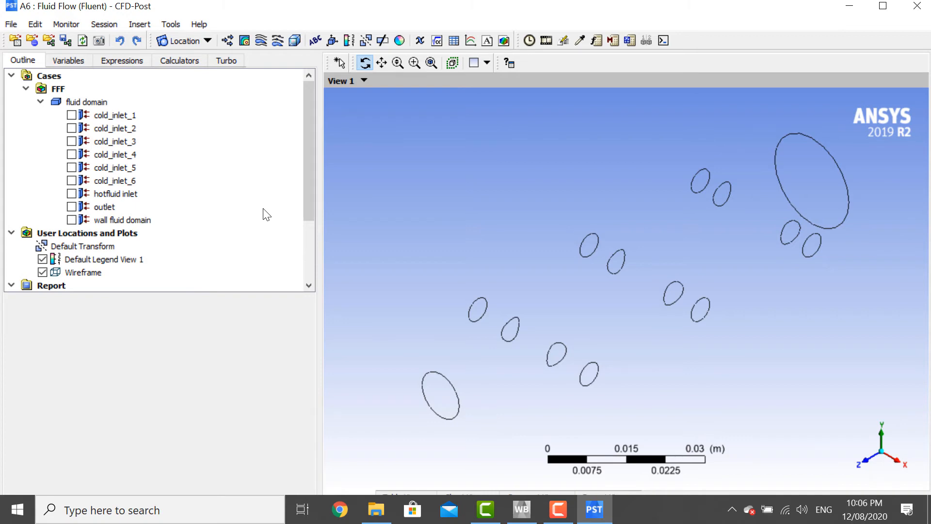
Insert a plane location through all domains using the ZX Plane method at Y = 0.0 m
left_click(196, 42)
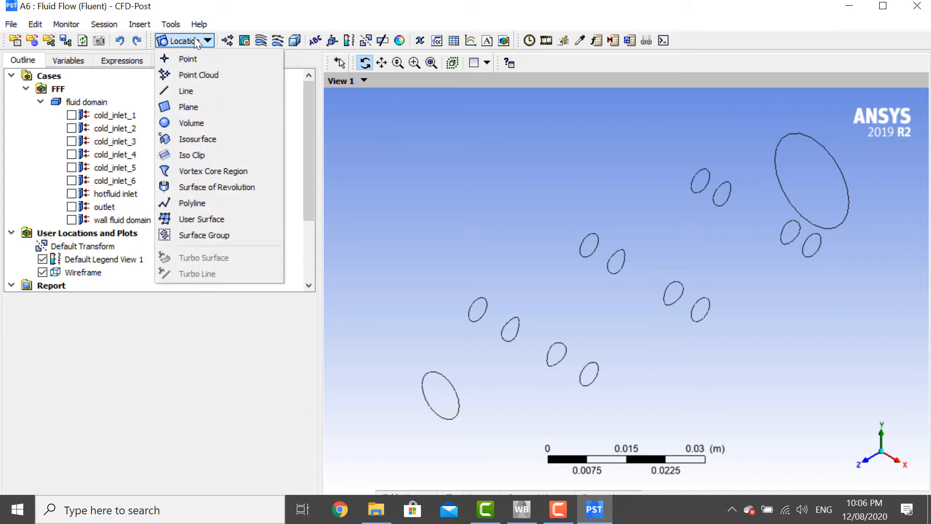
left_click(188, 107)
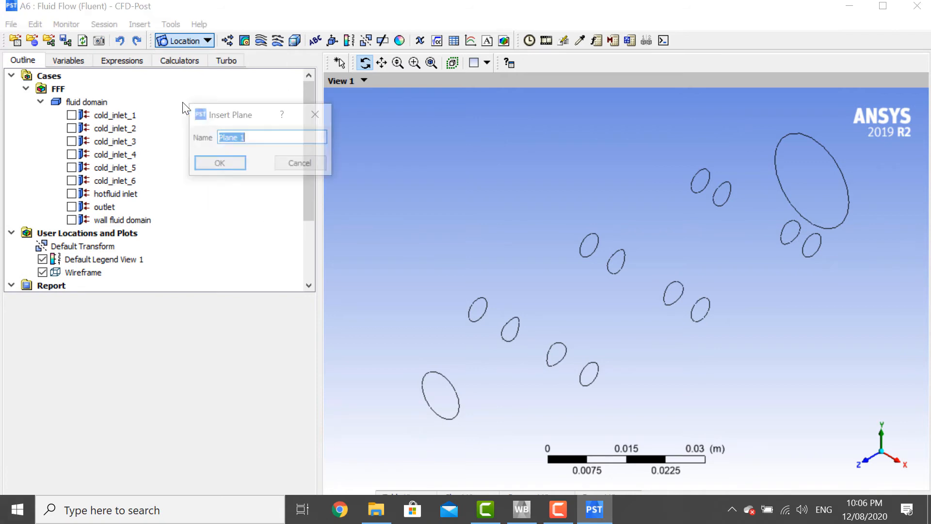
left_click(219, 165)
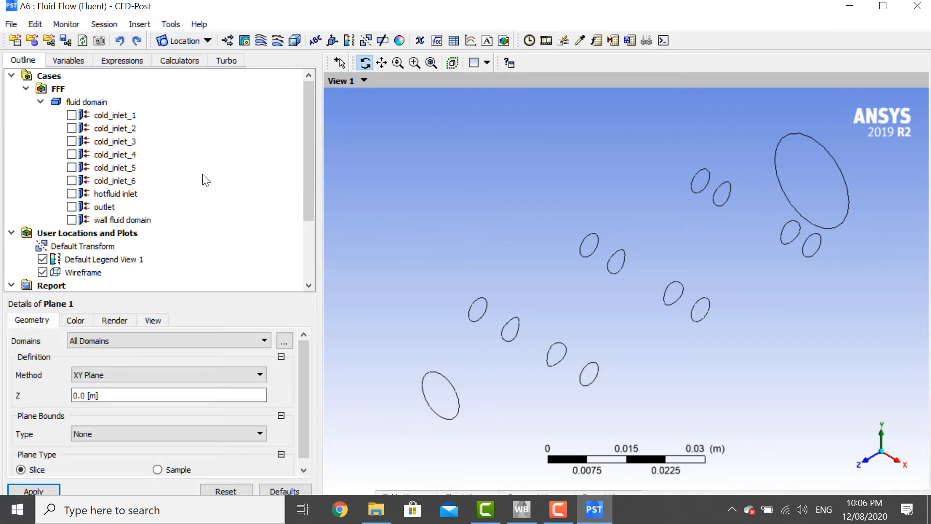
left_click(135, 376)
left_click(124, 388)
left_click(48, 492)
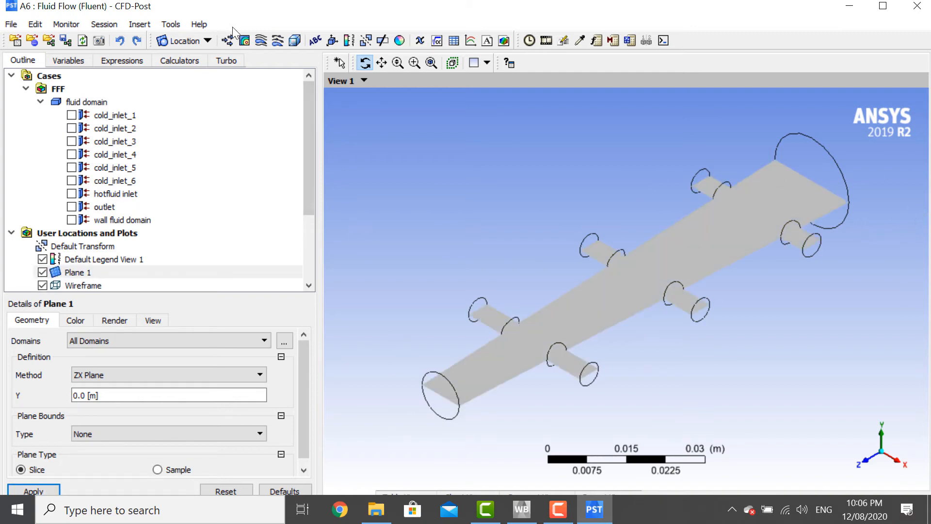
Insert a contour on Plane 1 coloured by Temperature with global range and 100 contours
left_click(244, 41)
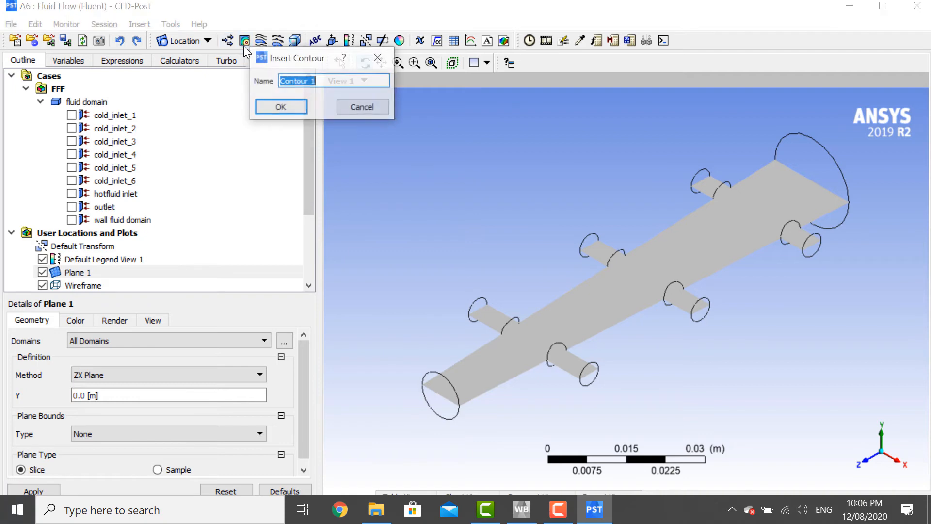
left_click(281, 106)
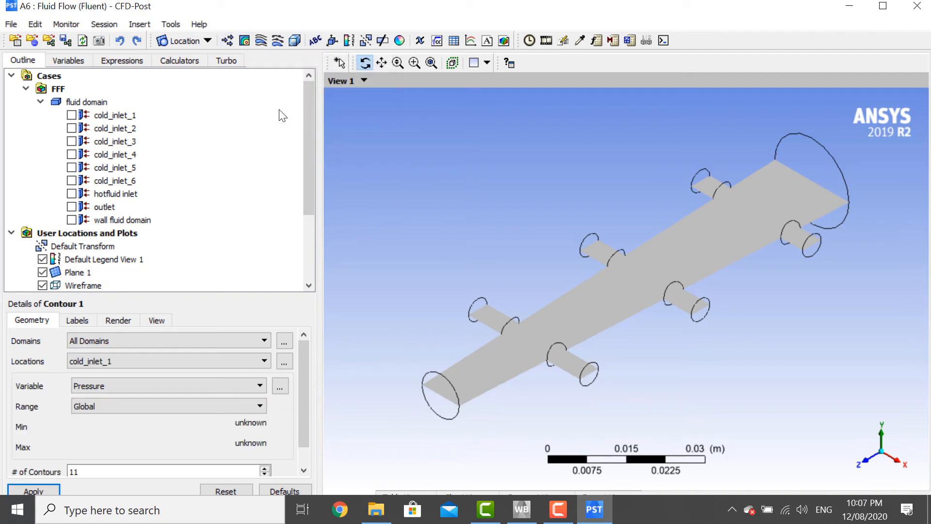
left_click(178, 362)
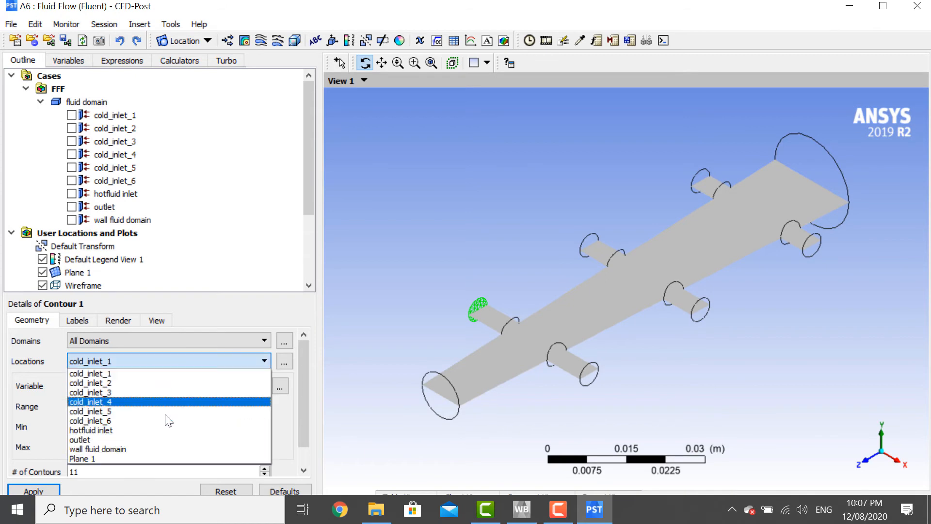
left_click(167, 459)
left_click(156, 381)
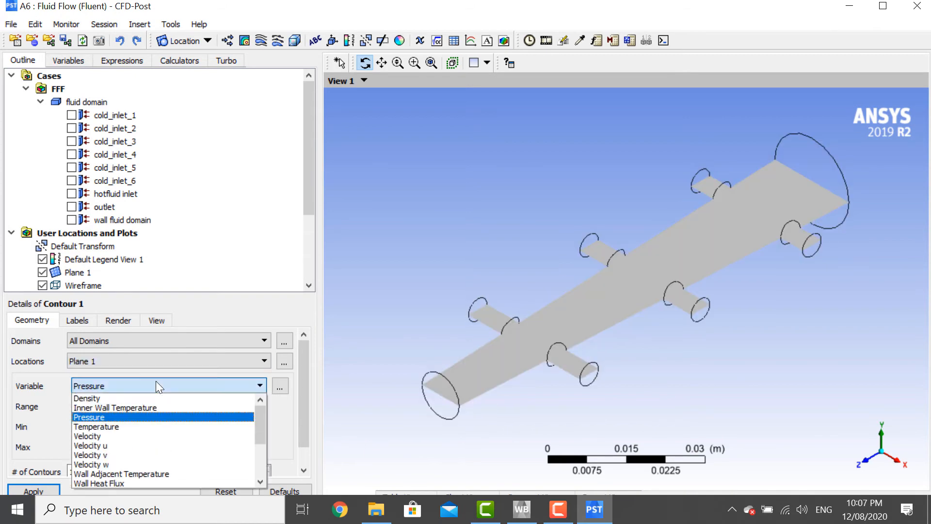
left_click(157, 424)
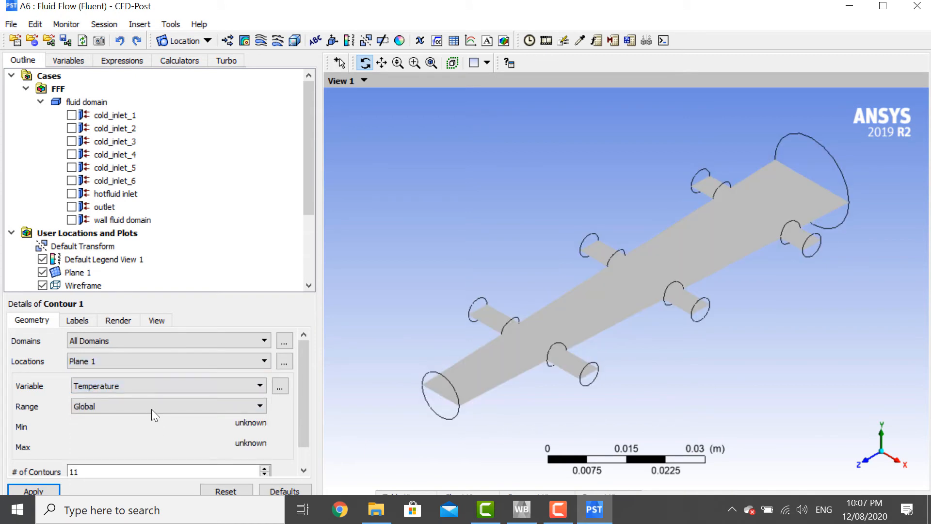
left_click(73, 472)
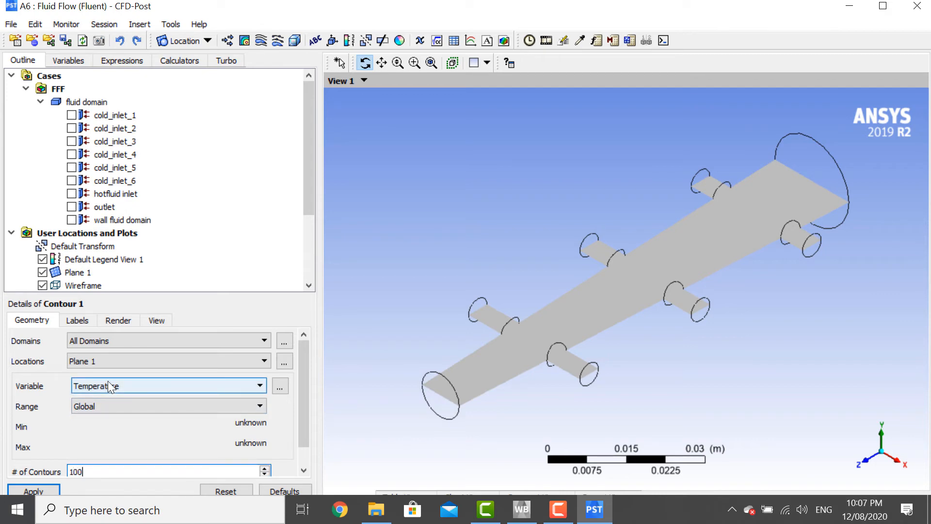
left_click(34, 491)
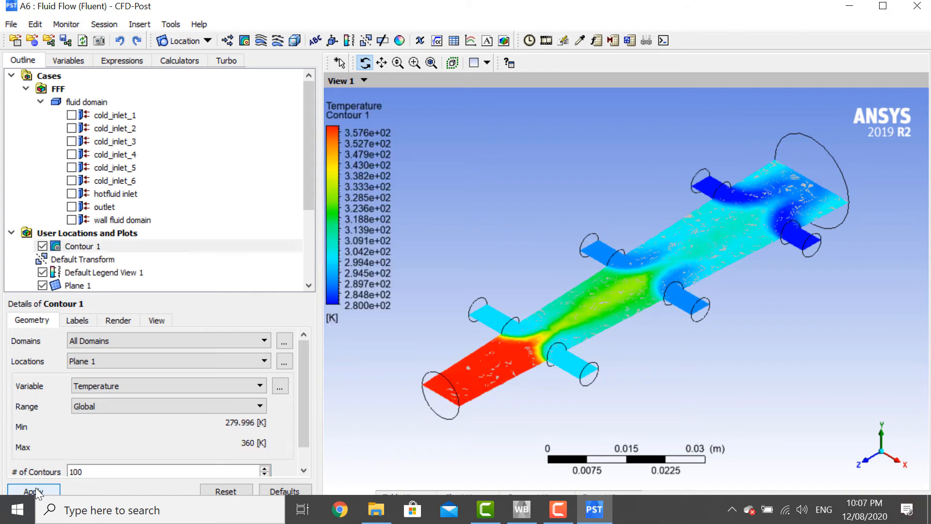
View the temperature contour along the Y axis, turned so the duct lies horizontally with Z pointing left
left_click(881, 434)
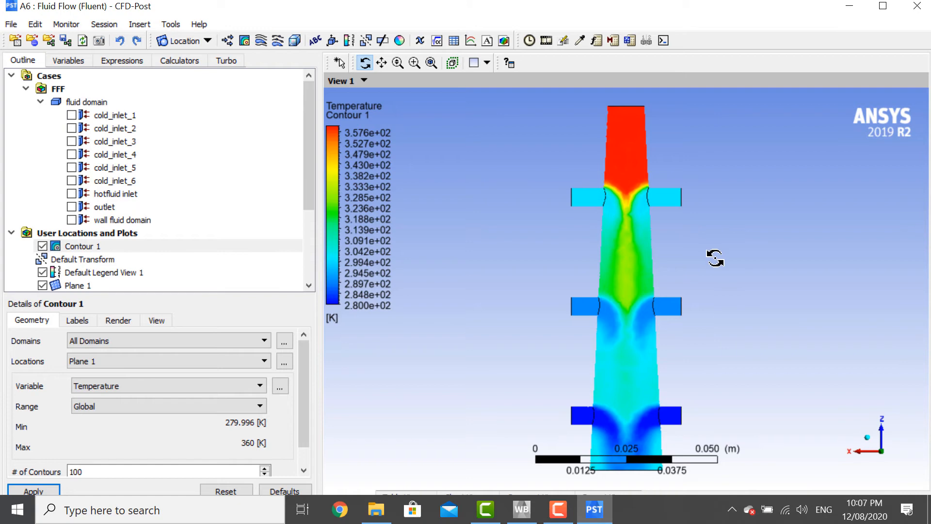
key("ctrl+Up")
key("ctrl+Up")
key("ctrl+Up")
key("ctrl+Up")
key("ctrl+Up")
key("ctrl+Up")
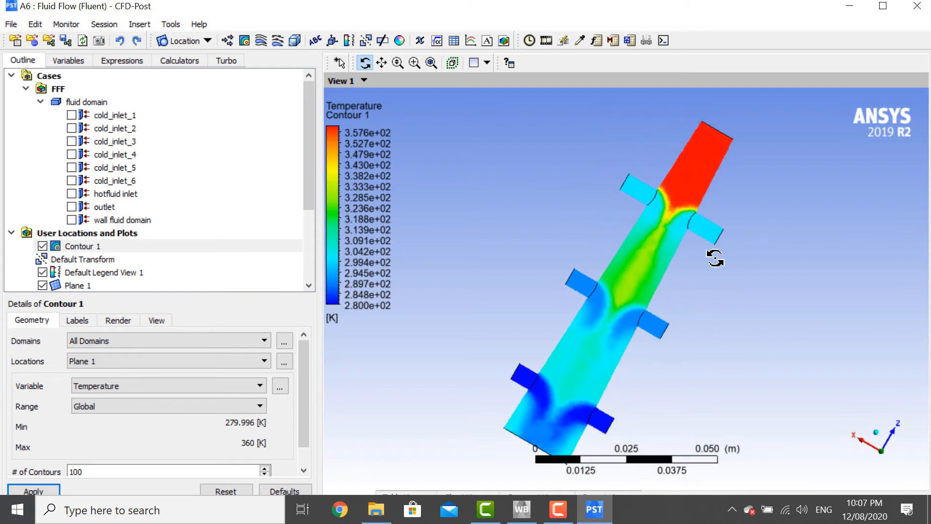
key("ctrl+Down")
key("ctrl+Down")
key("ctrl+Down")
key("ctrl+Down")
key("ctrl+Down")
key("ctrl+Down")
key("ctrl+Down")
key("ctrl+Down")
key("ctrl+Down")
key("ctrl+Down")
key("ctrl+Down")
key("ctrl+Down")
key("ctrl+Down")
key("ctrl+Down")
key("ctrl+Down")
key("ctrl+Down")
key("ctrl+Down")
key("ctrl+Down")
key("ctrl+Down")
key("ctrl+Down")
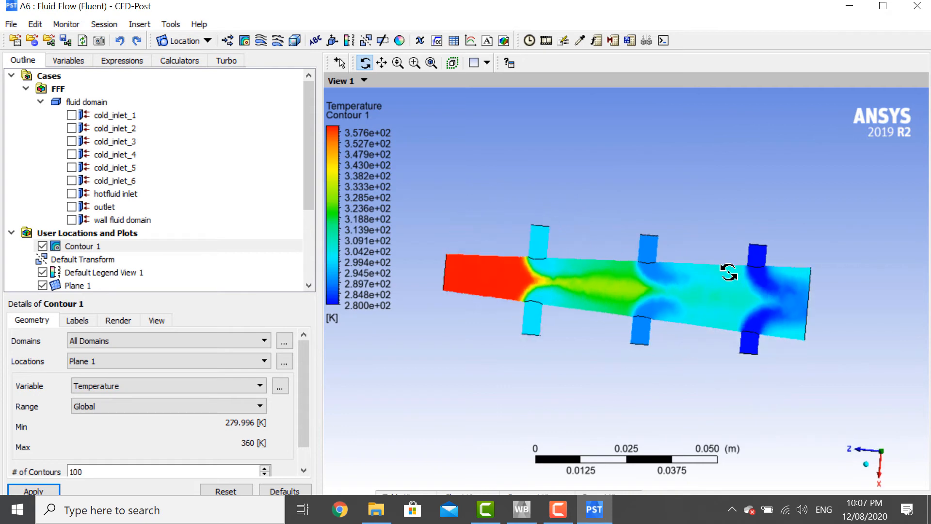
key("ctrl+Down")
key("ctrl+Down")
key("ctrl+Up")
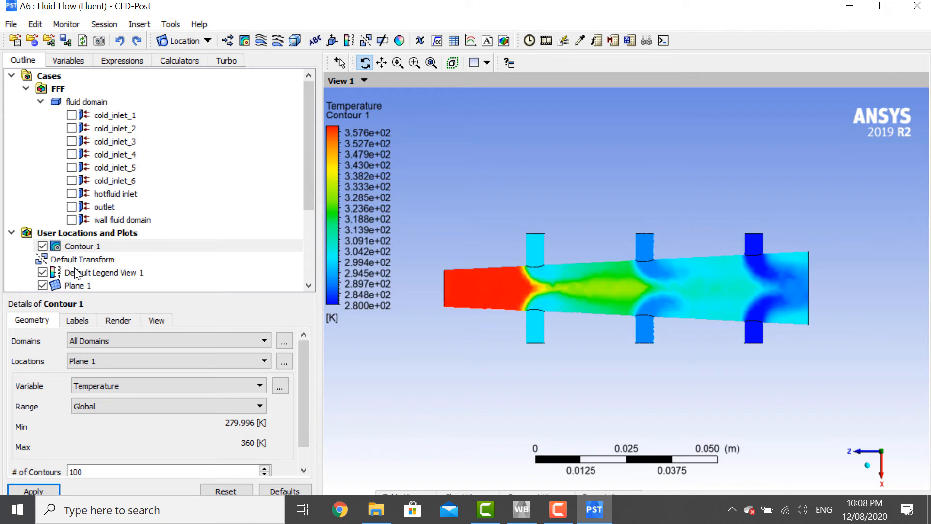
Set the default legend's size to 1 and its number format to Fixed
left_click(92, 273)
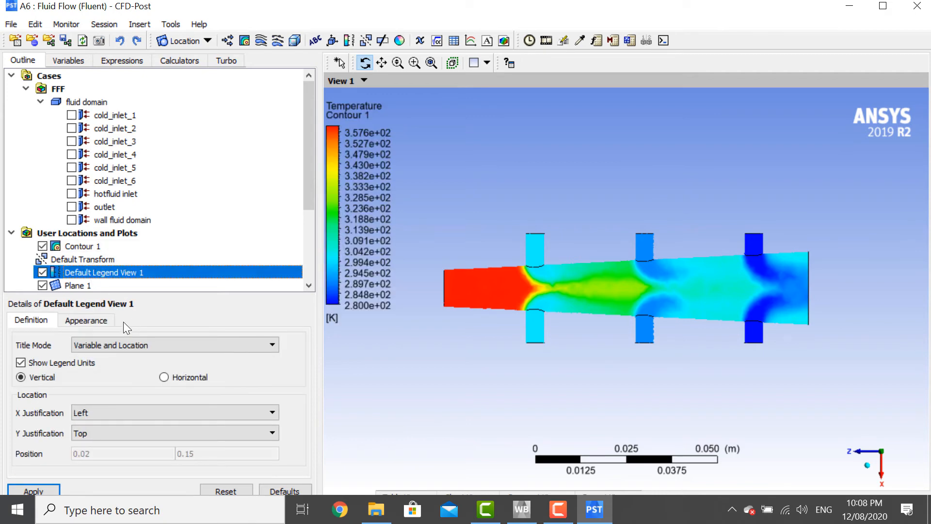
left_click(97, 326)
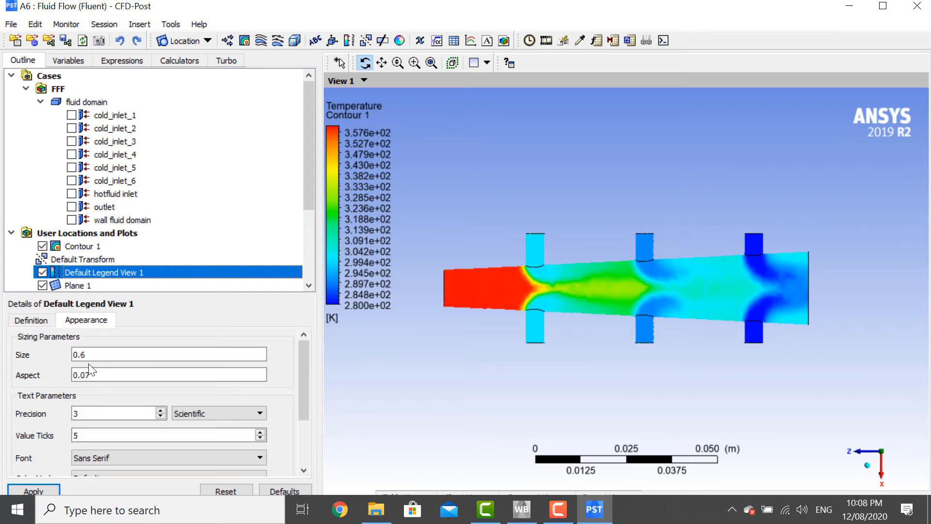
double_click(91, 358)
type("1")
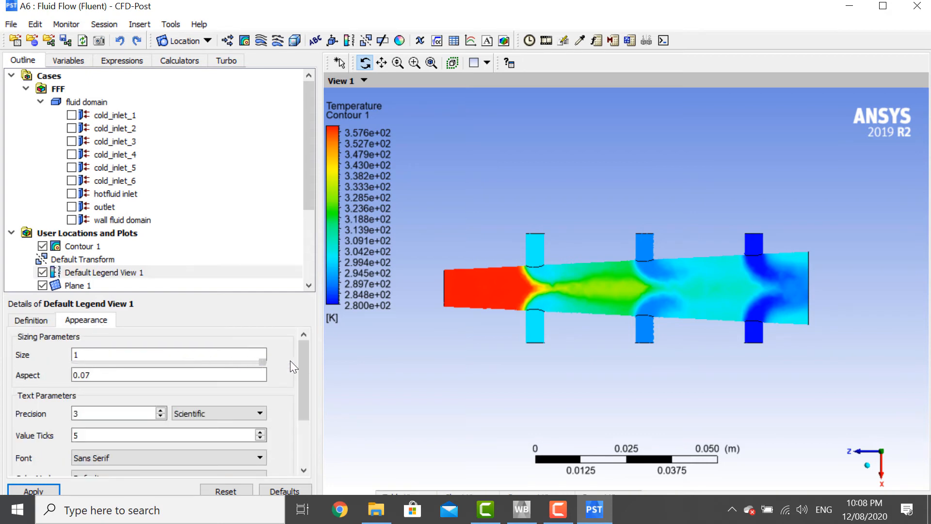
left_click(193, 414)
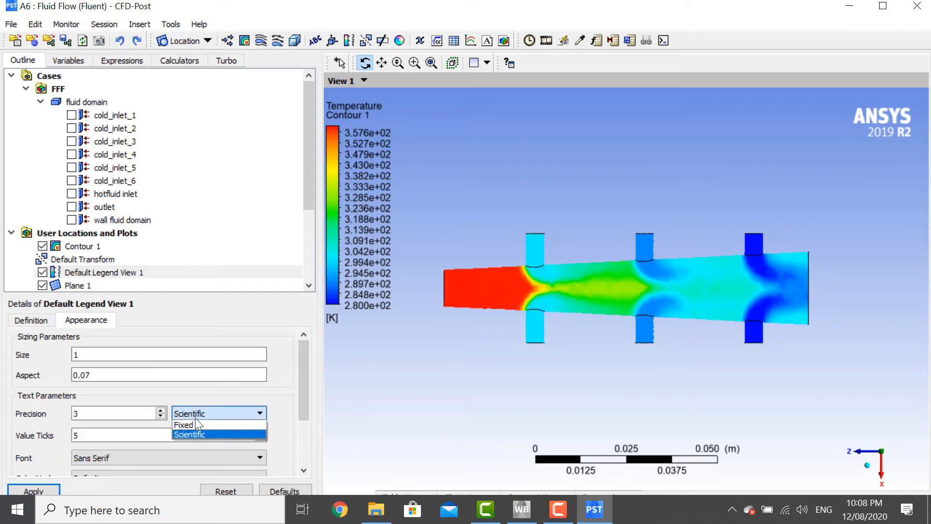
left_click(196, 425)
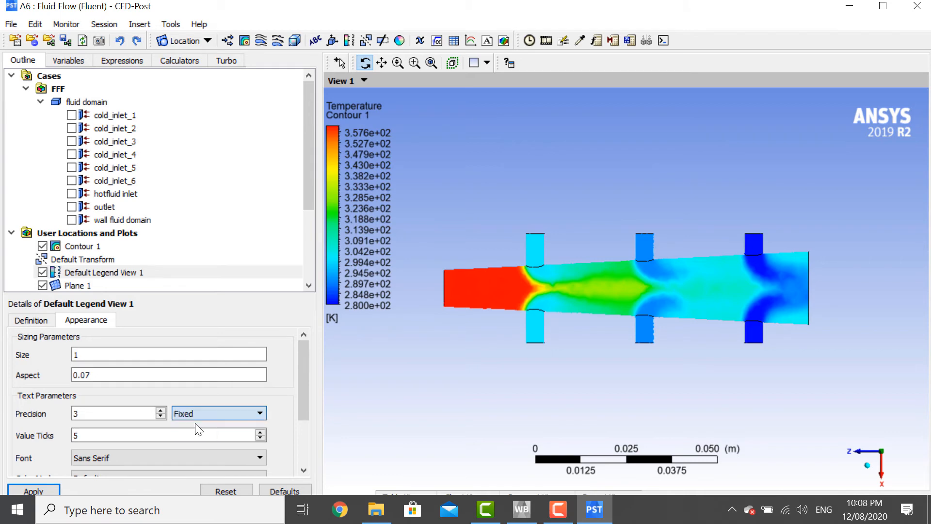
left_click(55, 492)
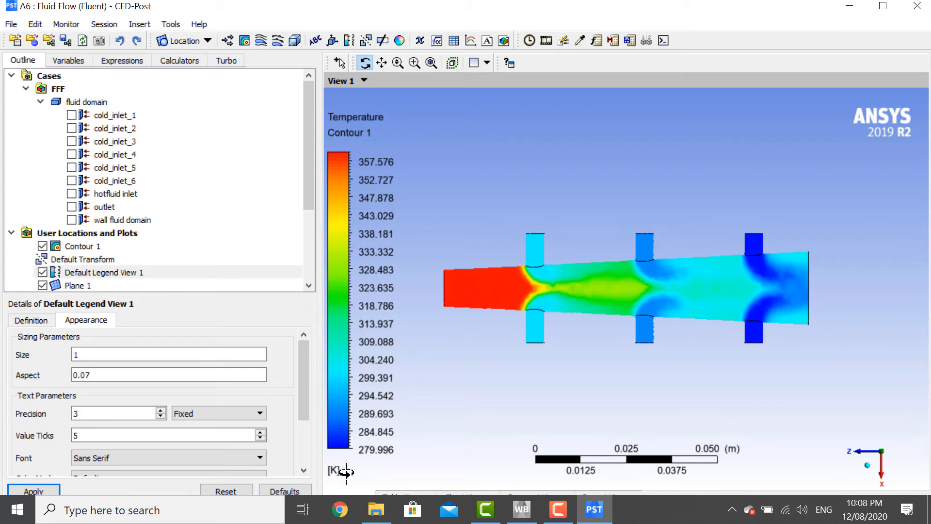
Change the variable of Contour 1 to Velocity and apply it
left_click(71, 246)
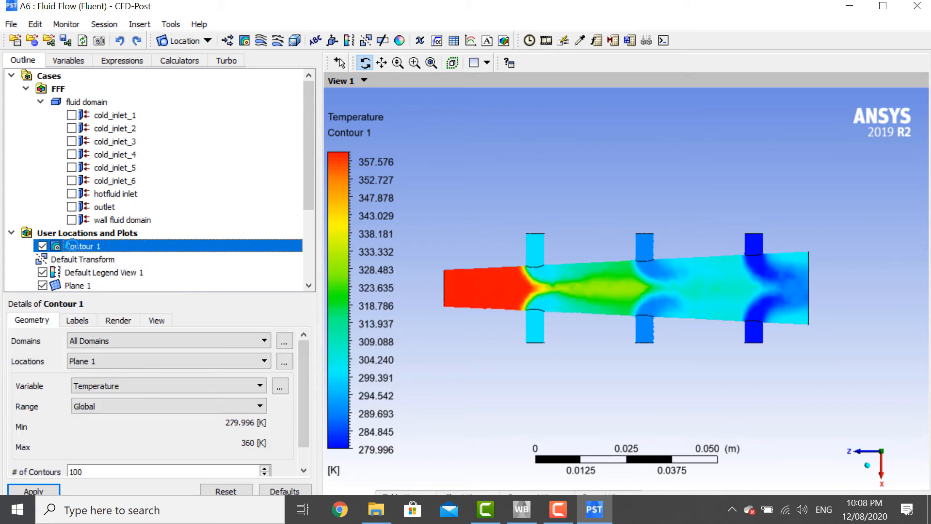
left_click(127, 387)
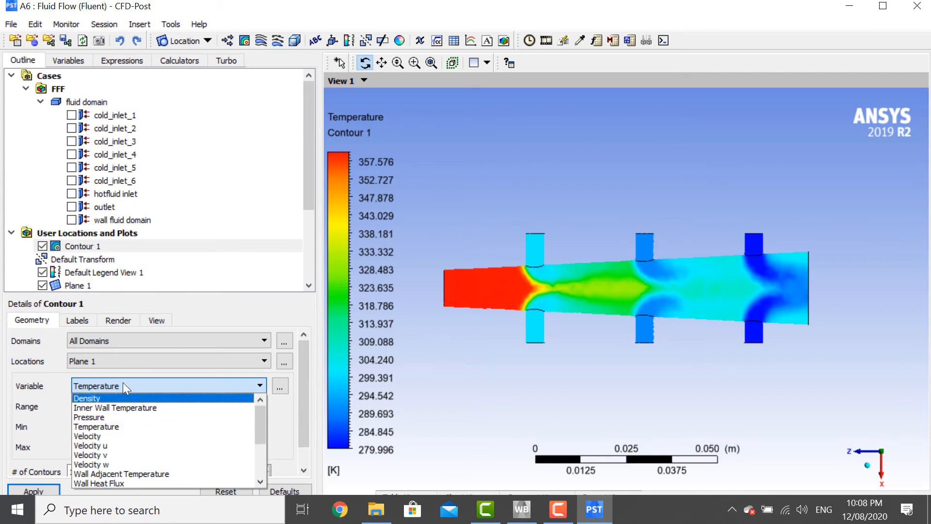
left_click(127, 437)
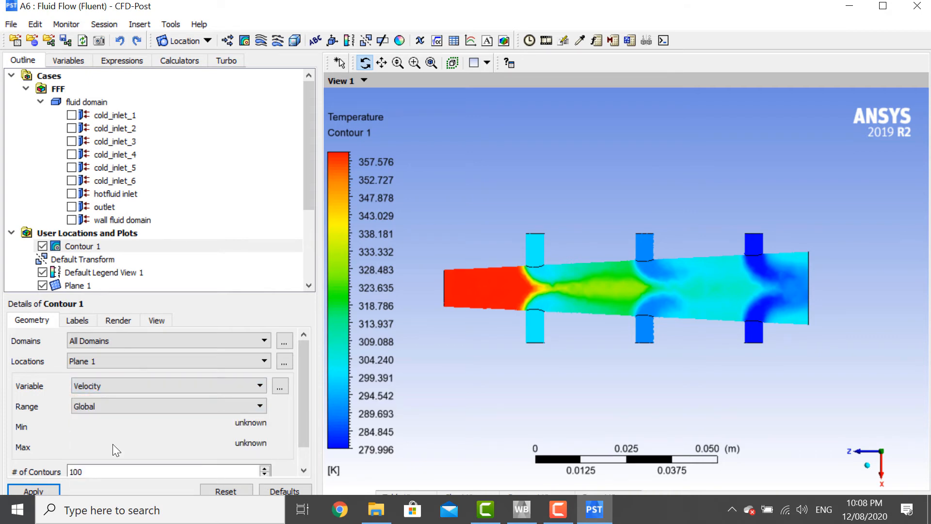
left_click(54, 491)
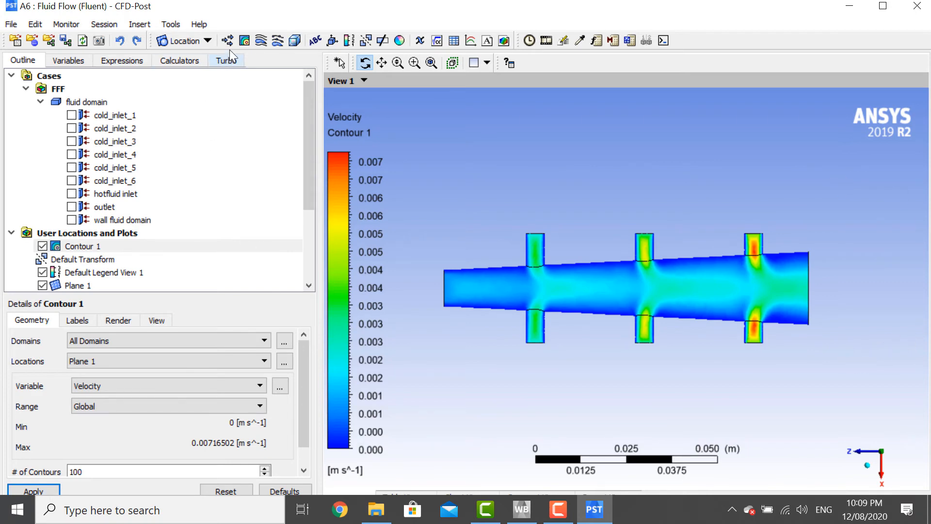
Insert a second contour on the wall fluid domain showing Temperature with 100 contours, seen in the isometric view
left_click(245, 40)
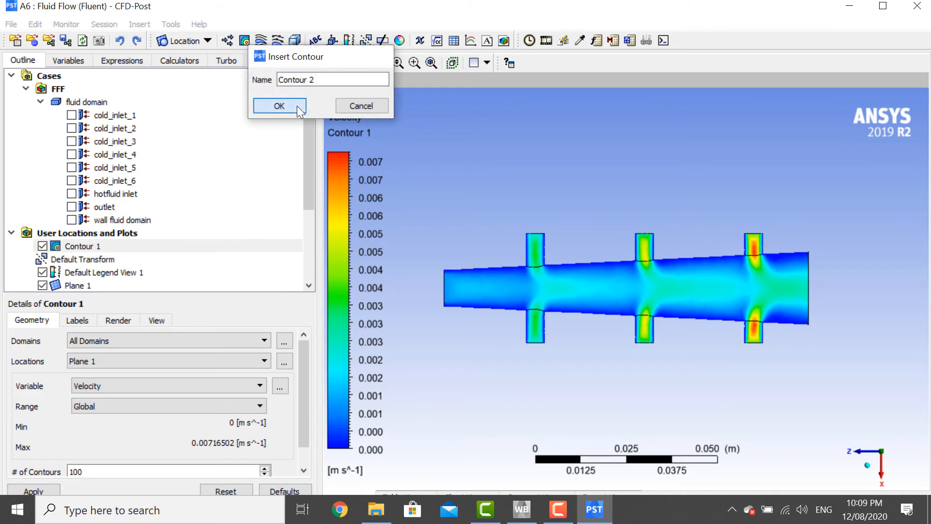
left_click(280, 106)
left_click(869, 465)
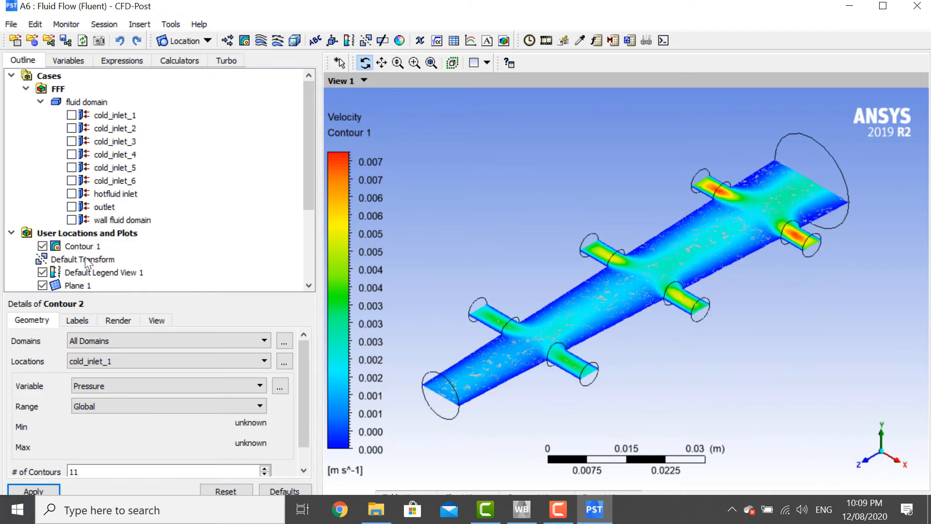
scroll(101, 246, "down", 1)
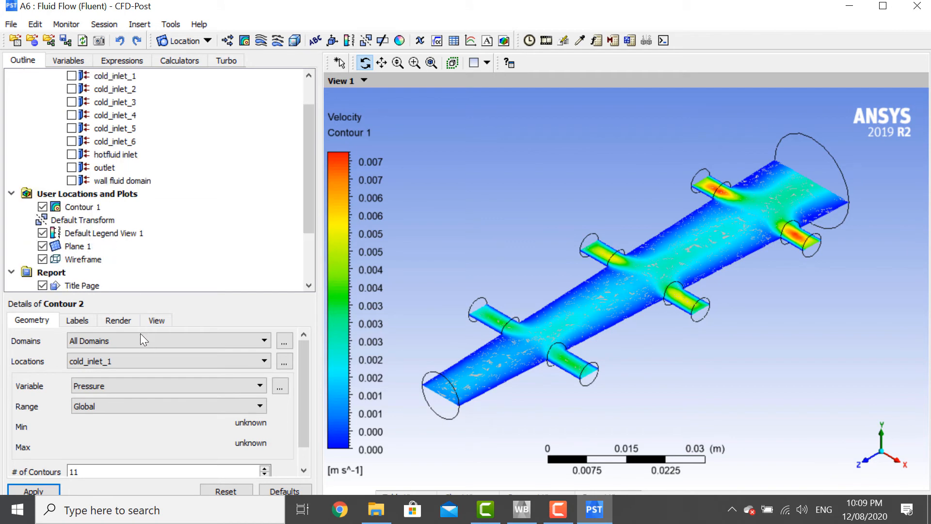
left_click(159, 362)
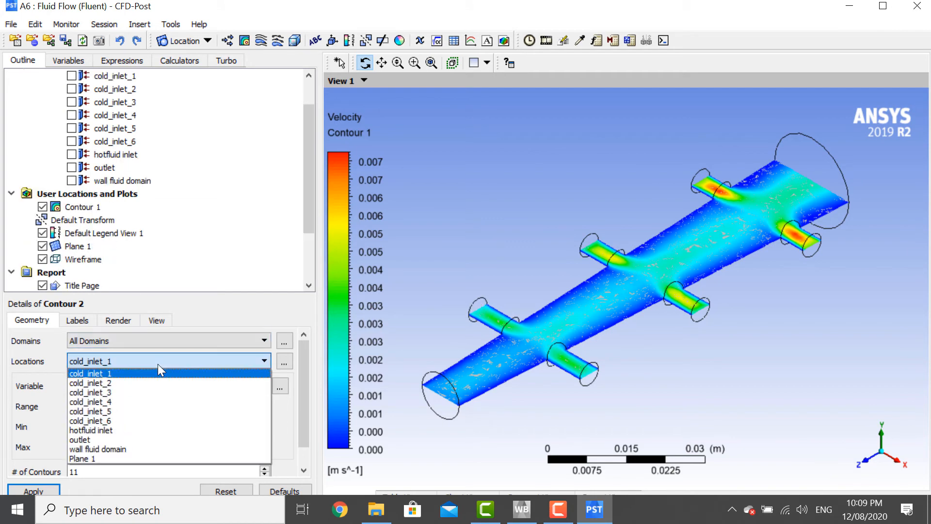
left_click(127, 449)
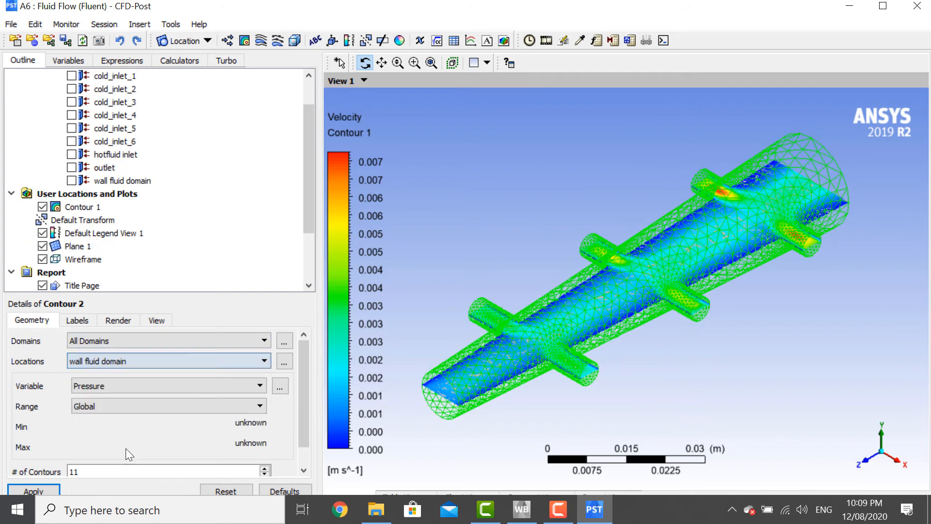
left_click(113, 386)
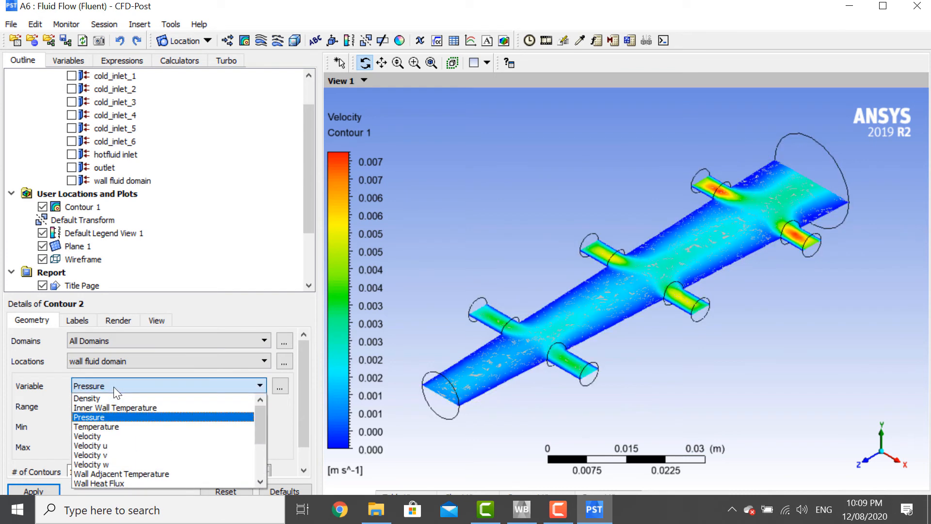
left_click(115, 424)
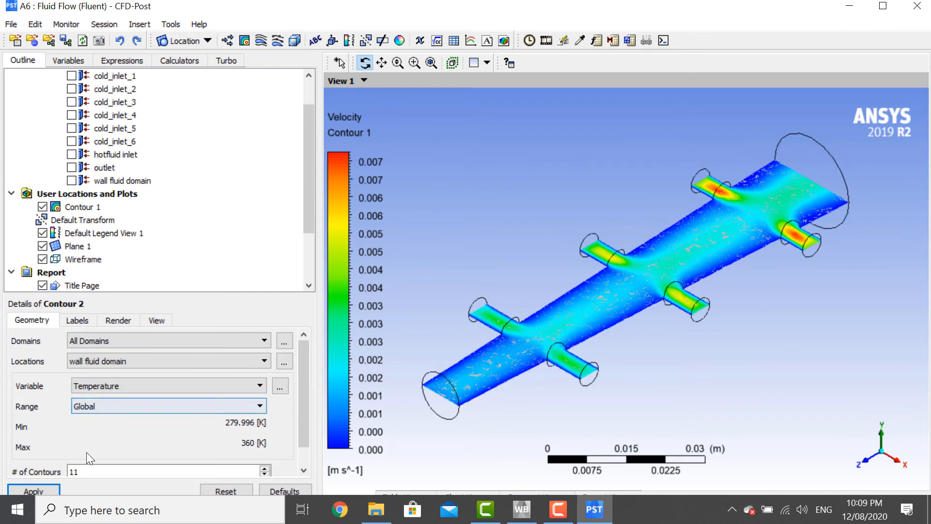
left_click(78, 466)
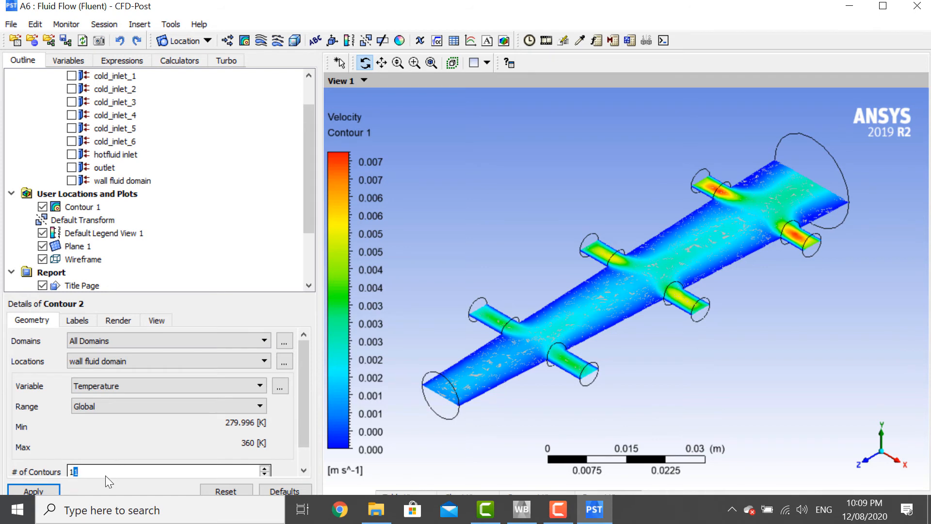
type("00")
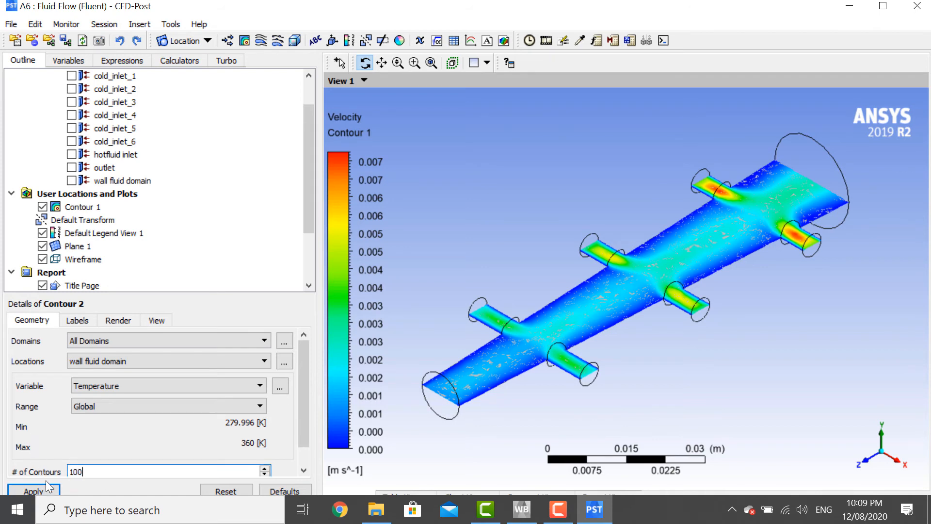
left_click(55, 491)
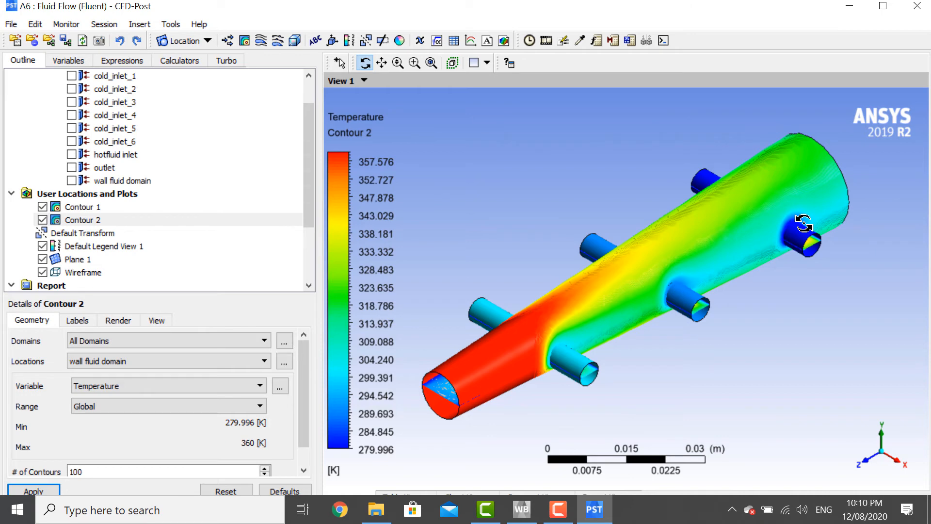
Hide Contour 1, Contour 2 and Plane 1 so only the wireframe is displayed
left_click(42, 207)
left_click(42, 220)
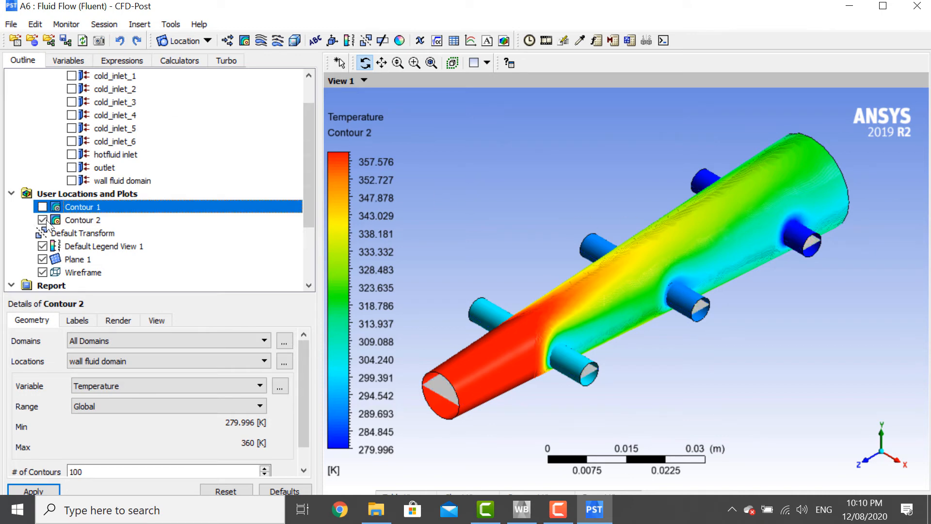
left_click(42, 259)
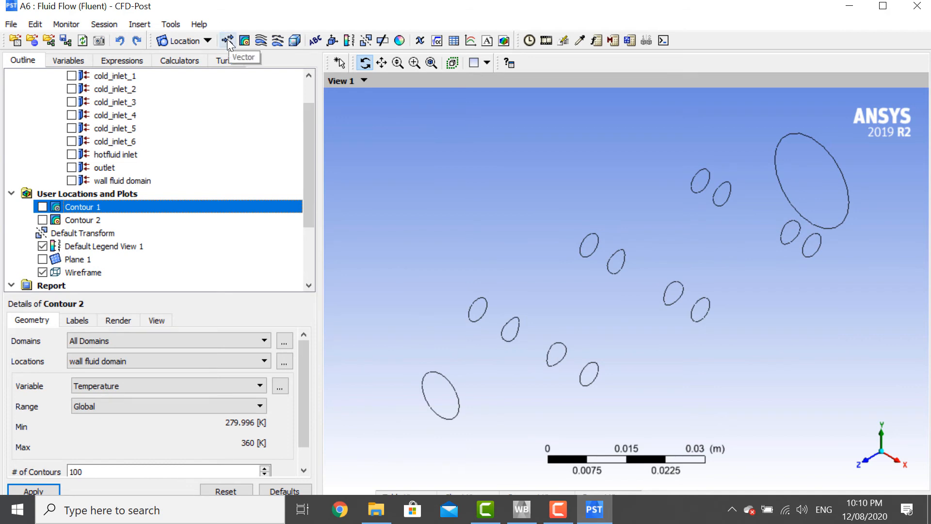
Insert a 3D streamline plot starting from cold_inlet_1 through cold_inlet_6 and the hotfluid inlet
left_click(261, 41)
left_click(301, 99)
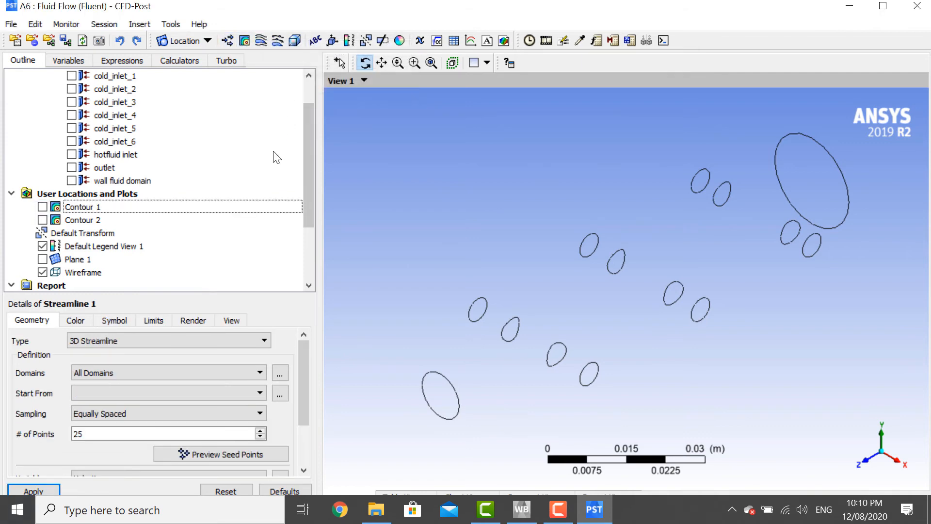
left_click(138, 389)
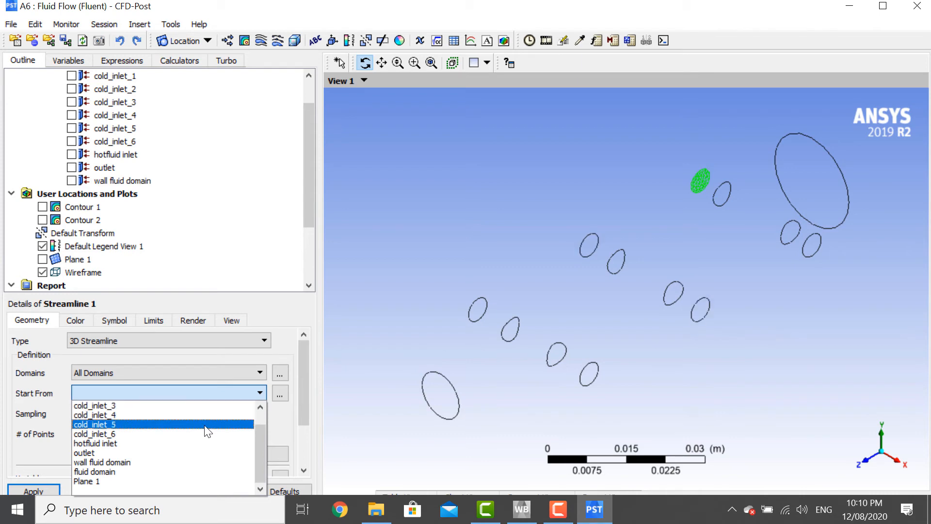
left_click(280, 393)
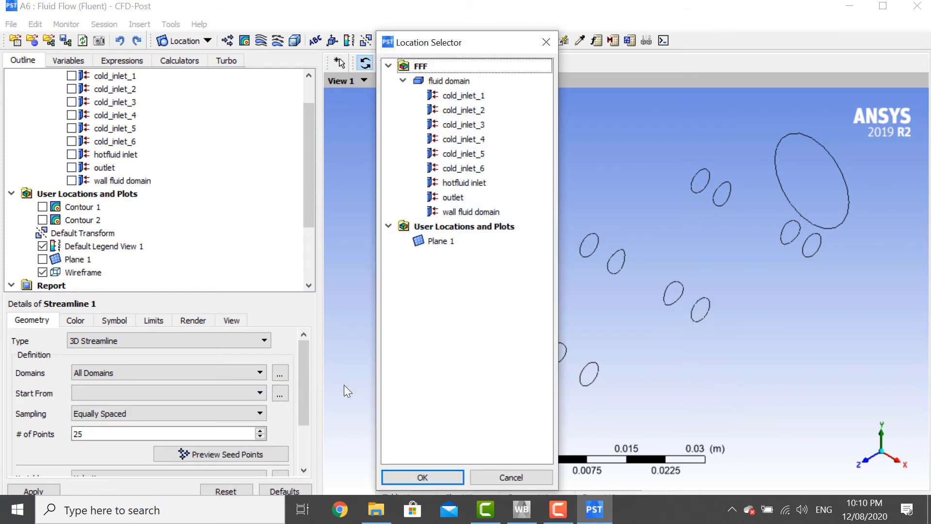
left_click(467, 96)
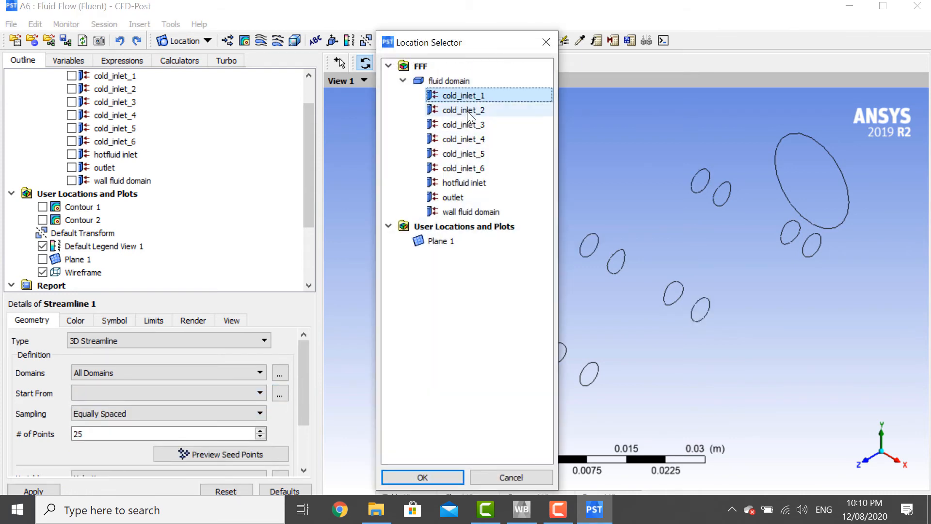
left_click(470, 111, "ctrl")
left_click(476, 125, "ctrl")
left_click(480, 139, "ctrl")
left_click(483, 154, "ctrl")
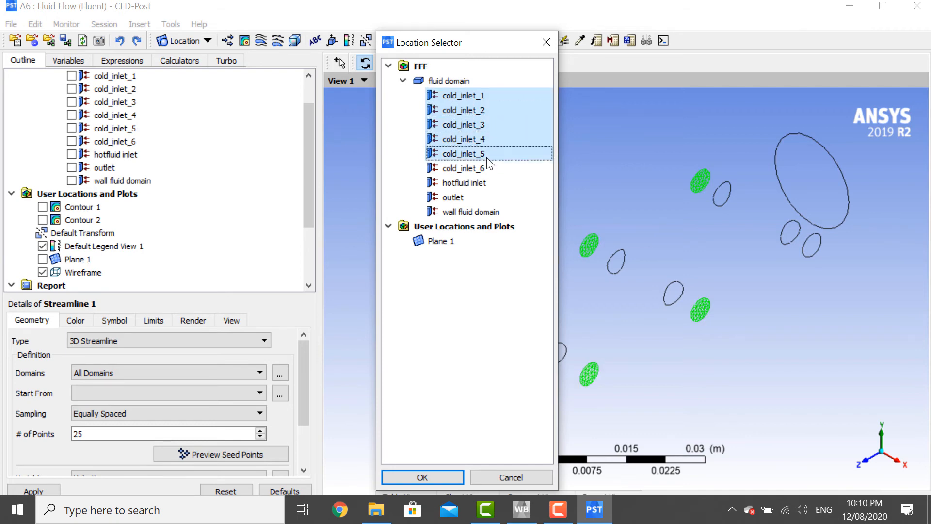
left_click(485, 169, "ctrl")
left_click(465, 182, "ctrl")
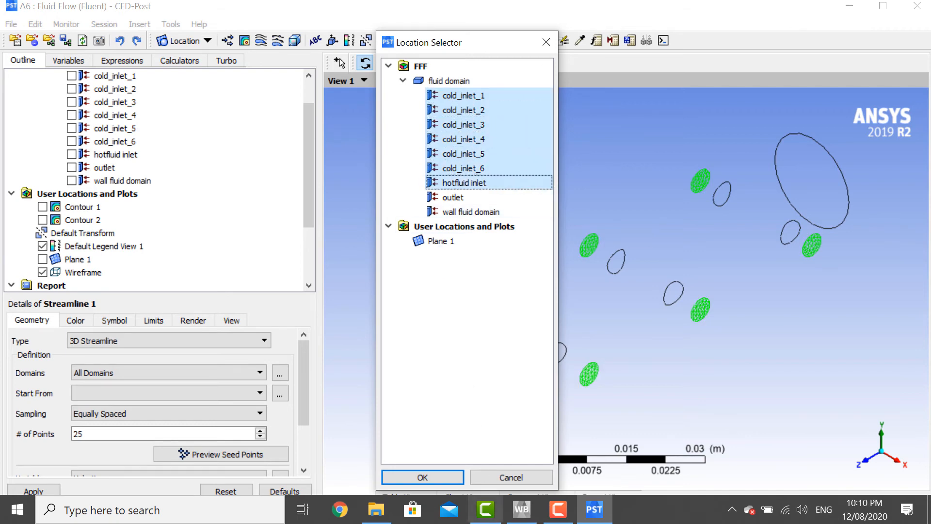
left_click(449, 478)
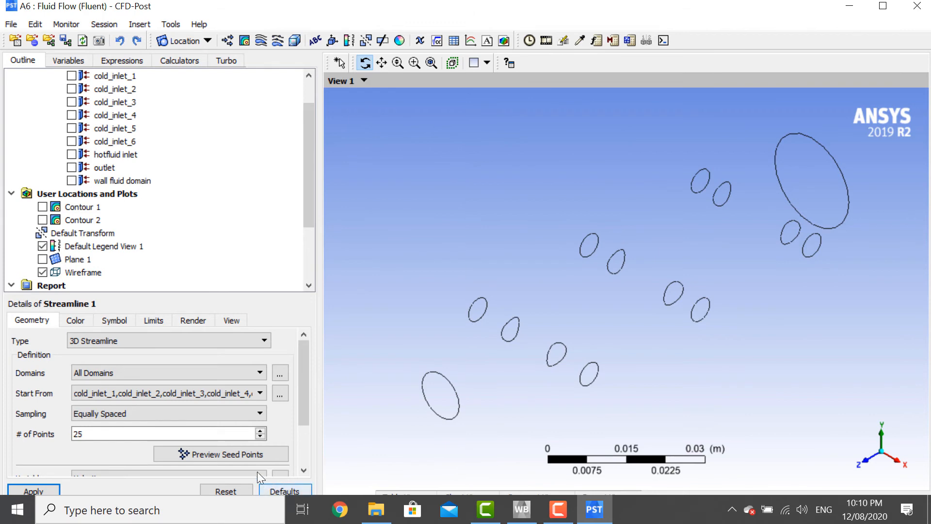
Set the streamline's number of points to 100, keep the Velocity variable with Forward direction, and apply it
left_click_drag(97, 434, 73, 434)
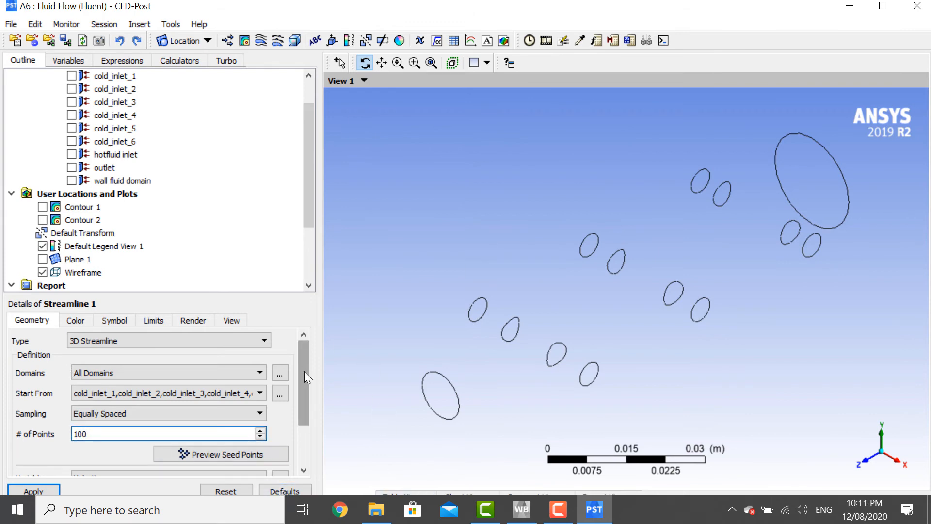
left_click_drag(304, 371, 301, 427)
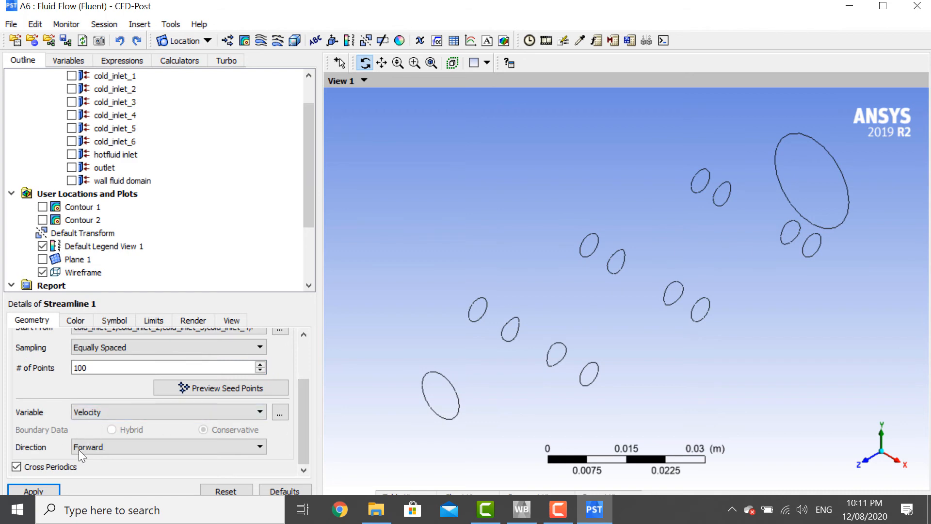
left_click(33, 491)
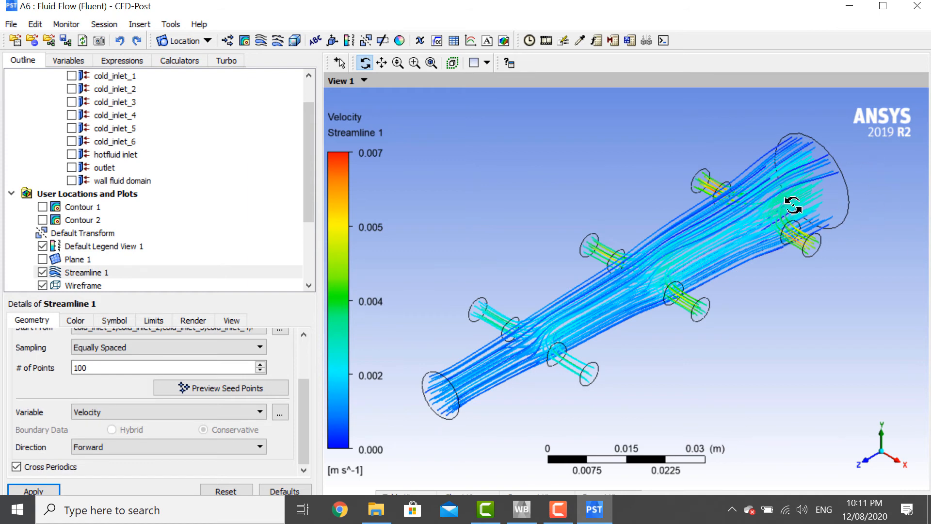
Change the streamline type to Surface Streamline with Plane 1 as its only surface and apply it
scroll(316, 401, "up", 3)
left_click(267, 343)
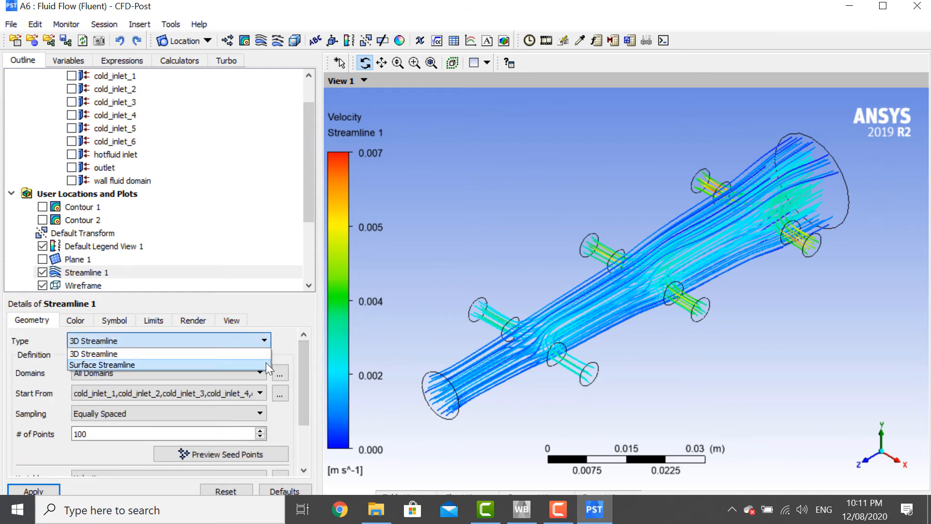
left_click(266, 363)
left_click(260, 372)
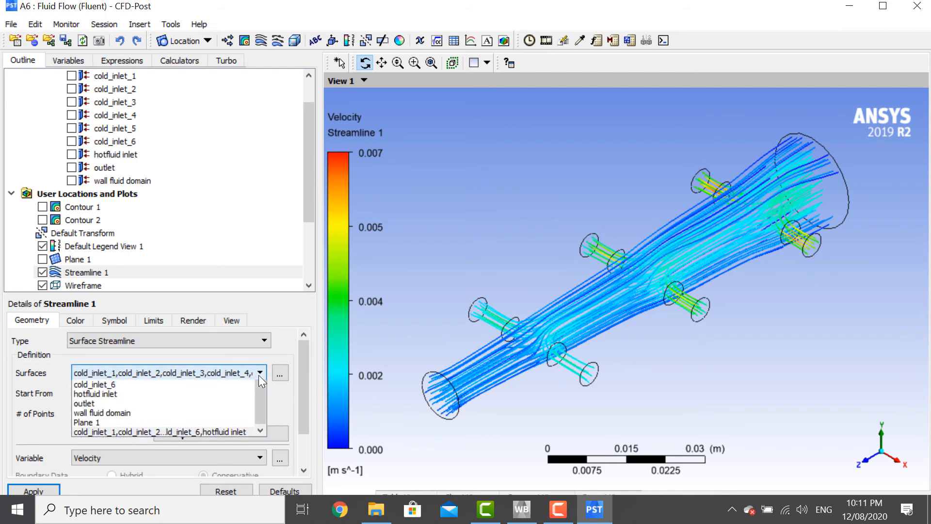
left_click(280, 372)
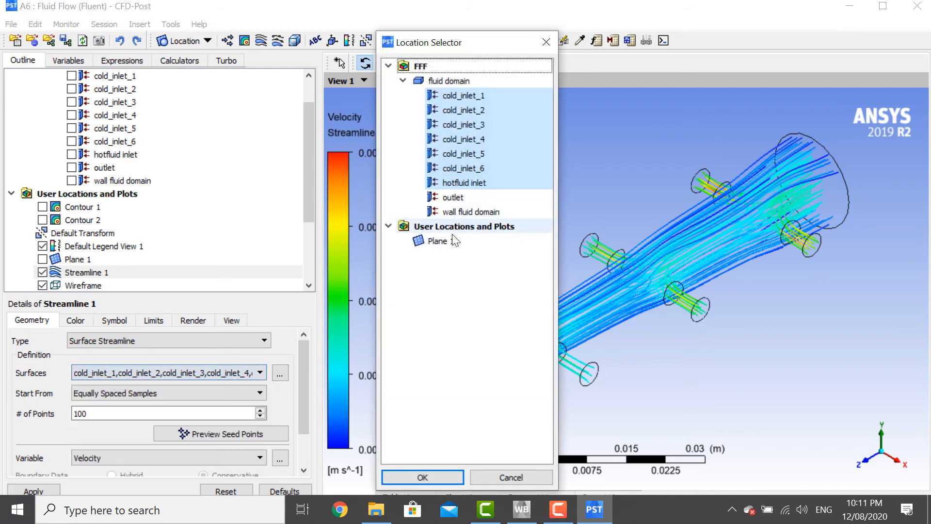
left_click(441, 241)
left_click(422, 477)
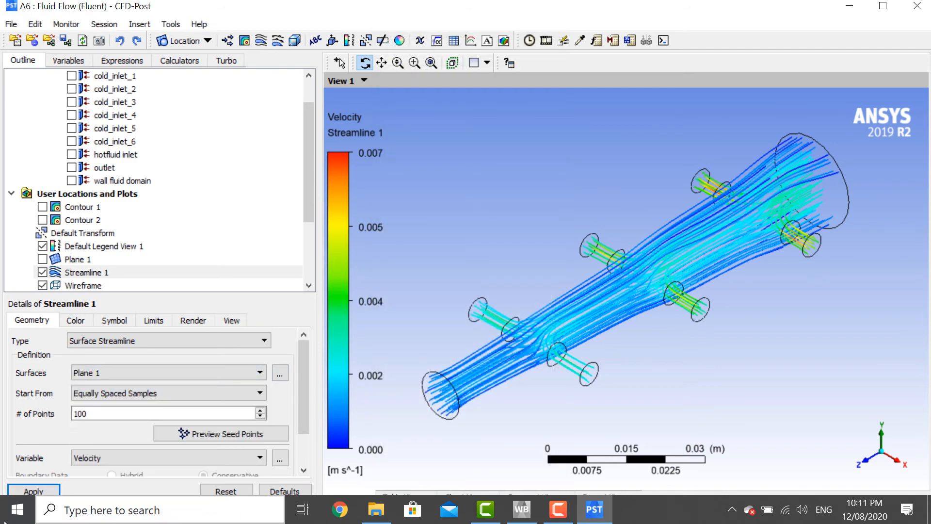
left_click(45, 491)
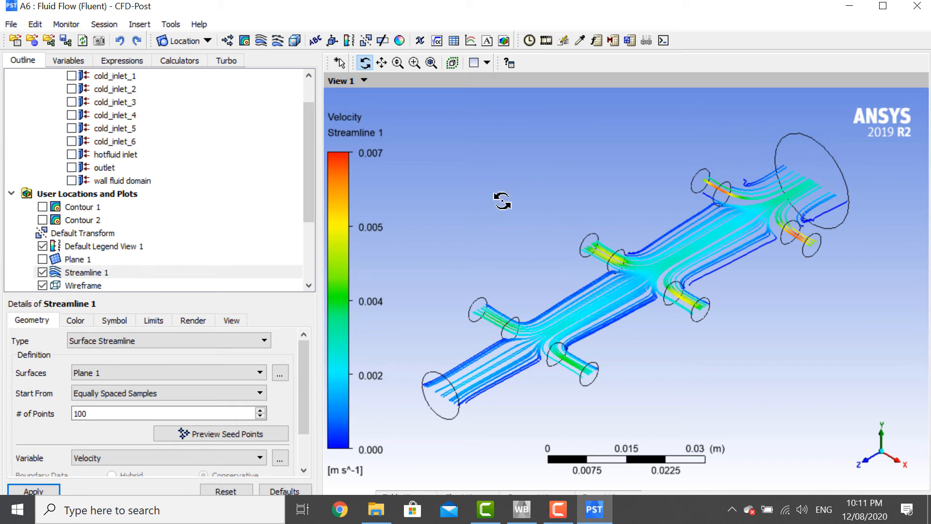
Insert a second plane using the YZ Plane method at X = 0.0 m, apply it and hide it
left_click(192, 41)
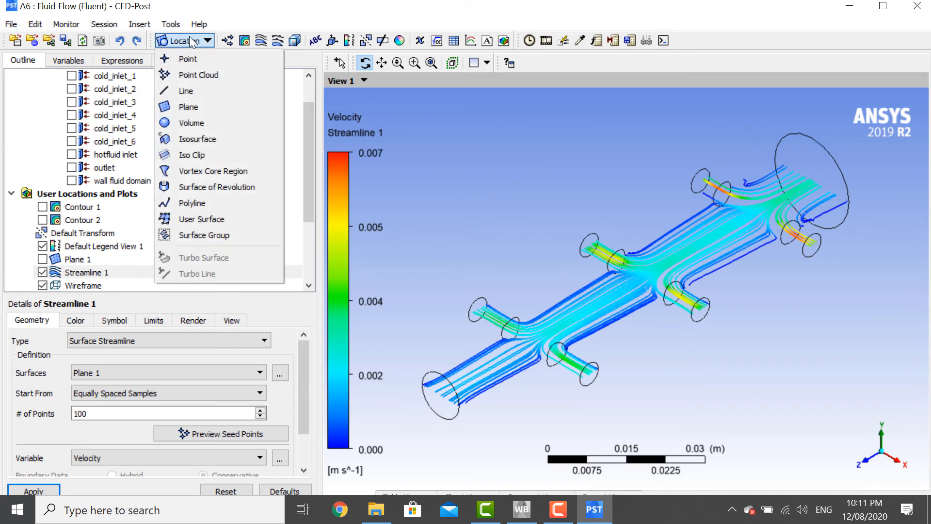
left_click(189, 107)
left_click(223, 174)
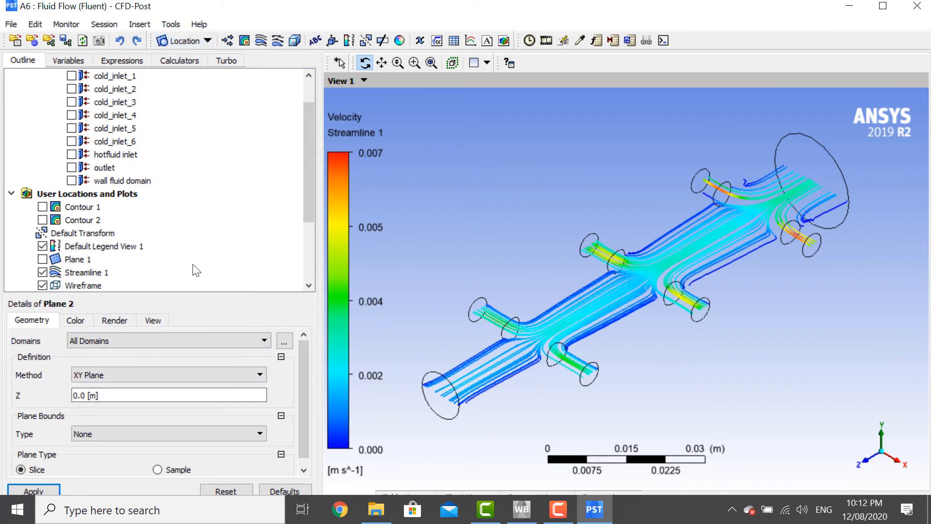
left_click(167, 375)
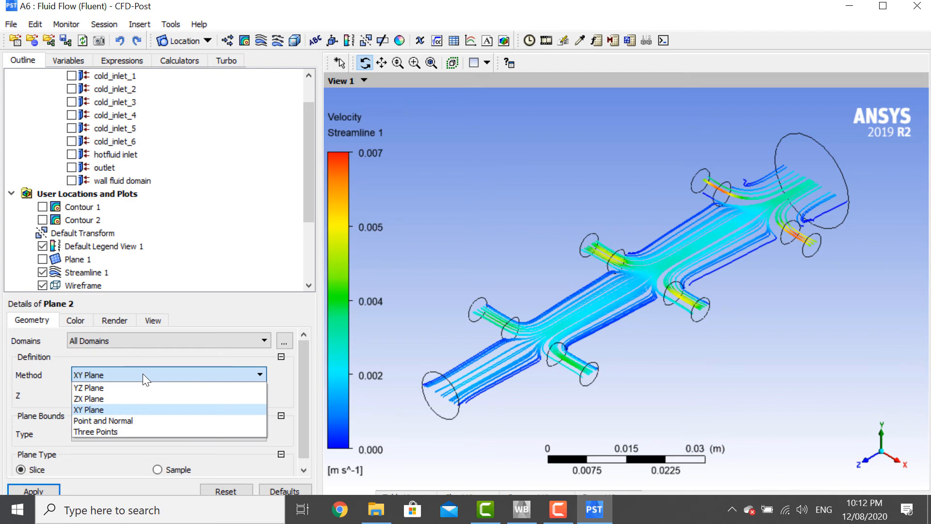
left_click(145, 388)
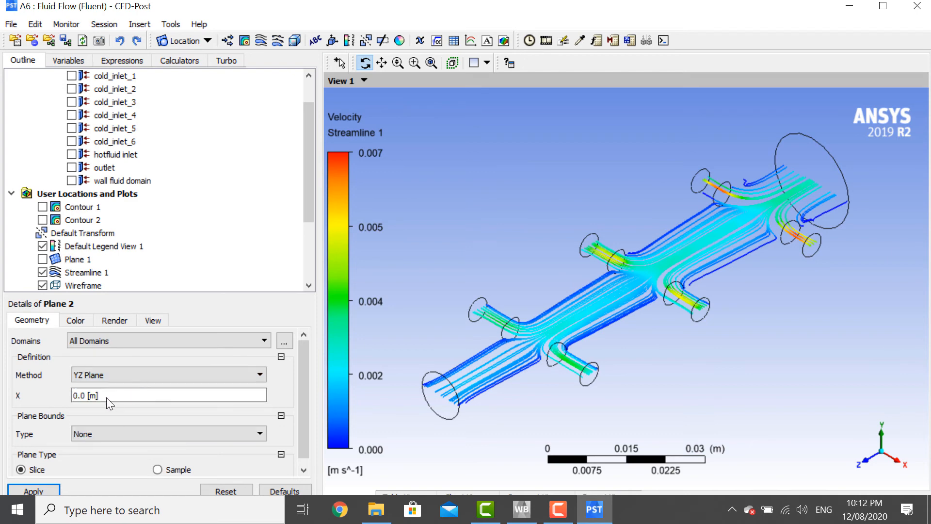
left_click(48, 492)
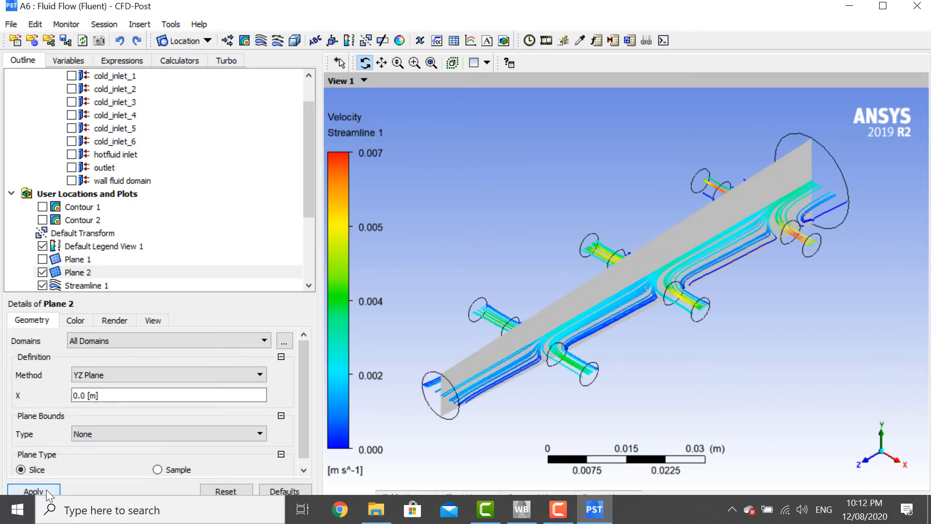
left_click(43, 272)
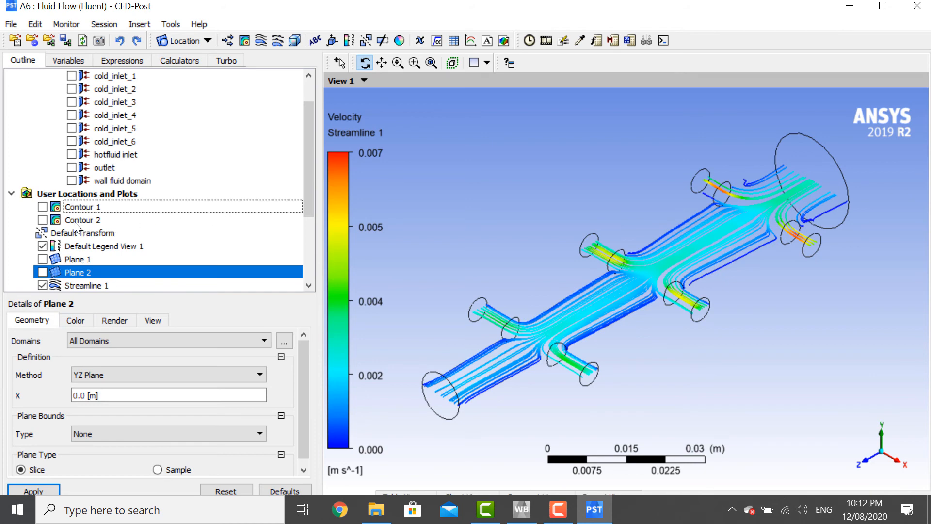
Set Streamline 1's surface to Plane 2, apply it, and view the result along the X axis and isometrically
scroll(70, 229, "down", 1)
left_click(80, 249)
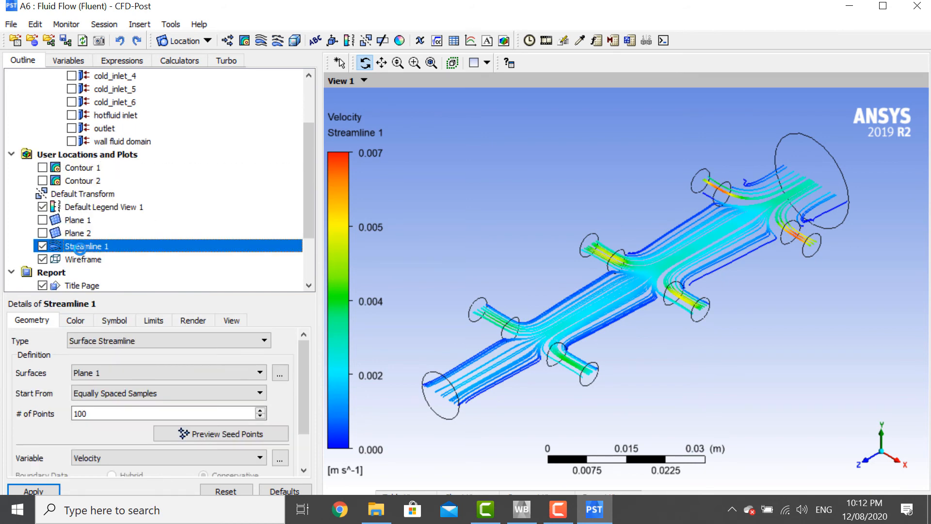
left_click(120, 342)
left_click(124, 361)
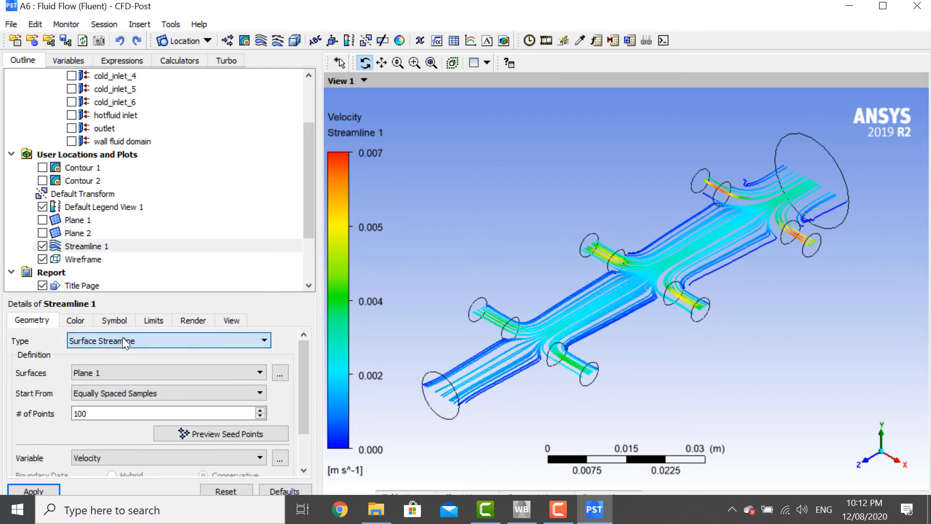
left_click(125, 369)
scroll(121, 405, "down", 1)
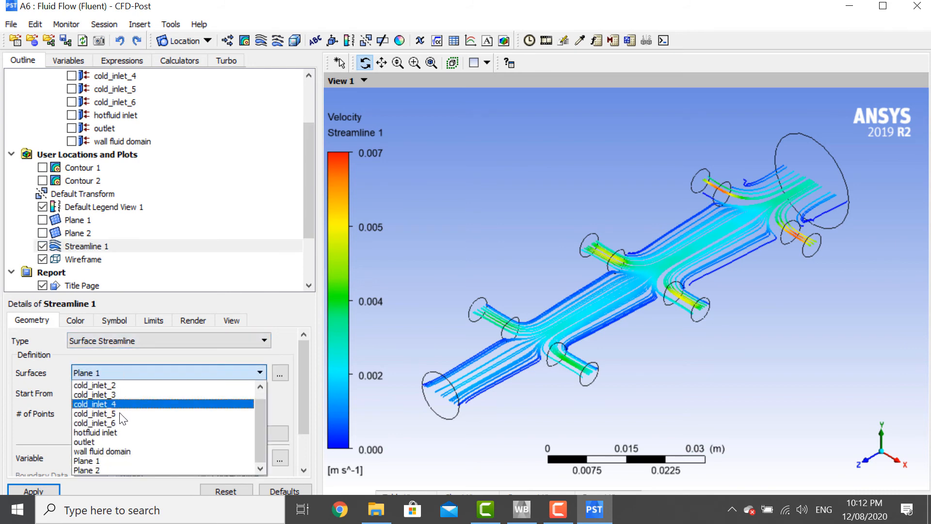
left_click(144, 475)
left_click(147, 373)
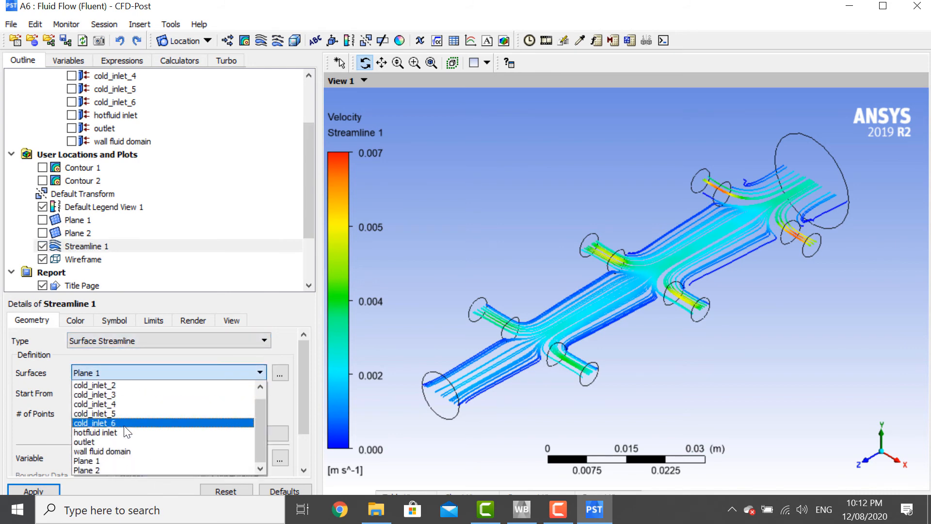
left_click(115, 465)
key("Down")
left_click(49, 490)
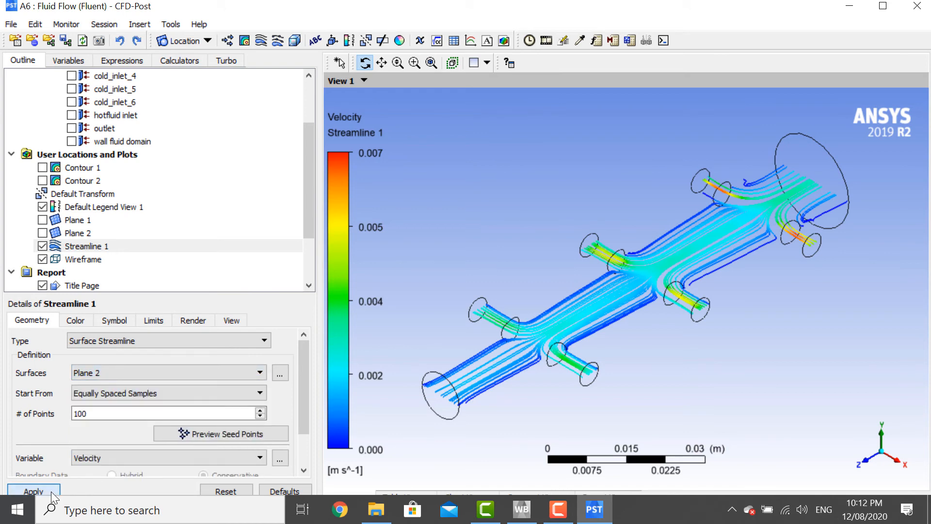
left_click(898, 463)
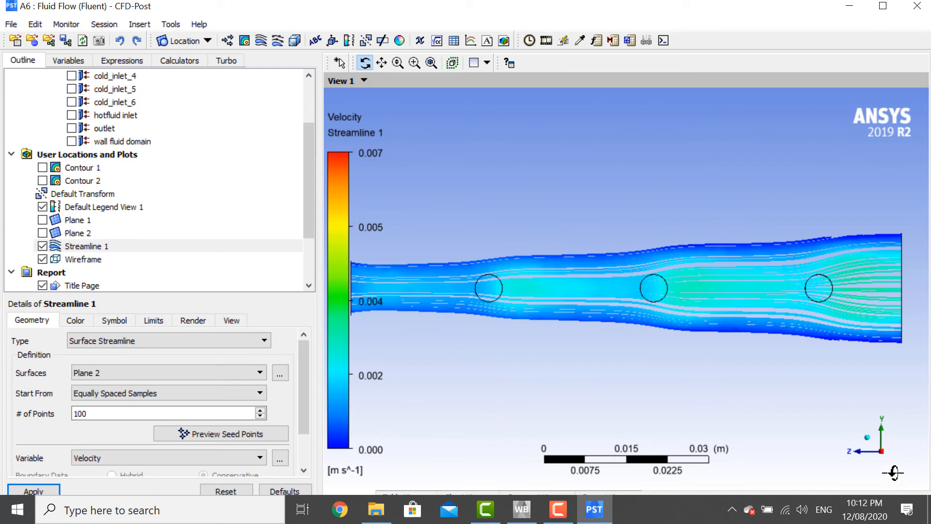
left_click(871, 441)
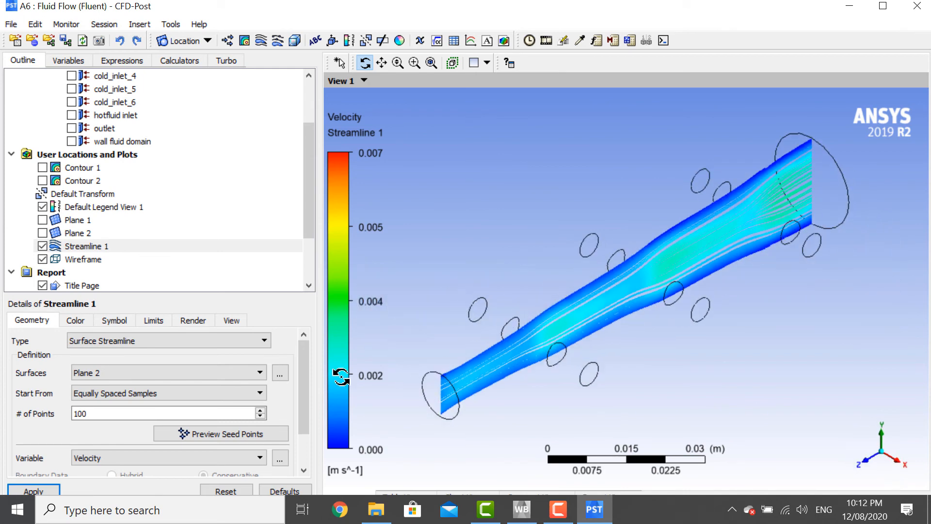
Return Streamline 1's surface to Plane 1 and apply it
left_click(218, 370)
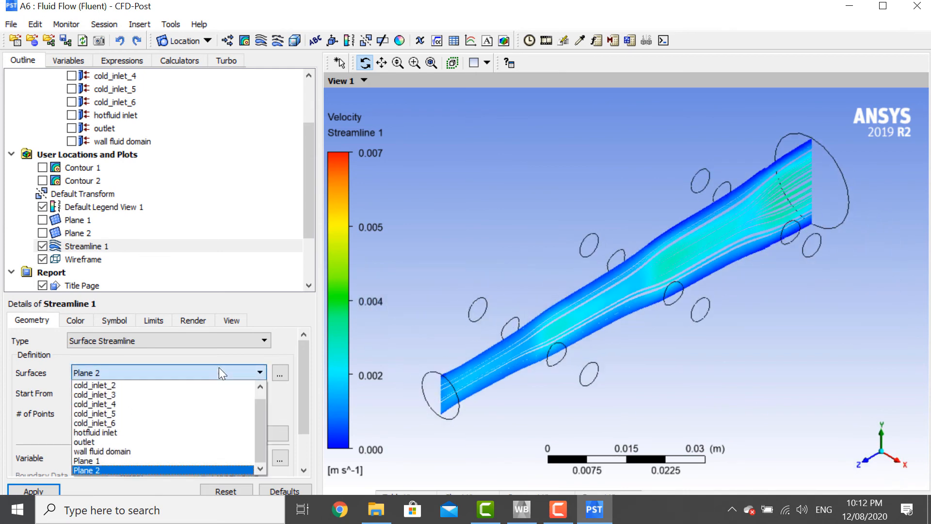
left_click(145, 461)
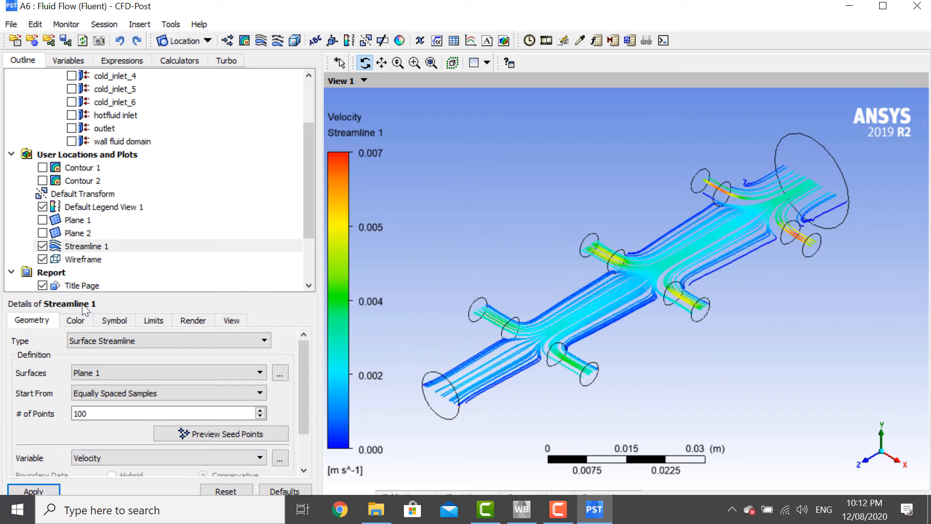
Insert a vector plot of Velocity and set its locations to Plane 1 and Plane 2
left_click(228, 40)
left_click(271, 100)
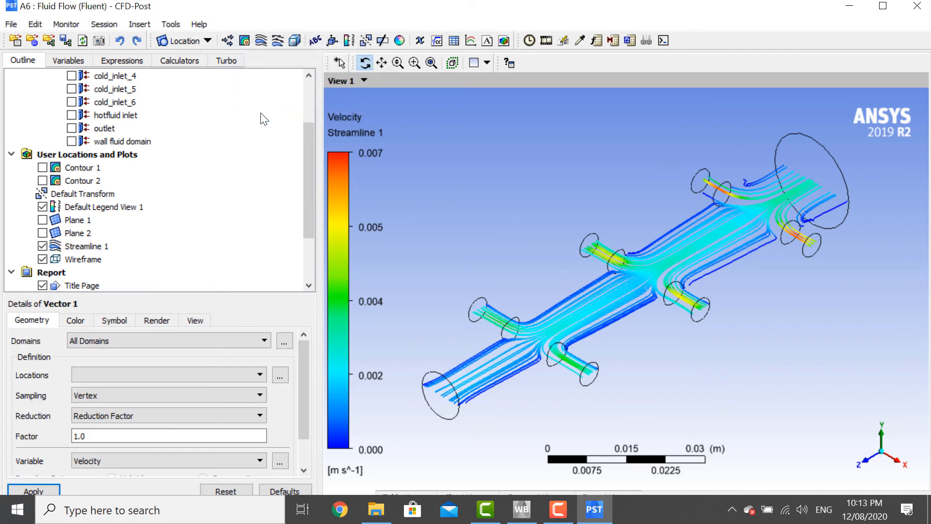
scroll(253, 412, "down", 2)
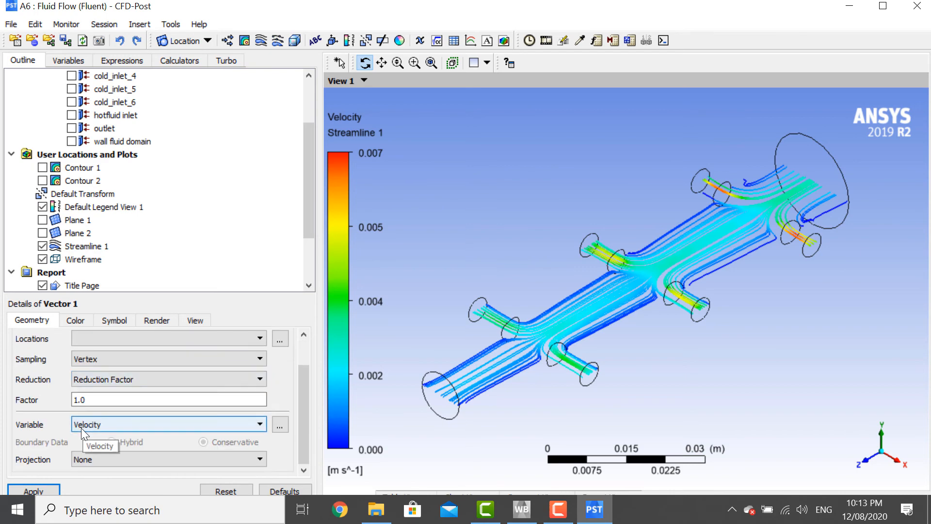
scroll(80, 428, "up", 2)
left_click(182, 374)
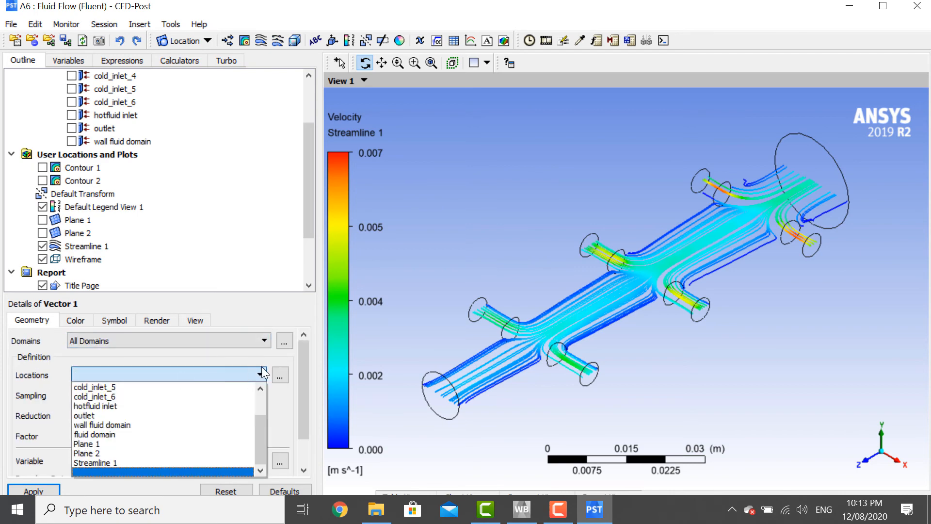
left_click(280, 375)
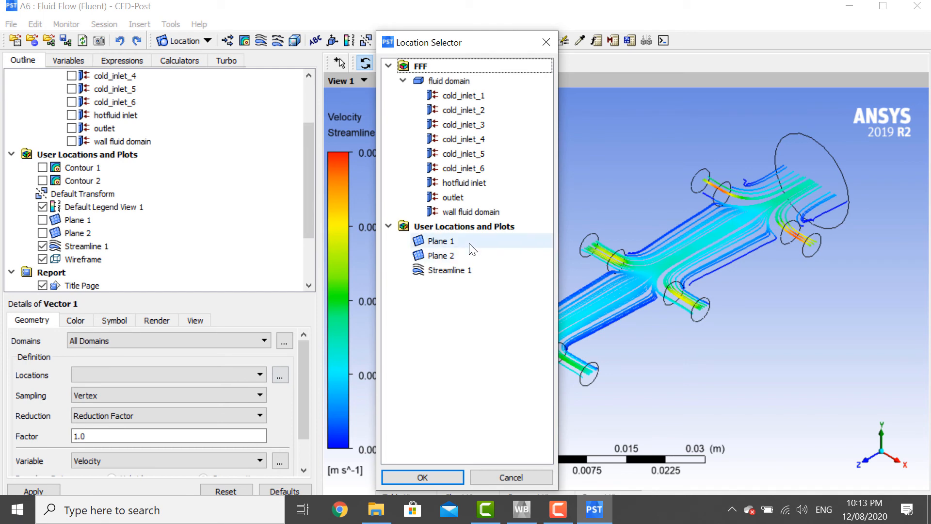
left_click(469, 242)
left_click(475, 257, "ctrl")
left_click(423, 477)
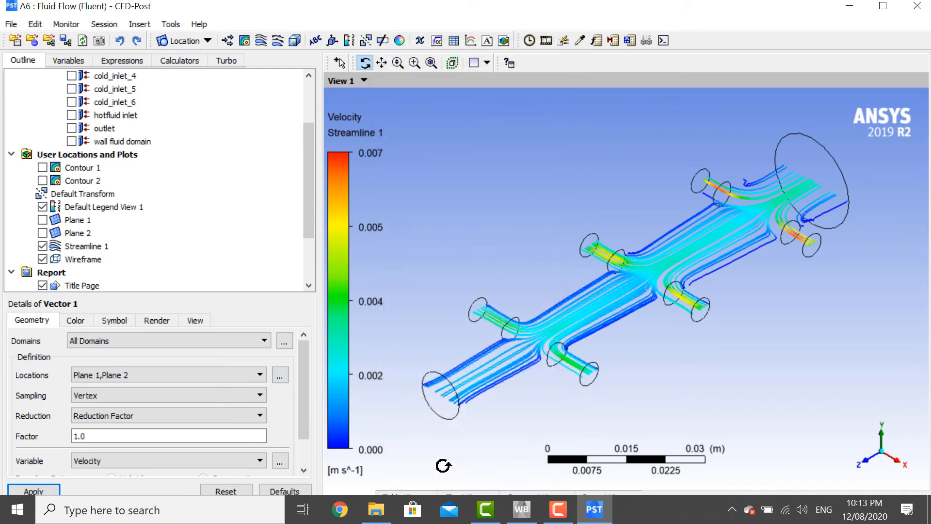
Apply the Vector 1 plot and hide Streamline 1 so the vectors display alone
left_click(55, 494)
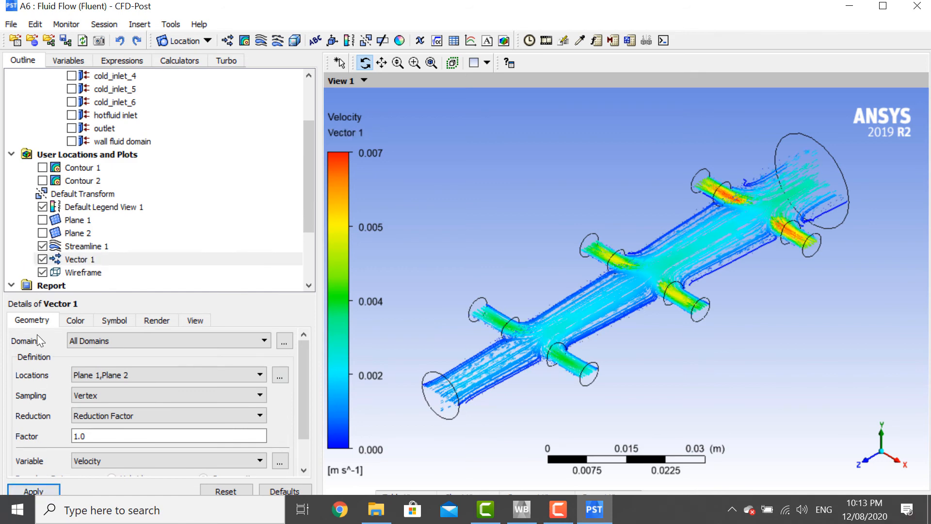
left_click(43, 246)
Examine the velocity vectors around the side inlets up close, along the X and Y axes, and isometrically
scroll(614, 294, "up", 5)
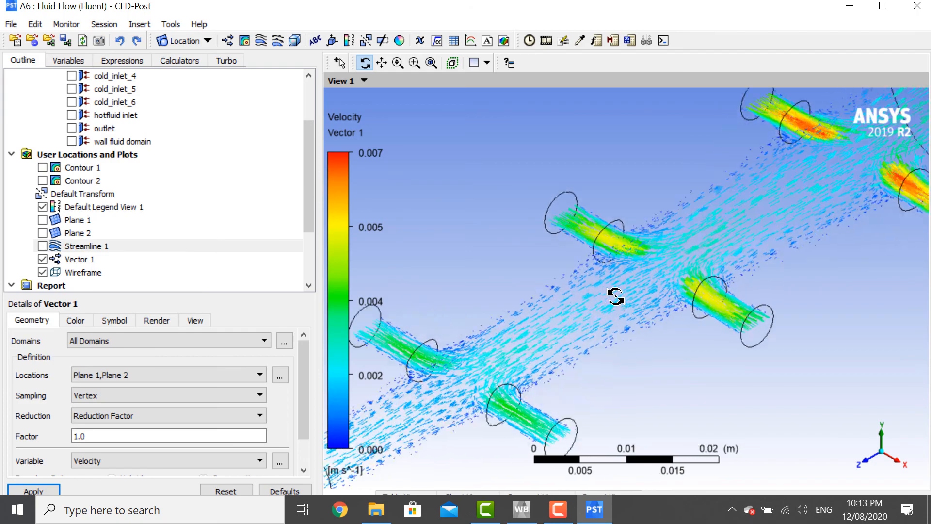
scroll(616, 296, "up", 5)
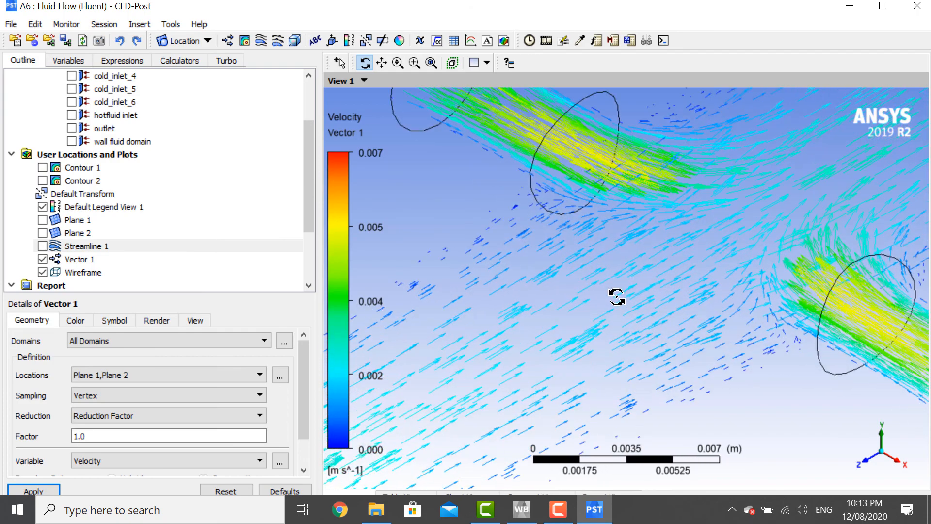
scroll(616, 296, "up", 1)
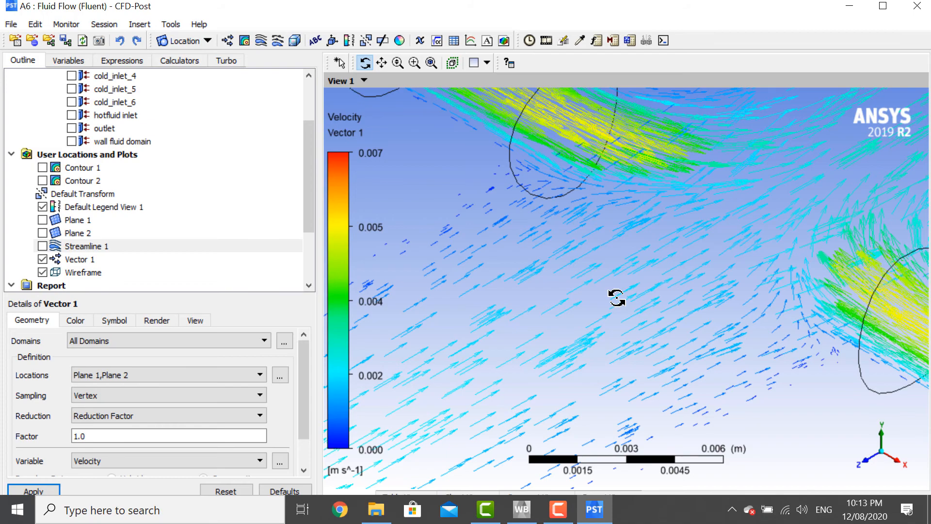
scroll(616, 301, "down", 1)
scroll(628, 306, "down", 2)
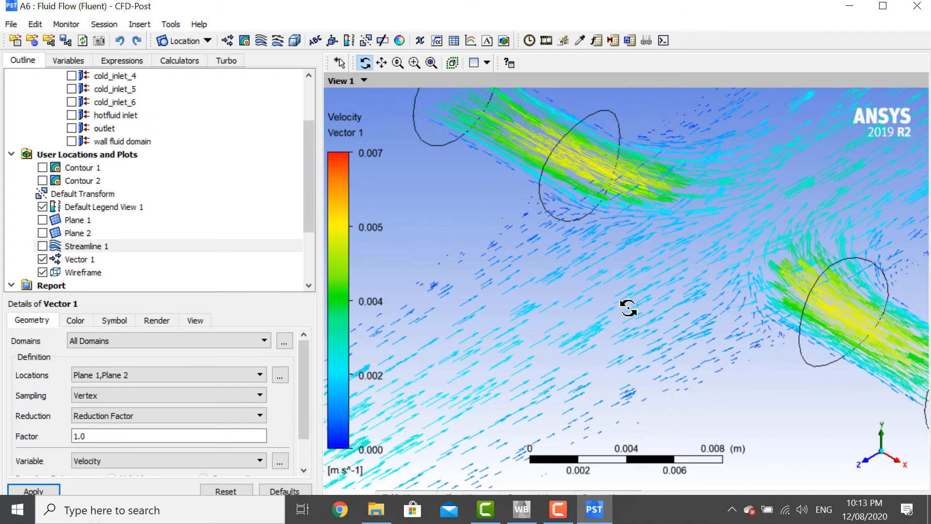
scroll(627, 306, "down", 4)
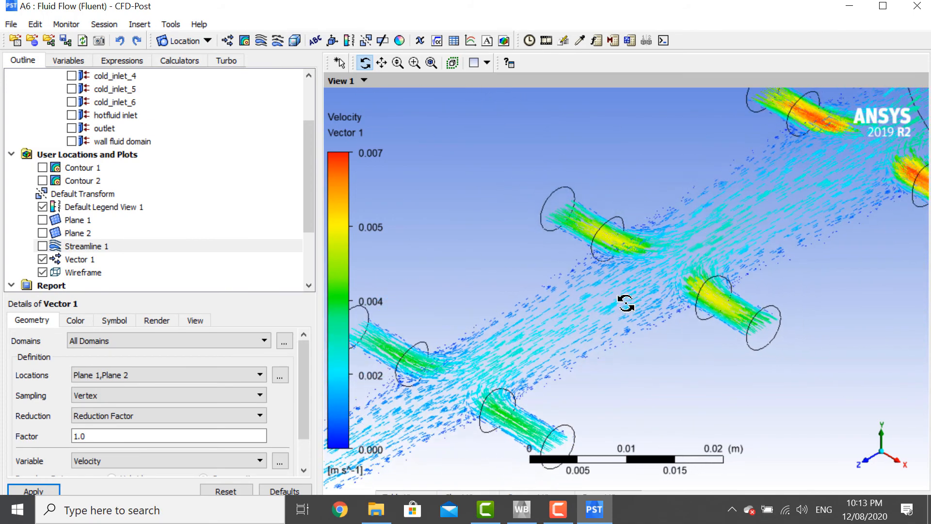
scroll(625, 292, "down", 2)
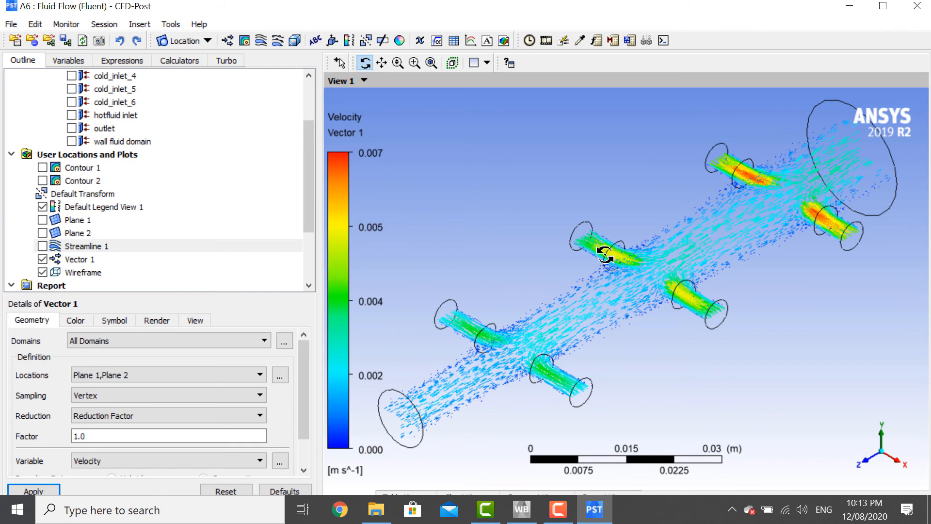
left_click(901, 464)
scroll(581, 254, "up", 3)
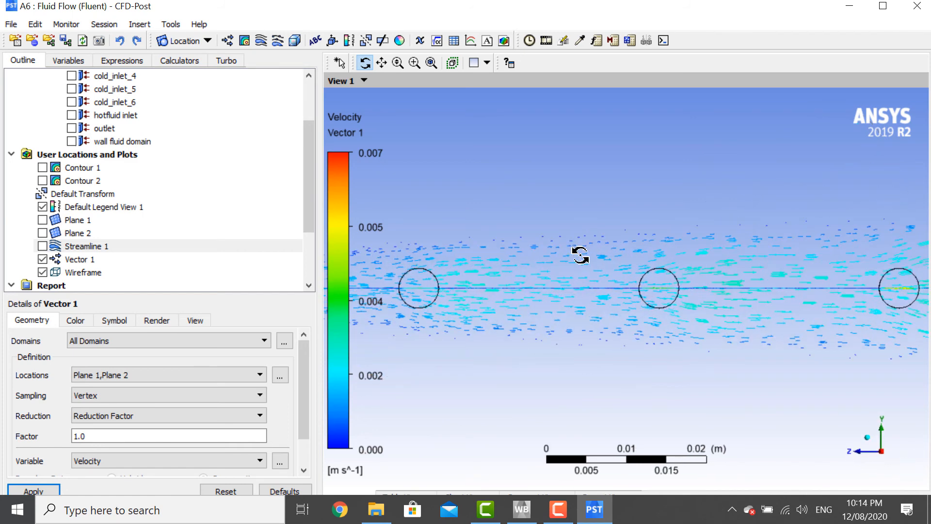
scroll(582, 254, "down", 1)
scroll(581, 254, "down", 3)
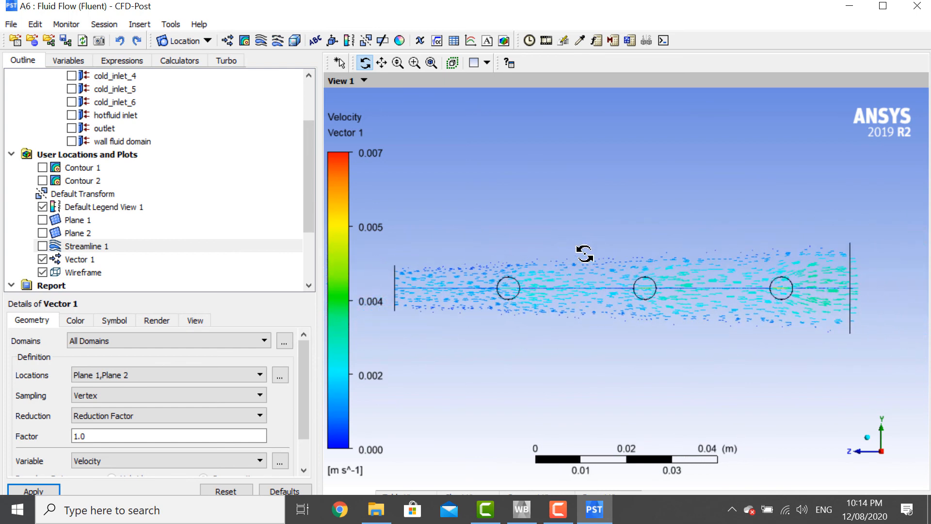
left_click(881, 429)
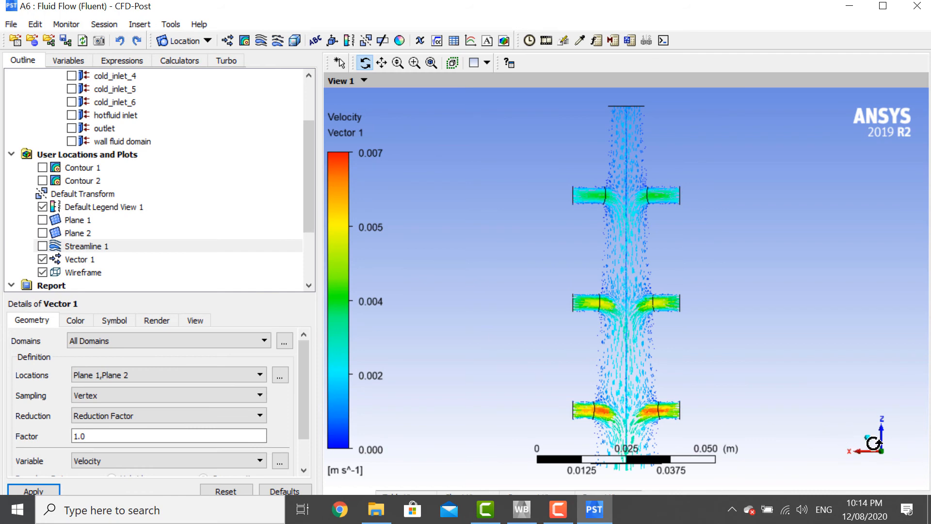
left_click(867, 437)
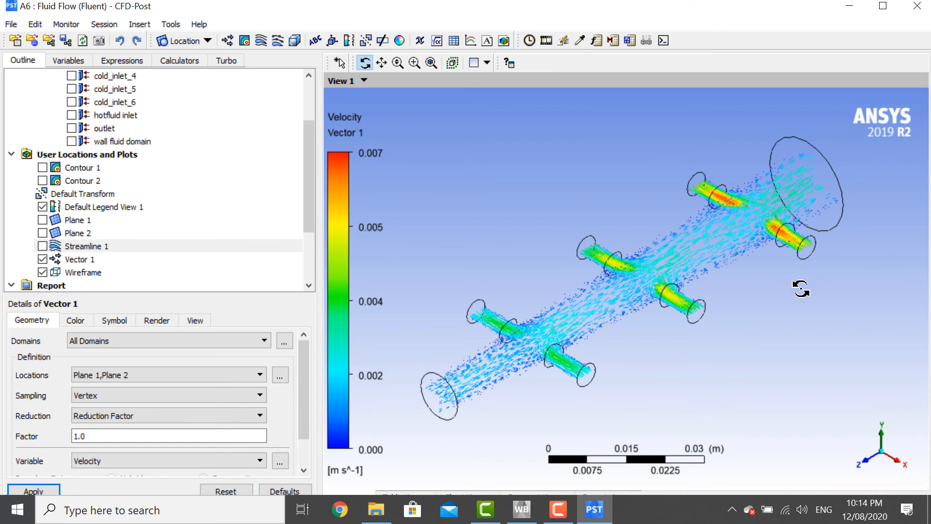
Create a new expression named OUTLET VELOCITY
left_click(121, 62)
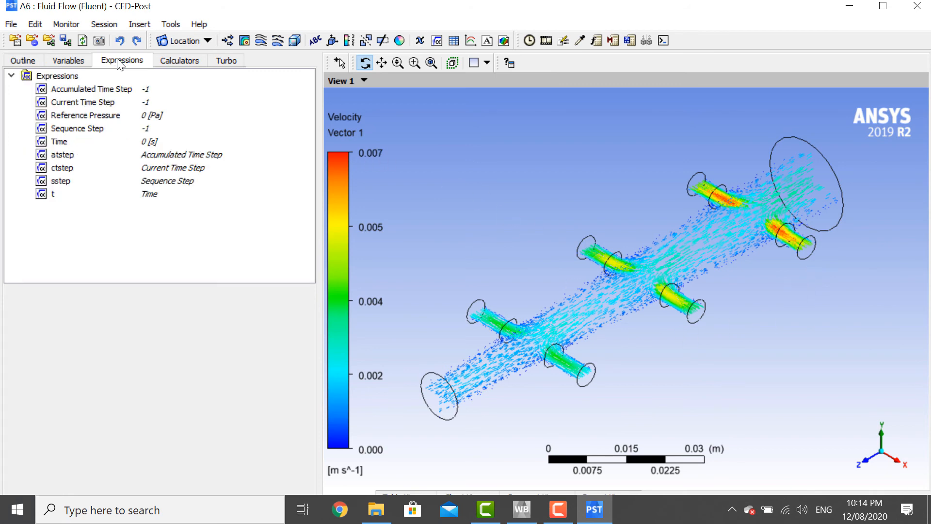
right_click(55, 233)
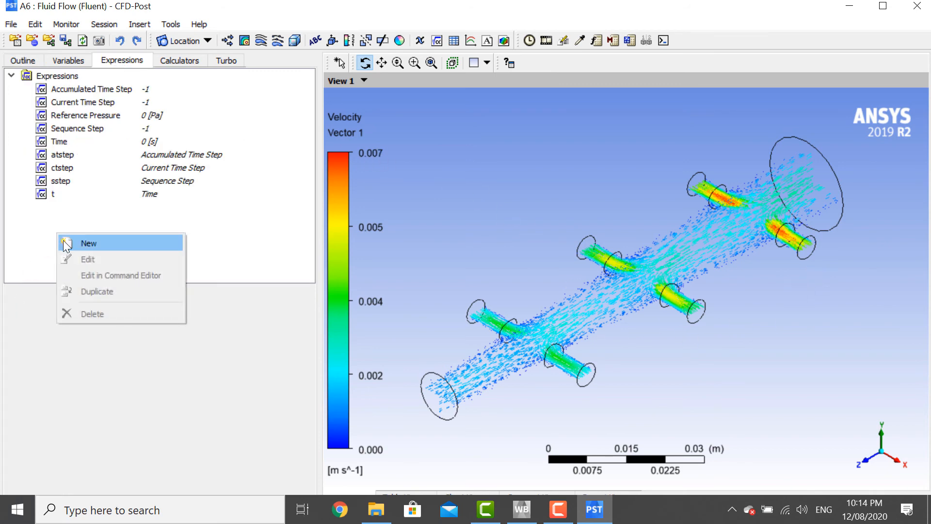
left_click(64, 240)
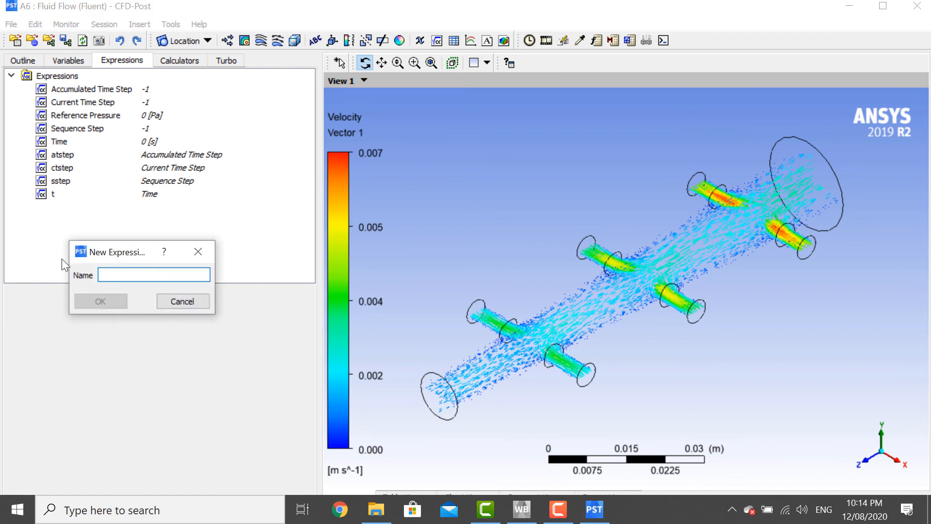
type("OUTLET VELOCITY")
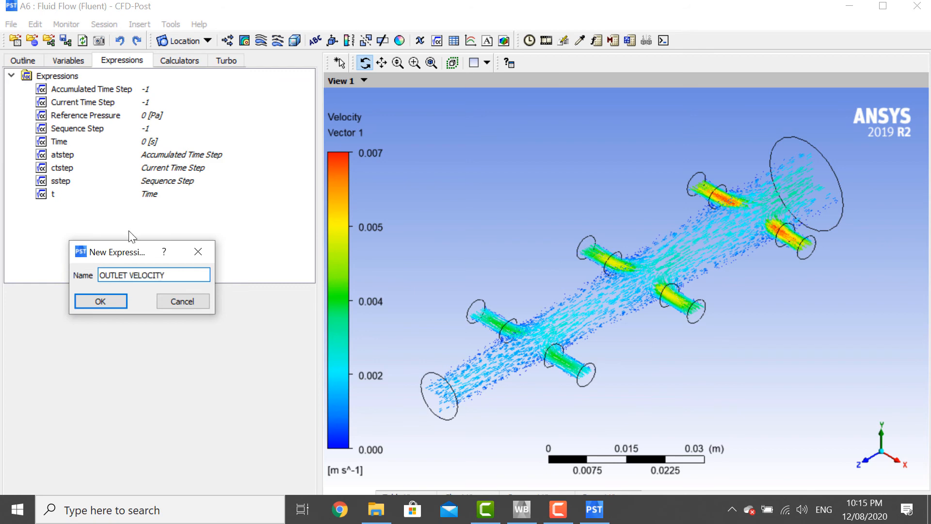
left_click(118, 300)
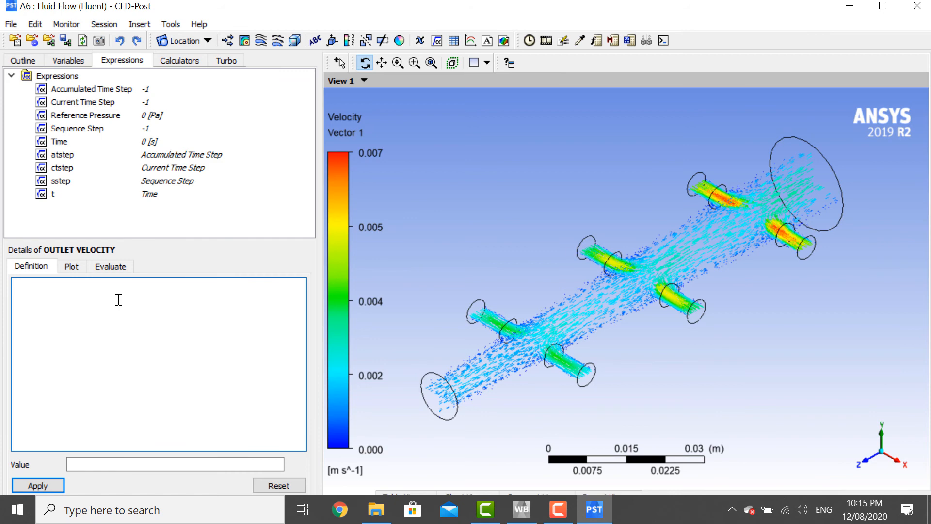
Enter the CFD-Post function areaAve in the OUTLET VELOCITY definition with Velocity as its variable
right_click(118, 300)
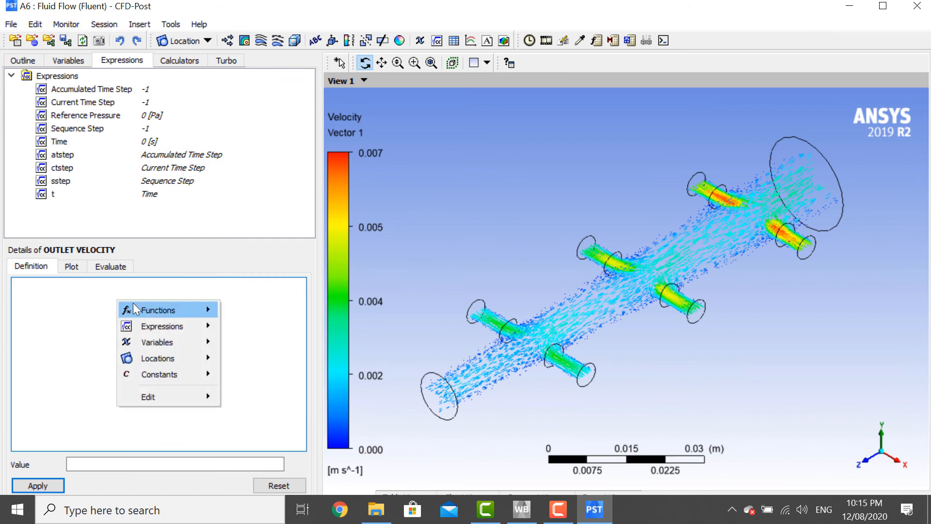
mouse_move(143, 311)
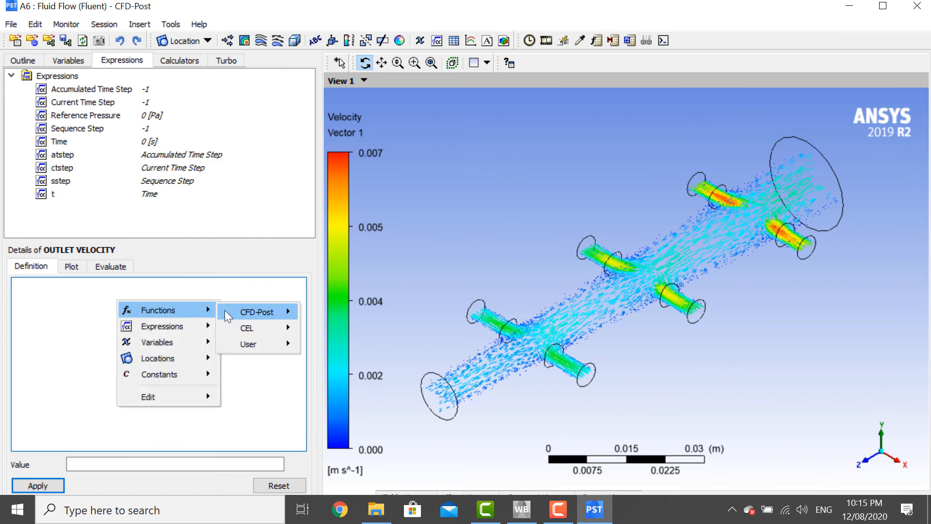
mouse_move(225, 311)
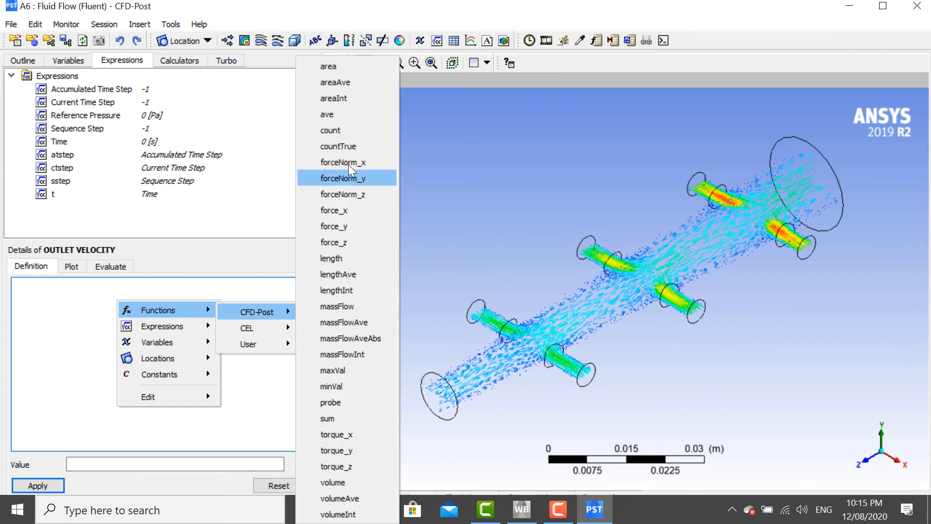
left_click(345, 86)
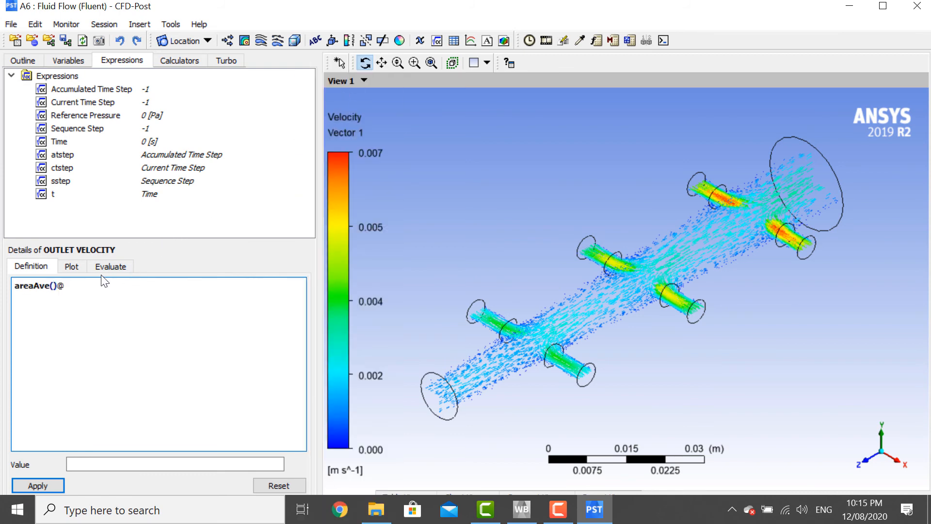
right_click(56, 287)
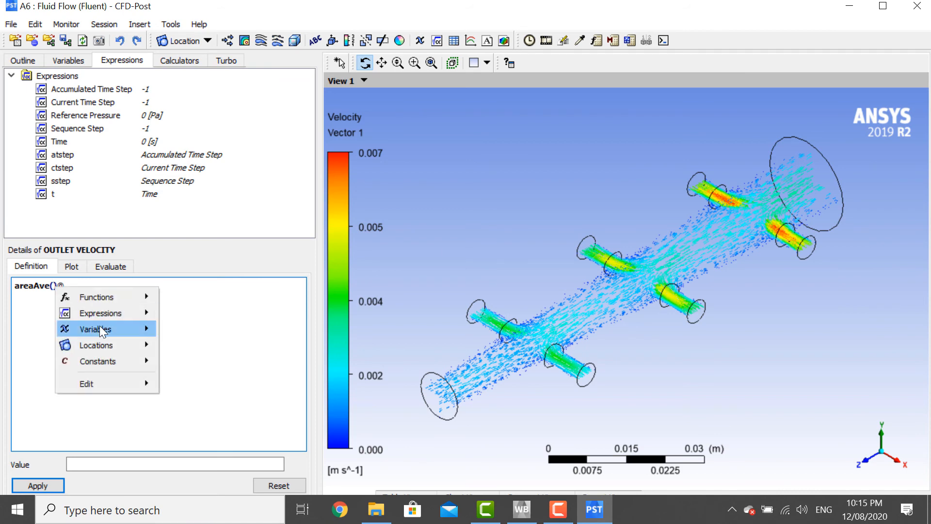
mouse_move(100, 326)
left_click(185, 275)
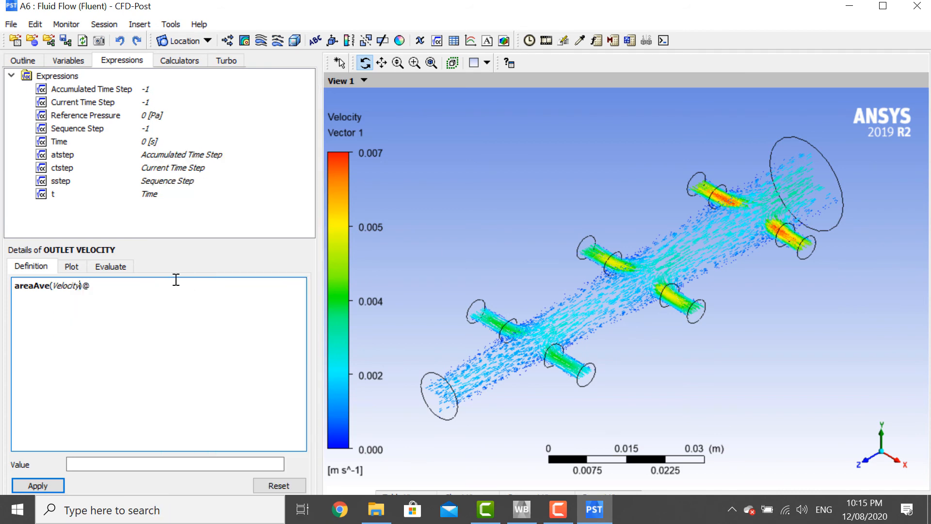
right_click(151, 290)
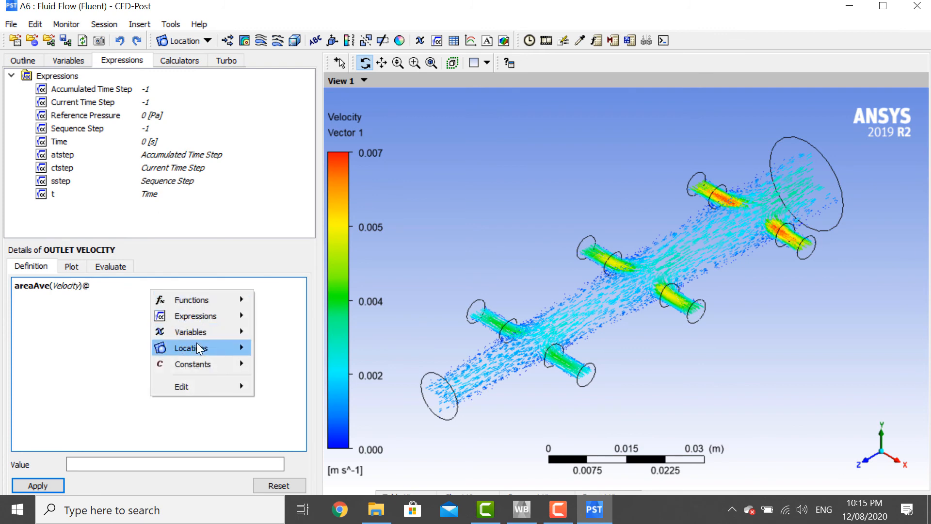
mouse_move(197, 346)
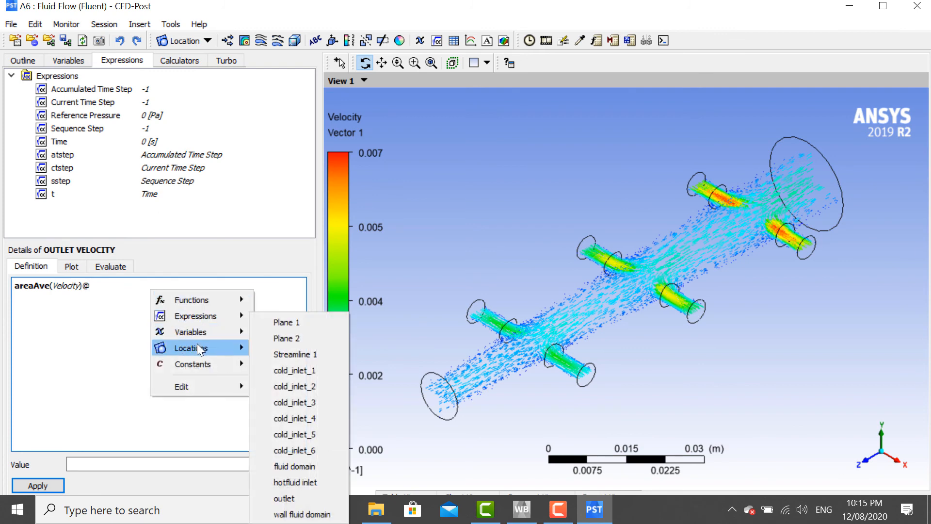
left_click(328, 498)
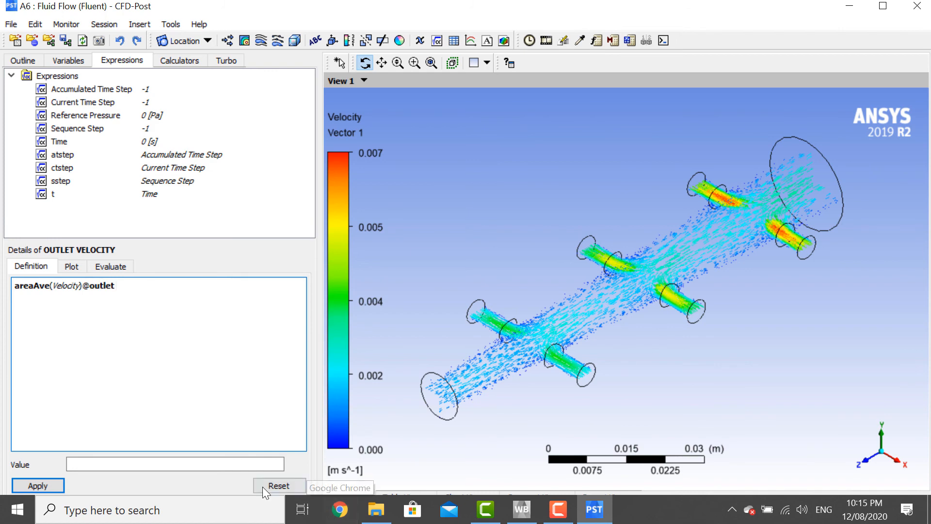
left_click(61, 481)
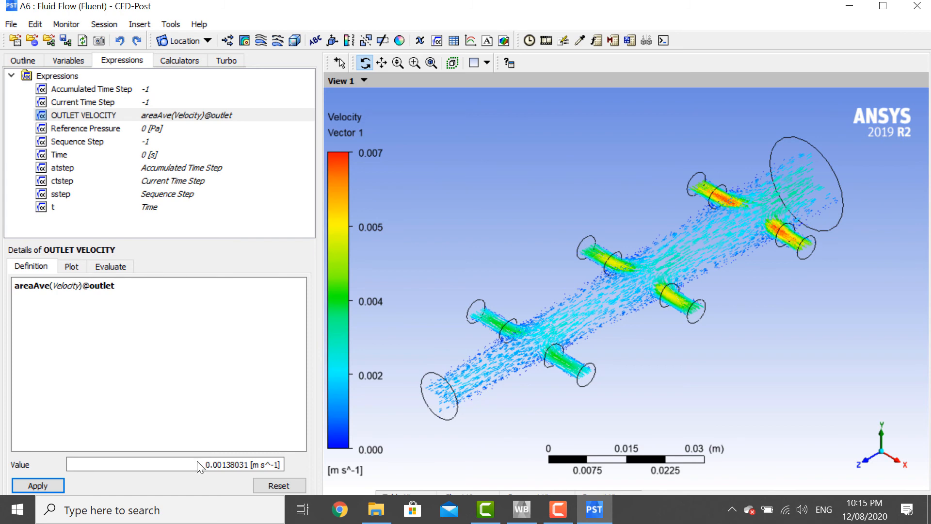
right_click(81, 115)
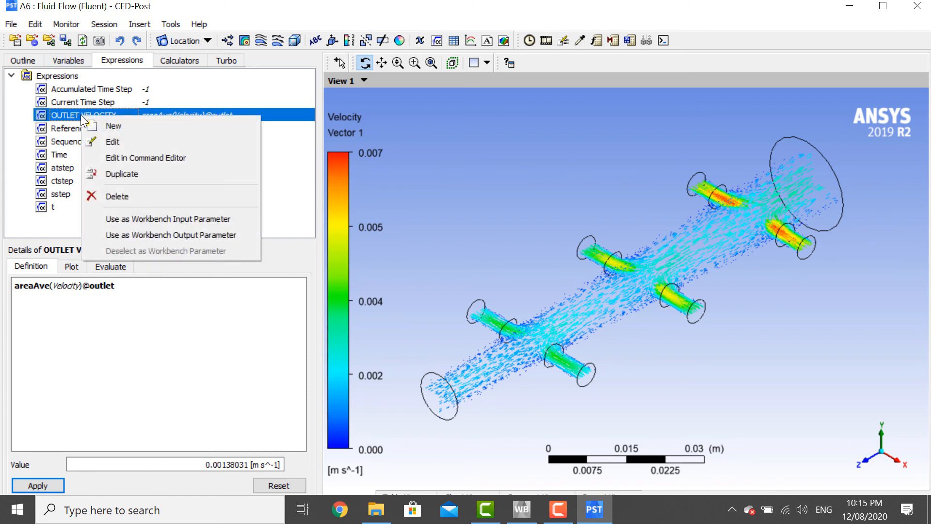
left_click(132, 234)
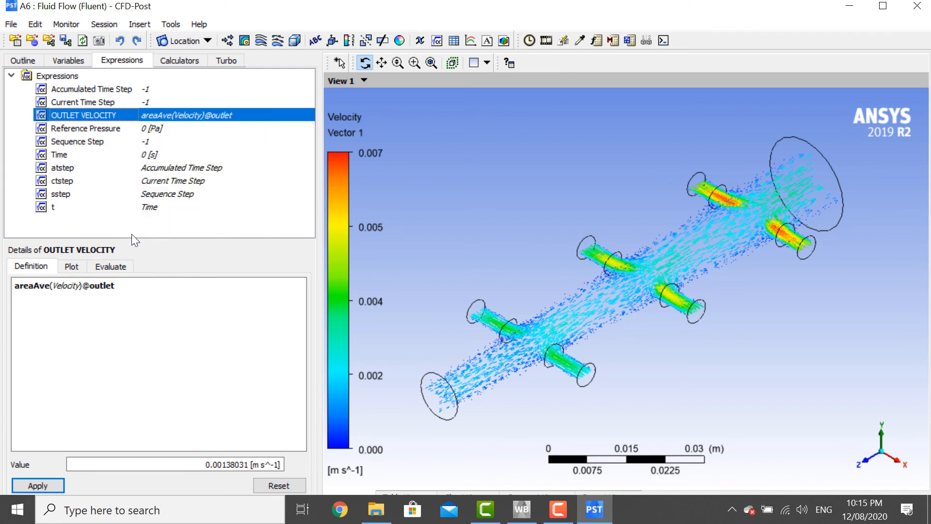
Create another new expression named OUTLET TEMPERATURE
right_click(107, 227)
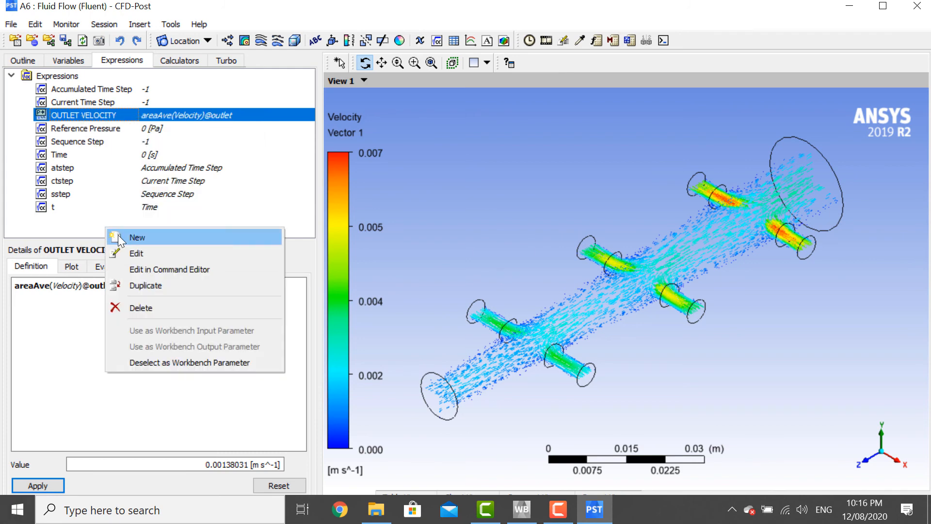
left_click(118, 235)
type("OU")
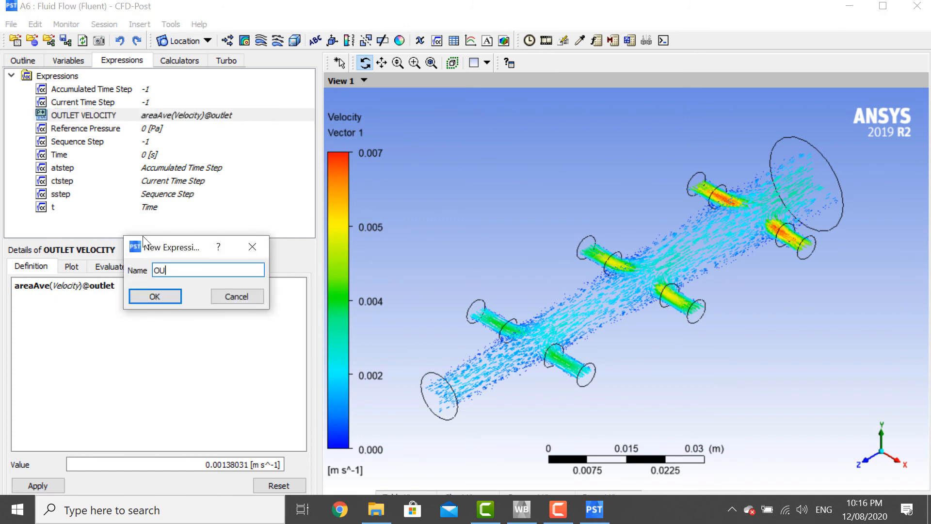
type("TLET TEMPERATURE")
left_click(144, 291)
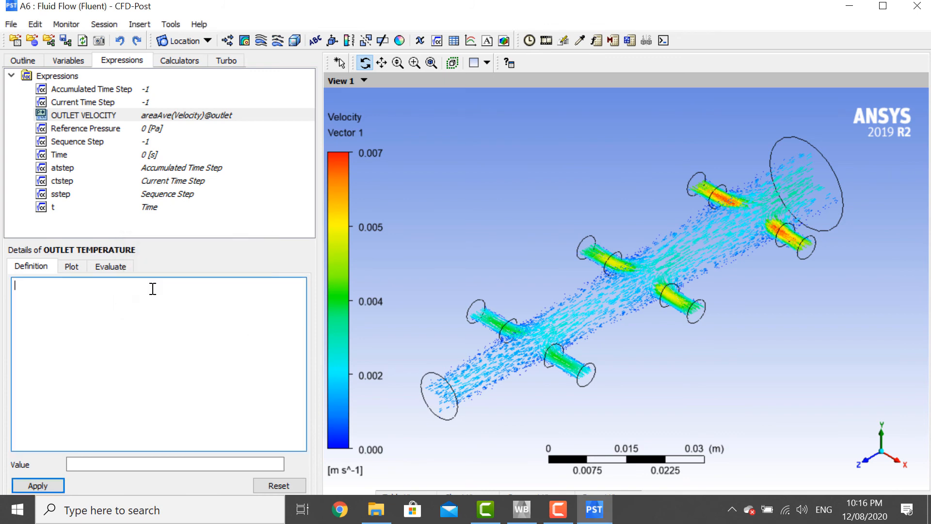
Enter the CFD-Post function areaAve in the OUTLET TEMPERATURE definition with Temperature as its variable
right_click(85, 287)
mouse_move(107, 298)
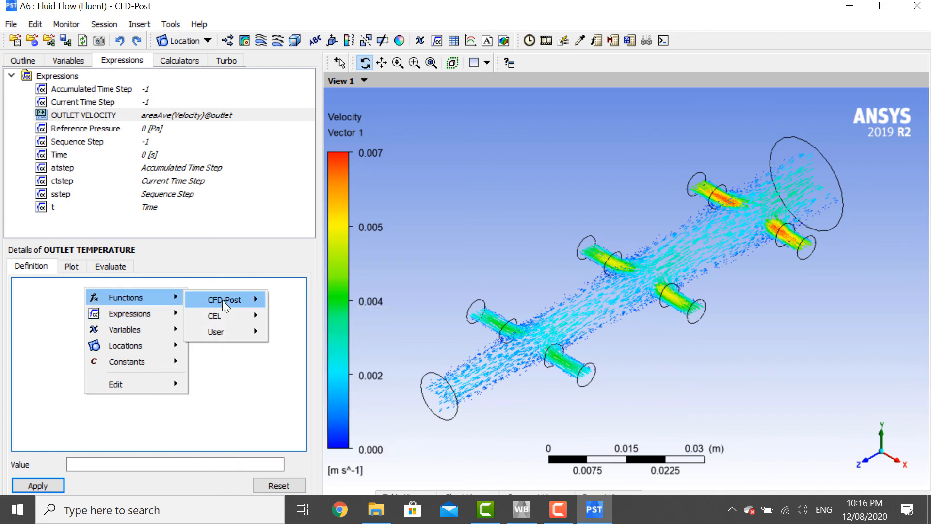
mouse_move(224, 300)
left_click(302, 83)
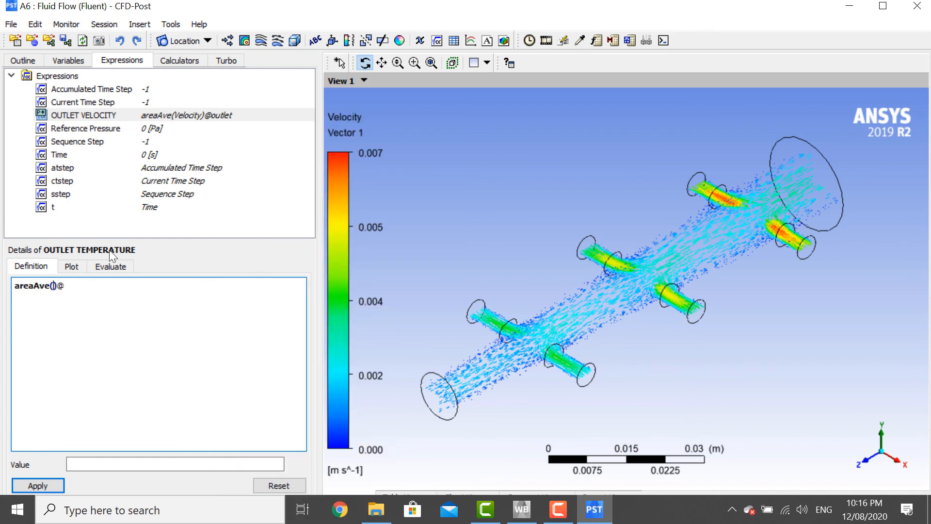
right_click(54, 286)
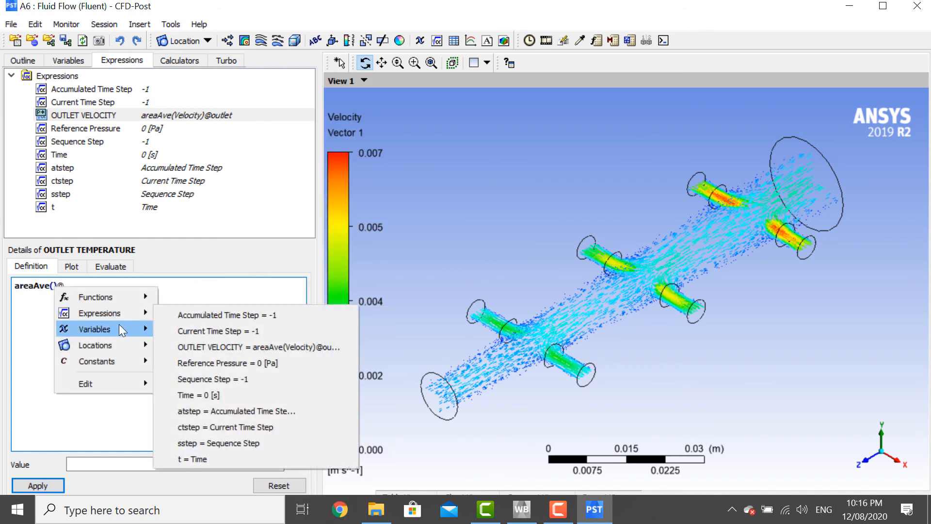
mouse_move(121, 325)
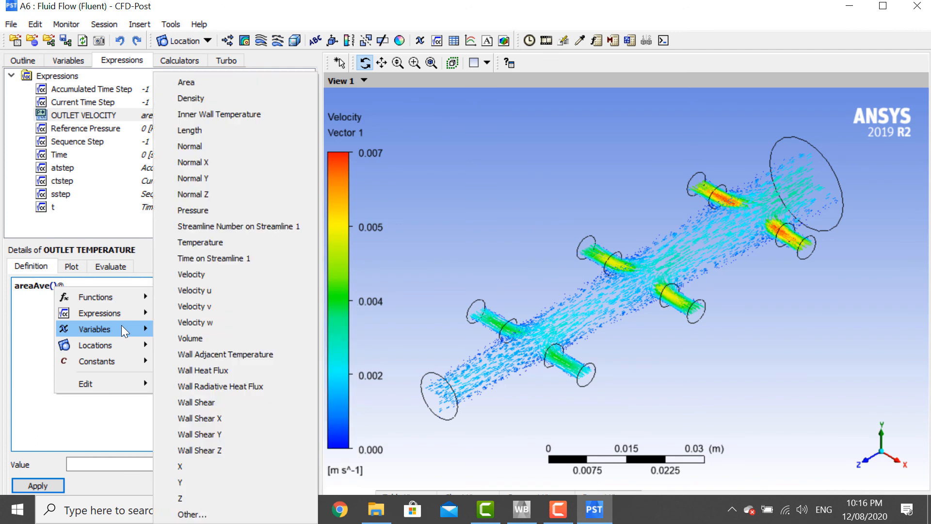
left_click(200, 242)
right_click(171, 290)
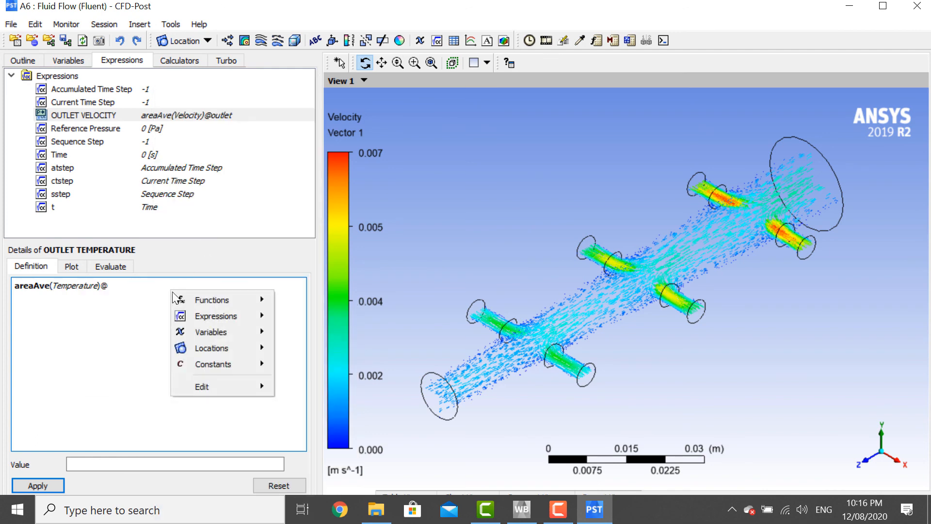
mouse_move(211, 346)
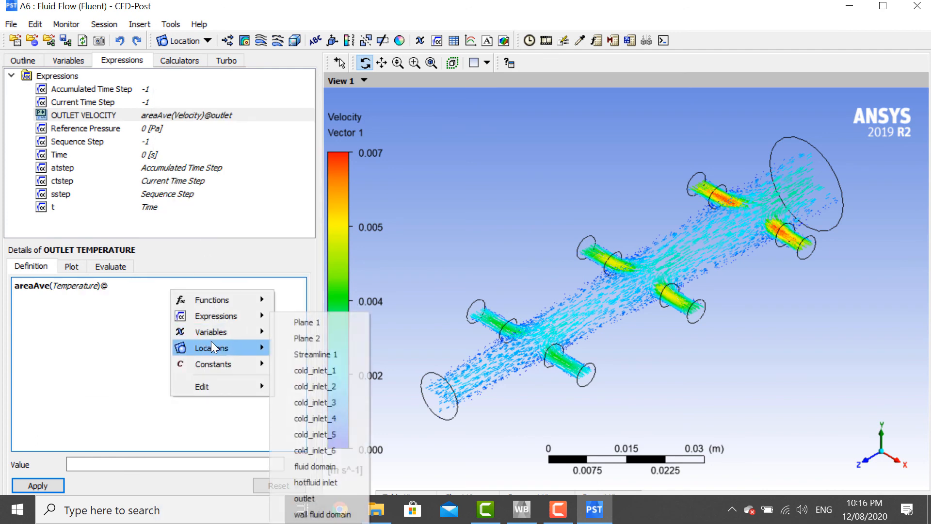
left_click(337, 497)
left_click(52, 487)
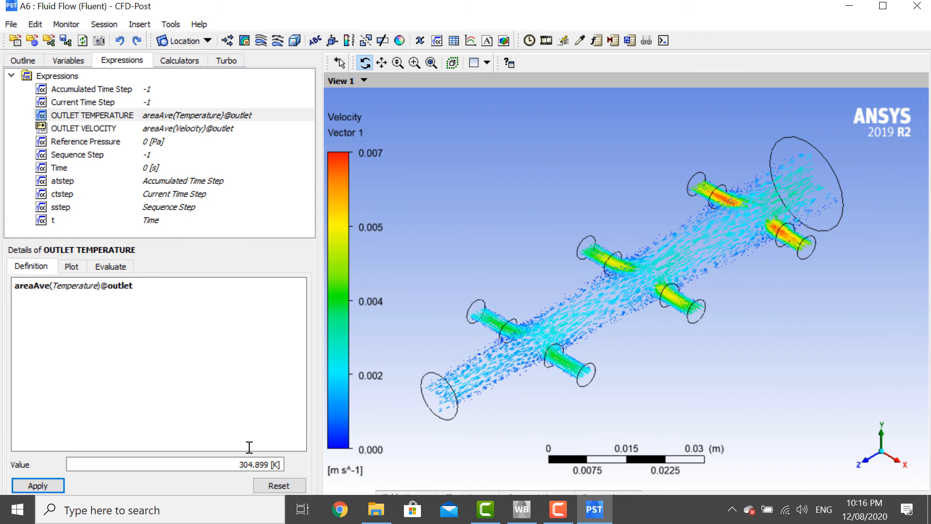
left_click(119, 117)
right_click(119, 116)
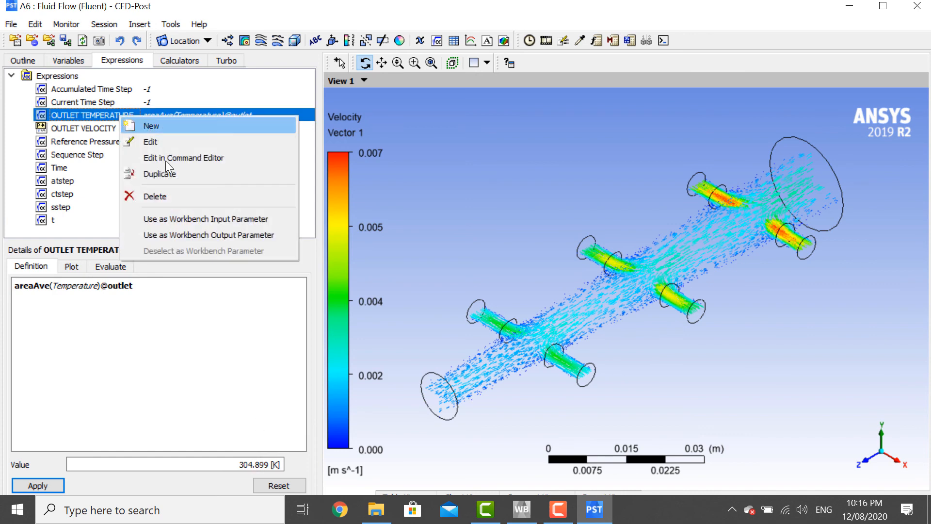
left_click(201, 236)
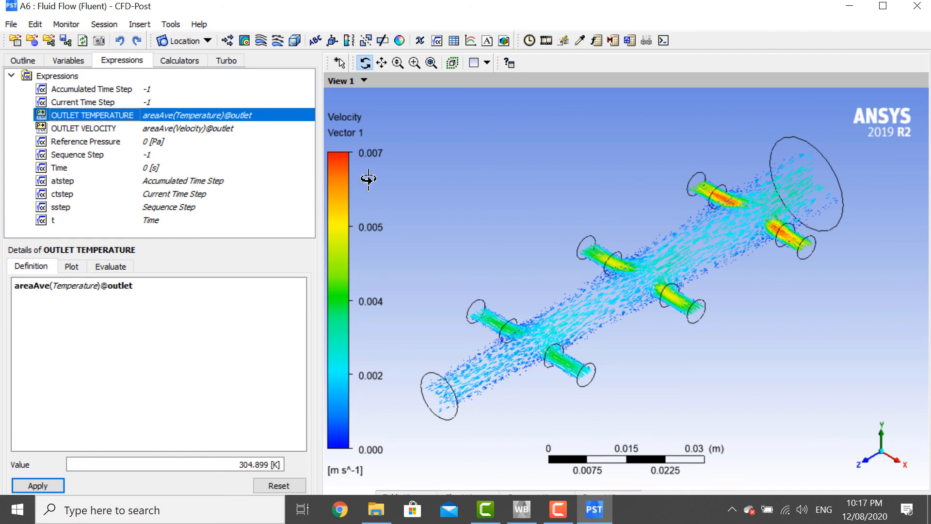
Close CFD-Post, return to Workbench and open the Fluid Flow system's Parameters to review the output parameters
left_click(926, 7)
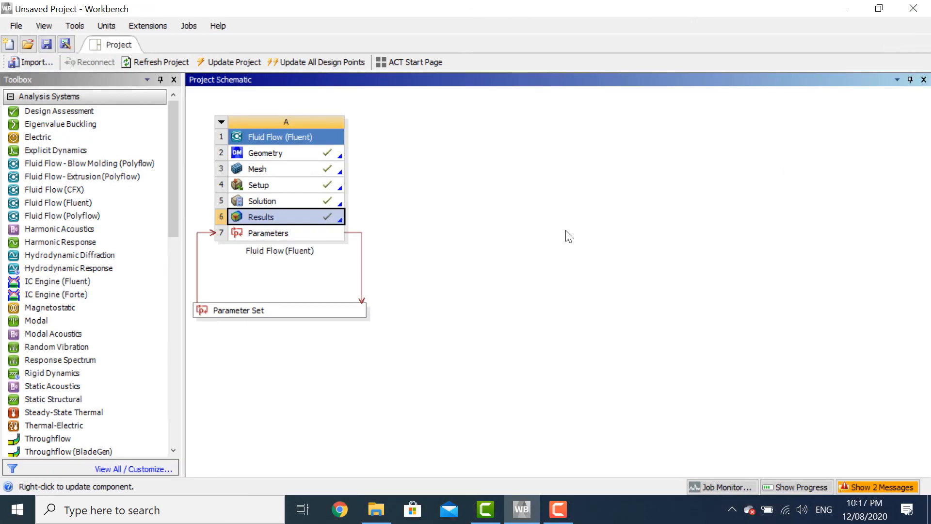
double_click(325, 234)
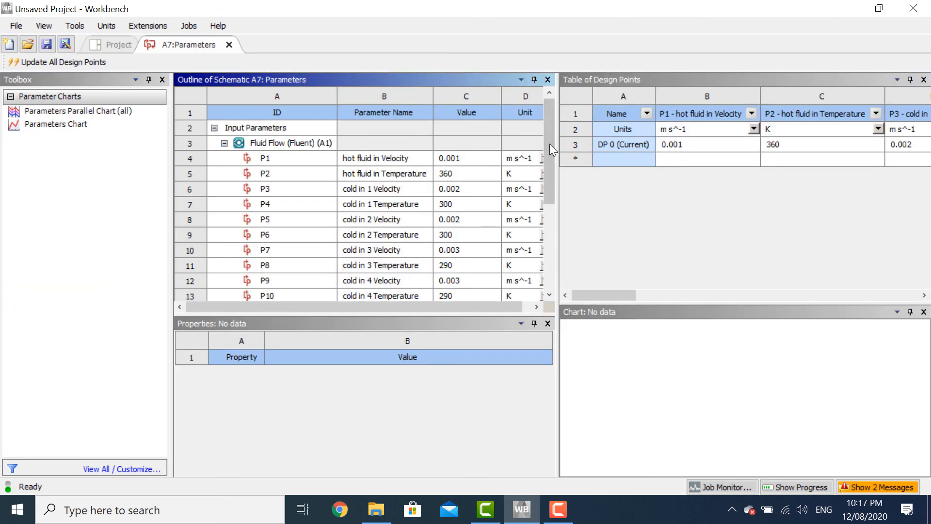
left_click_drag(548, 144, 559, 246)
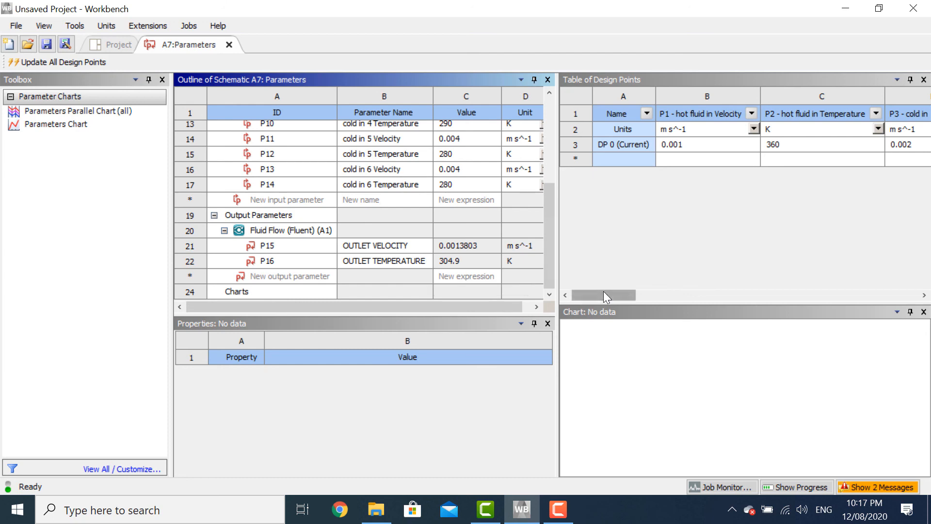
Add a new design point with the hot fluid in Temperature set to 400 K
left_click_drag(603, 292, 572, 296)
left_click(793, 159)
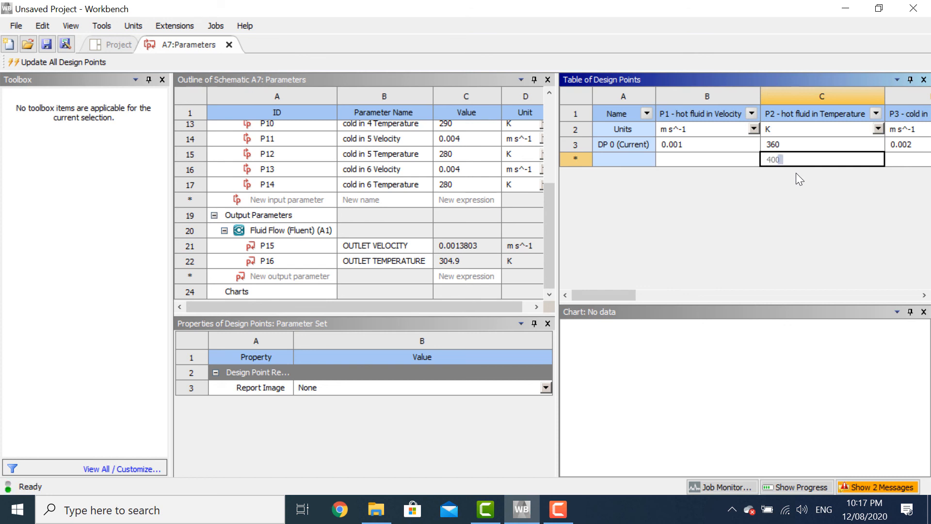
key("Return")
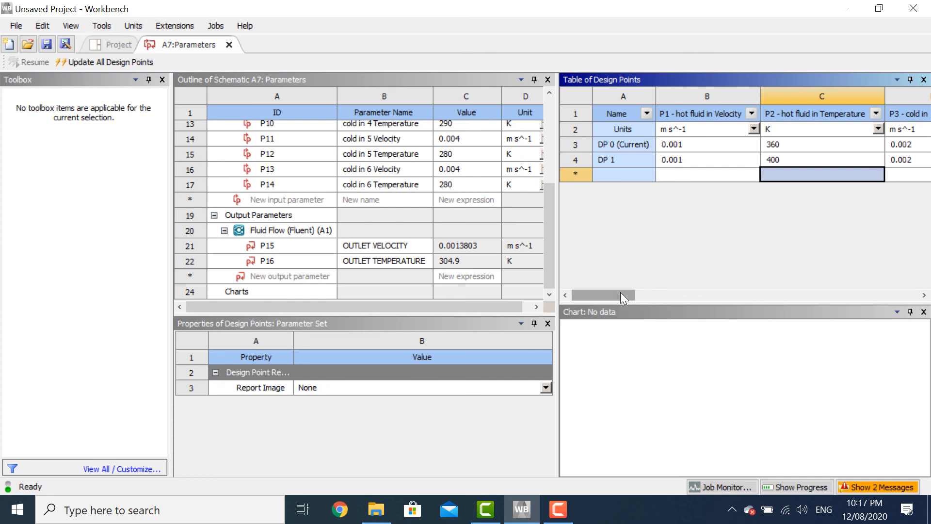
Turn on Retain for the 400 K design point, update that design point, and compare the outlet velocity and temperature results
left_click_drag(621, 292, 906, 299)
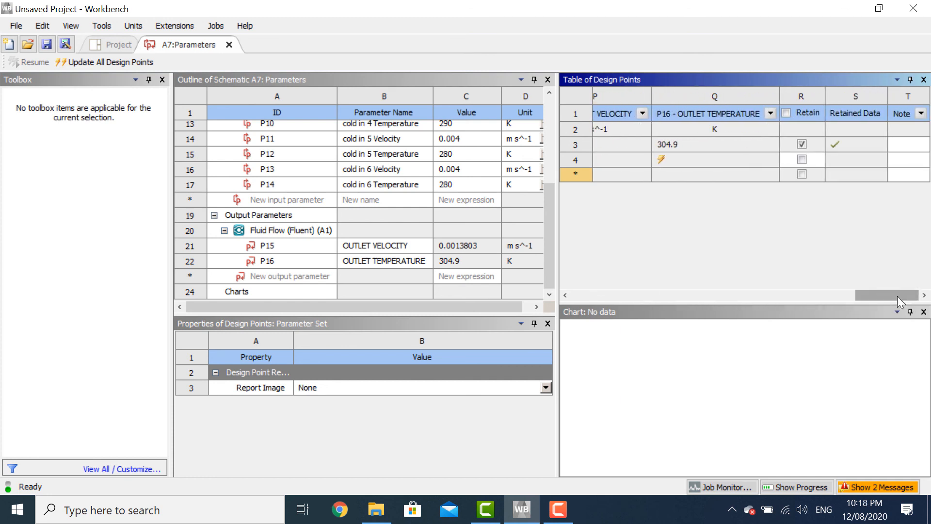
left_click(803, 160)
left_click(765, 159)
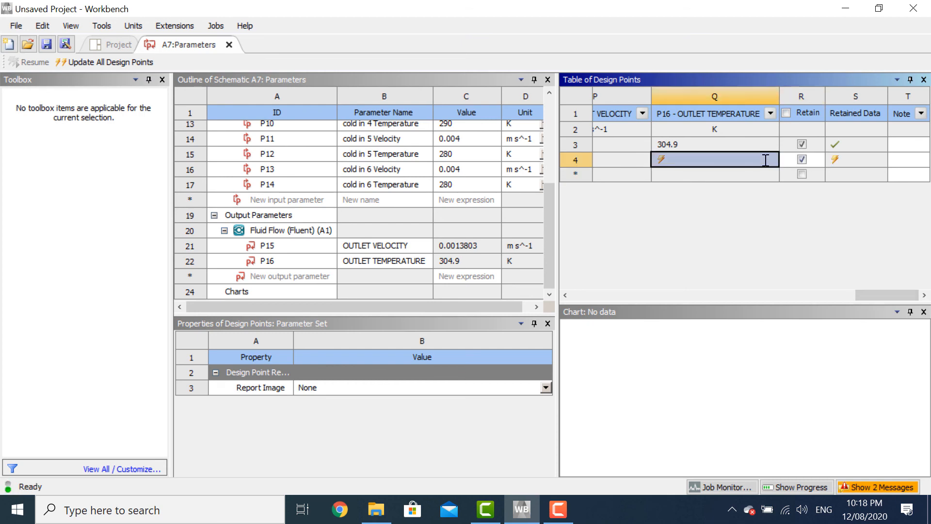
right_click(768, 160)
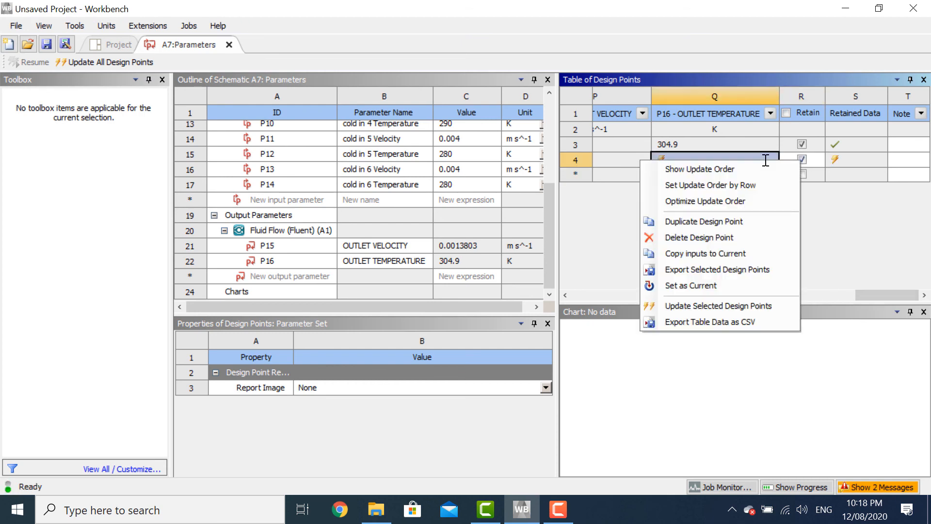
left_click(788, 307)
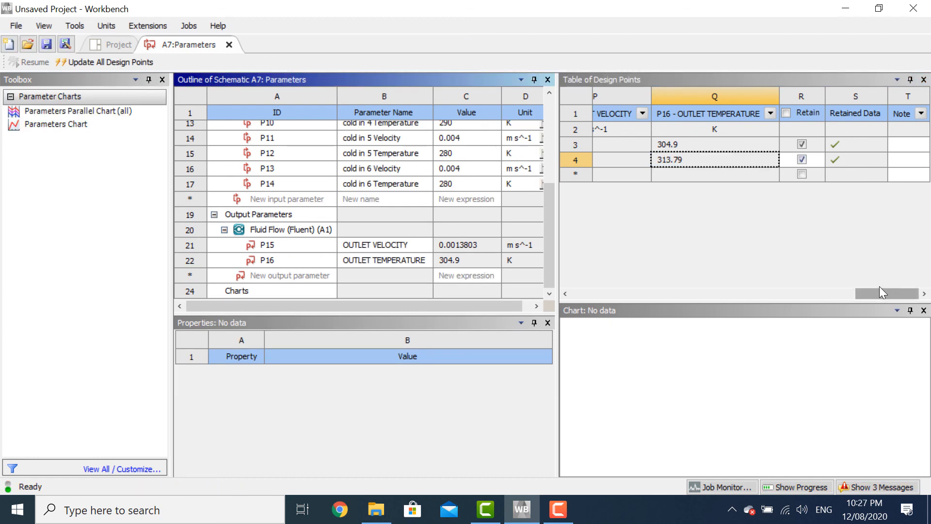
left_click_drag(887, 292, 870, 291)
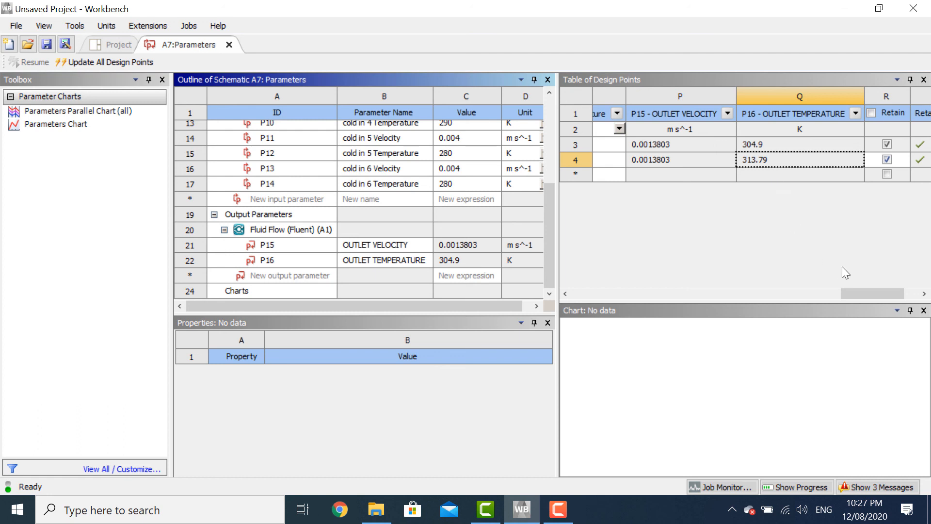
left_click_drag(848, 294, 883, 221)
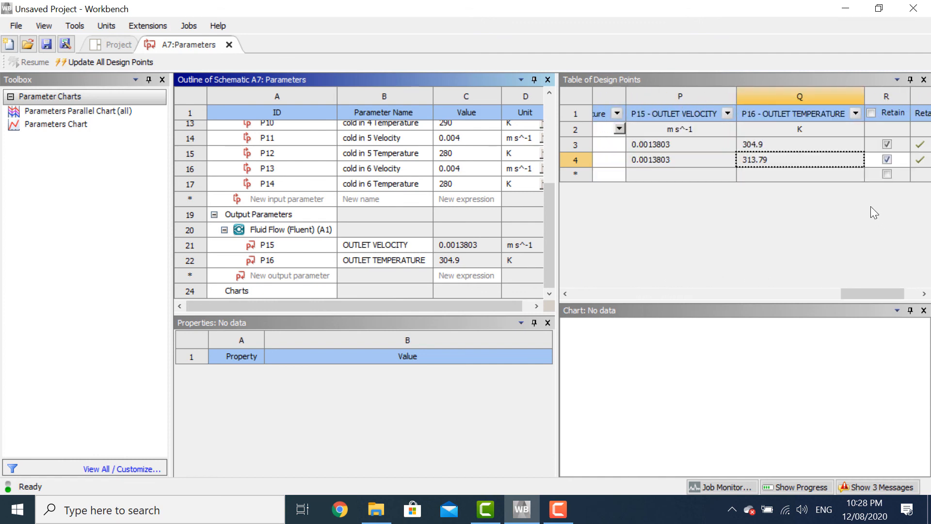